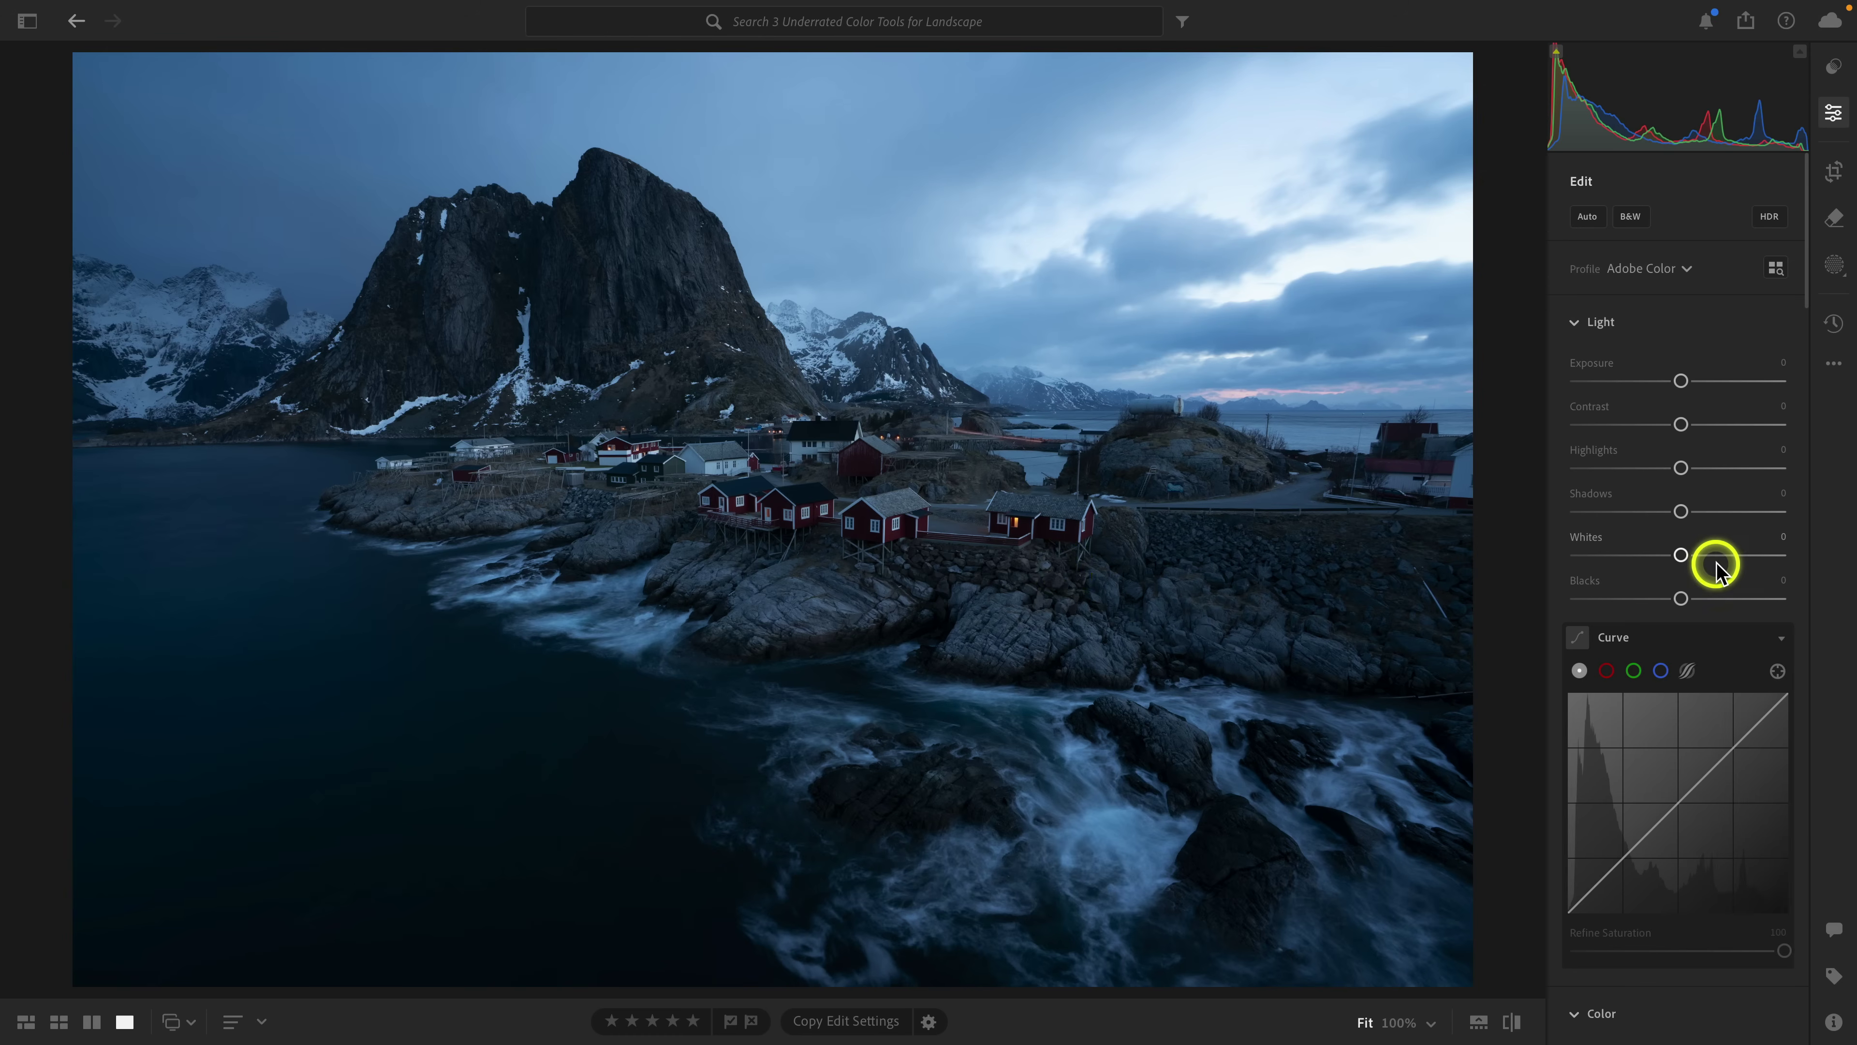
Step: Enable lens corrections for the photo, switching them off and on to compare the effect
scroll(1713, 568, "down", 20)
scroll(1715, 568, "down", 10)
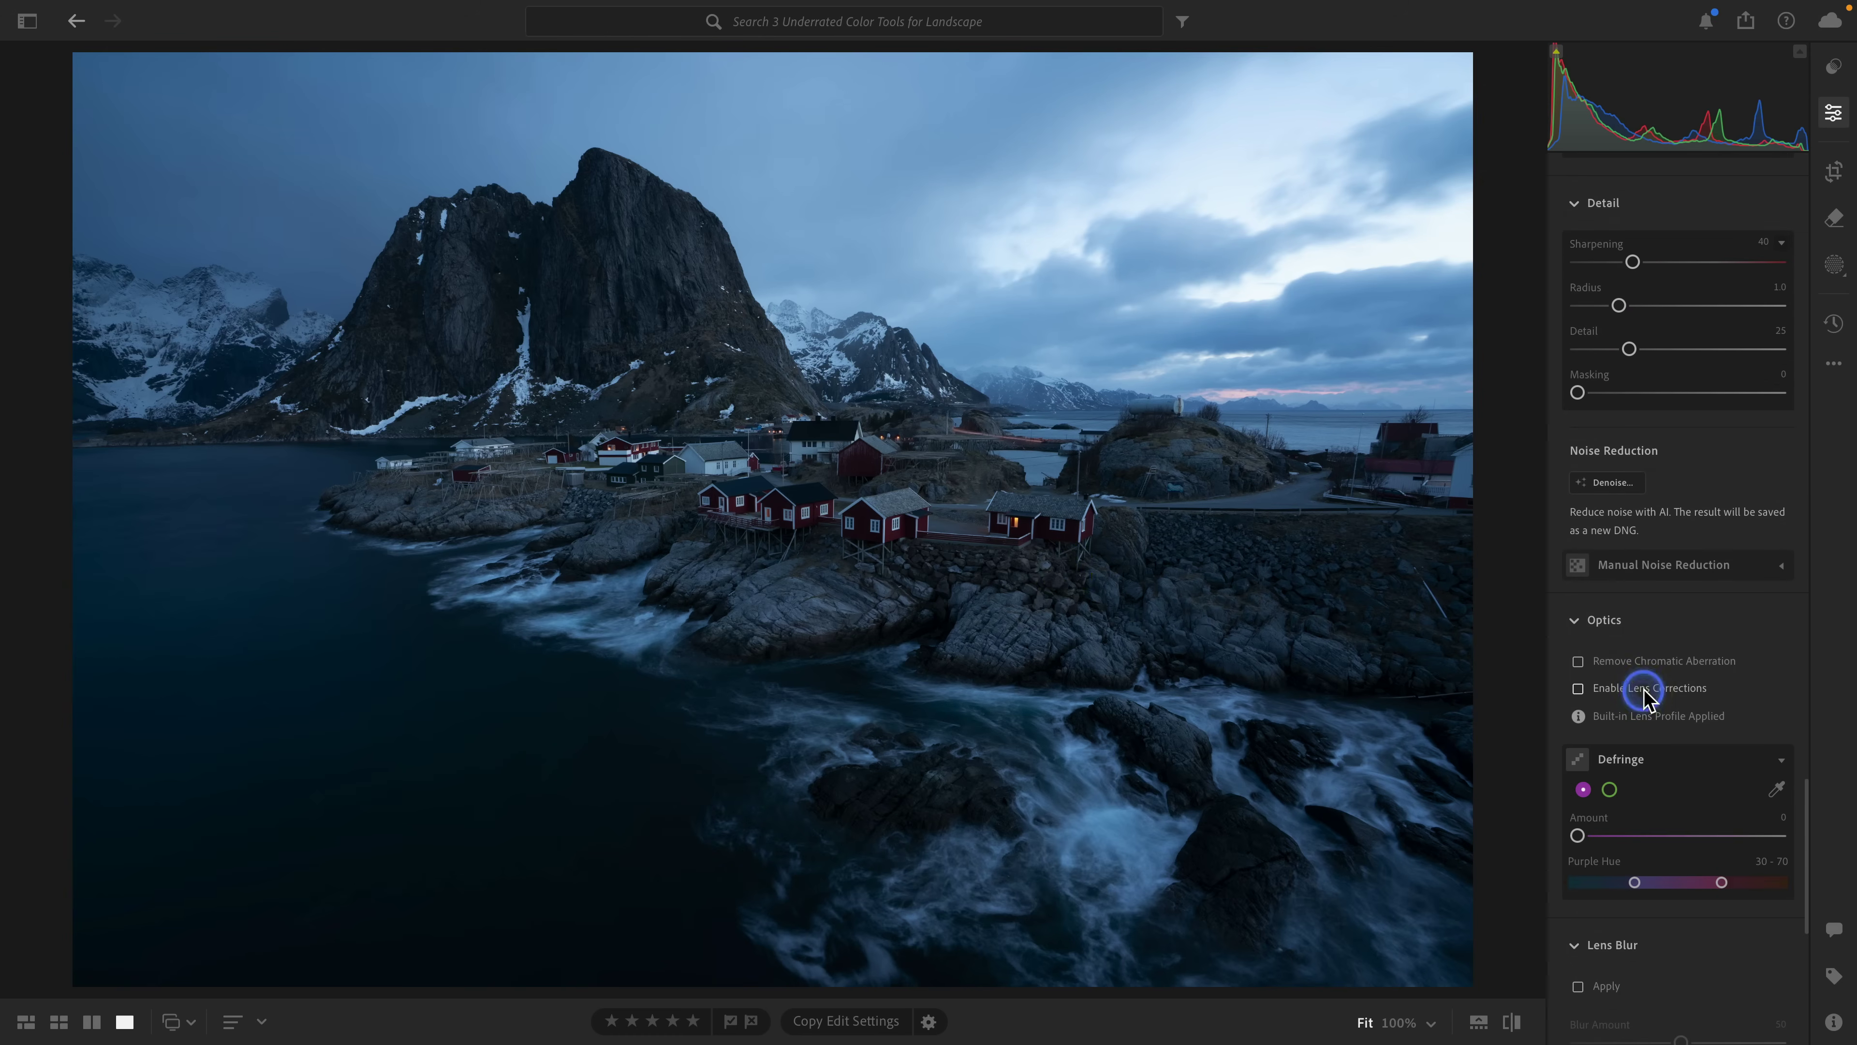
left_click(1641, 689)
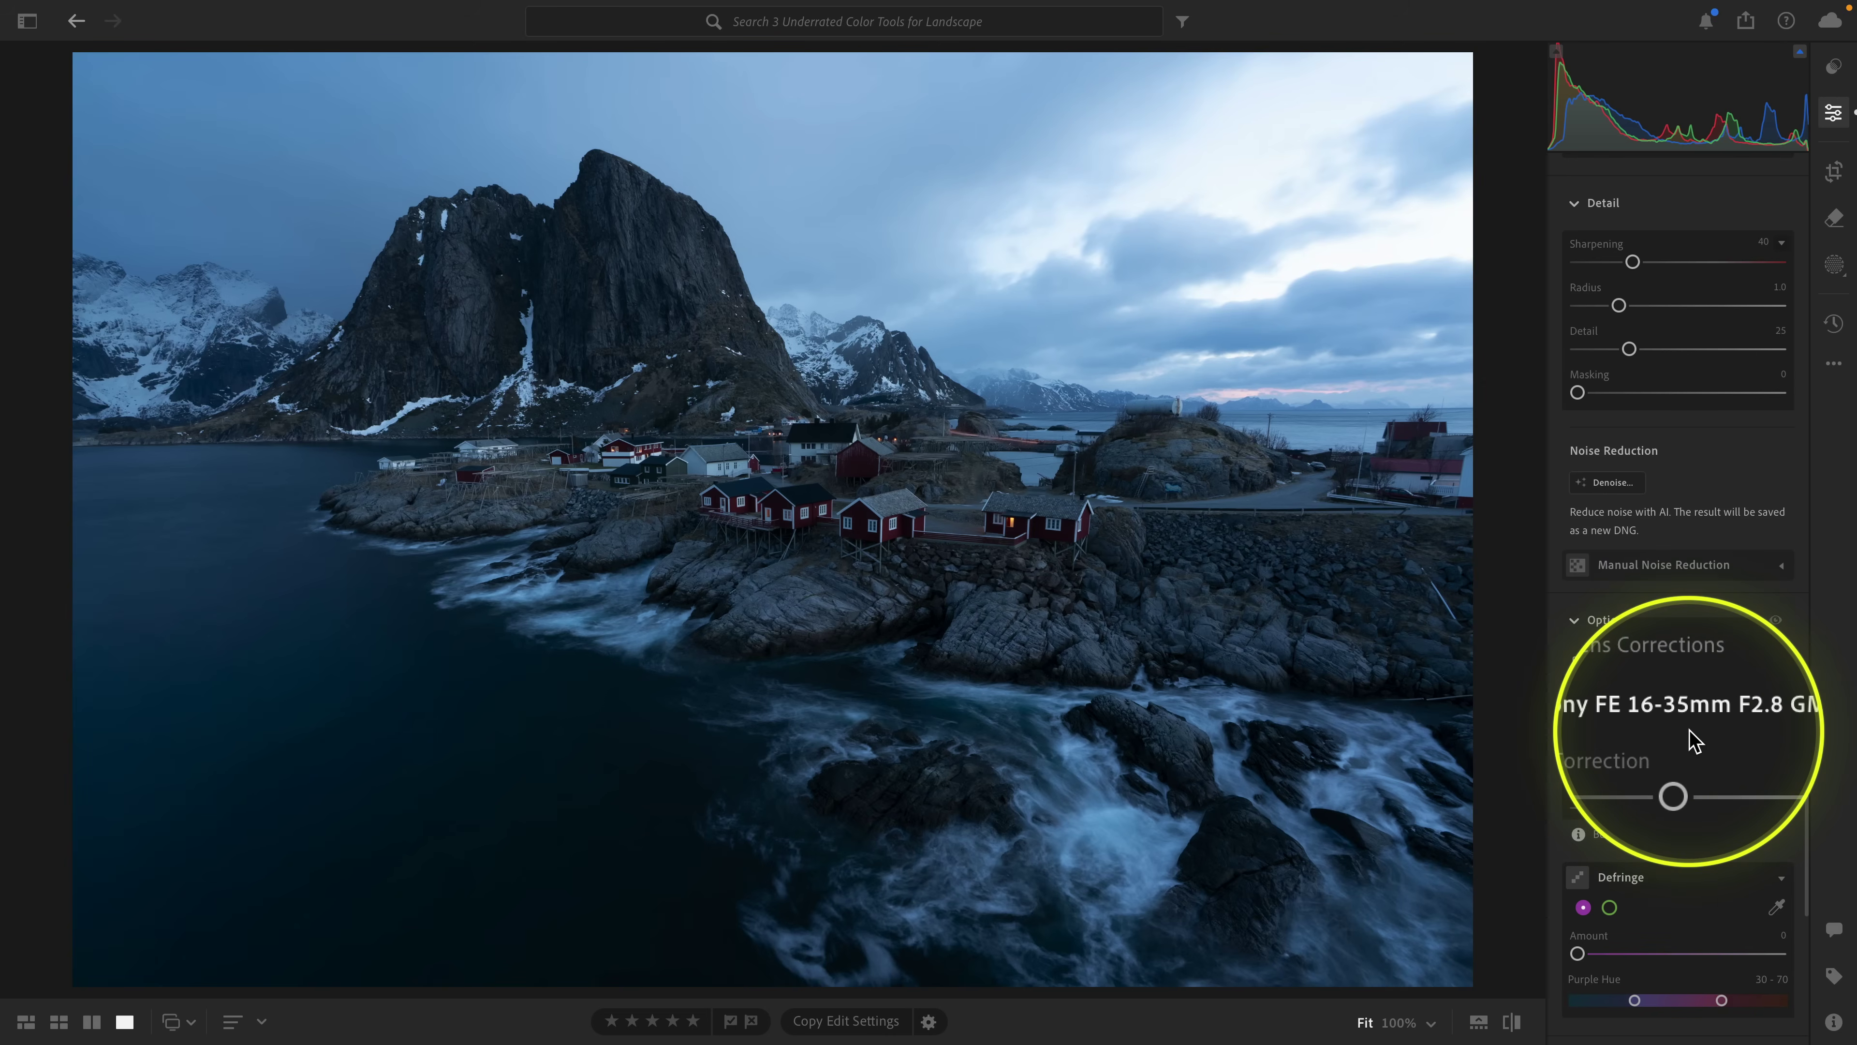
left_click(1622, 695)
left_click(1621, 695)
left_click(1622, 695)
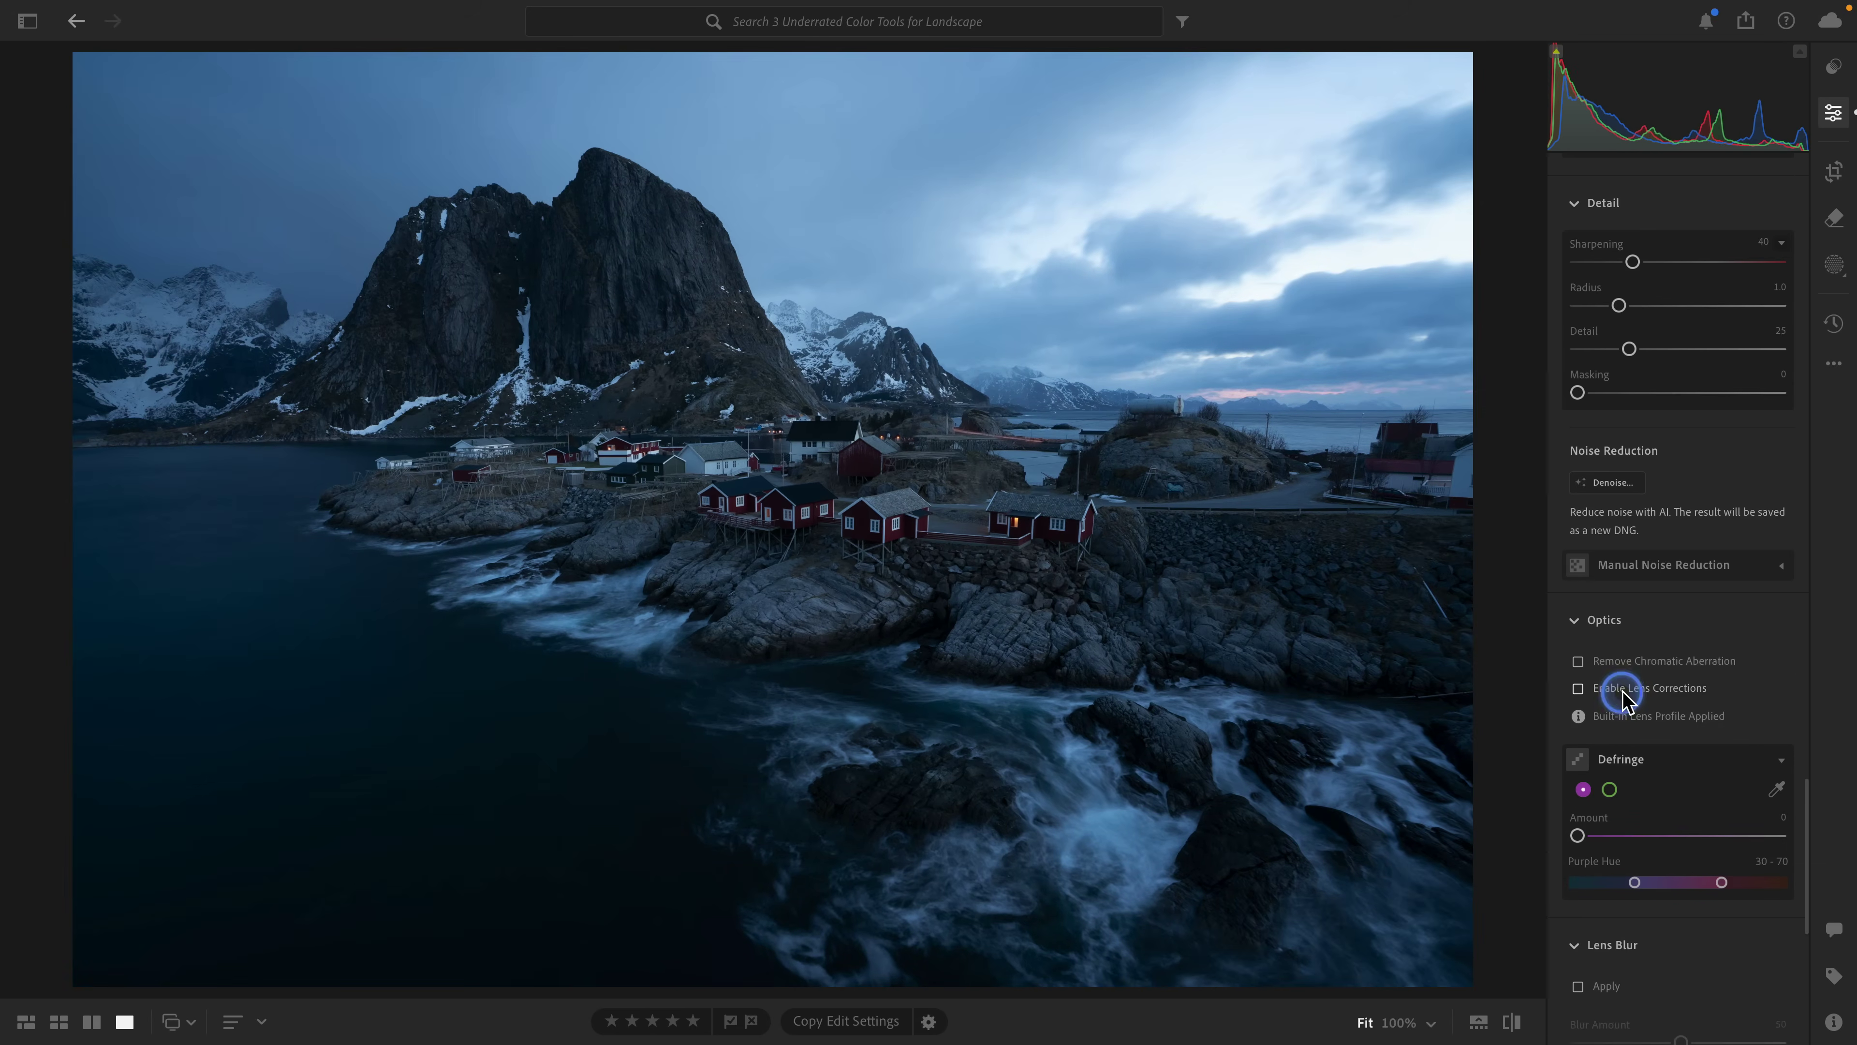
left_click(1621, 691)
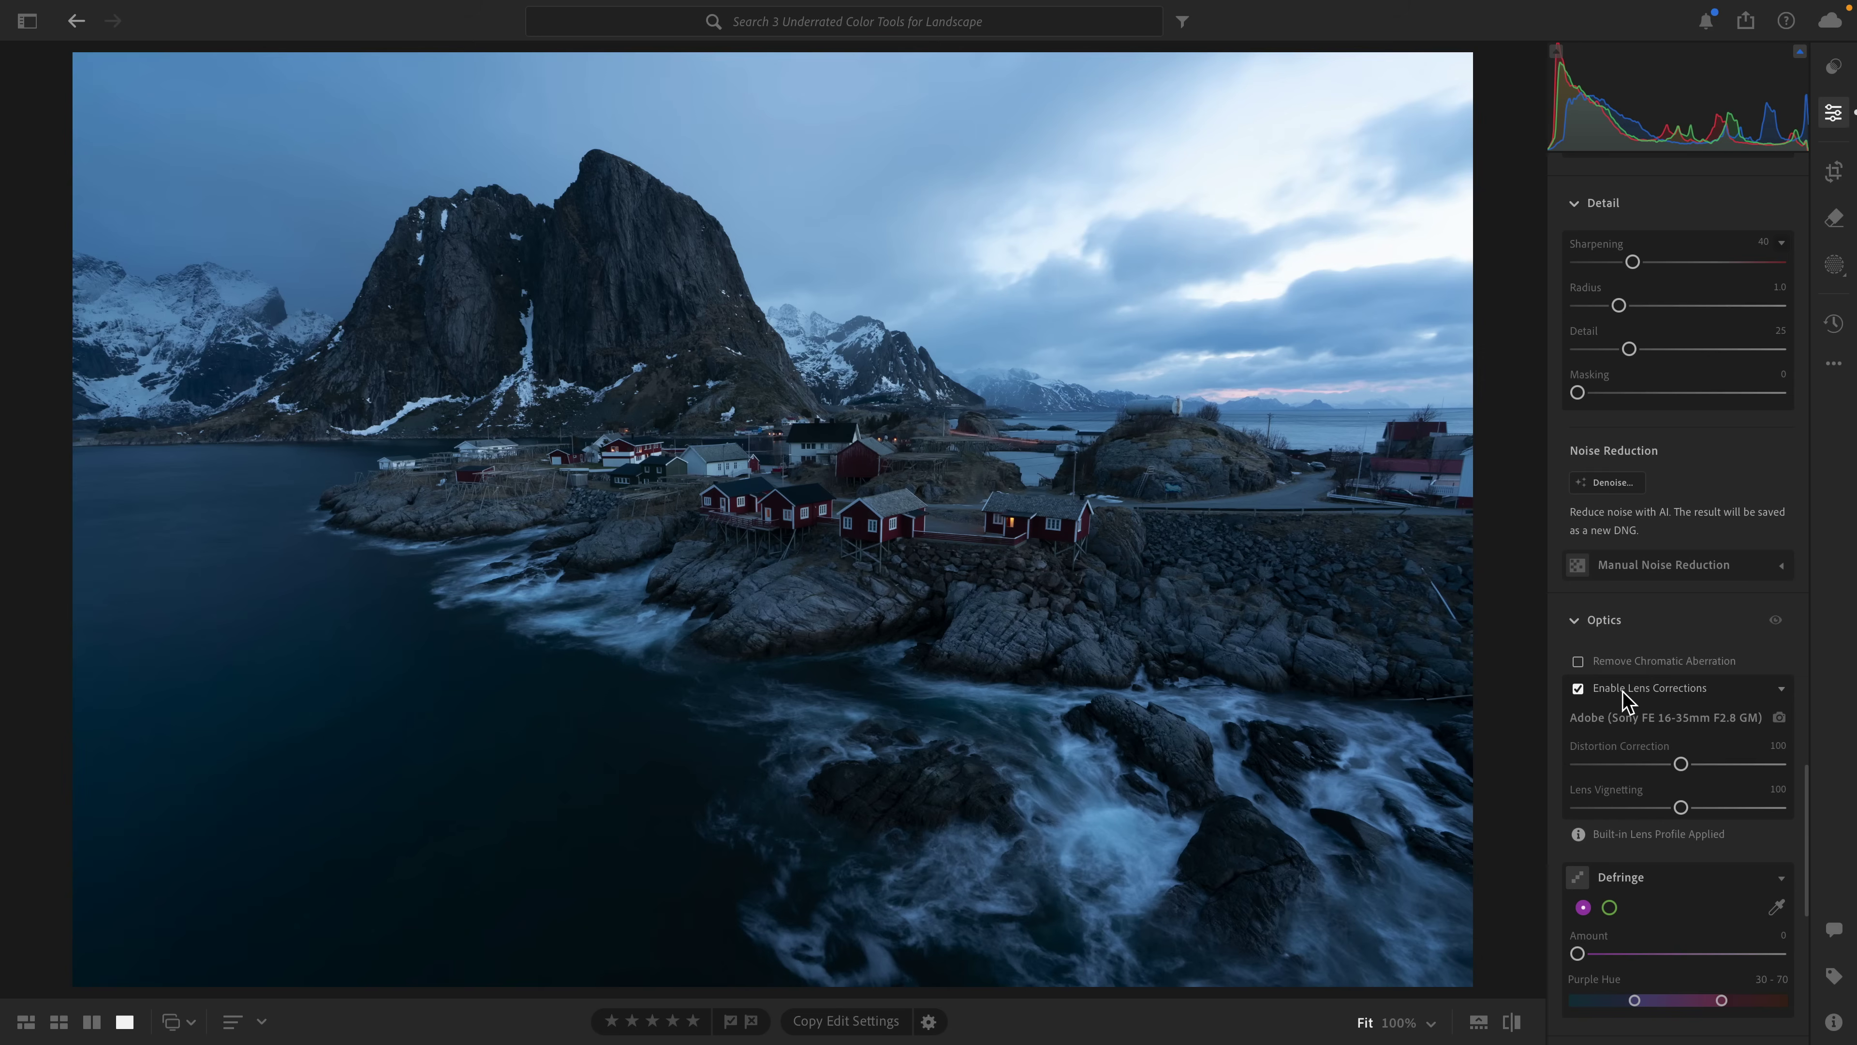
Step: Crop the photo tighter at its original 3 x 2 aspect, trimming the right side, the left edge and the bottom
left_click(1835, 179)
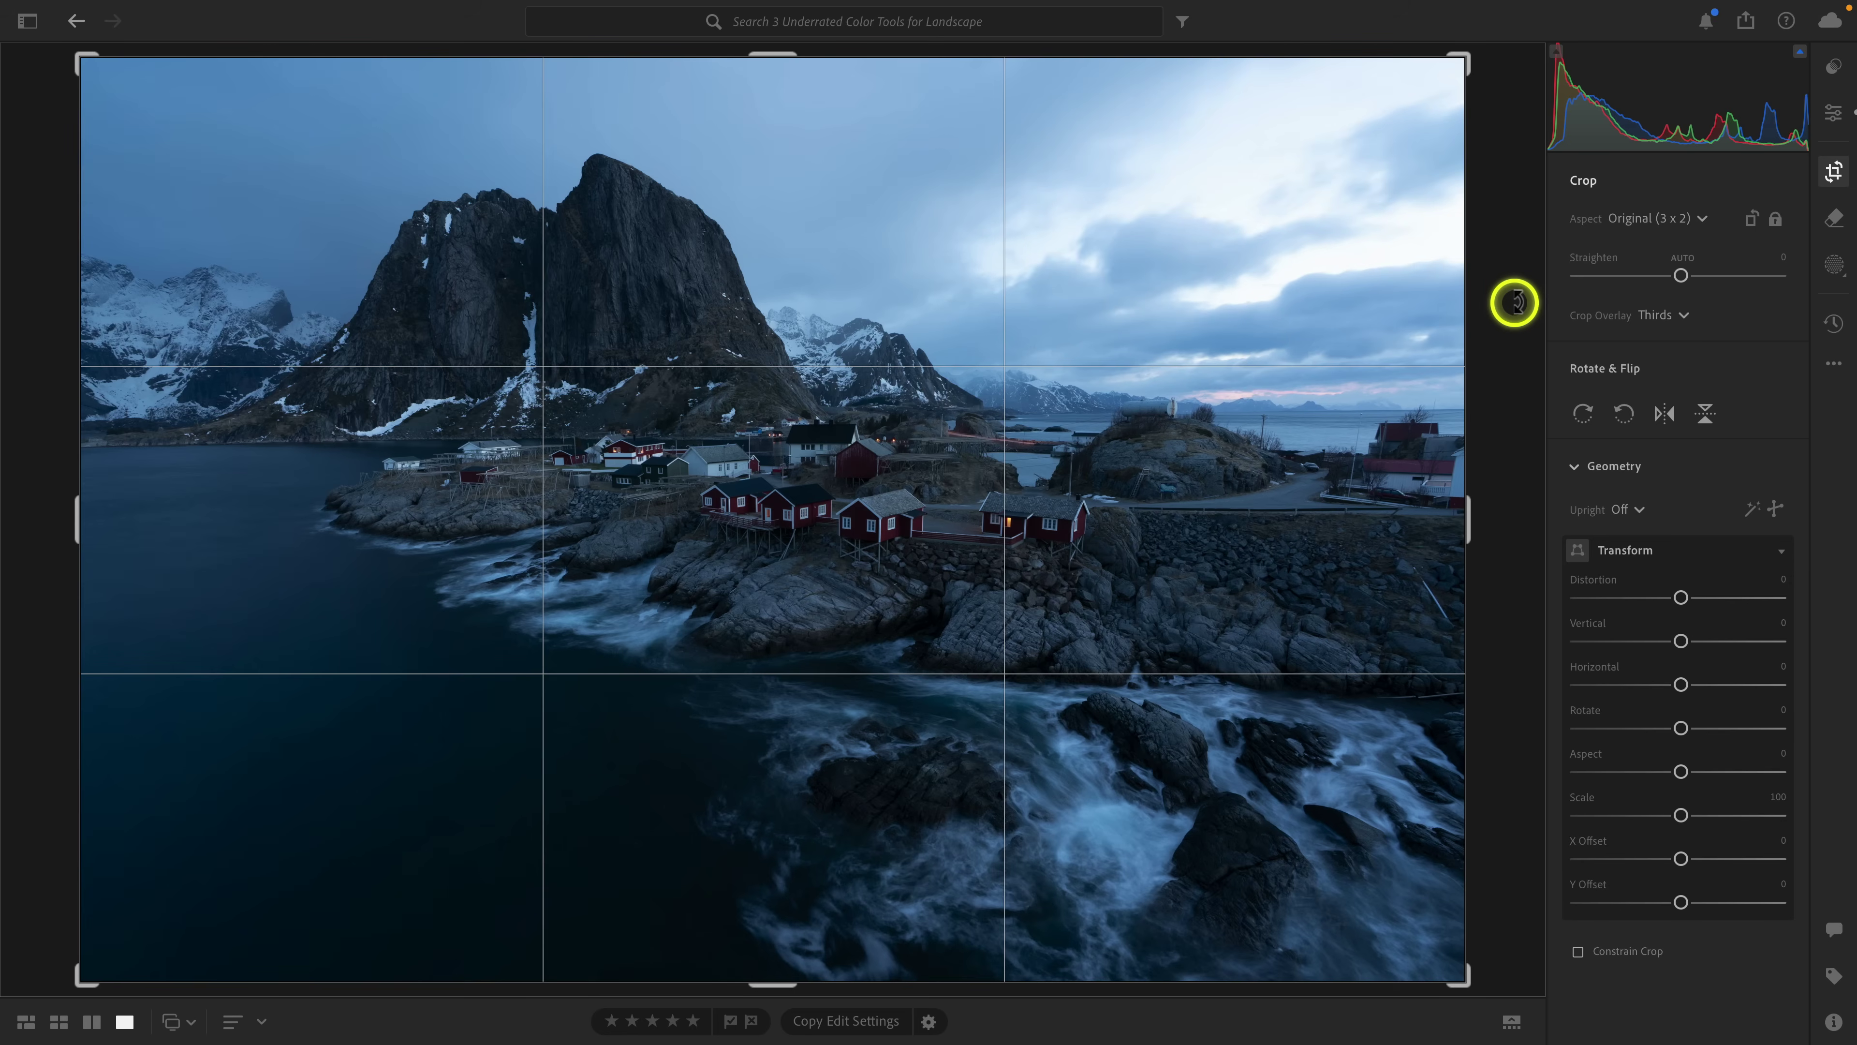
left_click(1630, 223)
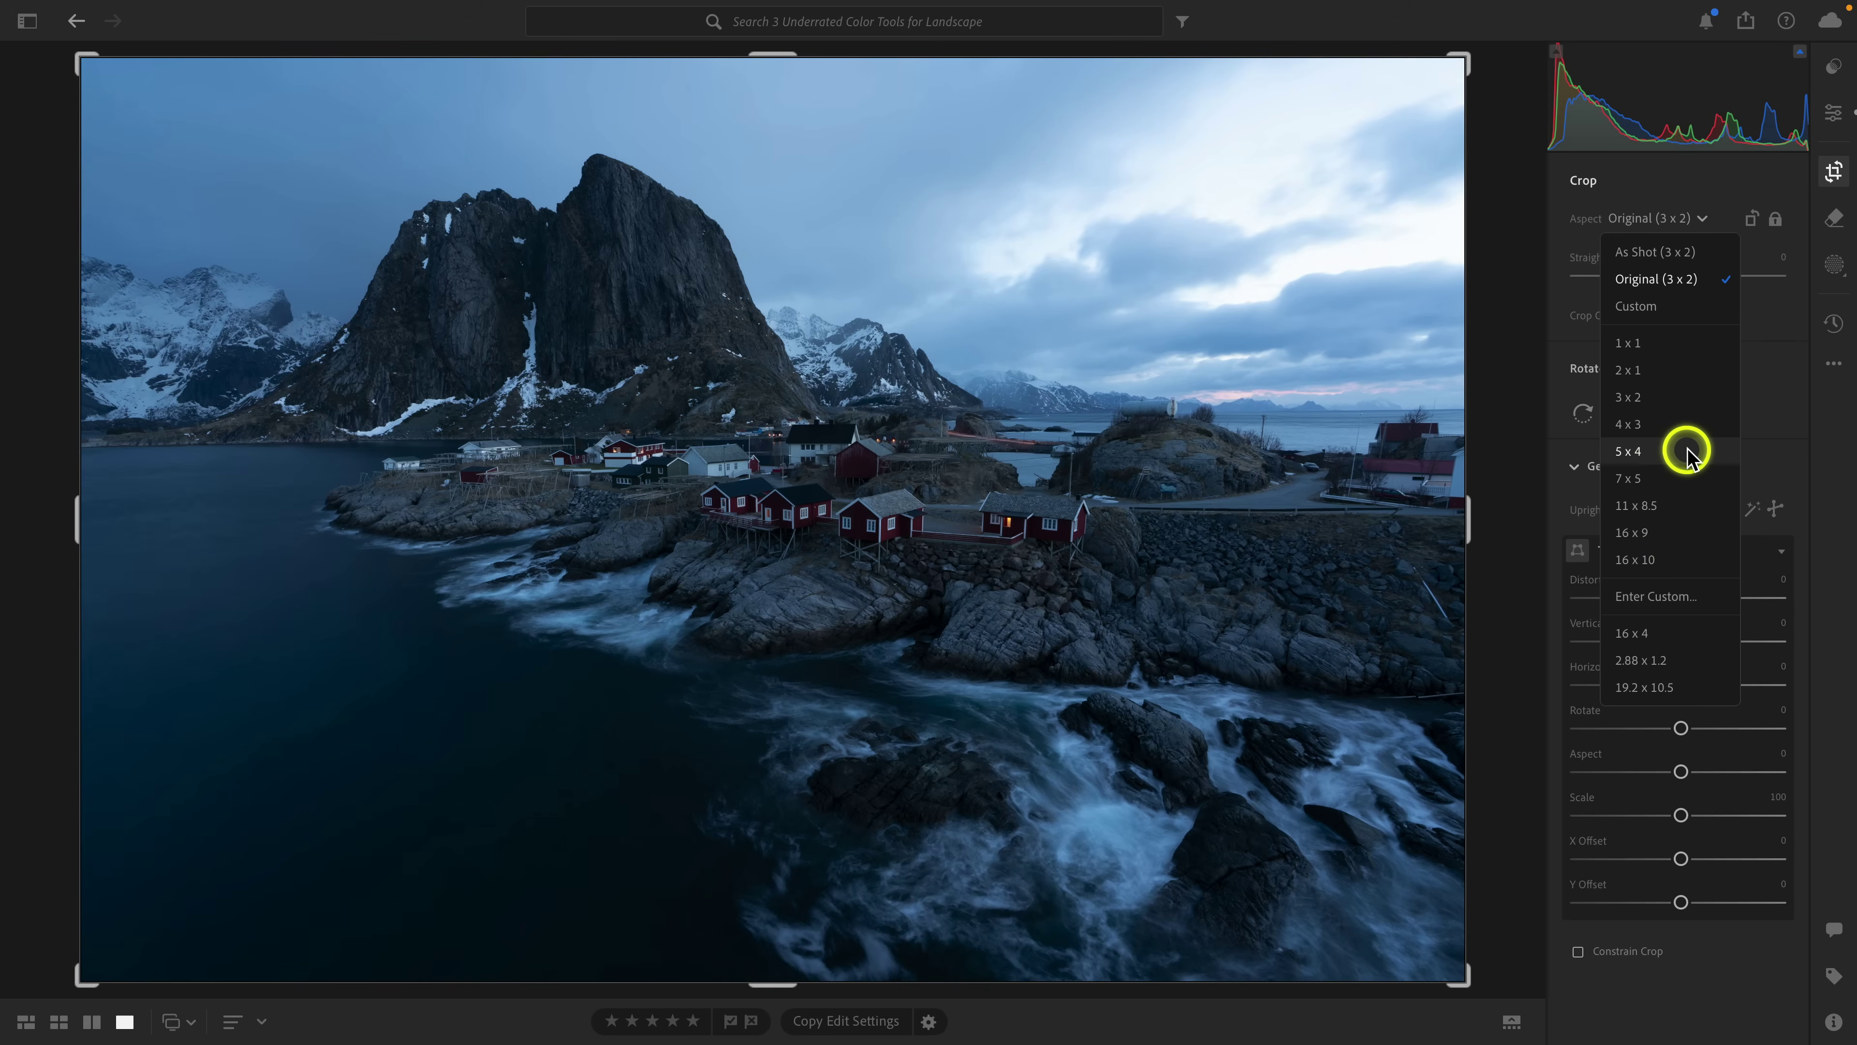
left_click(1497, 446)
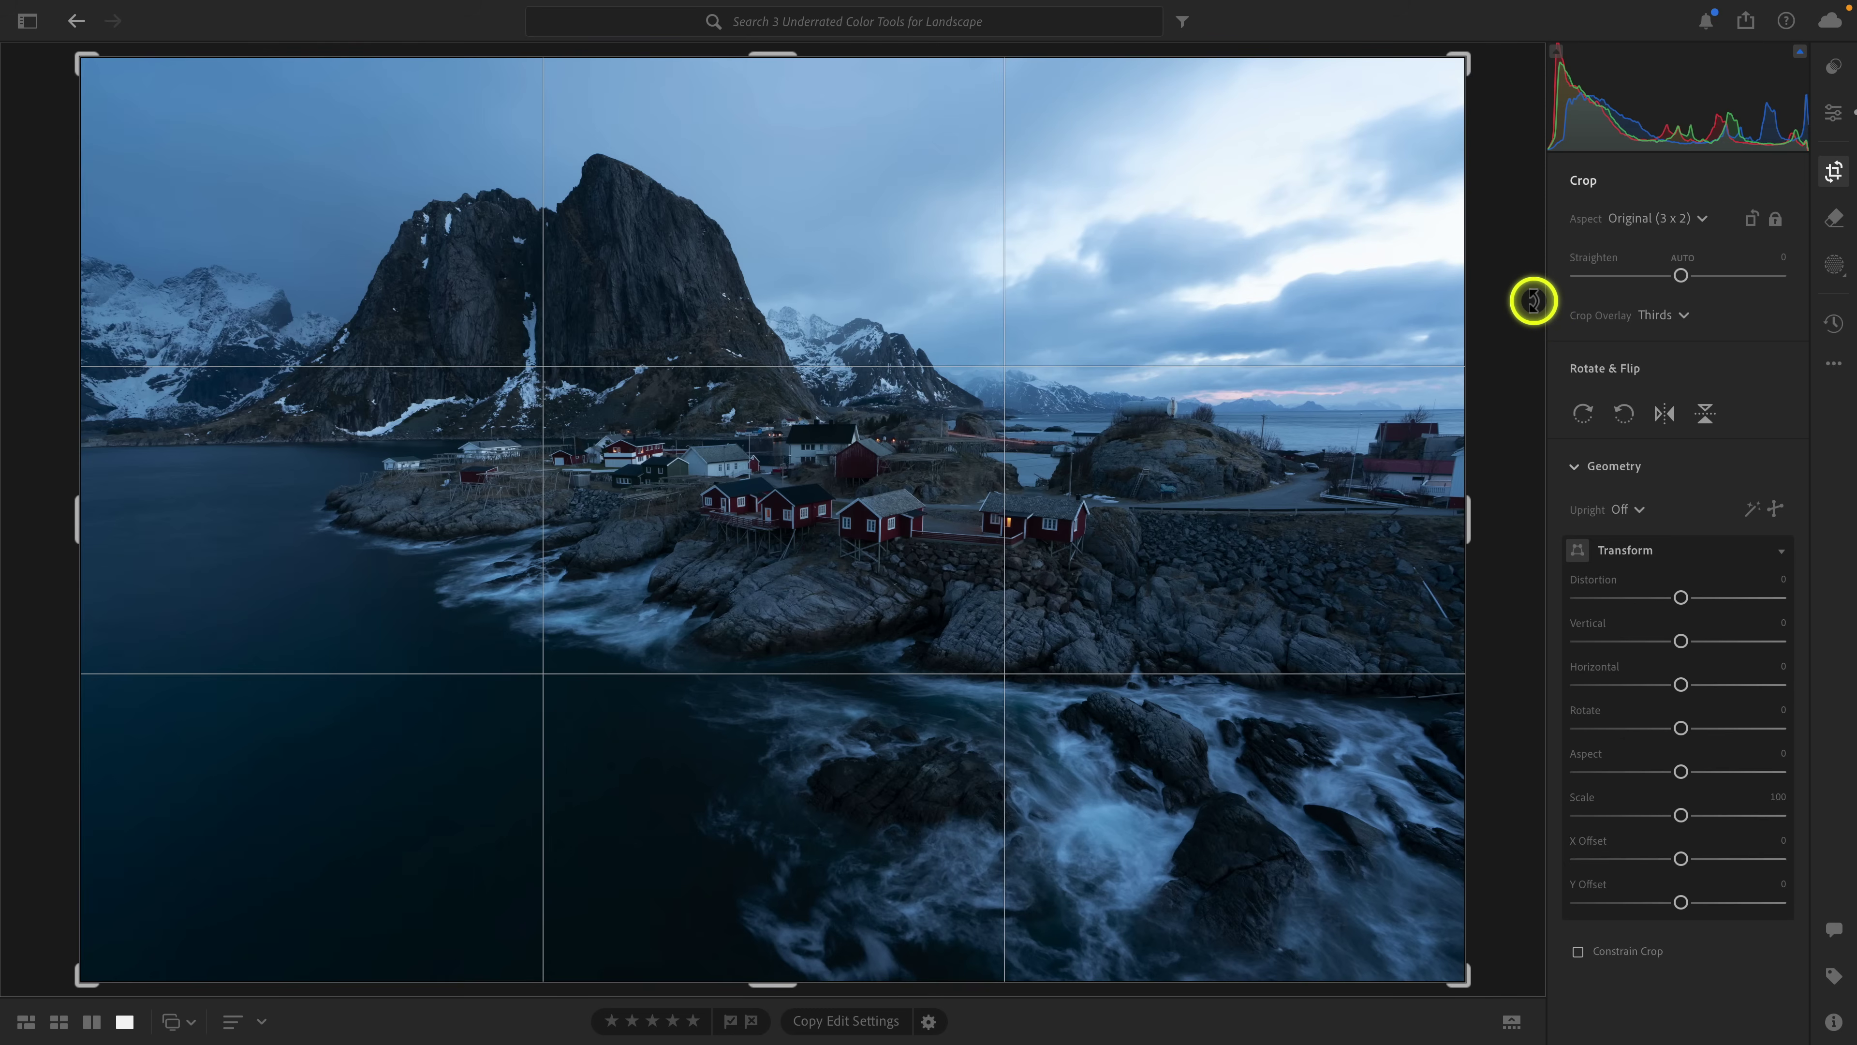
left_click_drag(1476, 508, 1389, 510)
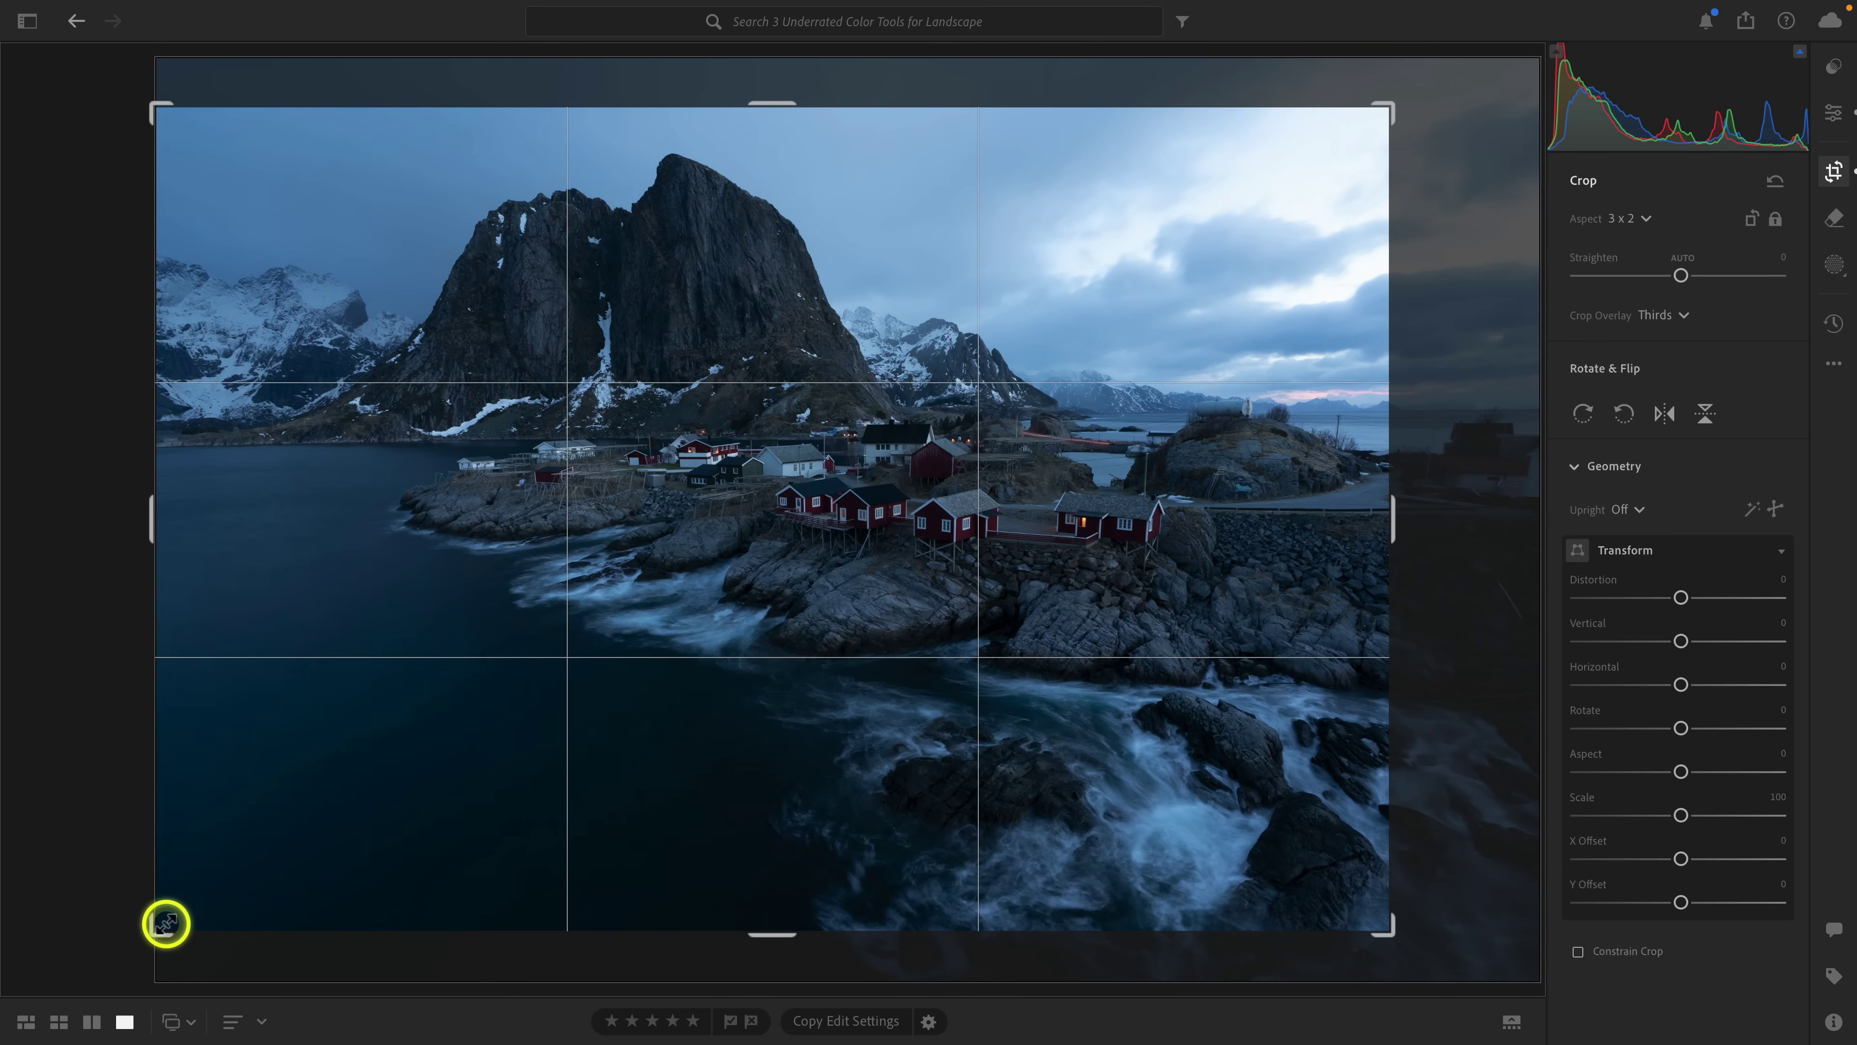
left_click_drag(161, 929, 217, 908)
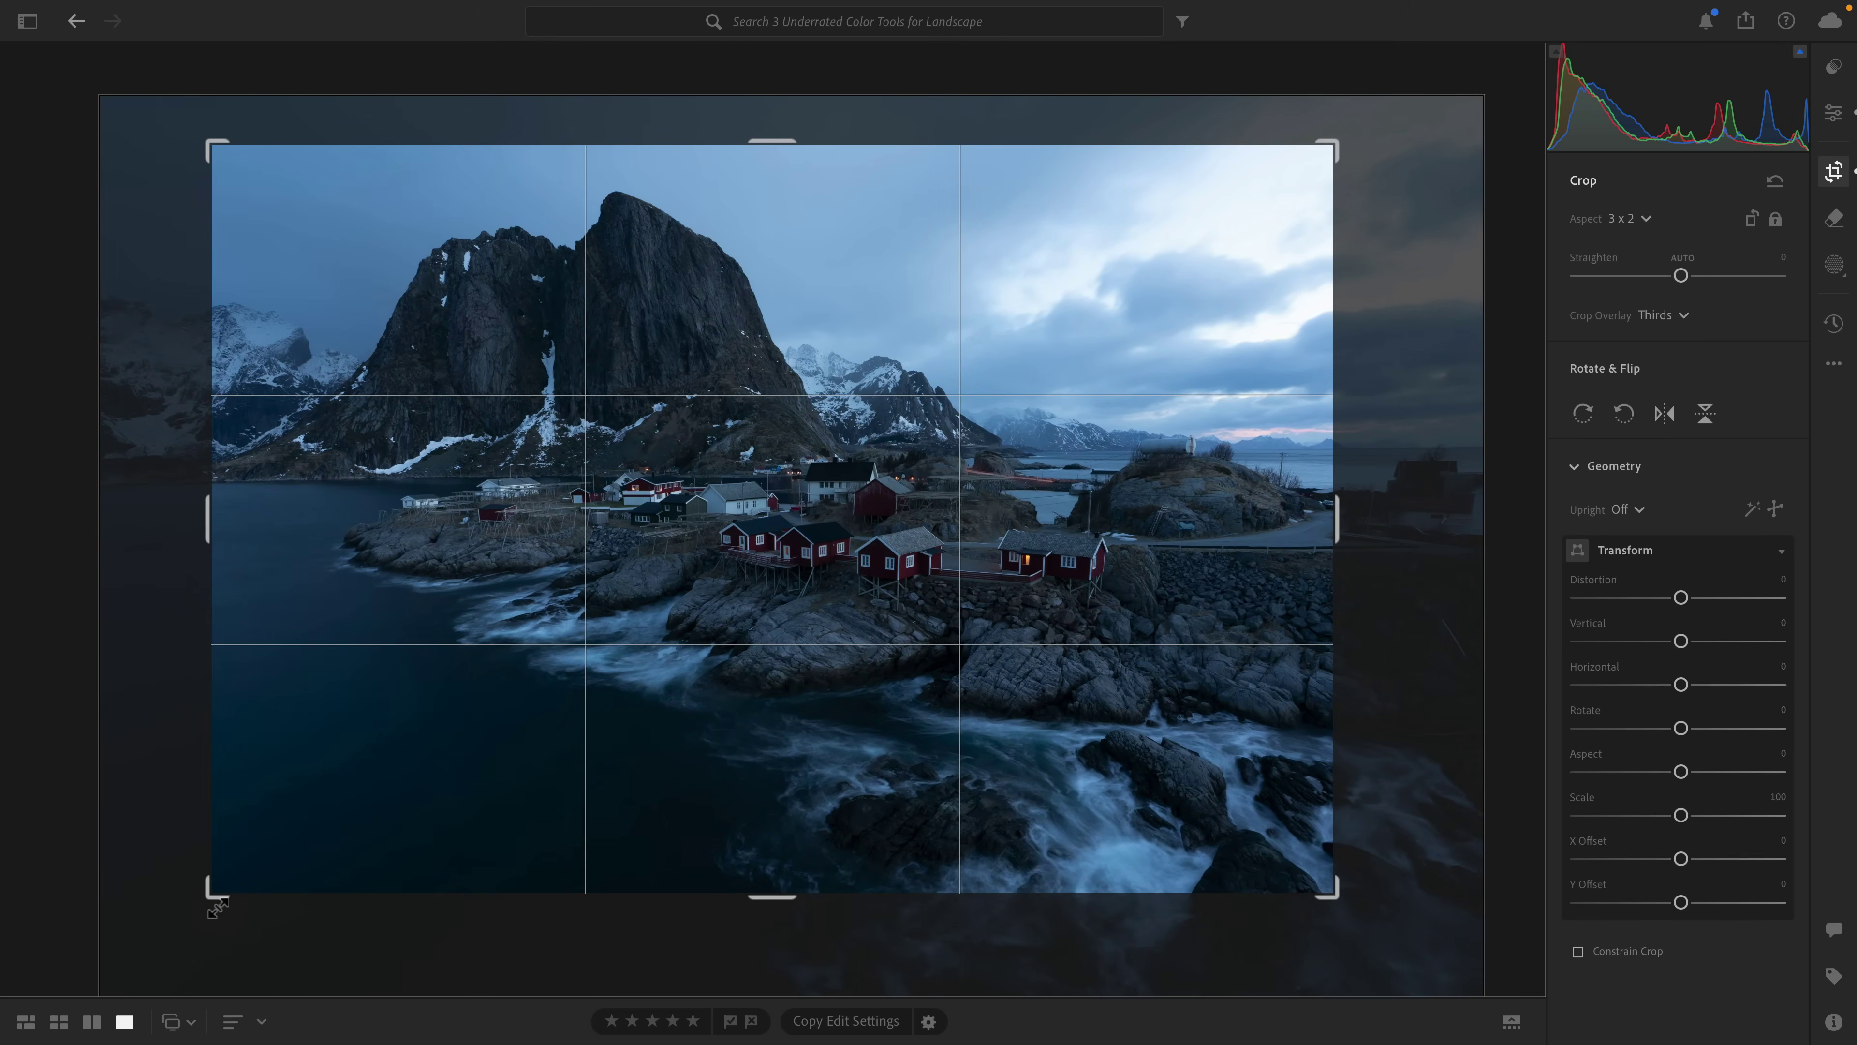
key("e")
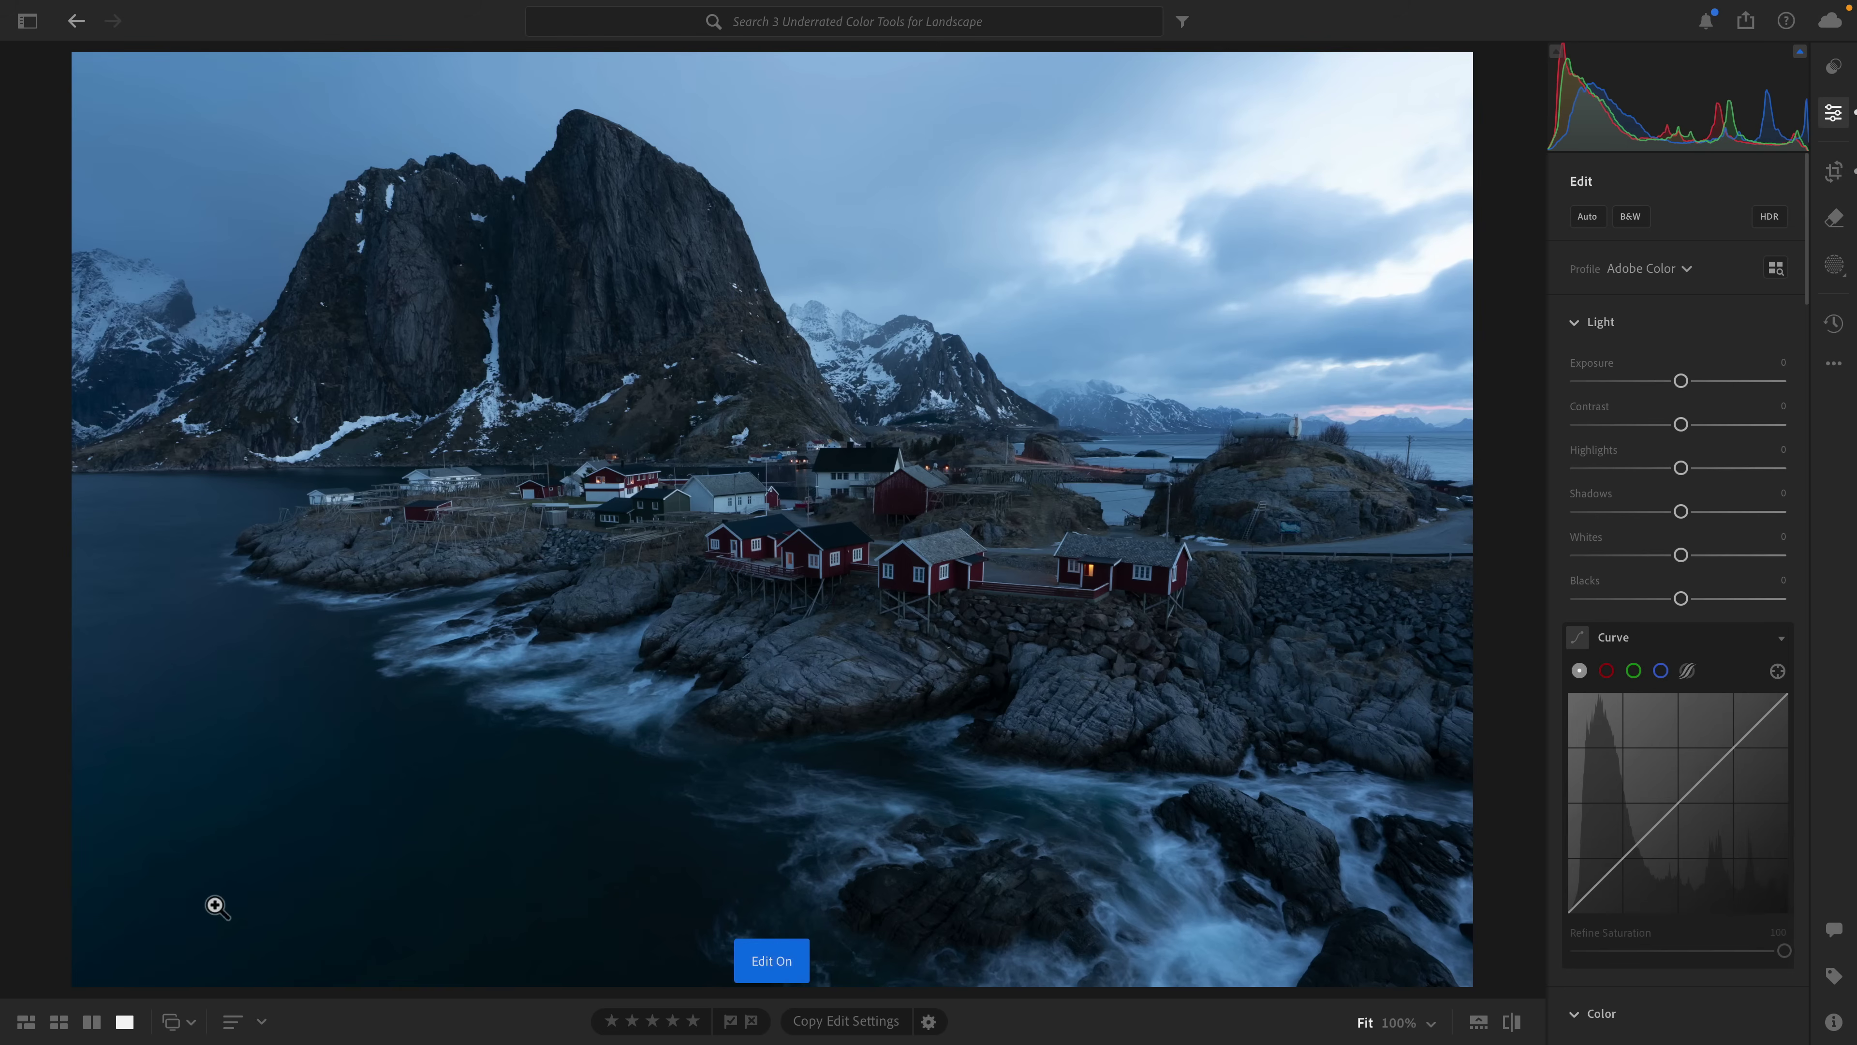
Step: Reposition the crop so it frames a slightly lower part of the photo, keeping its size
key("c")
left_click(353, 747)
left_click_drag(360, 752, 357, 743)
key("e")
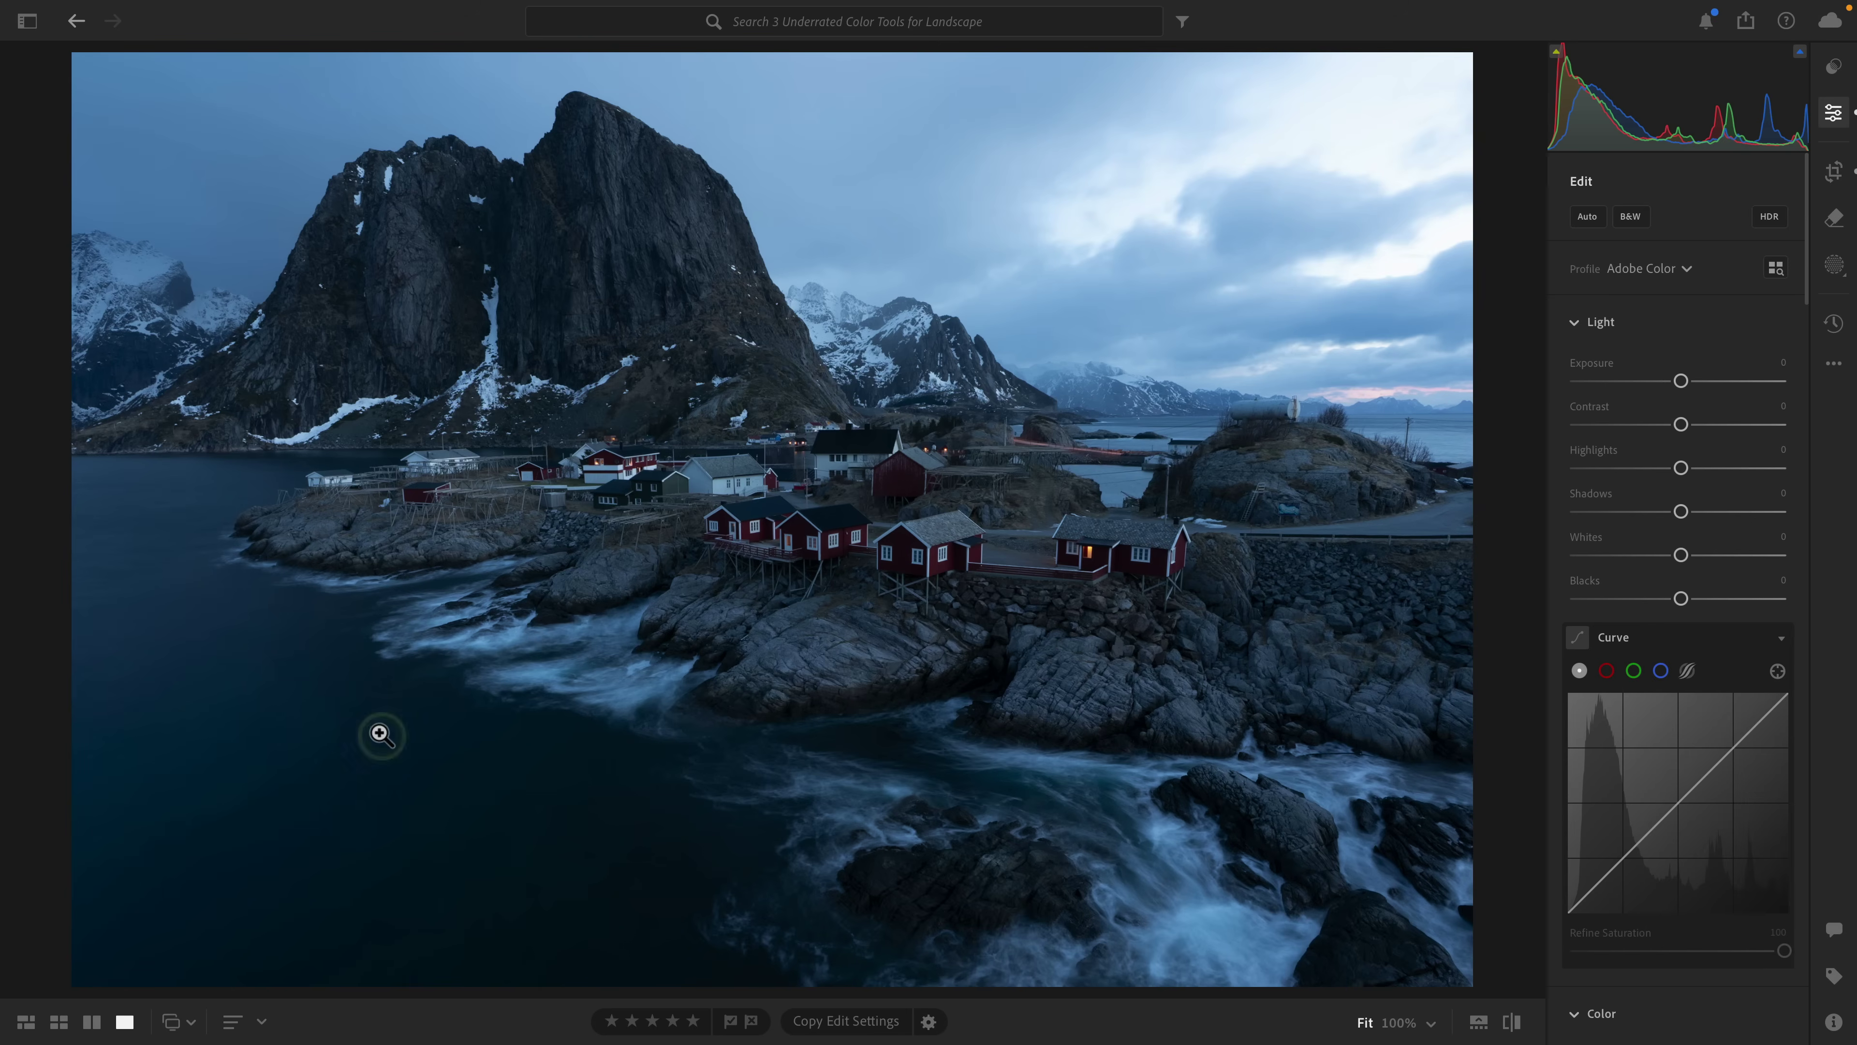
Step: Neutralize the blue cast by sampling the white balance from the white water beside the shoreline rocks
scroll(1660, 582, "down", 2)
scroll(1660, 582, "down", 5)
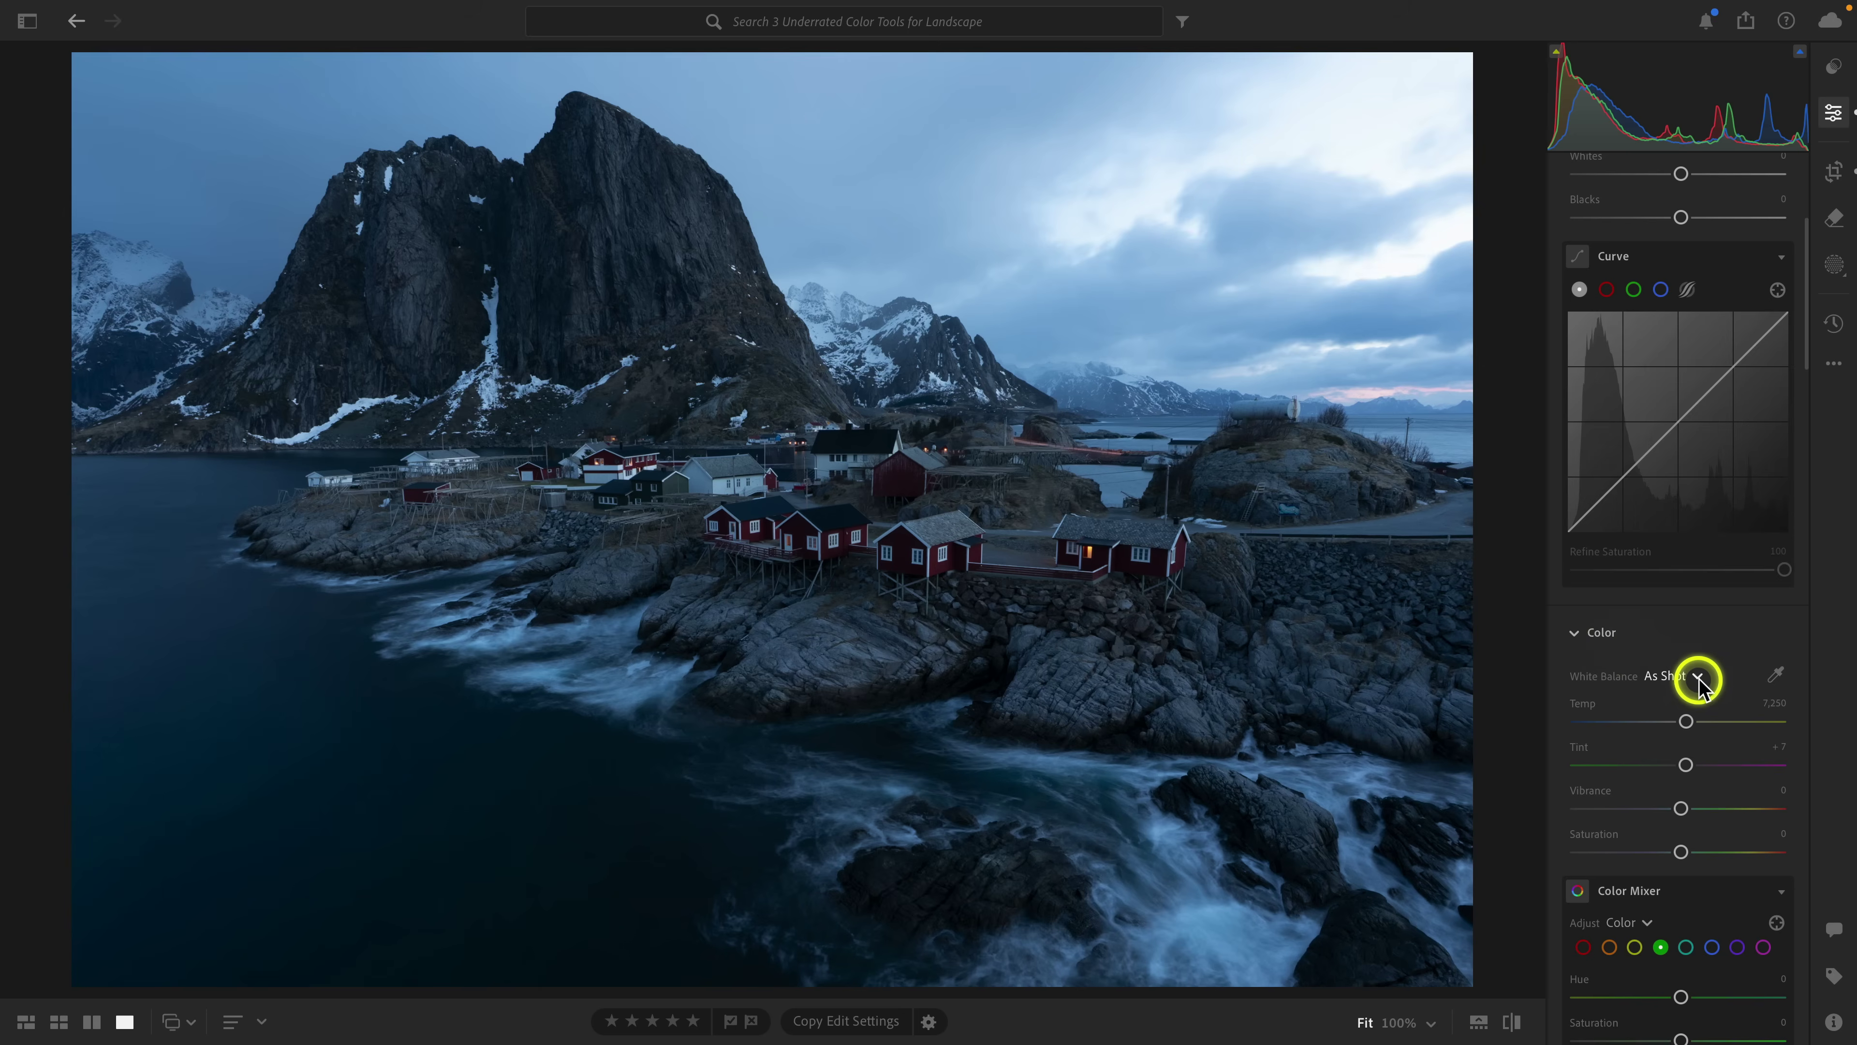
left_click(1776, 675)
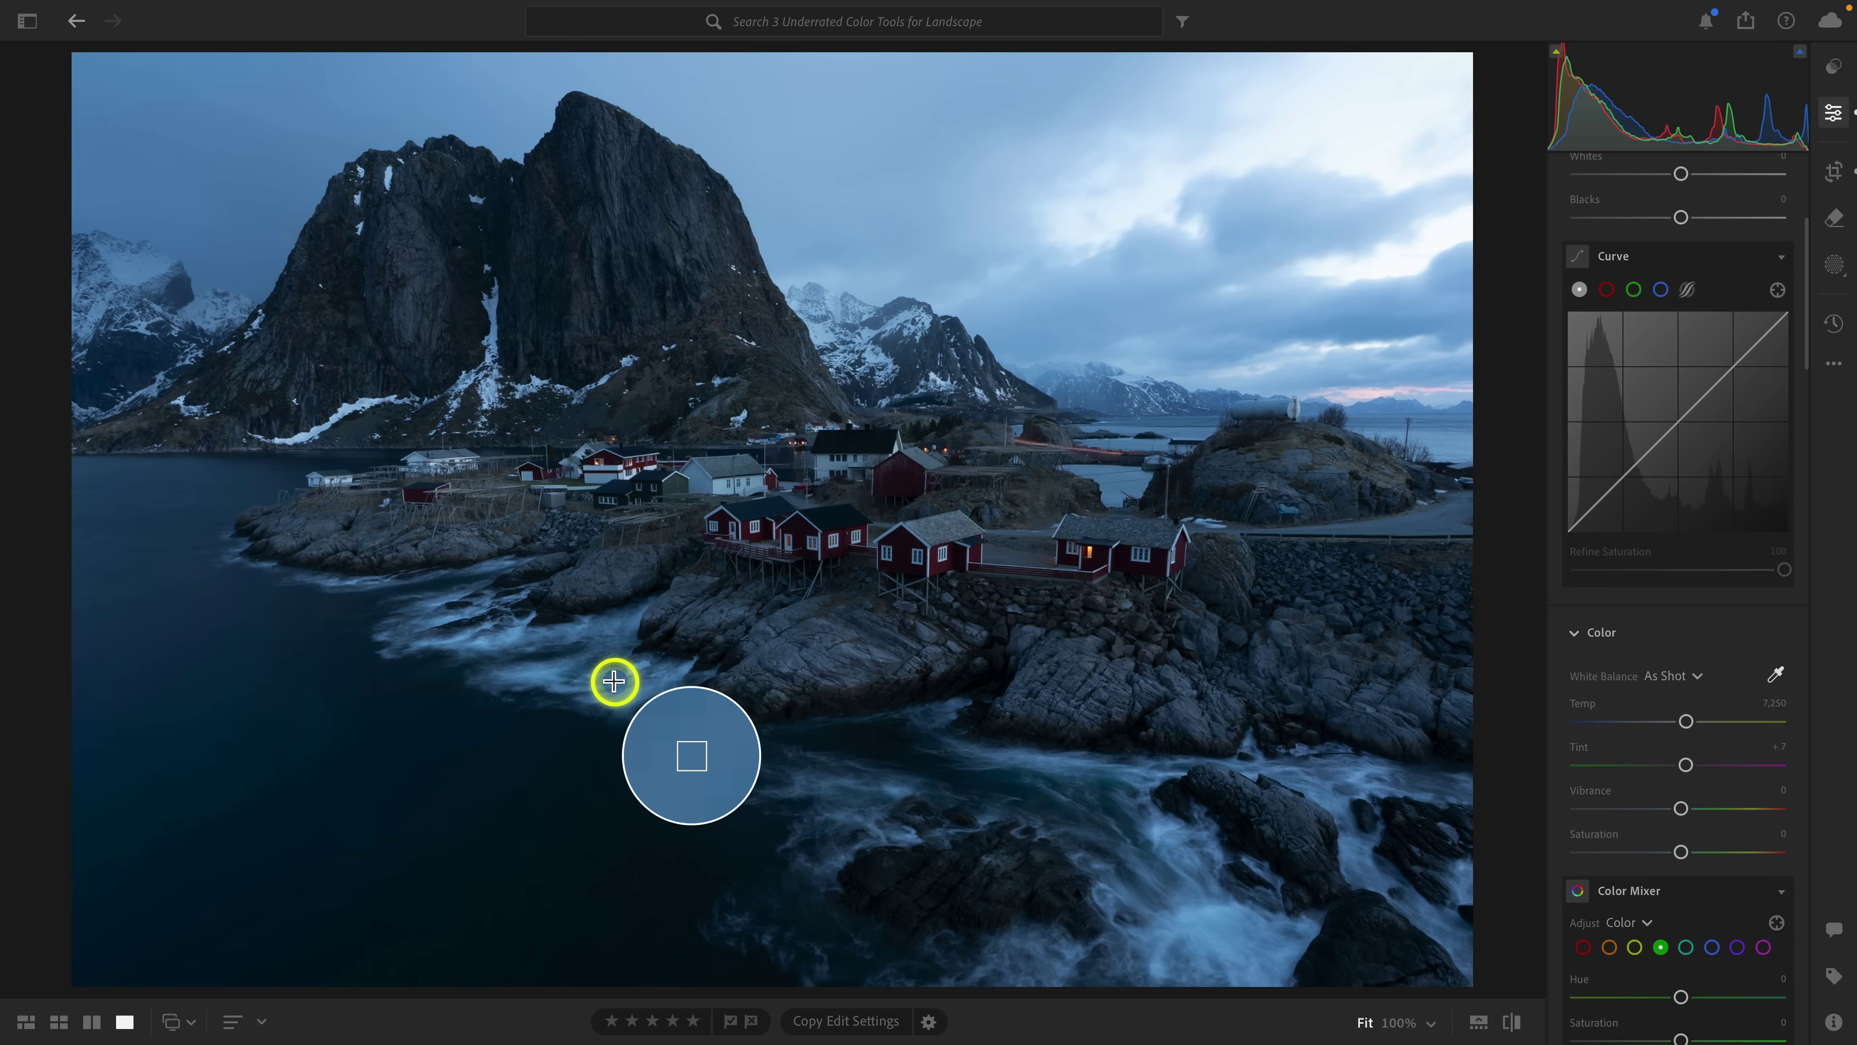
left_click(613, 681)
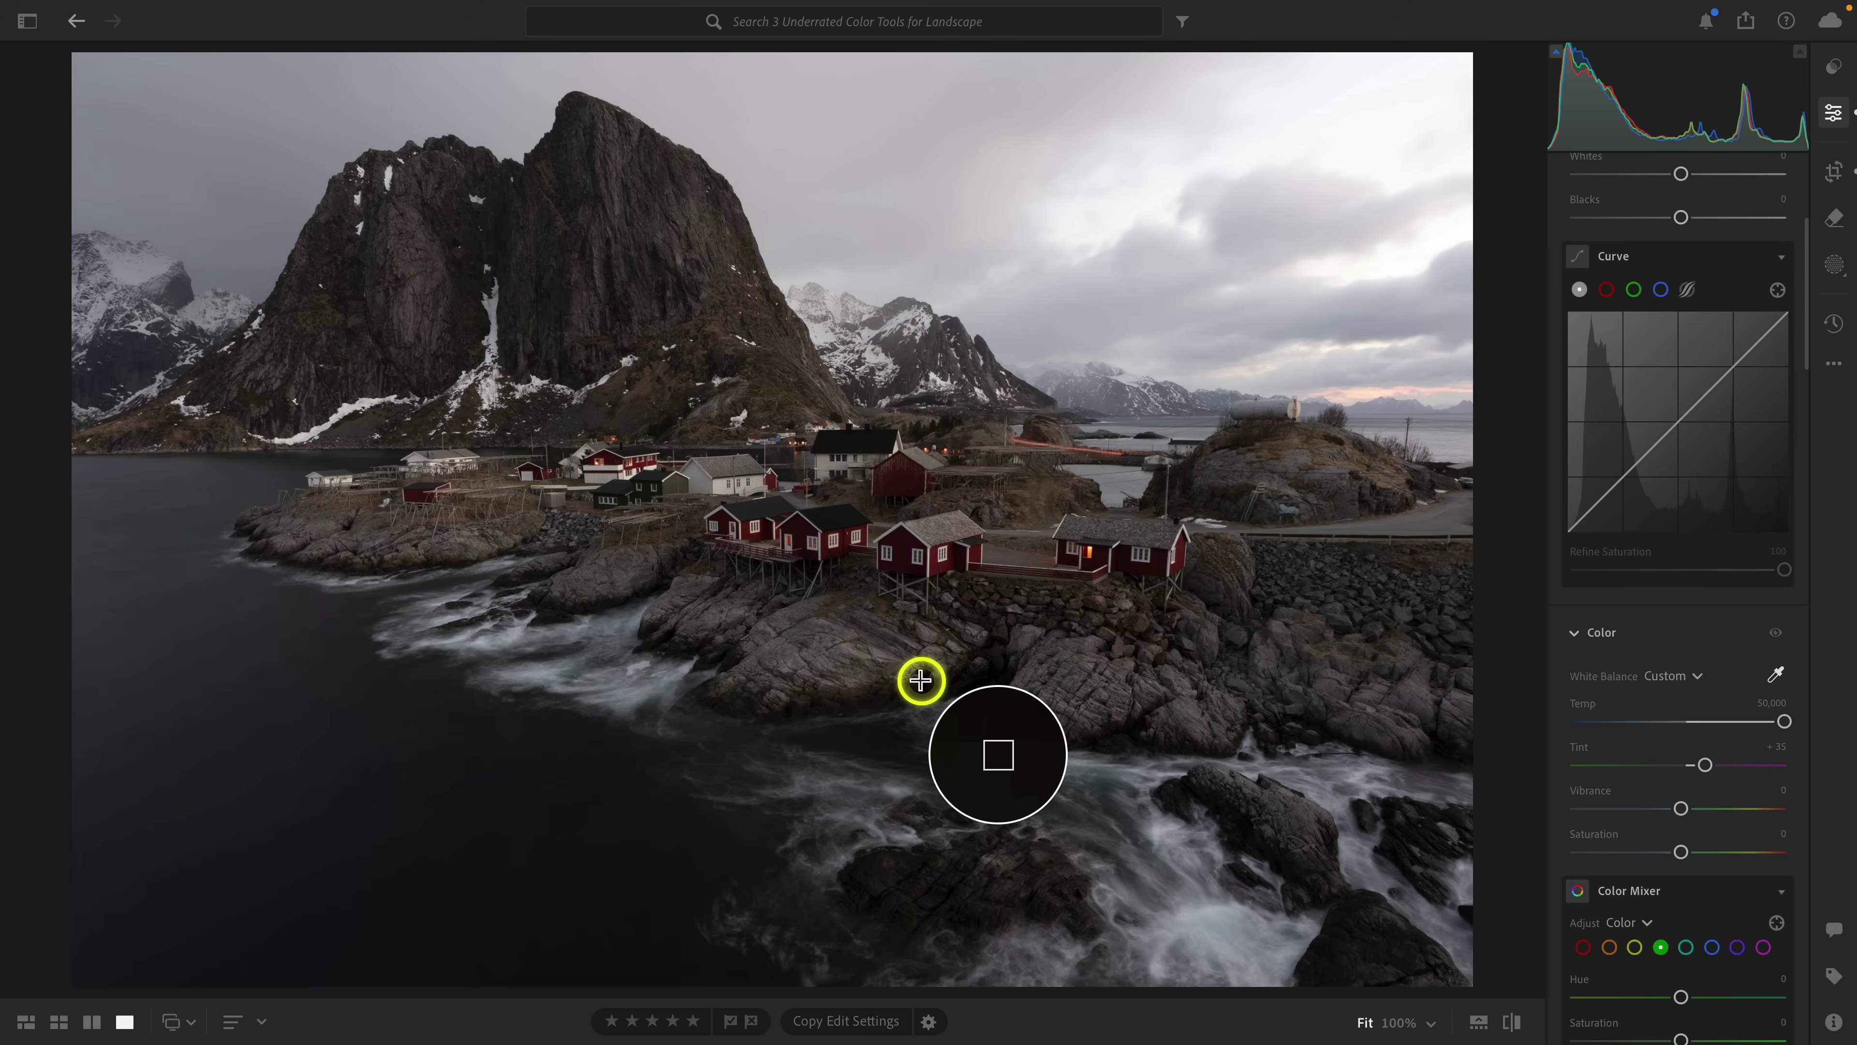
left_click(1777, 674)
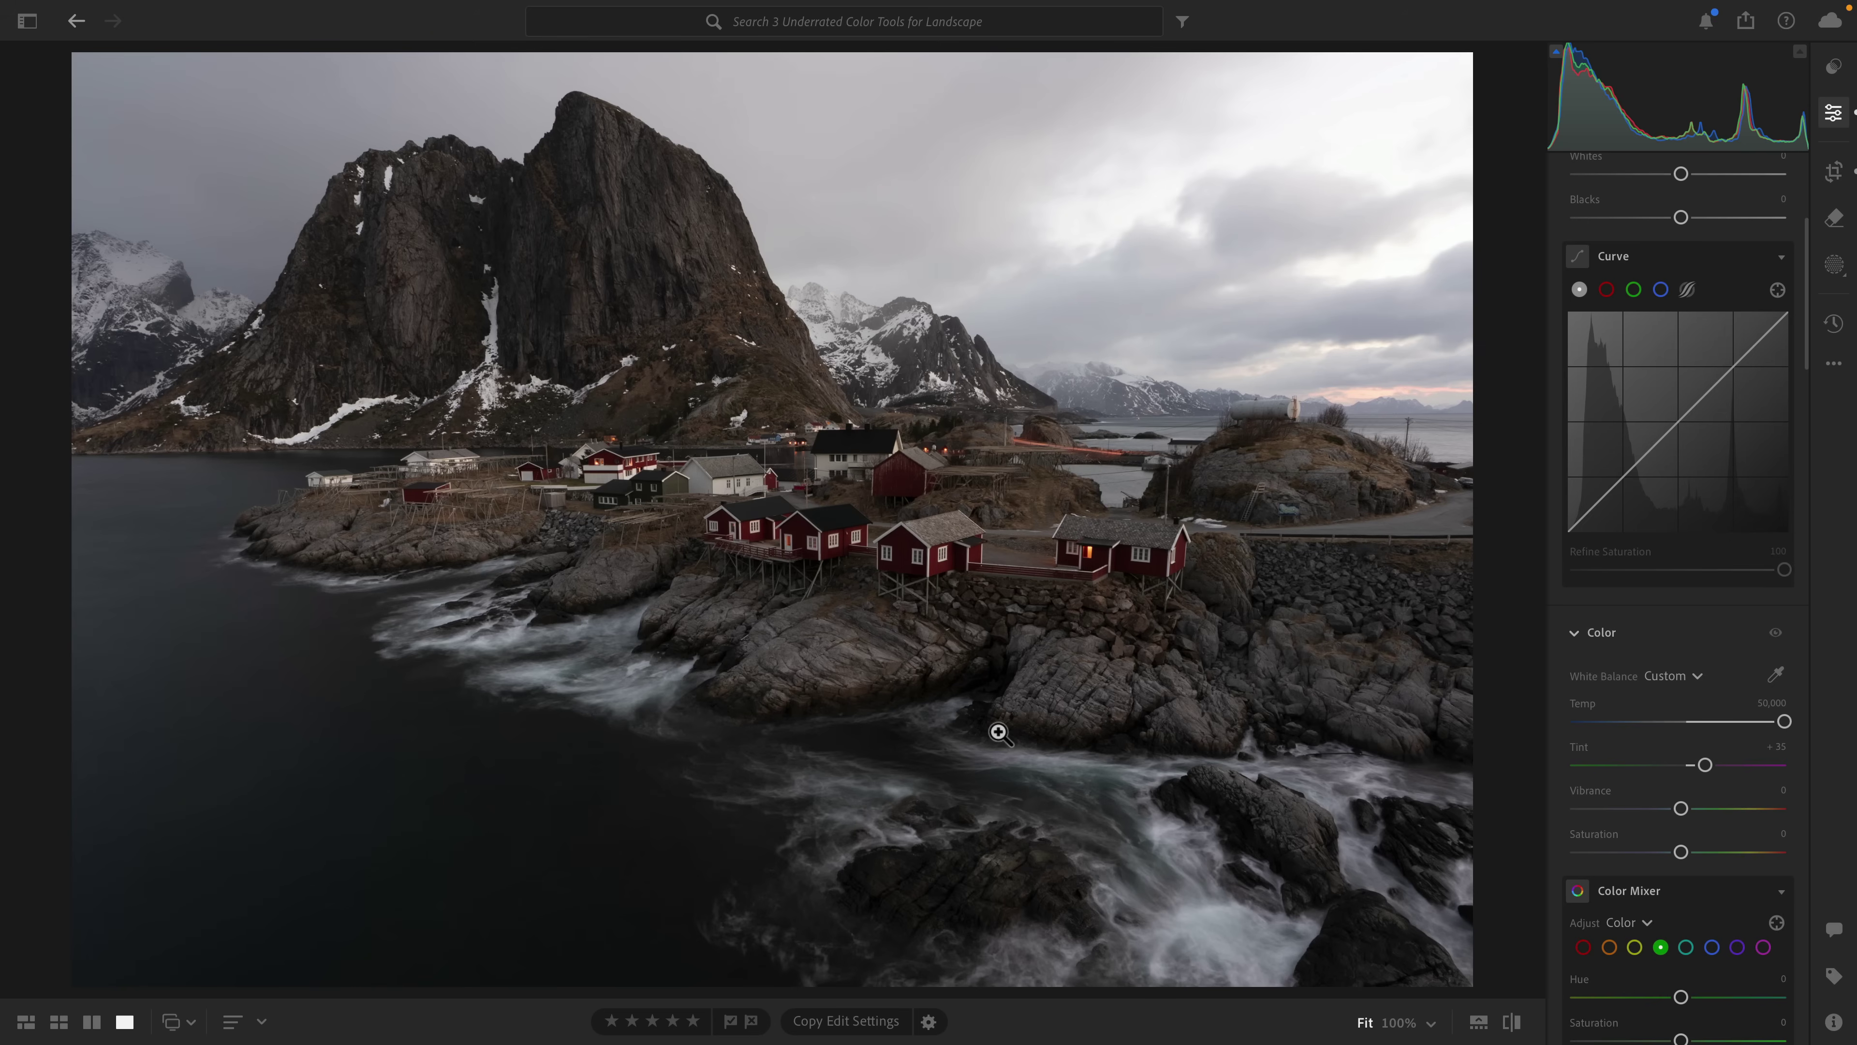
Step: Apply the Adaptive Color profile with its amount at 76 and compare the photo with the original
scroll(1675, 578, "up", 5)
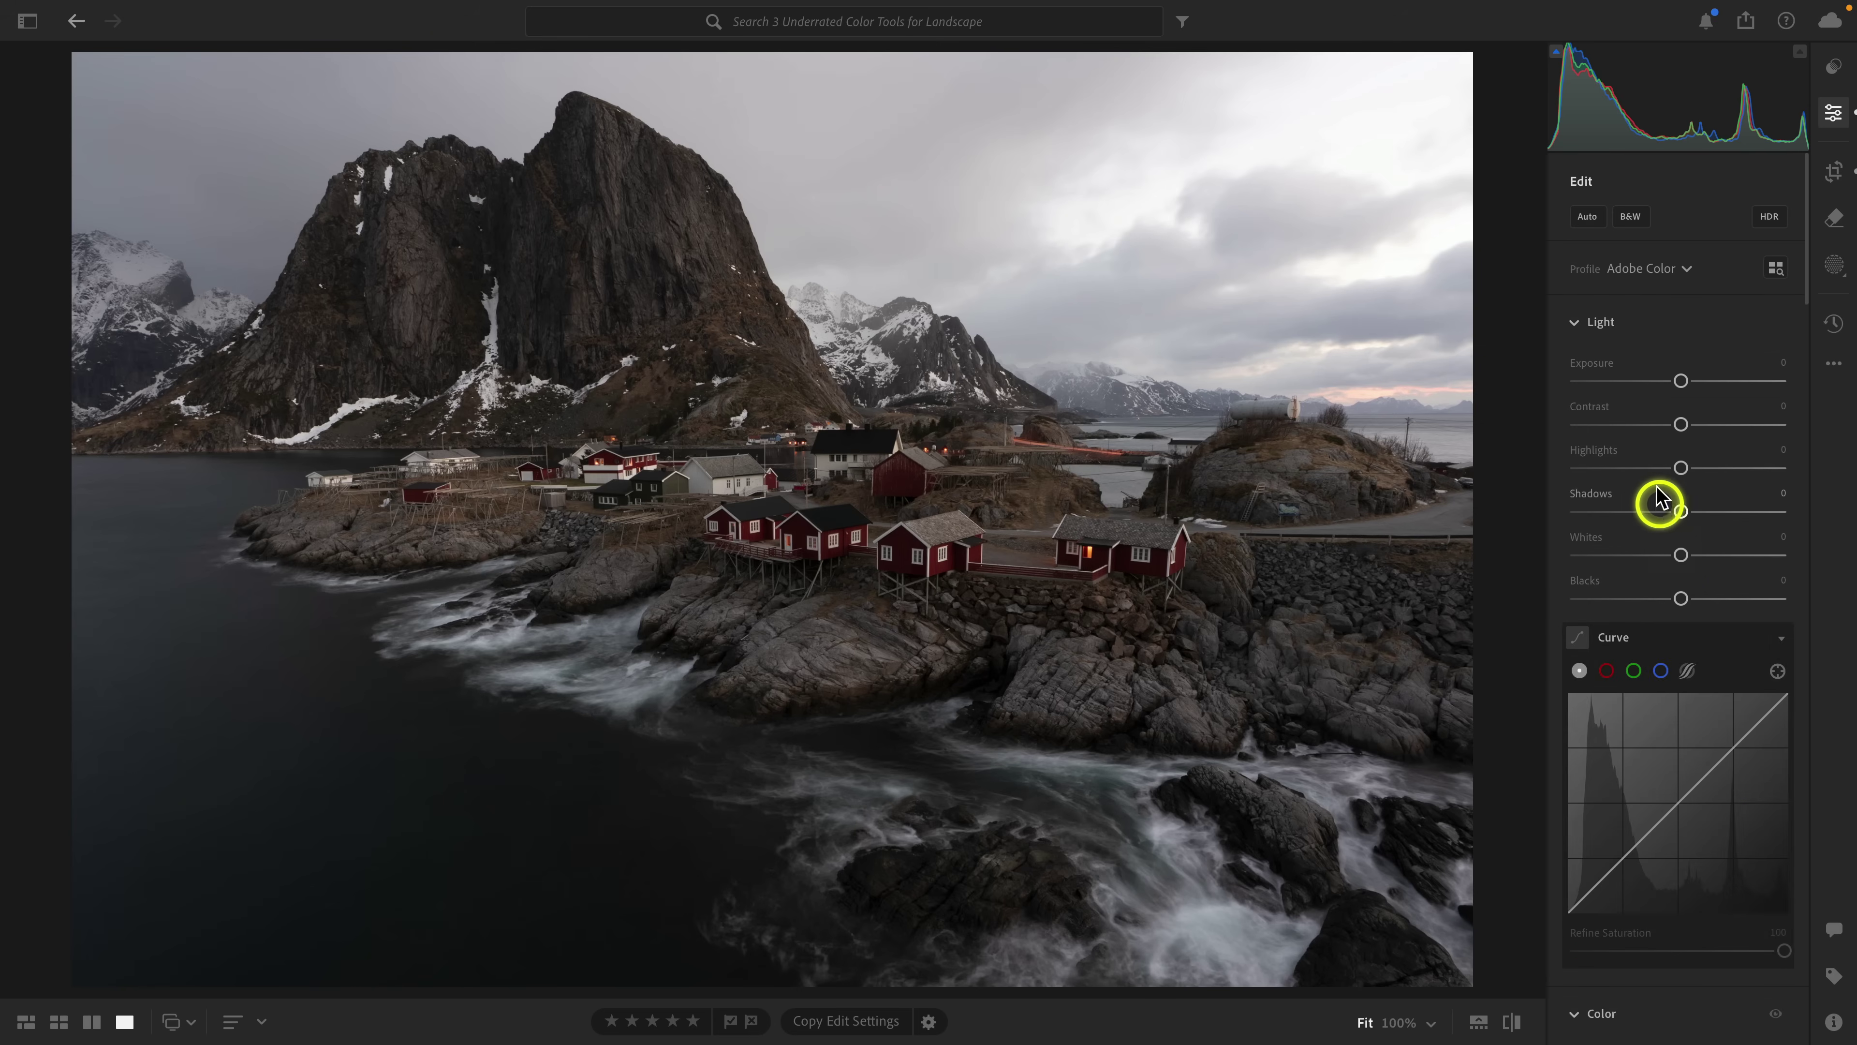
left_click(1684, 273)
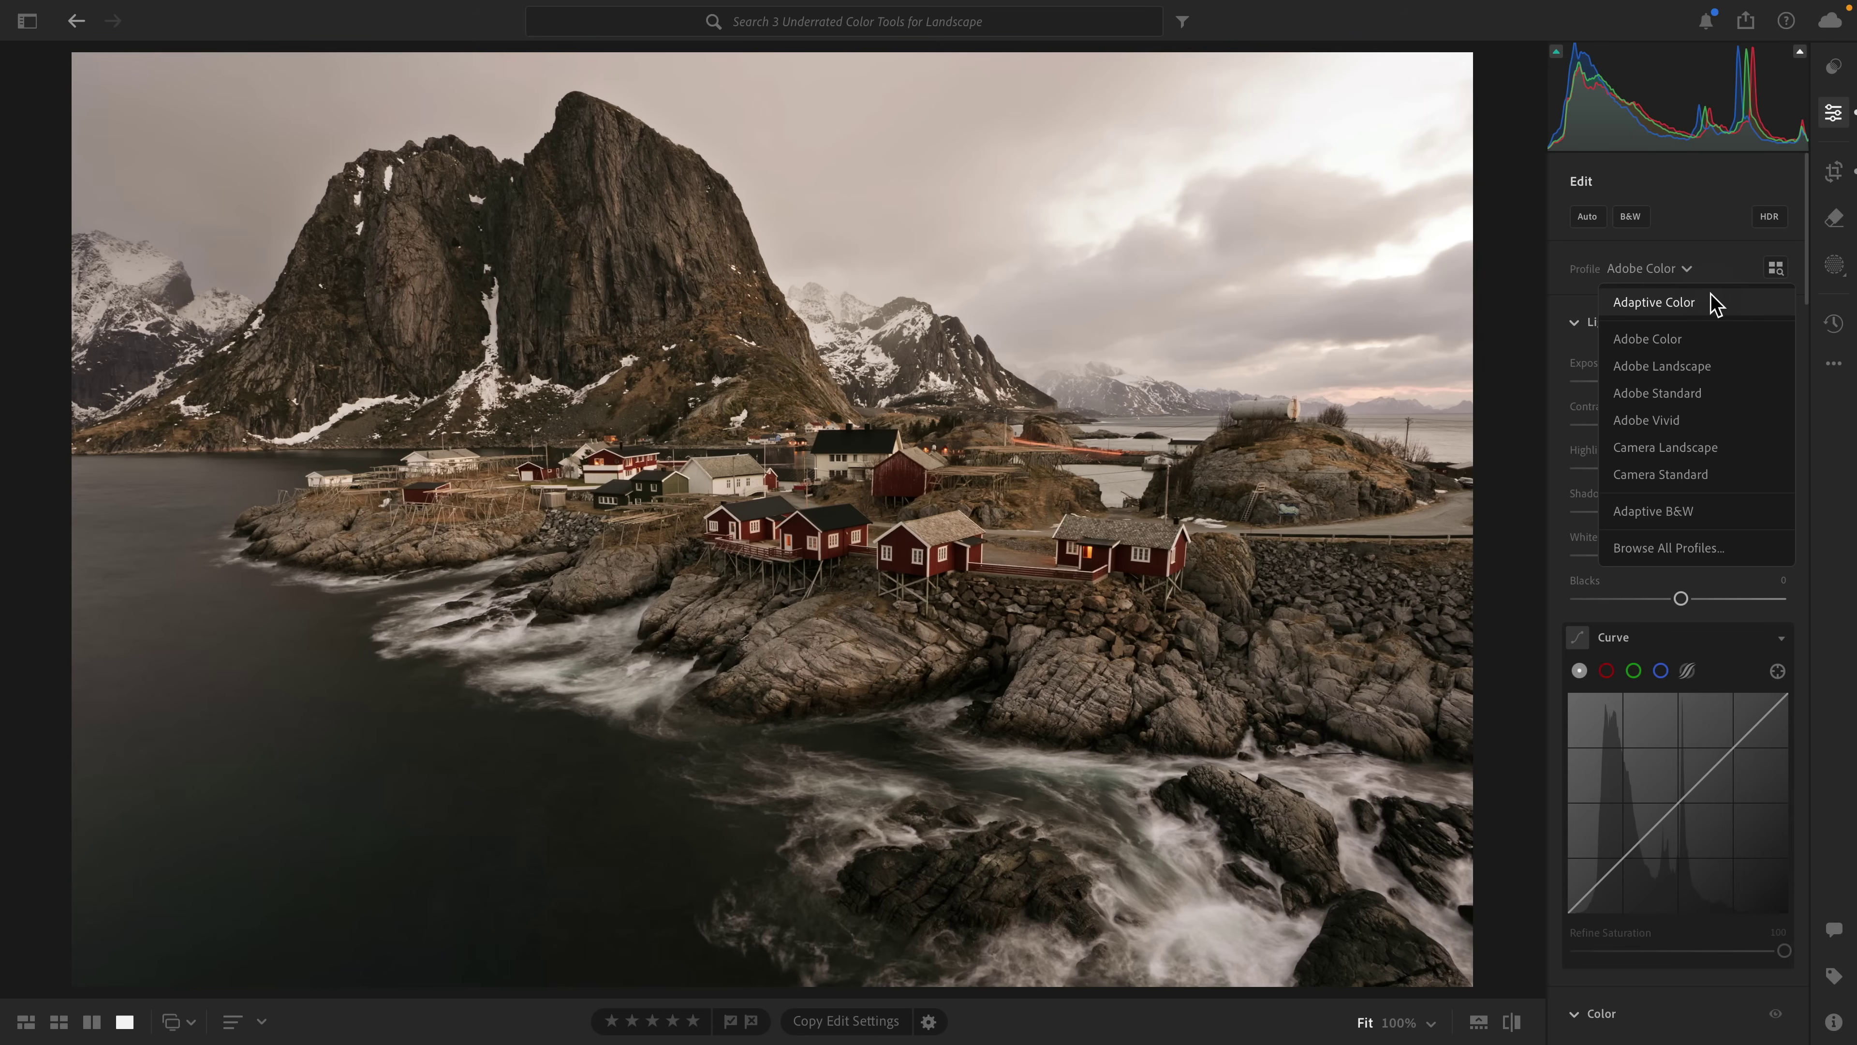
left_click(1689, 299)
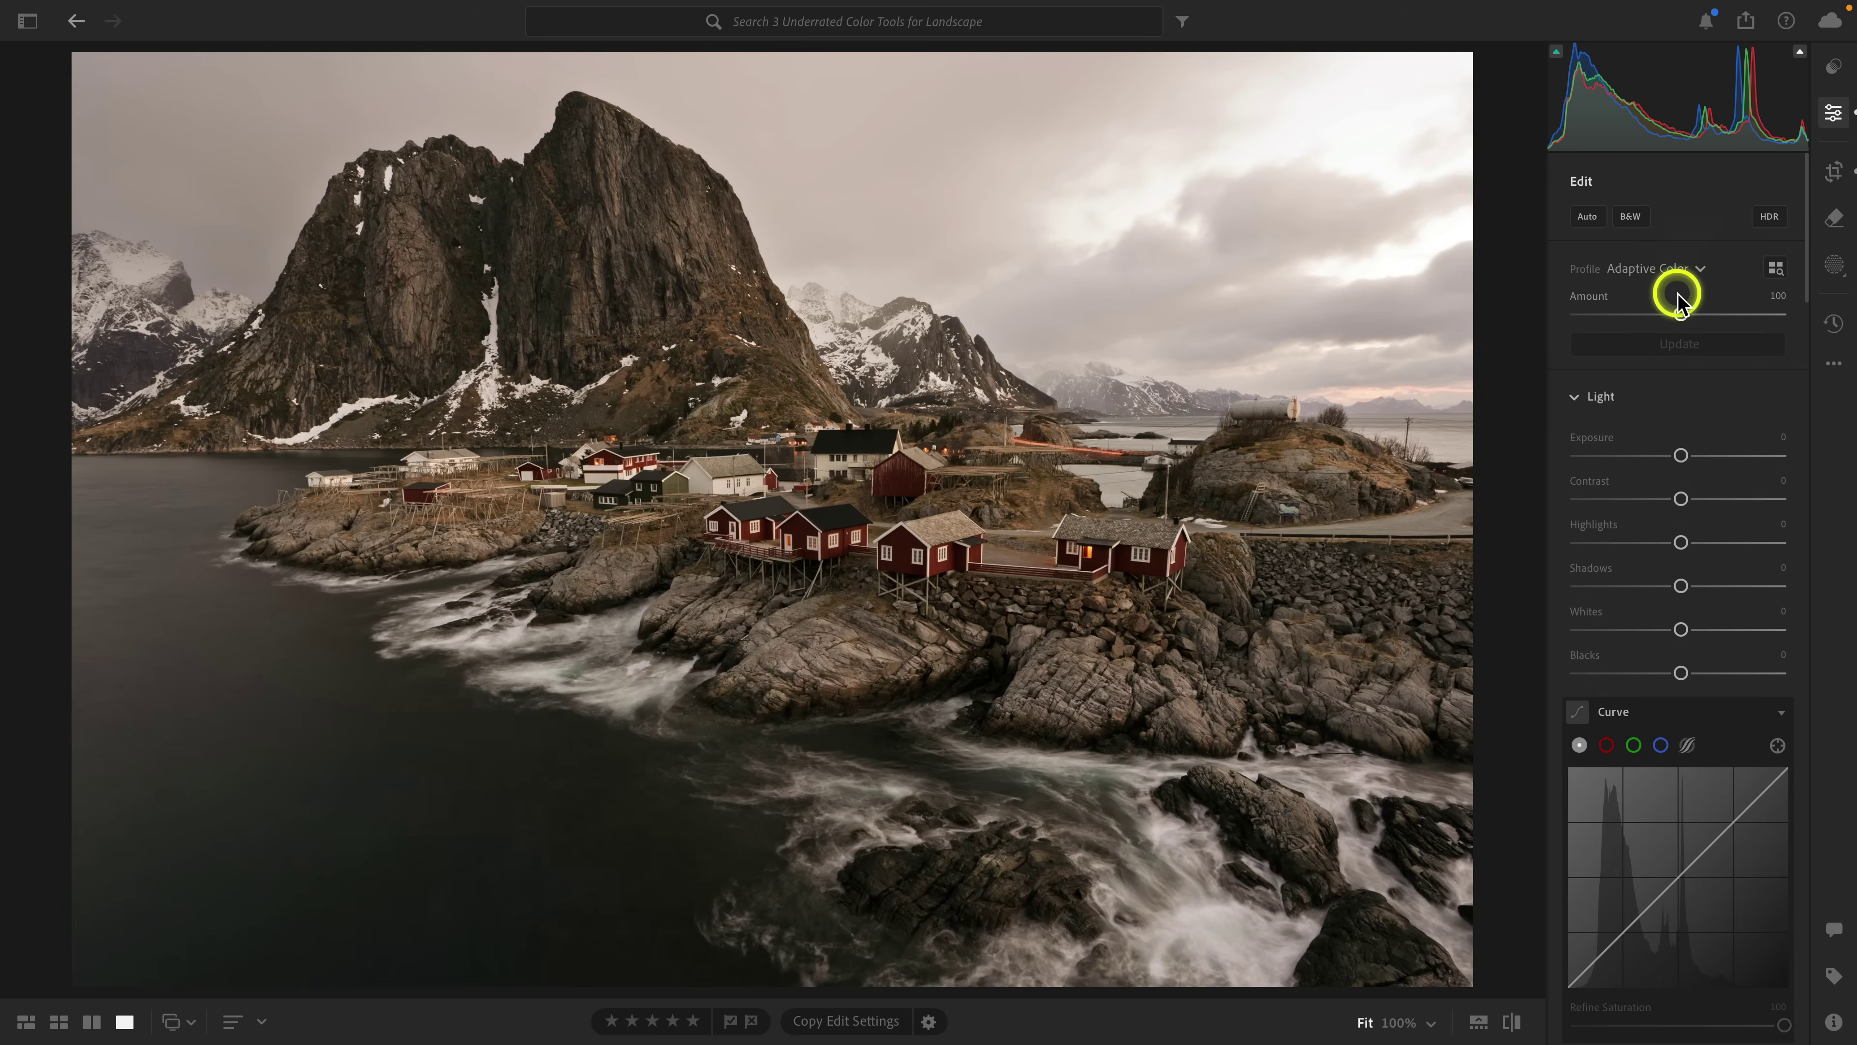
mouse_move(1681, 317)
left_mouse_down()
mouse_move(1604, 313)
mouse_move(1746, 313)
mouse_move(1657, 316)
left_mouse_up()
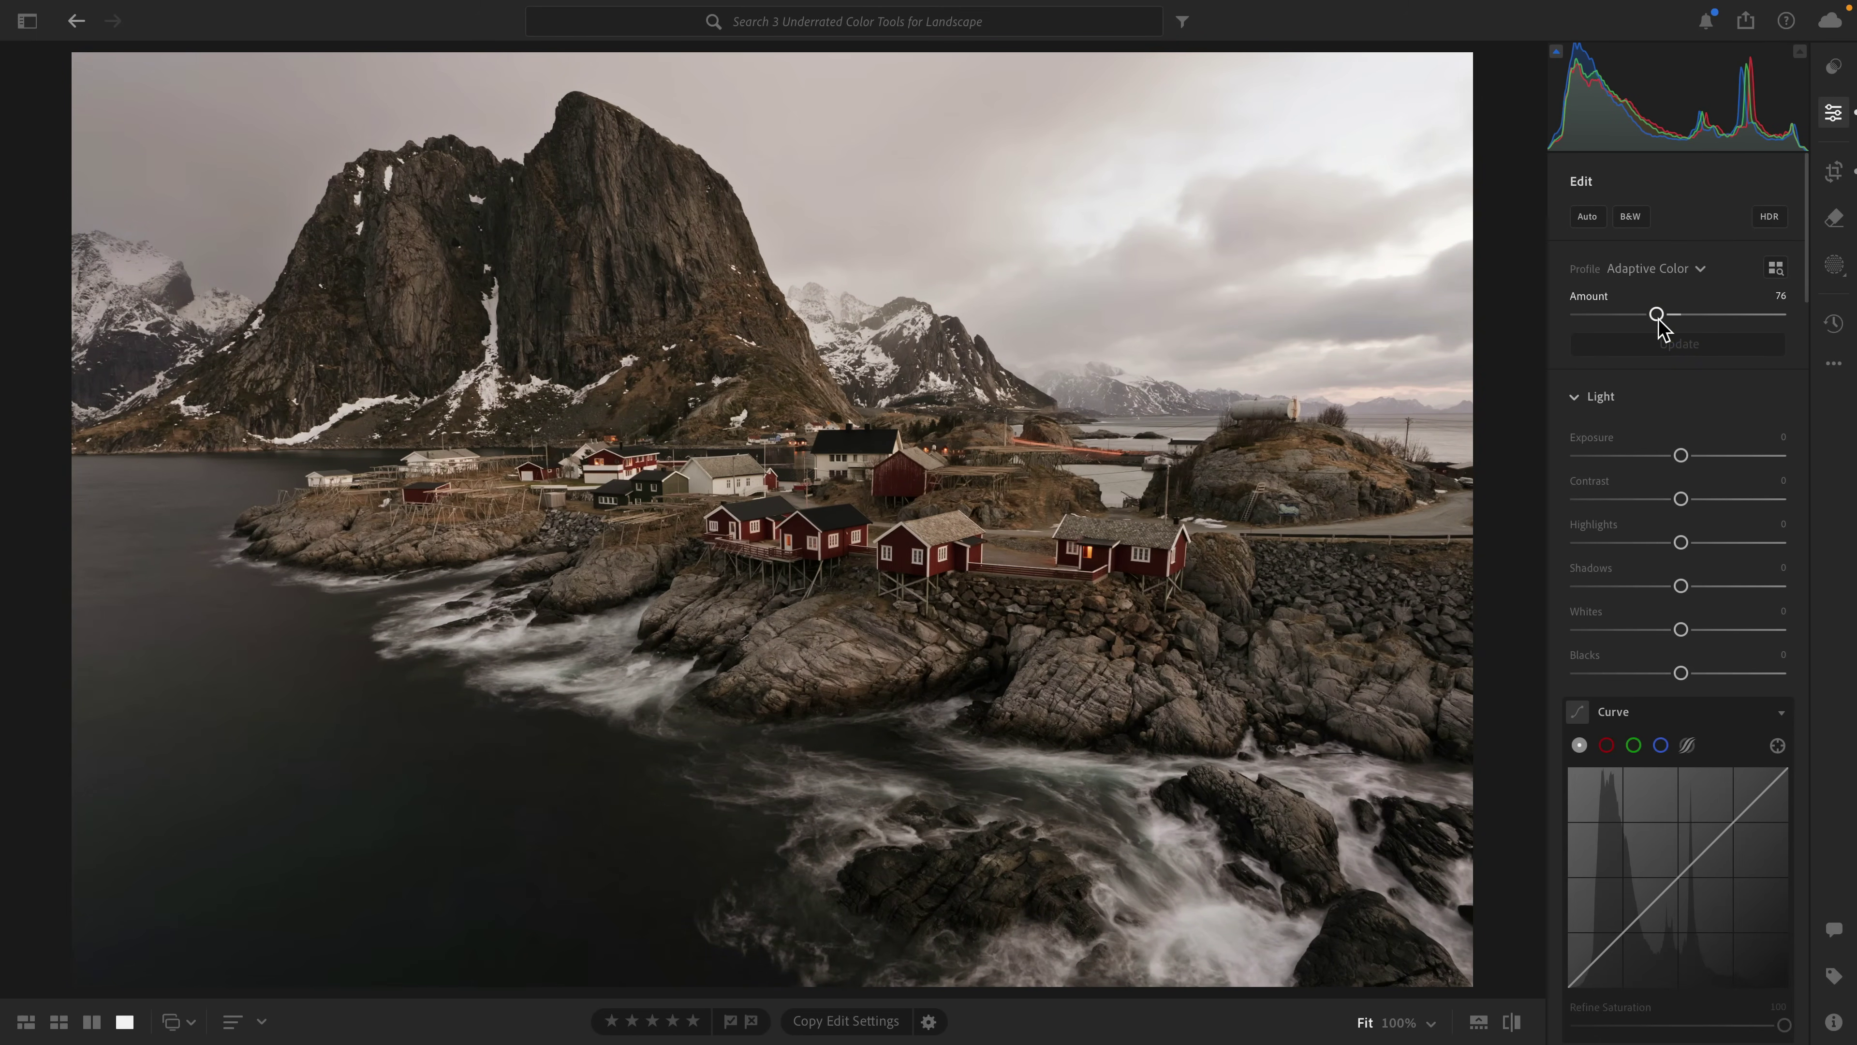
key("backslash")
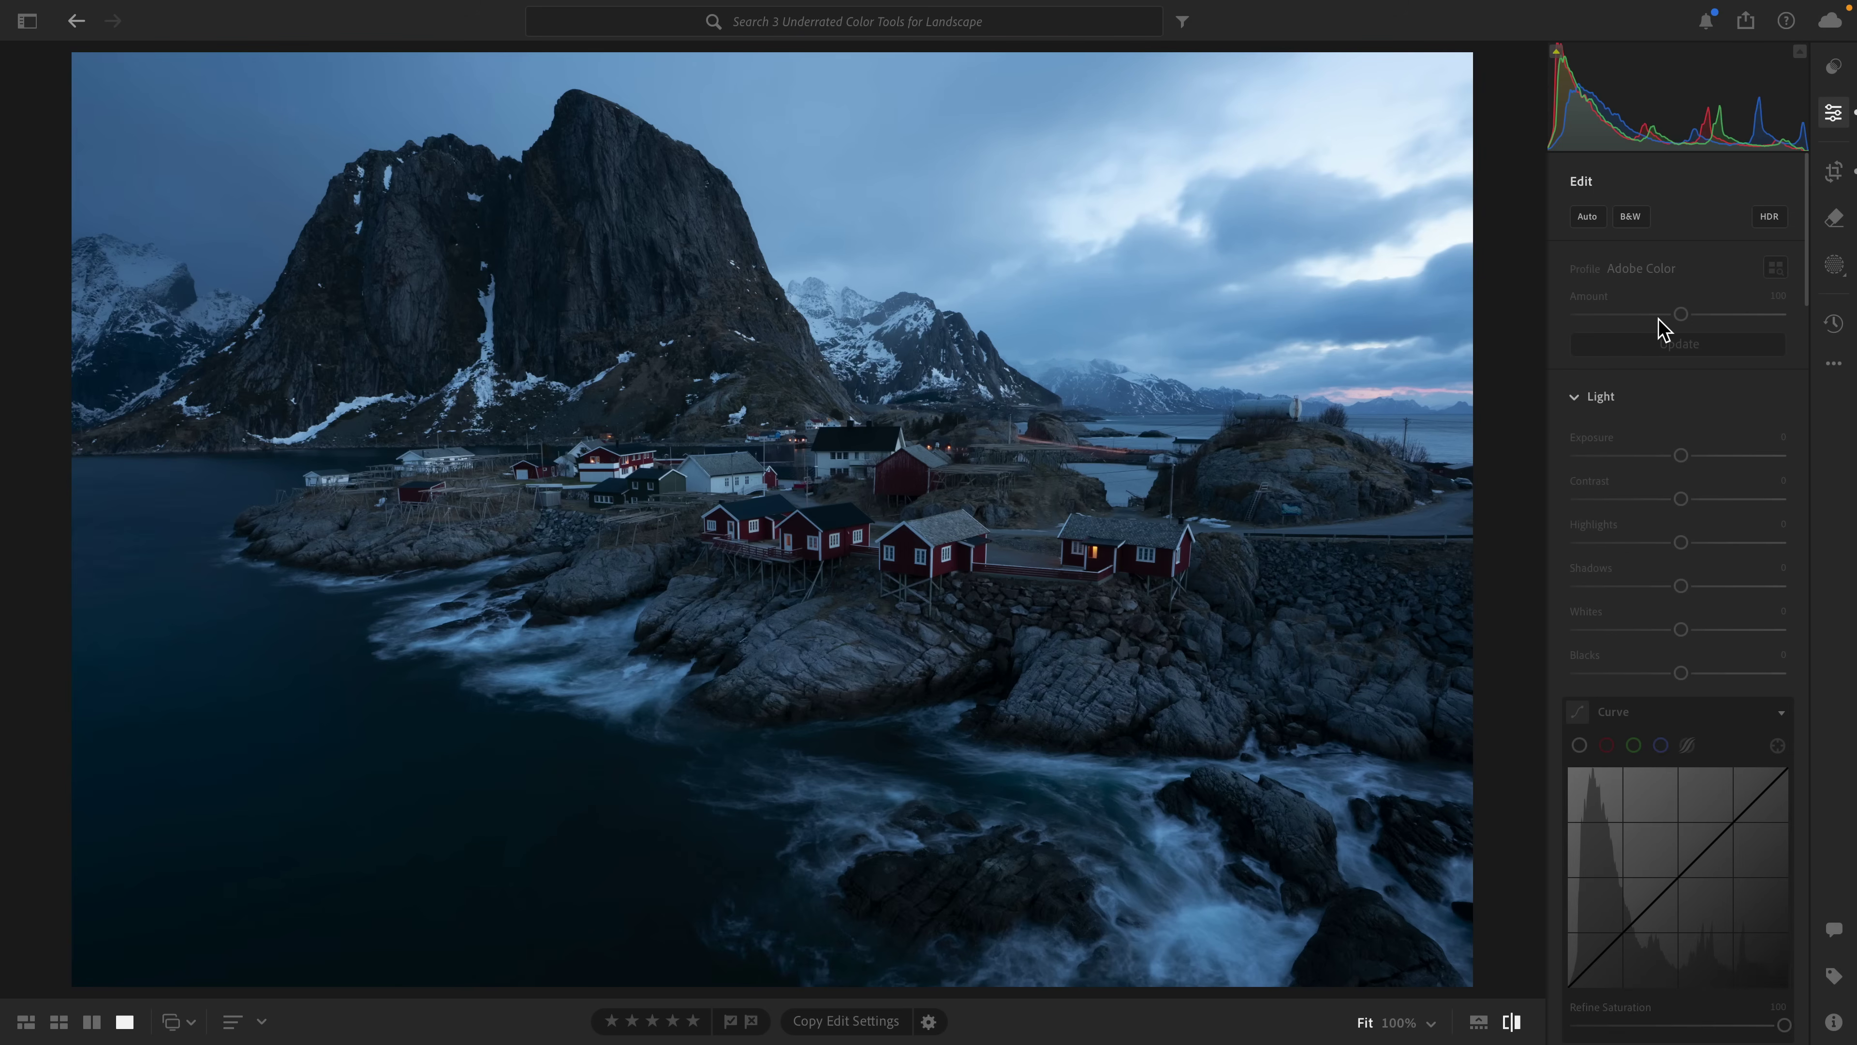
key("backslash")
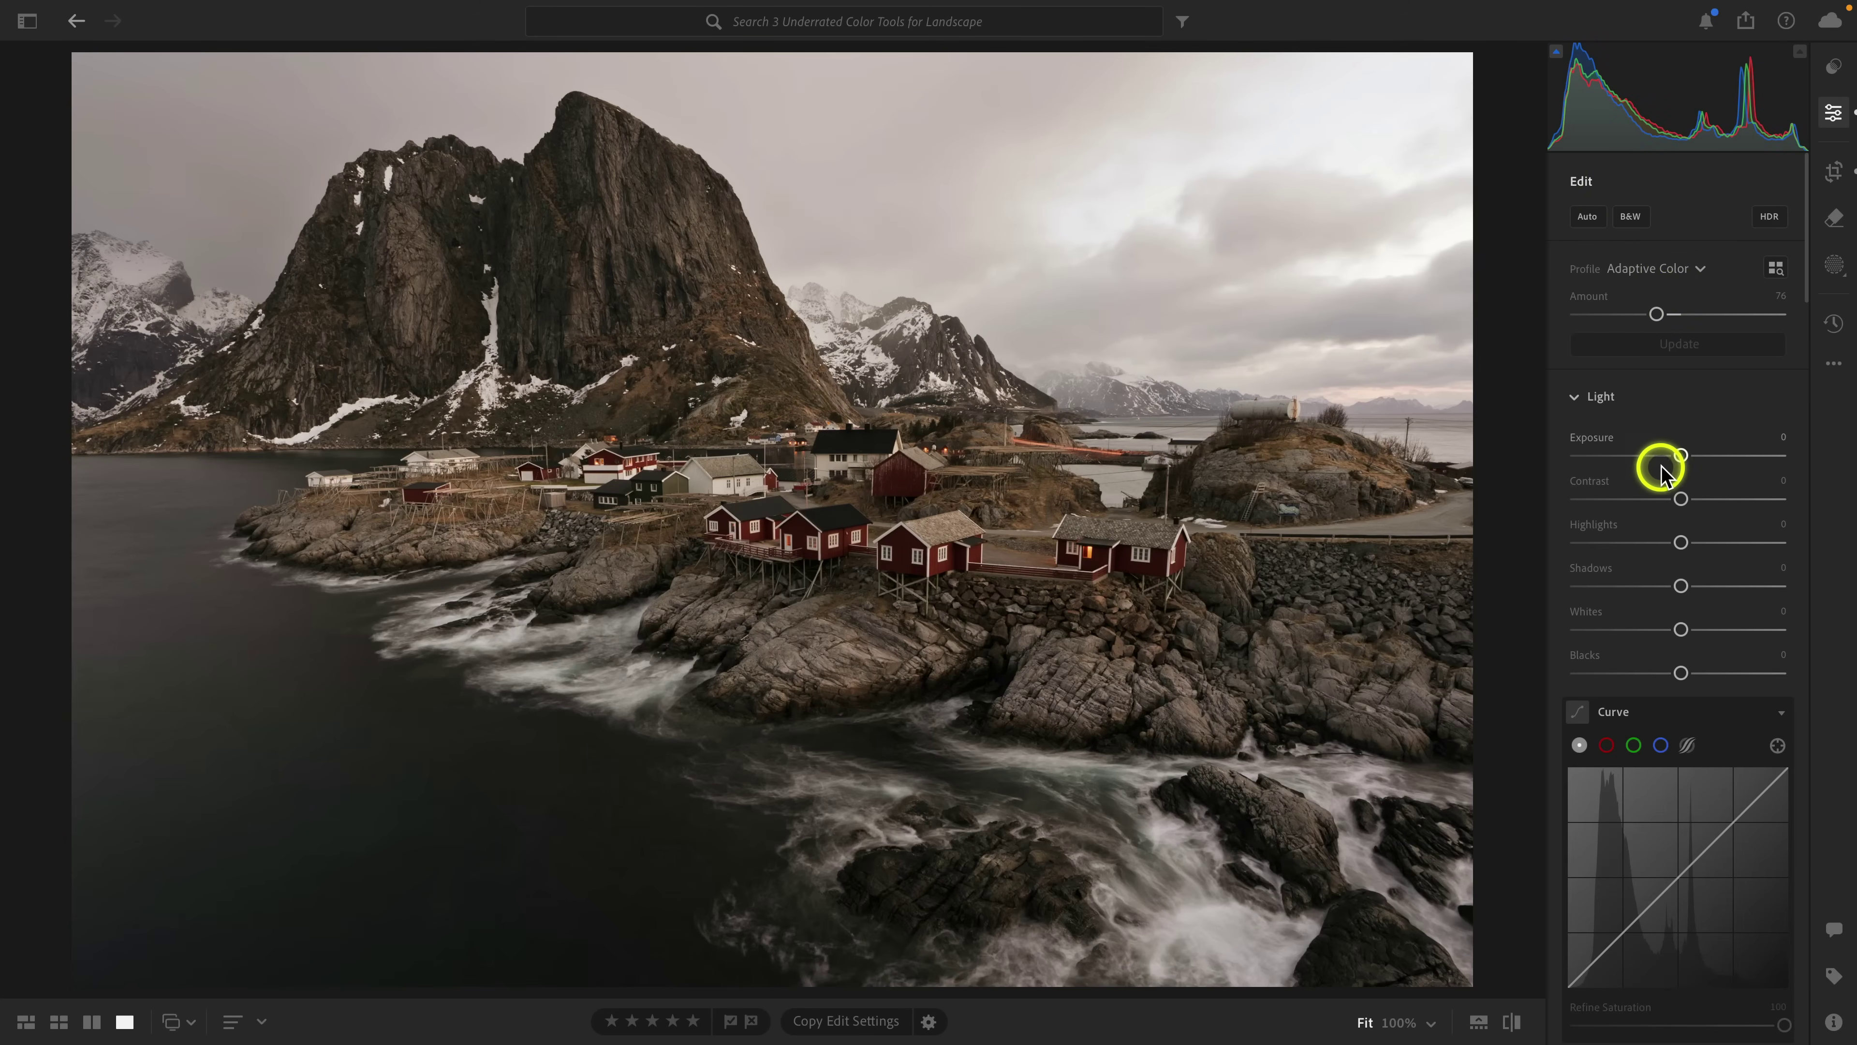
Step: Set the exposure to +0.20 and the shadows to +11
left_click_drag(1680, 456, 1685, 459)
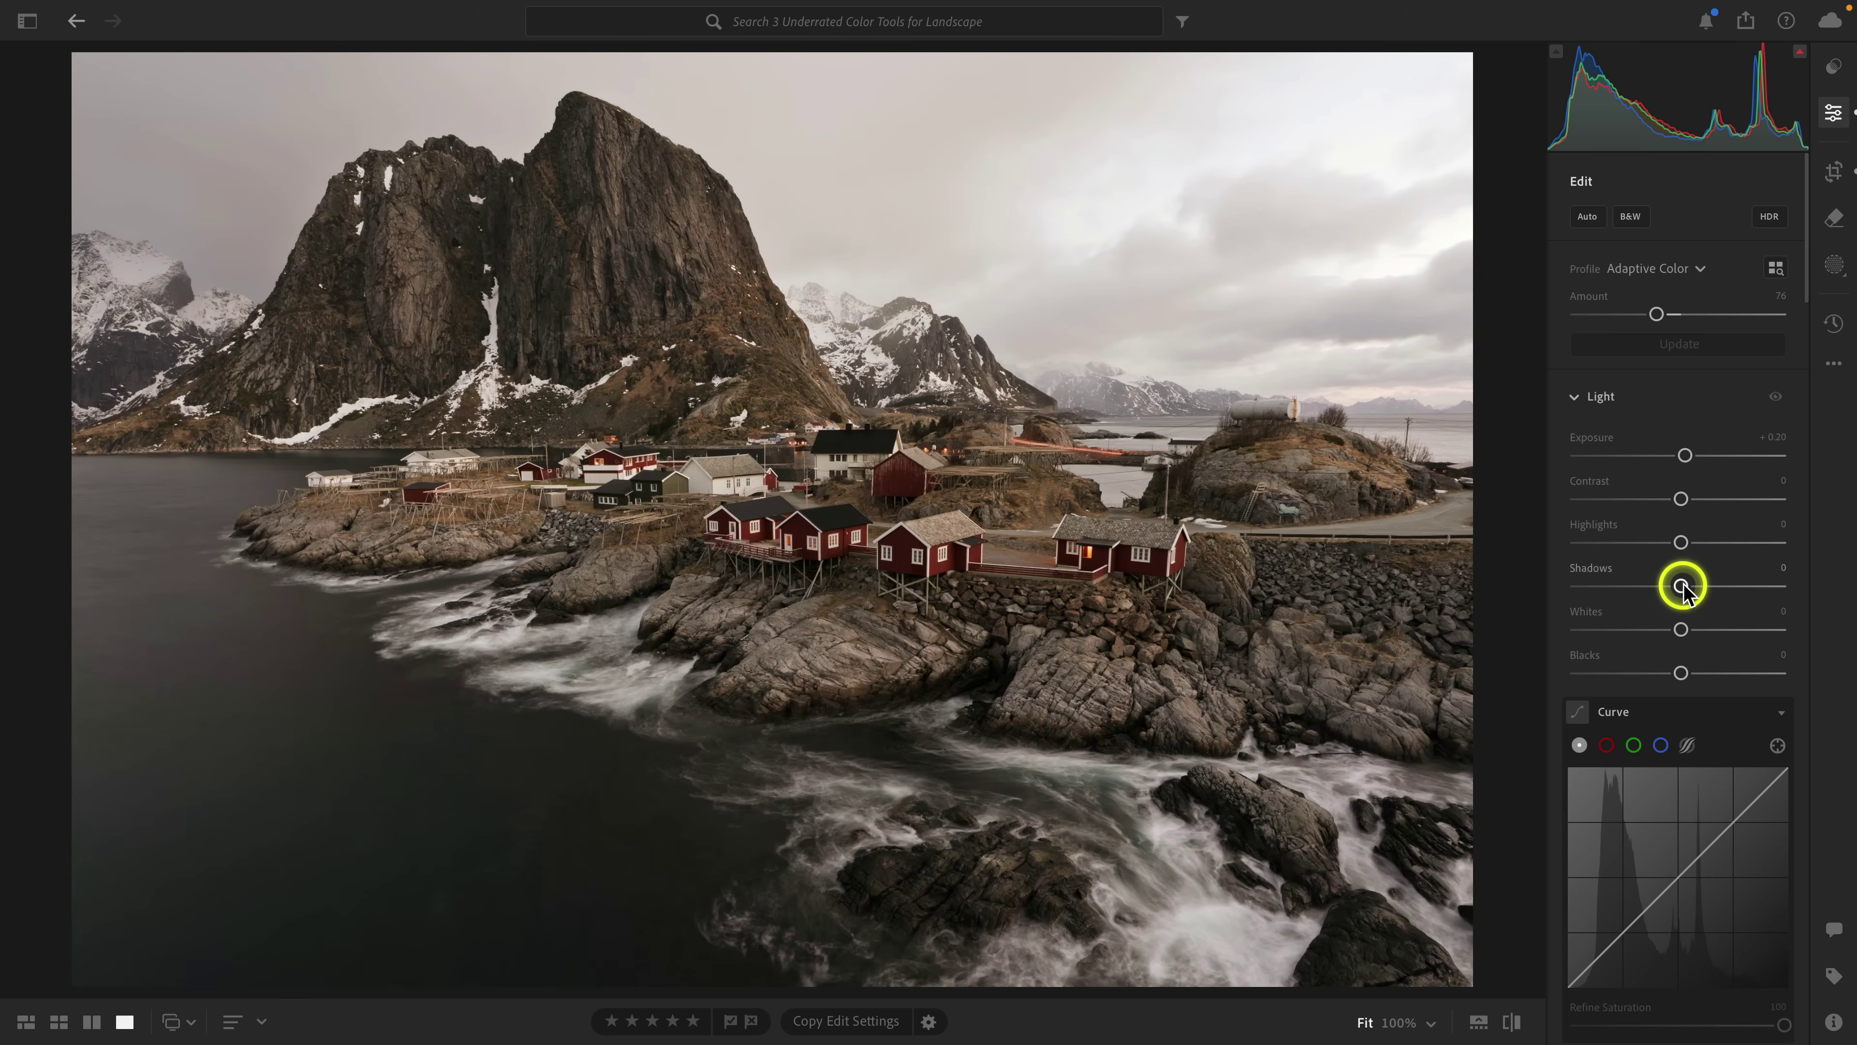
left_click_drag(1682, 585, 1694, 587)
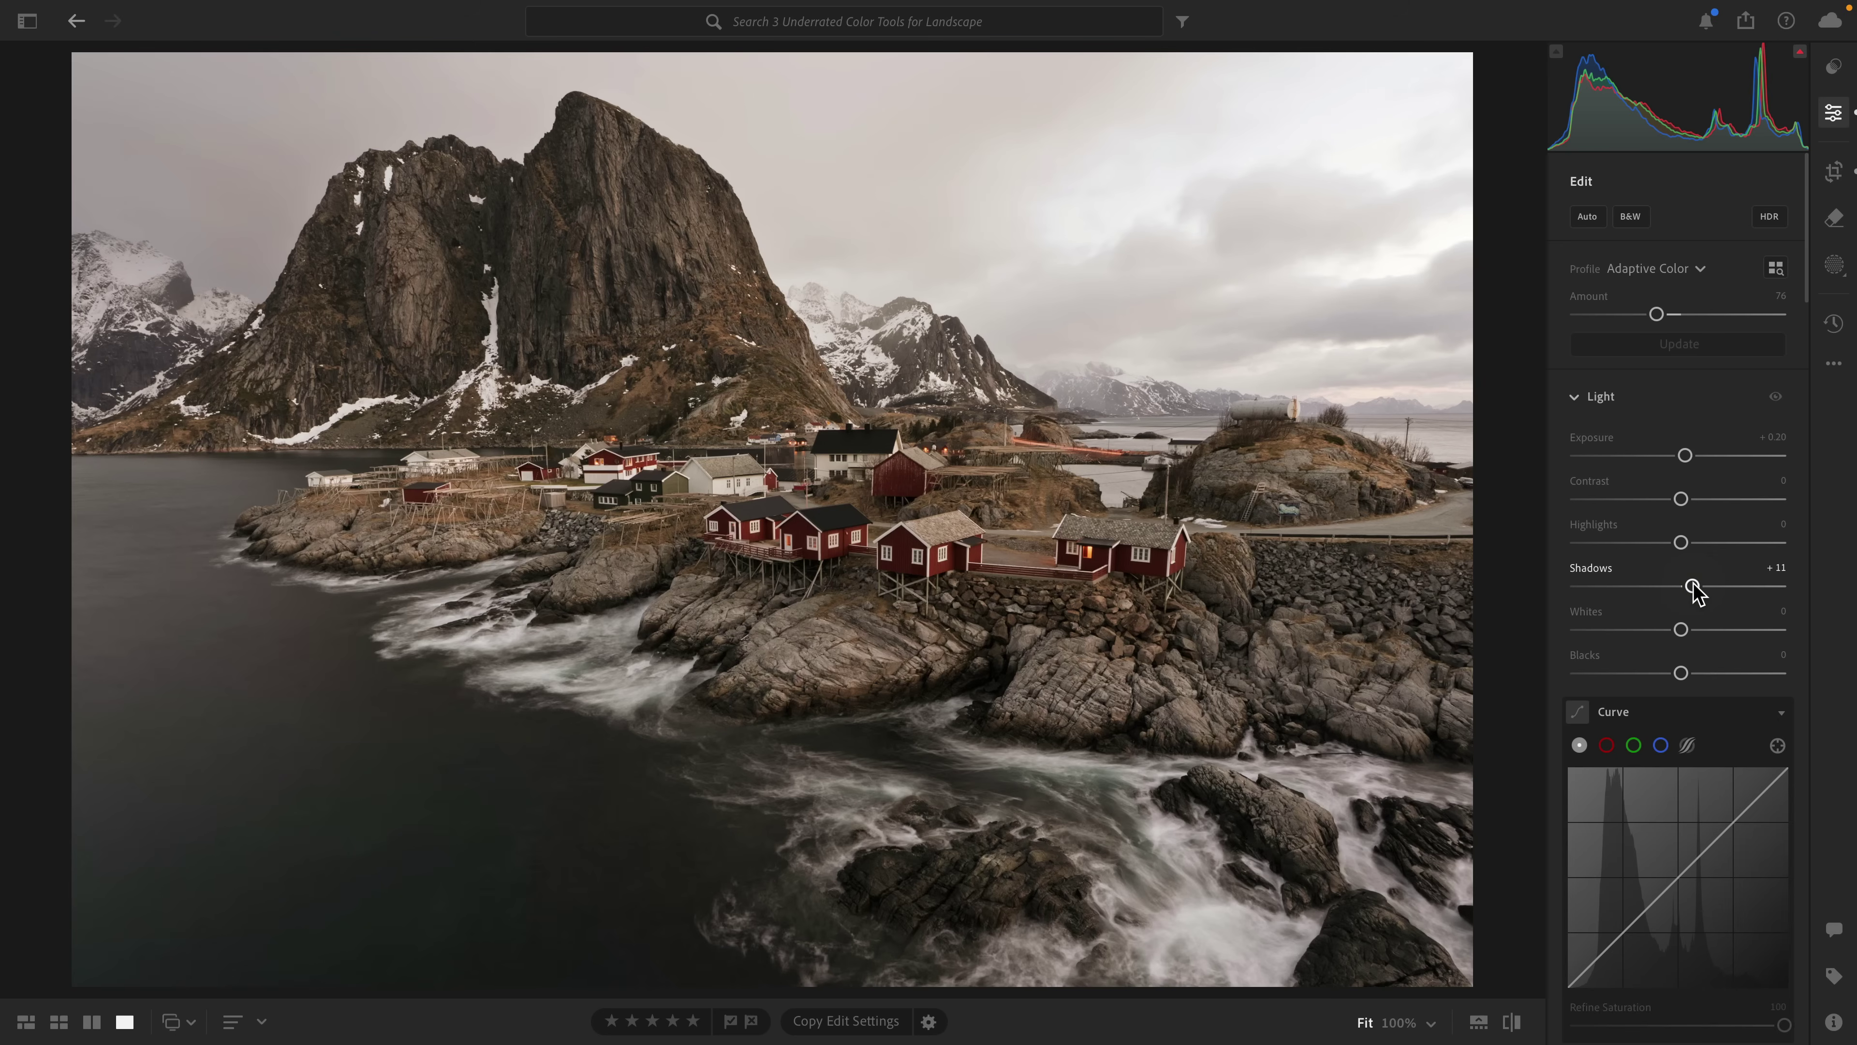
Step: Shape the main tone curve with slightly raised highlights and midtones, lowered shadows and a black point lifted to about 9
scroll(1693, 588, "down", 4)
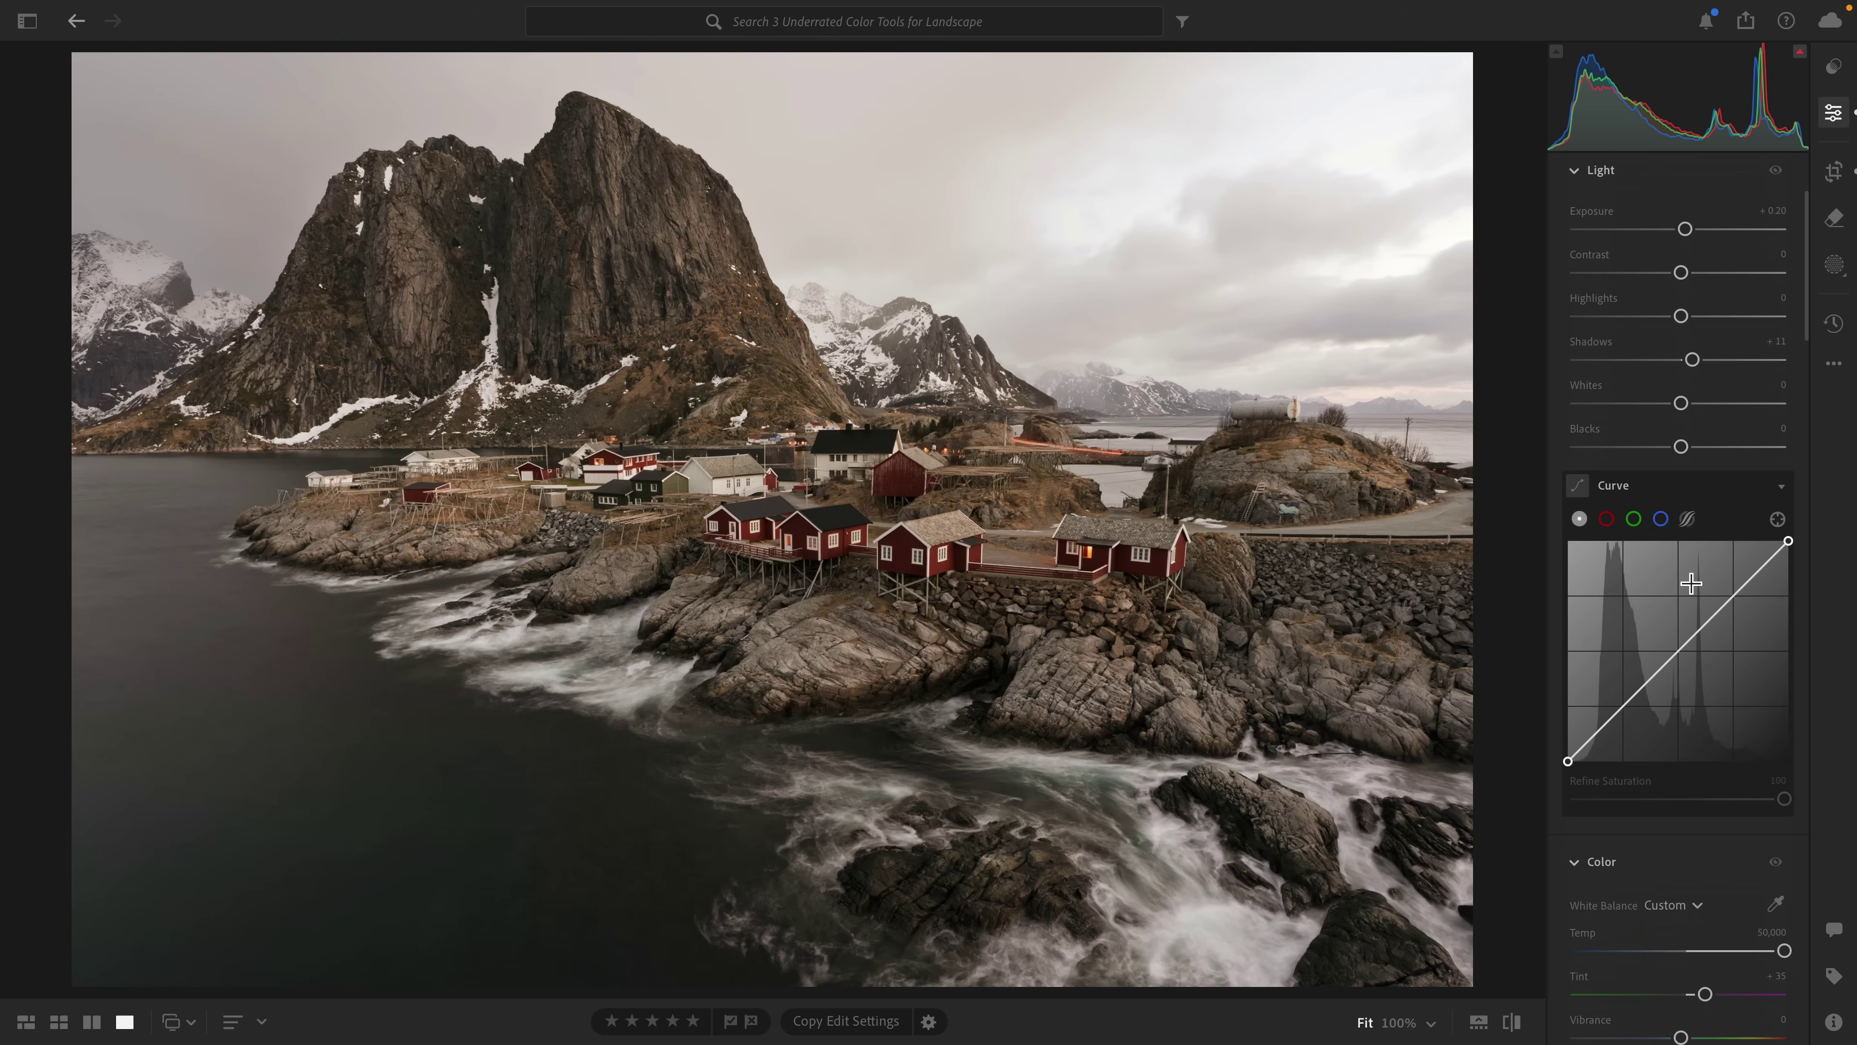
left_click(1735, 594)
left_click_drag(1736, 594, 1735, 593)
left_click(1619, 704)
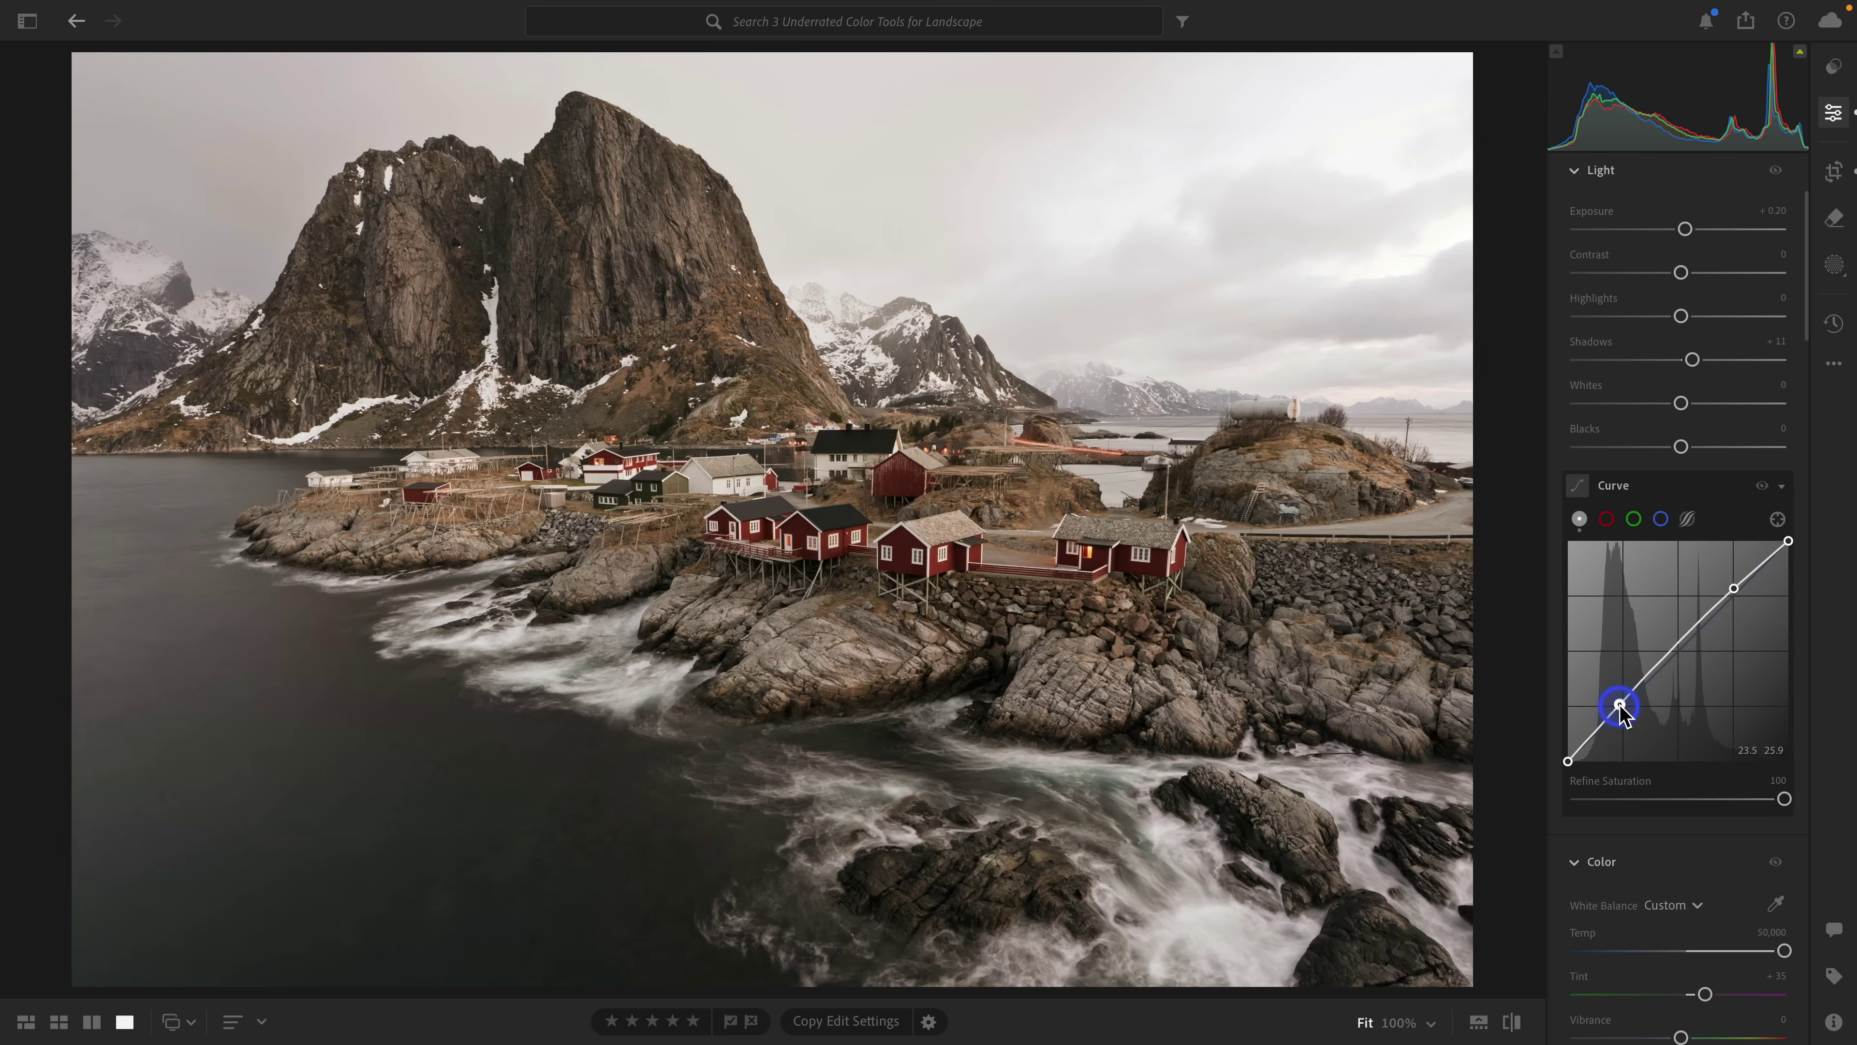
left_click_drag(1620, 706, 1620, 708)
left_click_drag(1620, 708, 1619, 711)
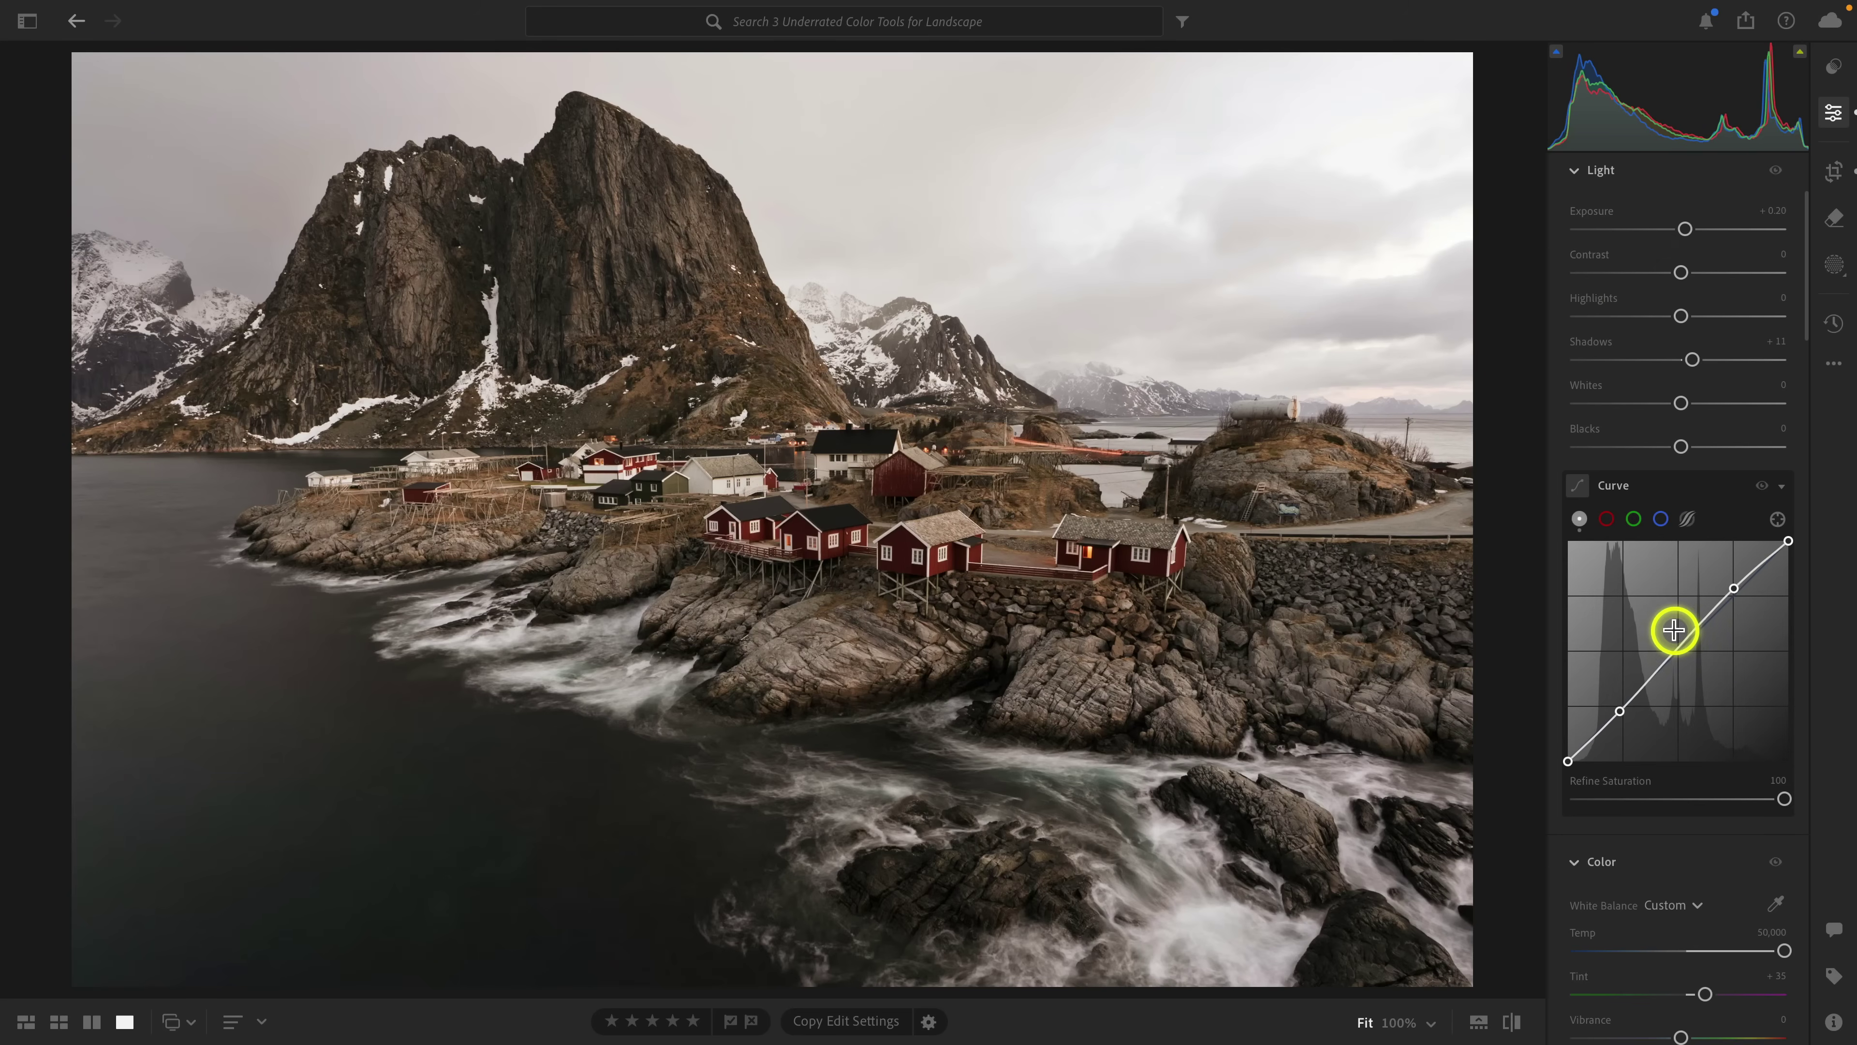
left_click(1677, 647)
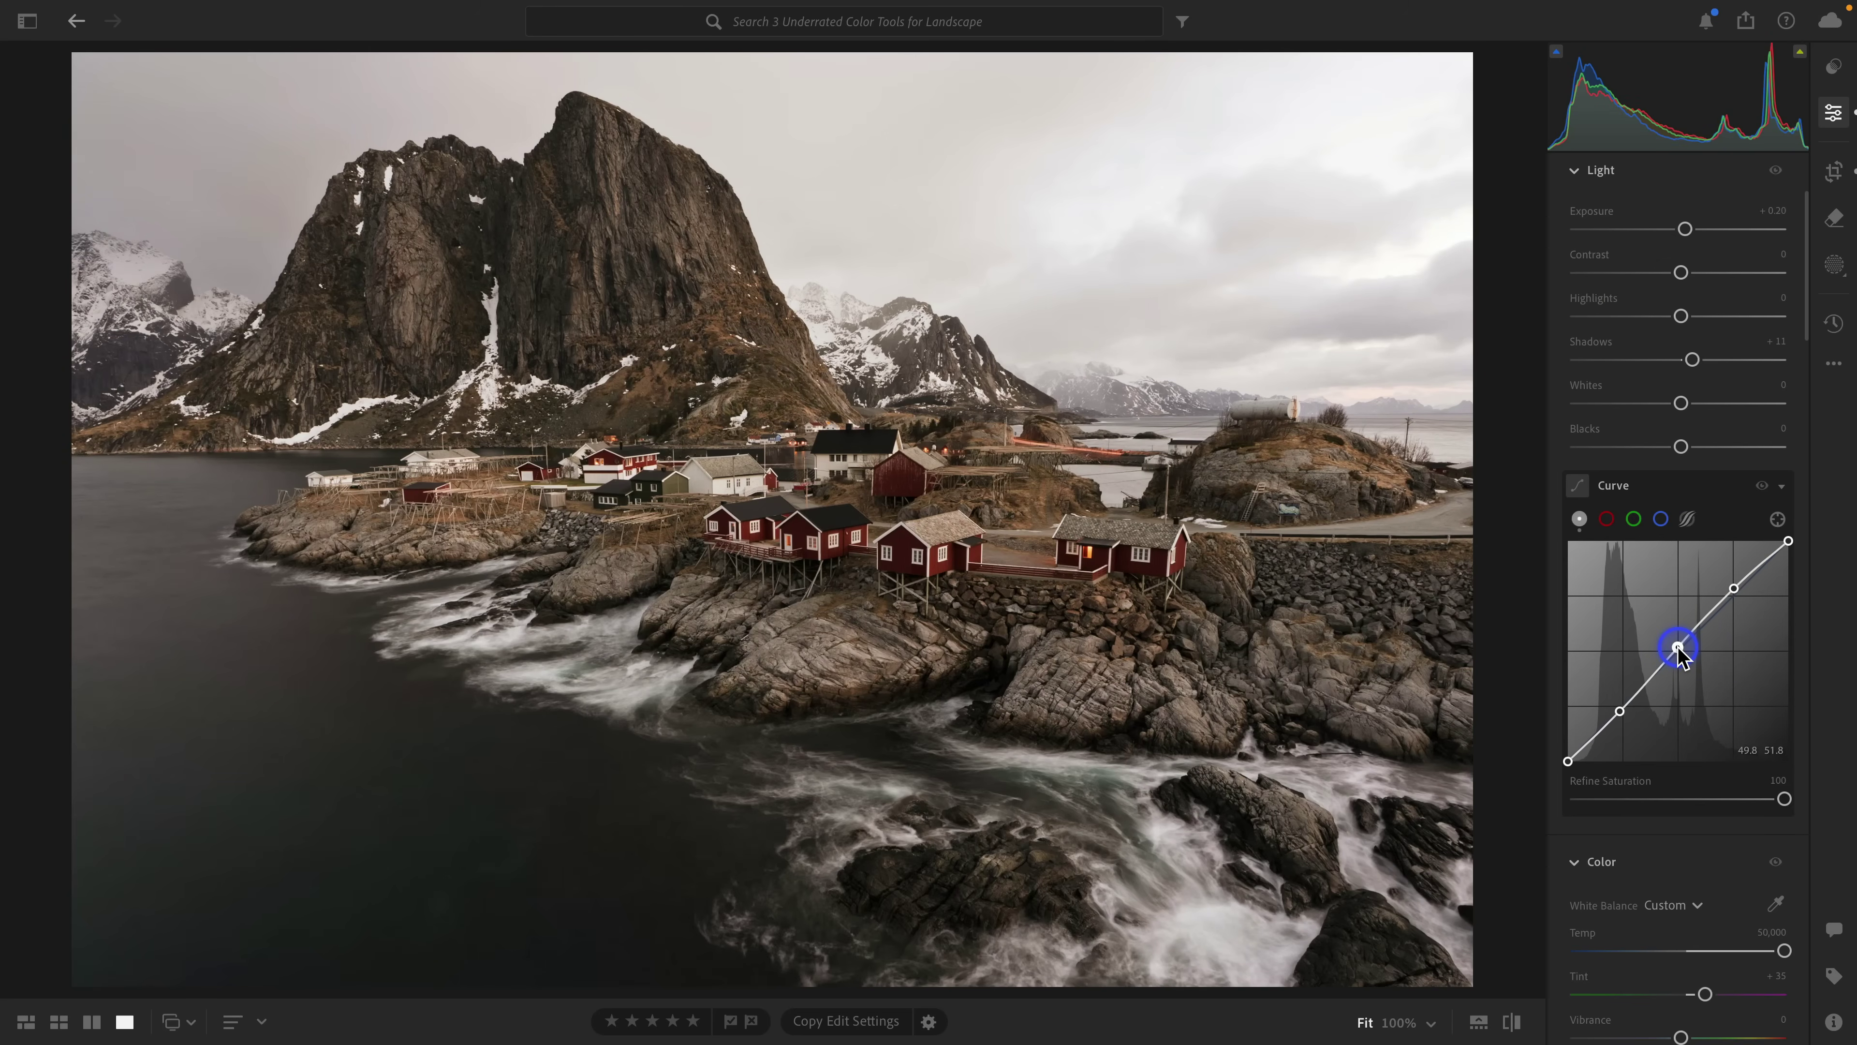
left_click_drag(1567, 761, 1560, 742)
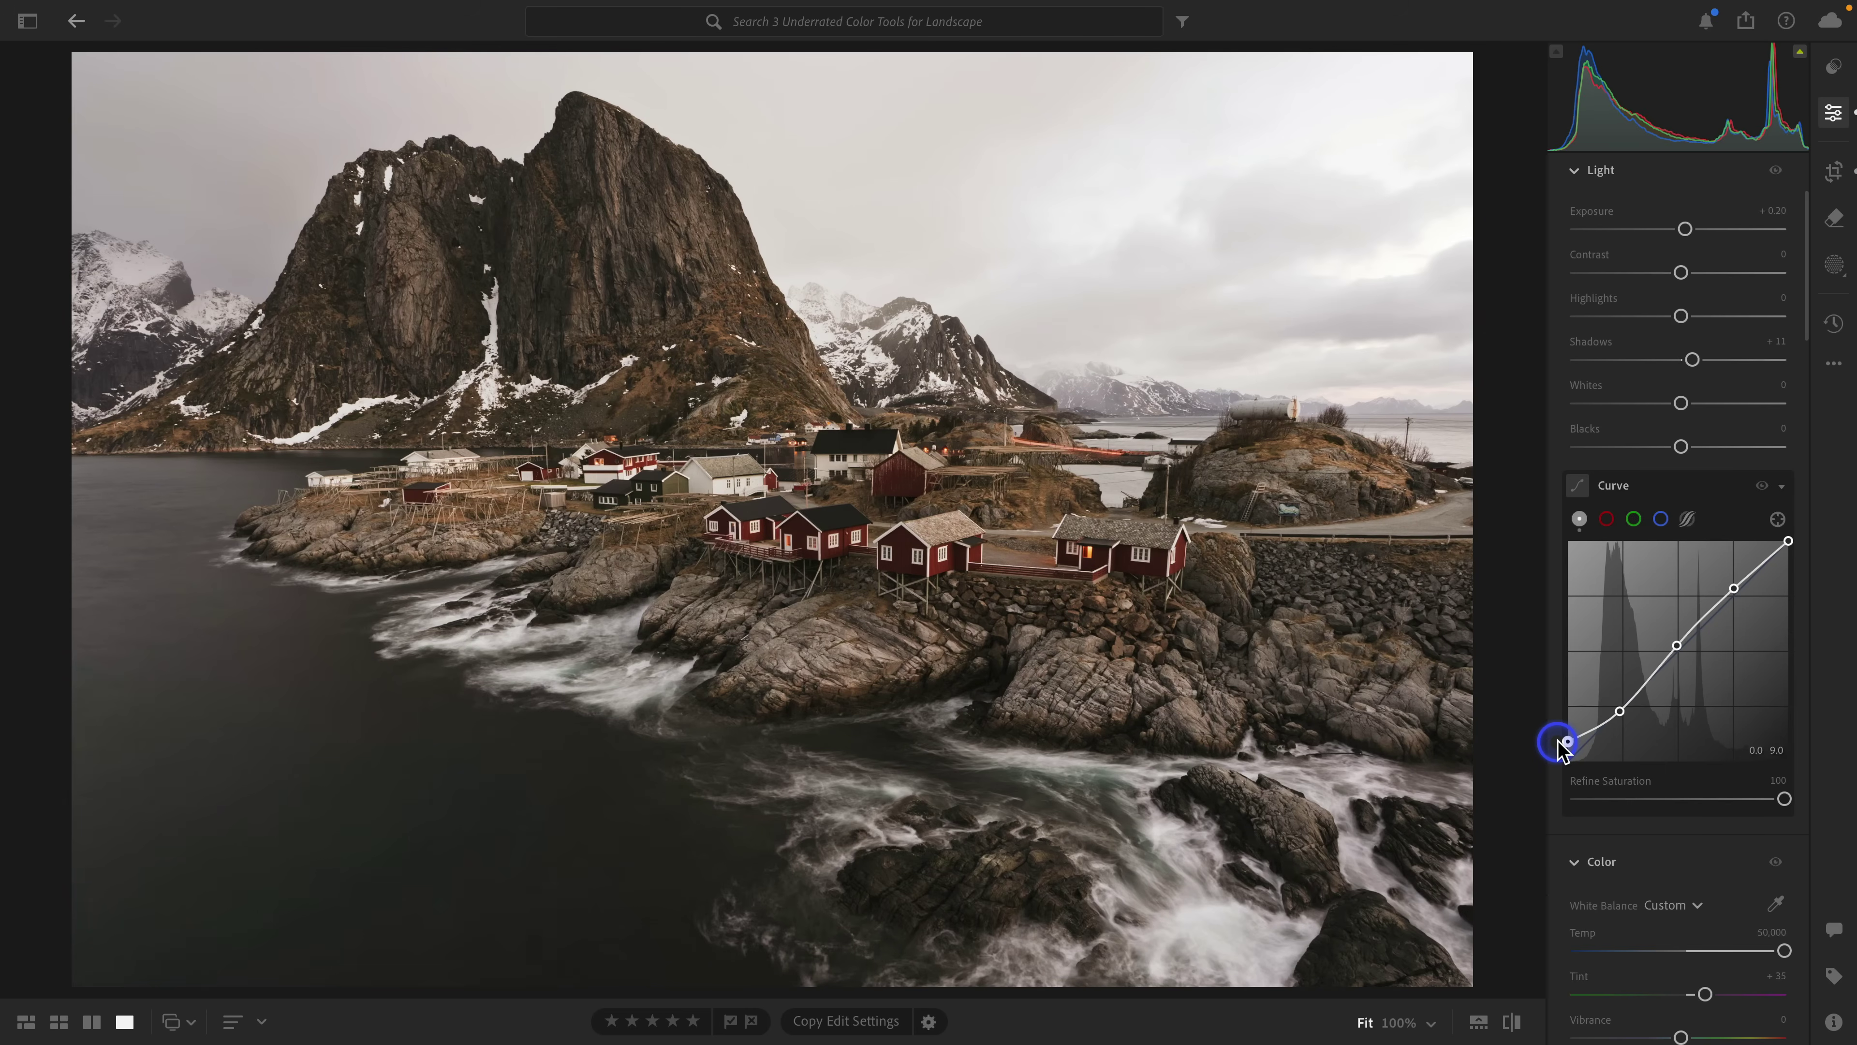
left_click_drag(1558, 739, 1557, 739)
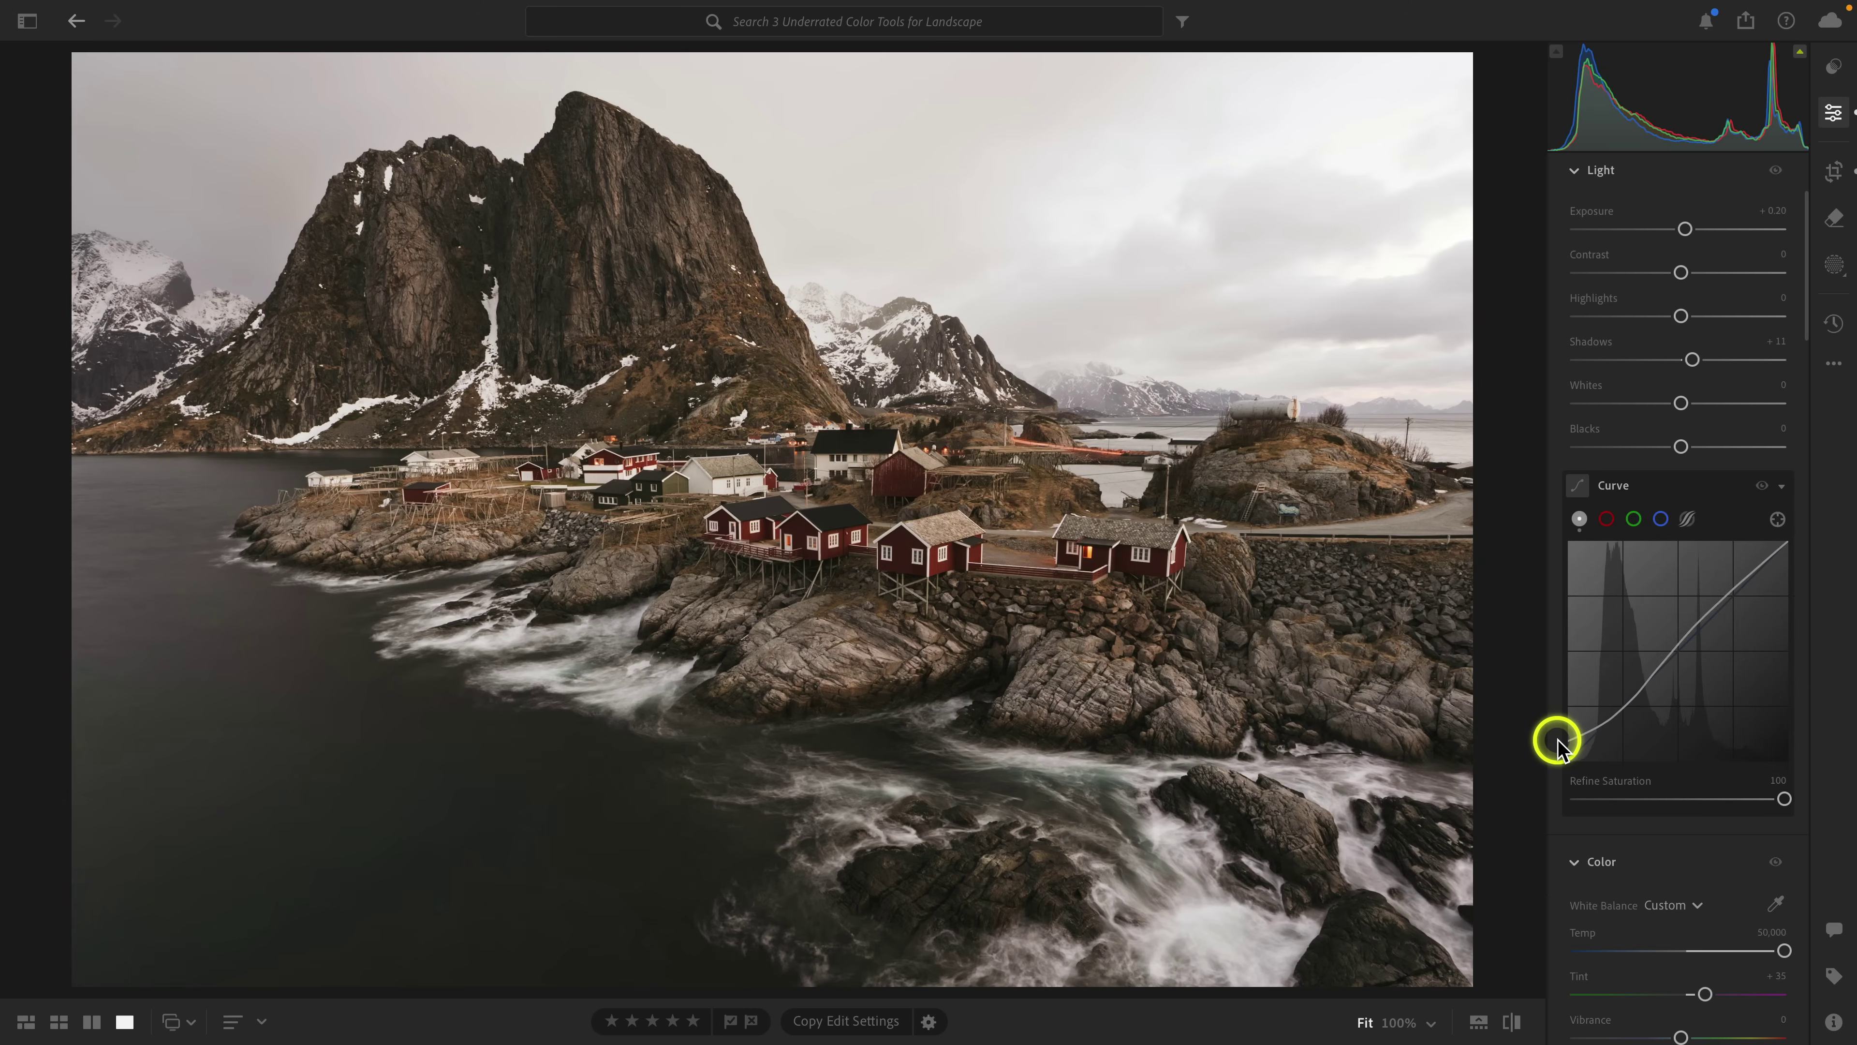
Step: Compare the photo with and without the tone curve adjustment, leaving the curve enabled
left_click(1761, 488)
left_click(1762, 488)
left_click(1761, 488)
left_click(1761, 488)
left_click(1762, 488)
left_click(1762, 488)
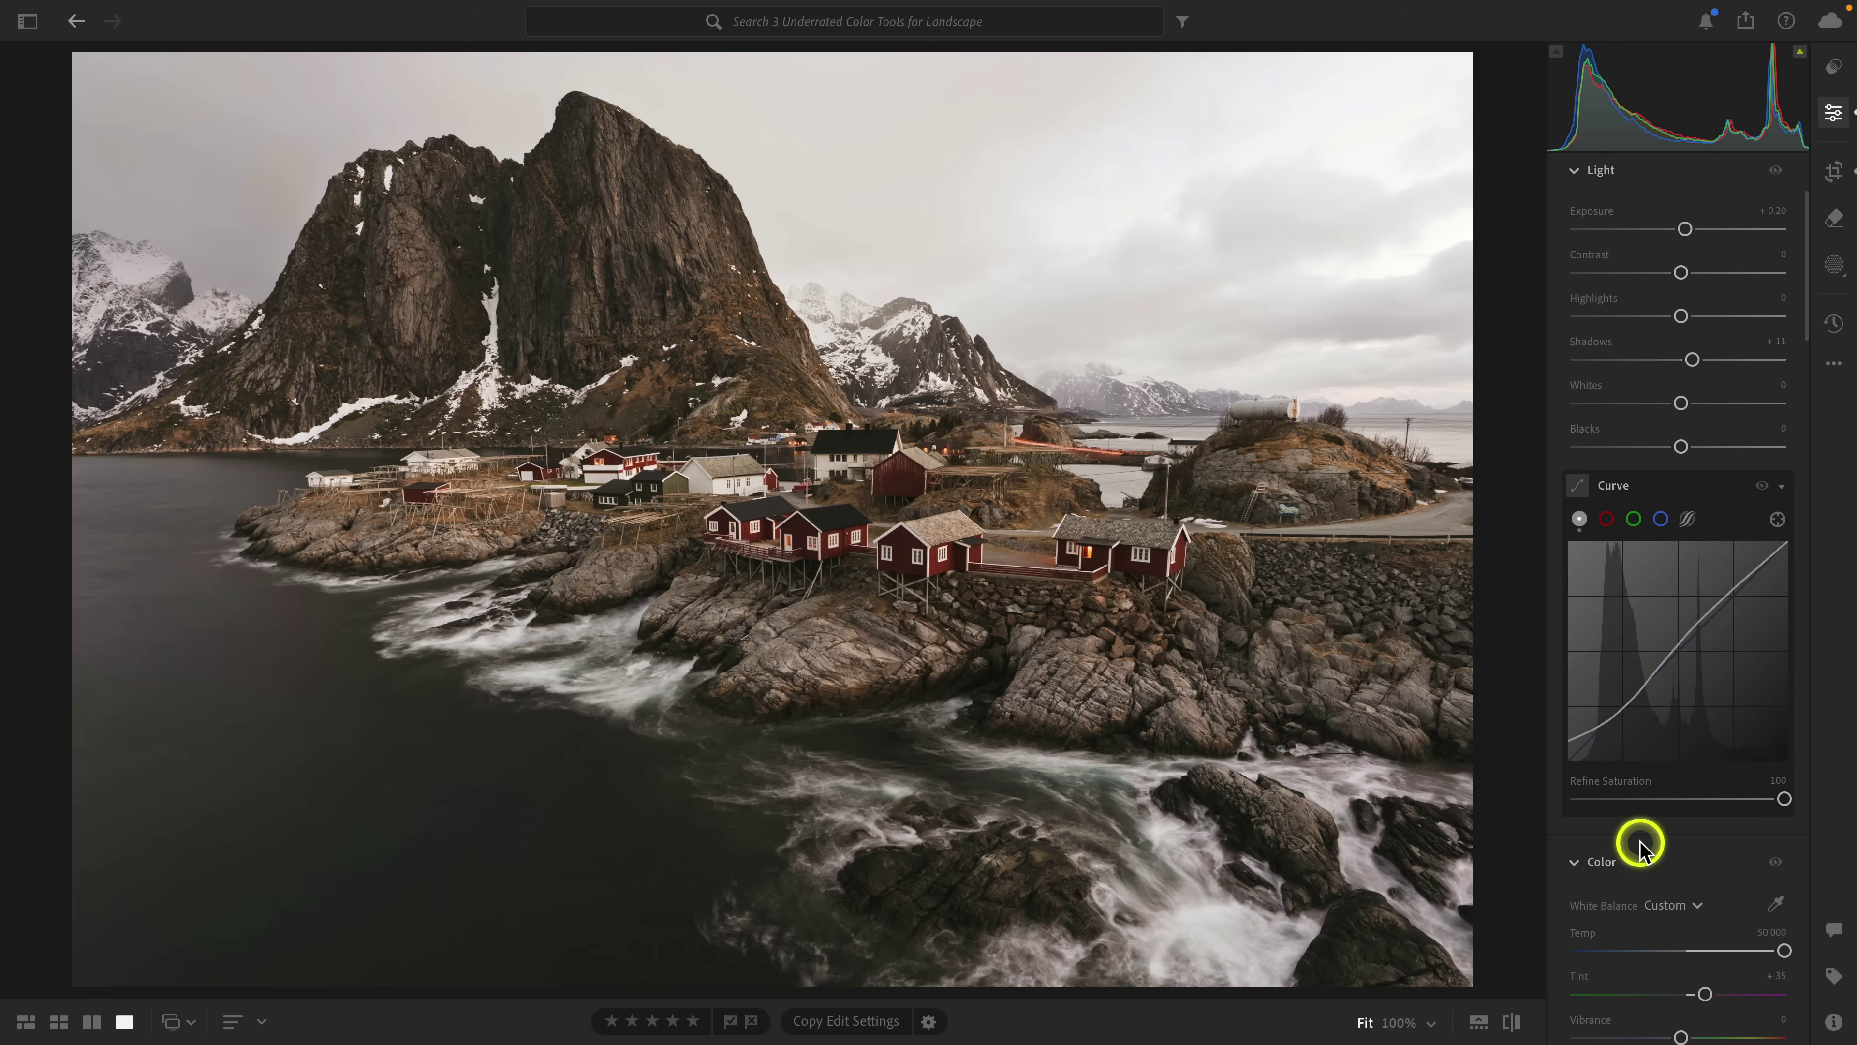
Step: Set the curve's Refine Saturation to 49
left_click_drag(1646, 655, 1693, 645)
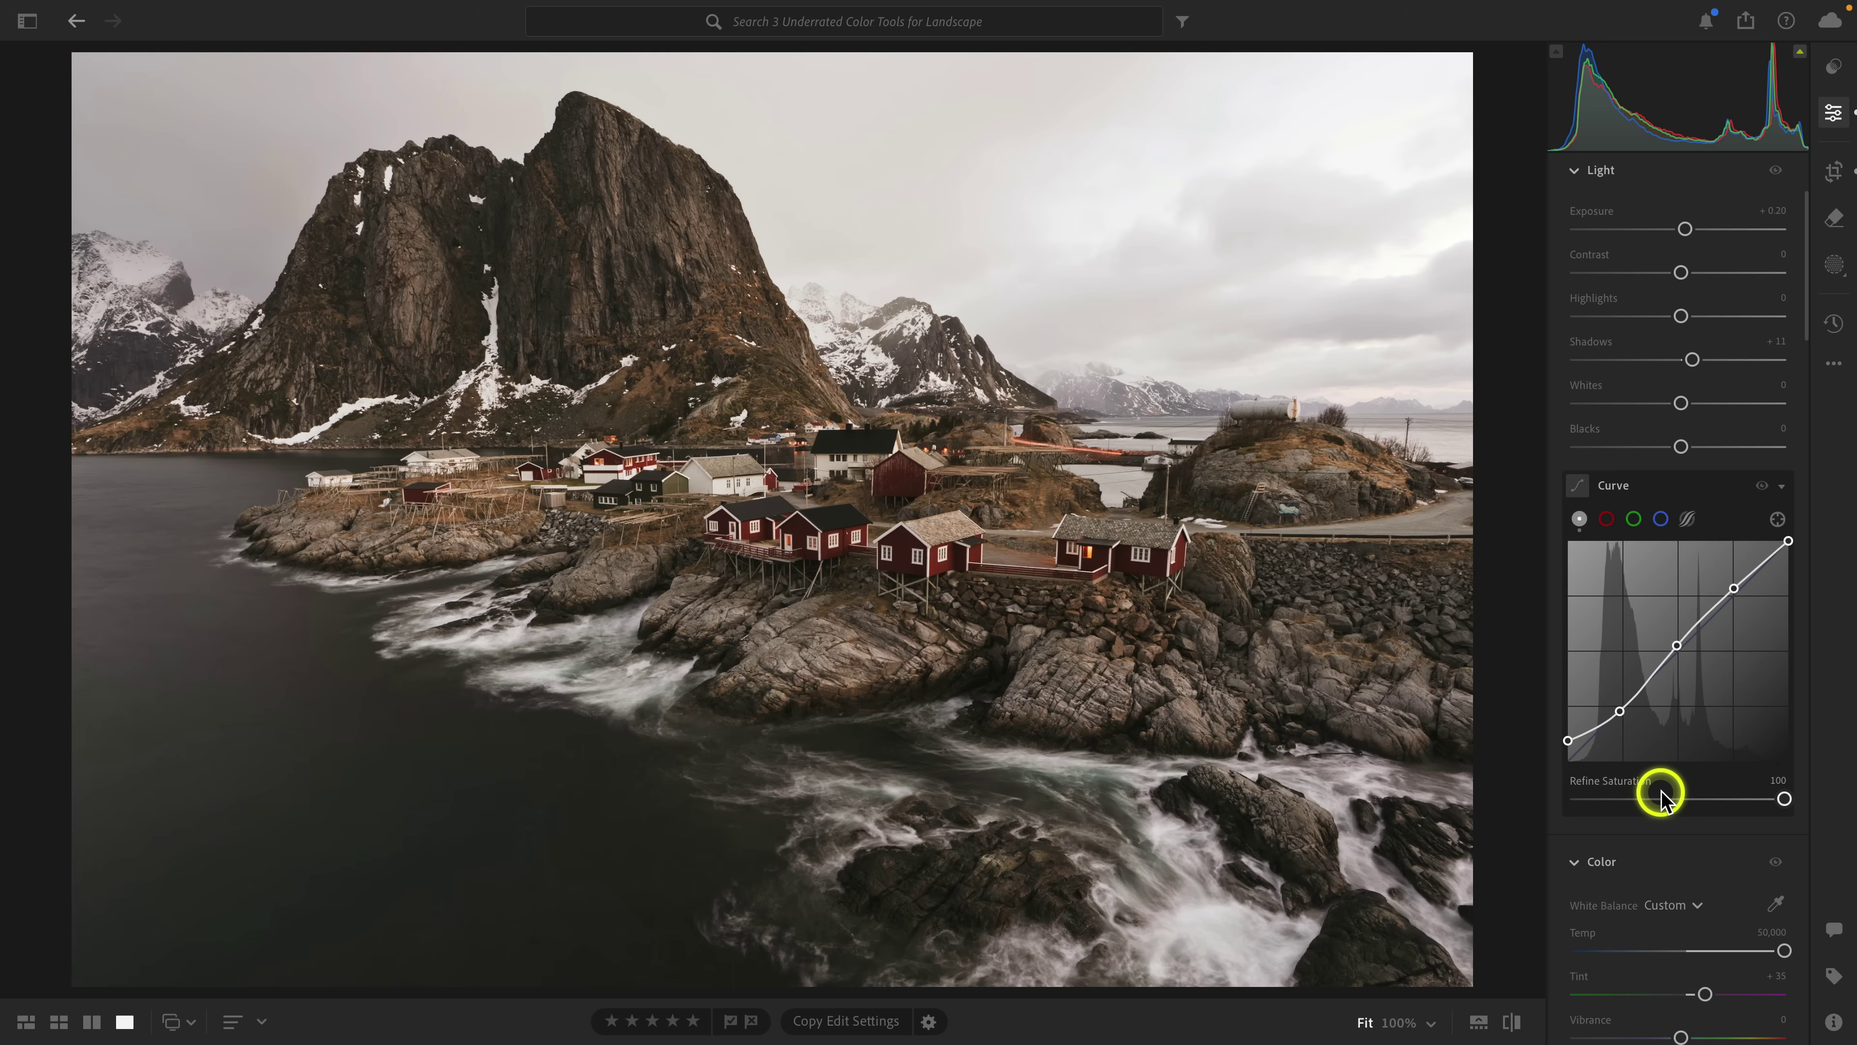
left_click(1785, 800)
left_click_drag(1785, 800, 1681, 804)
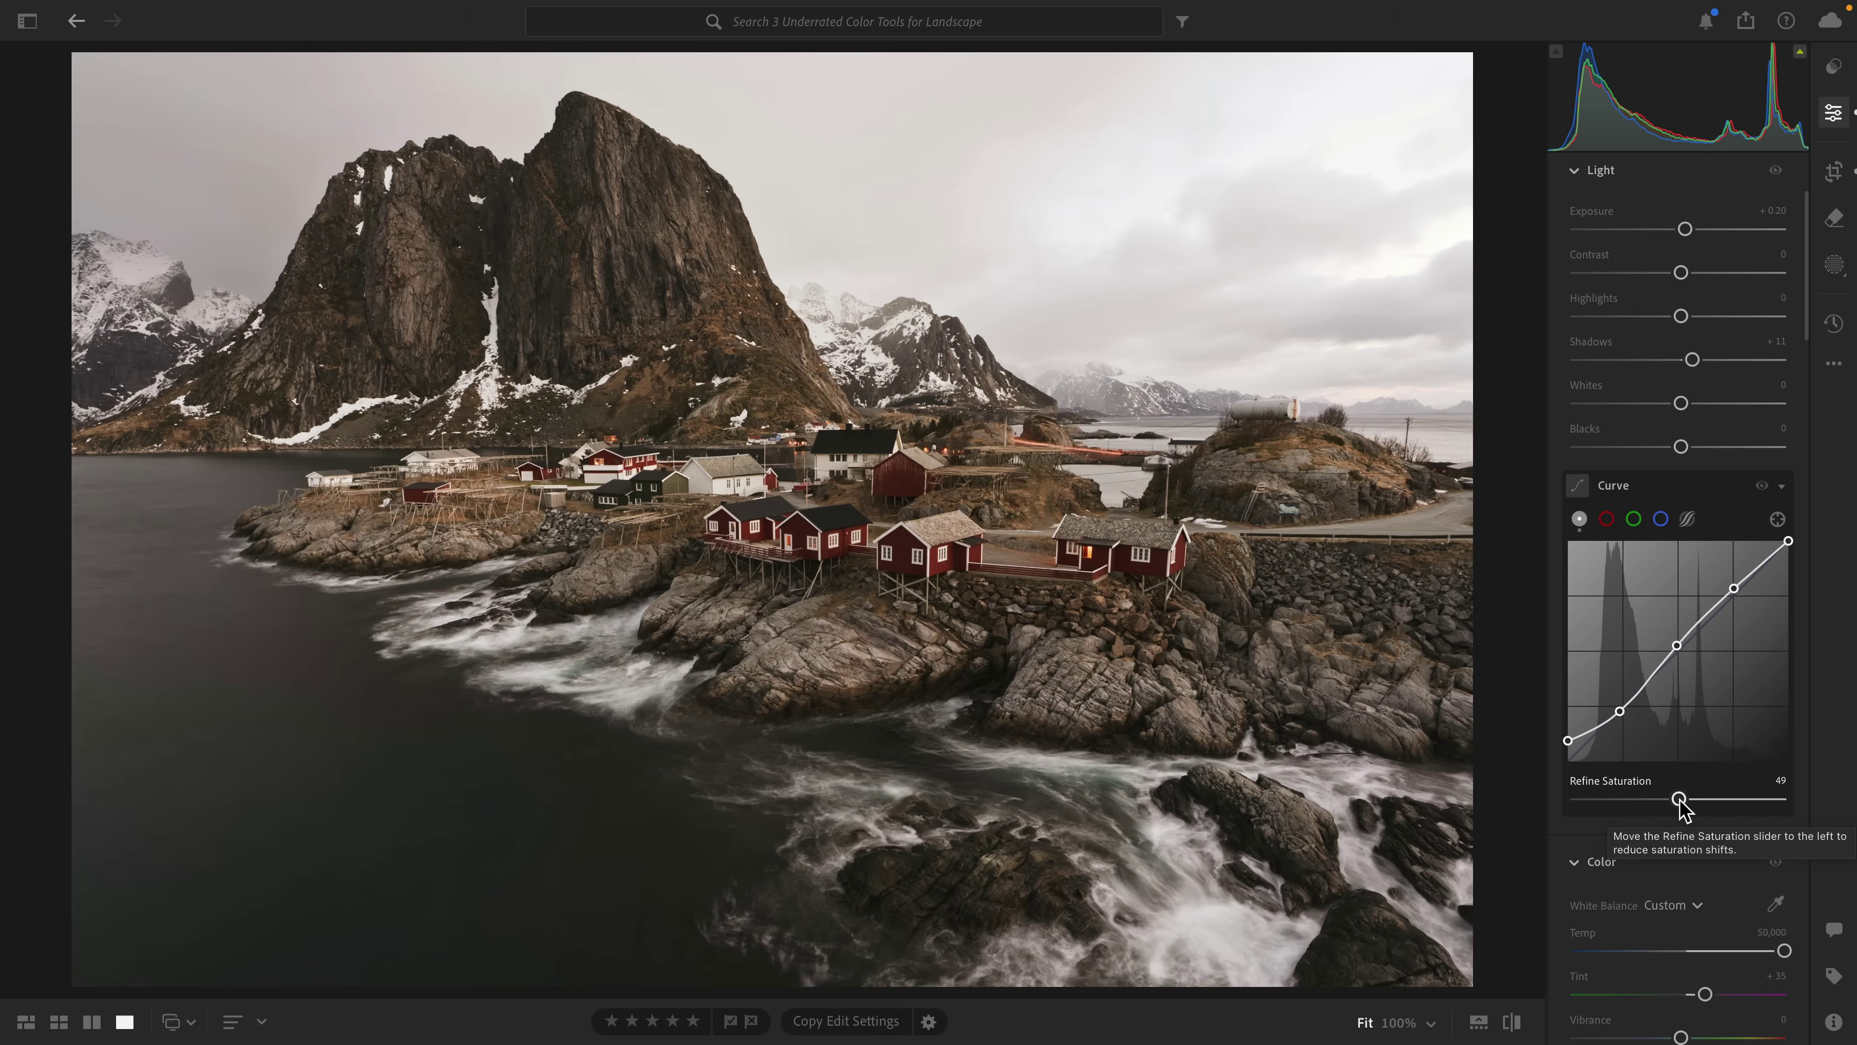
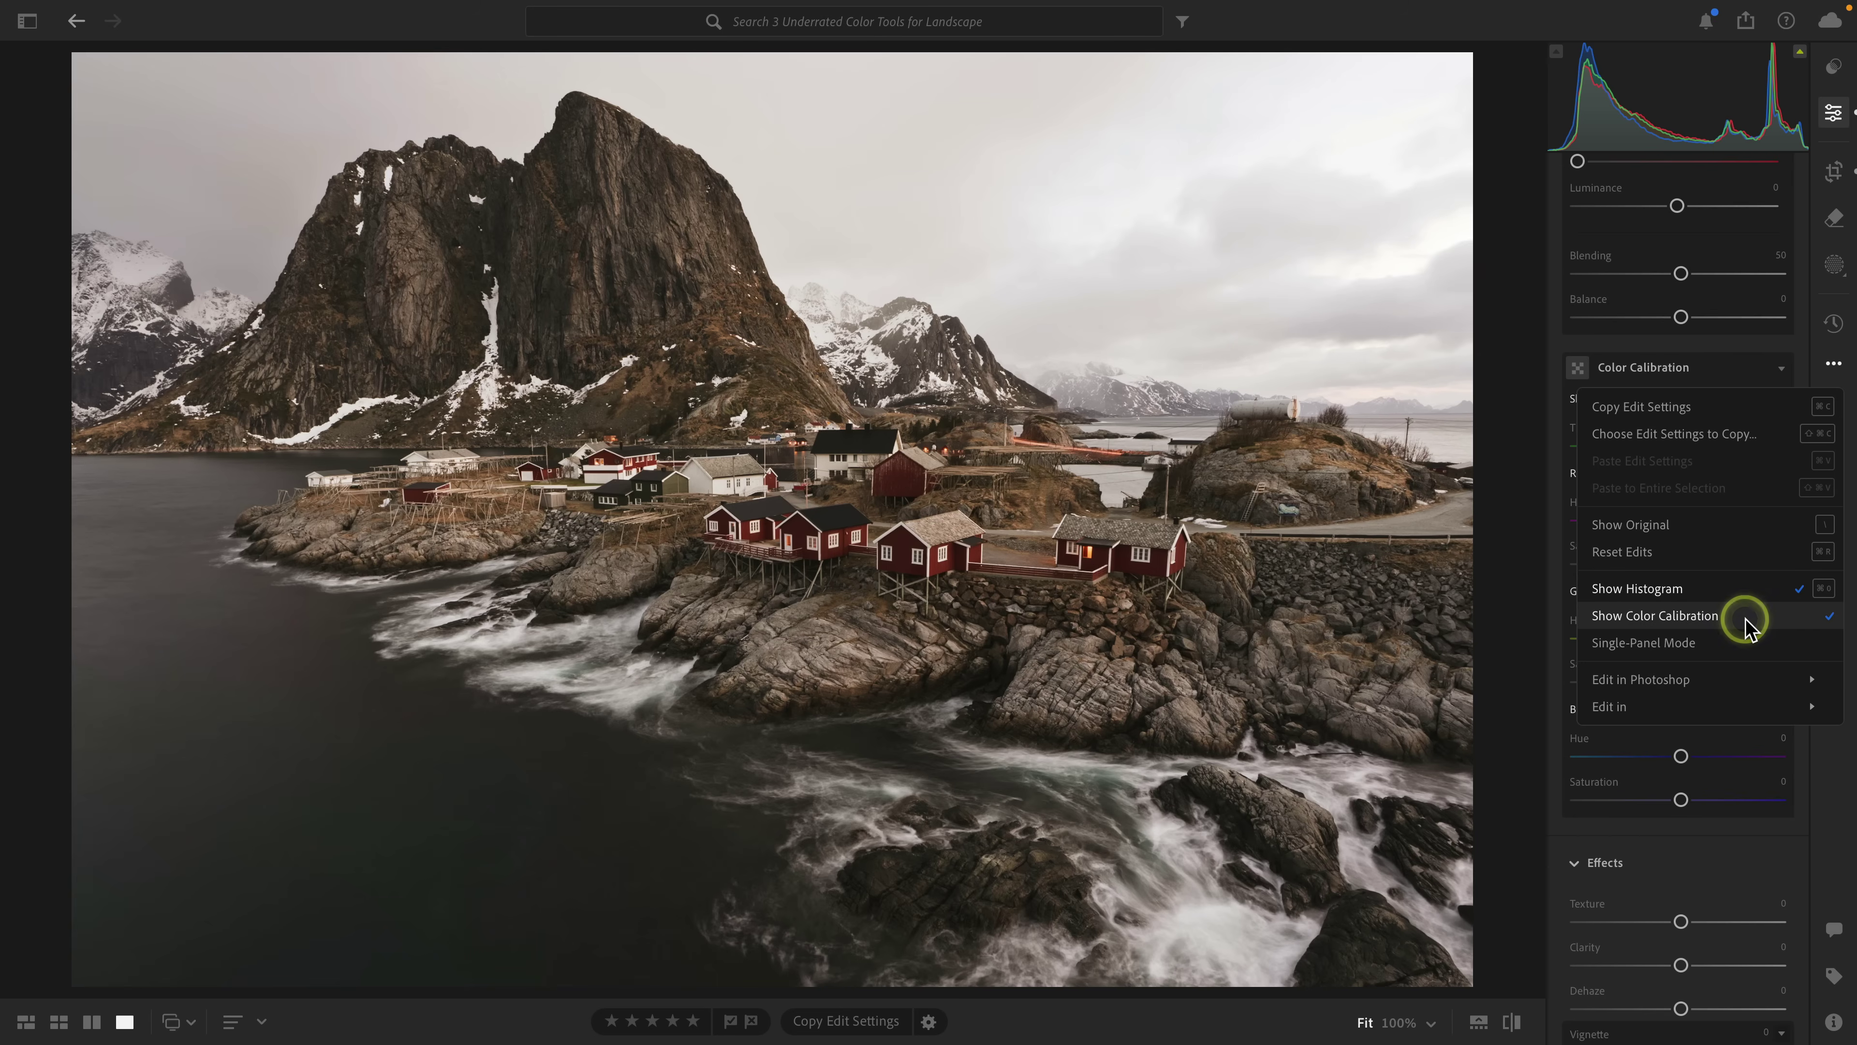
left_click(1746, 589)
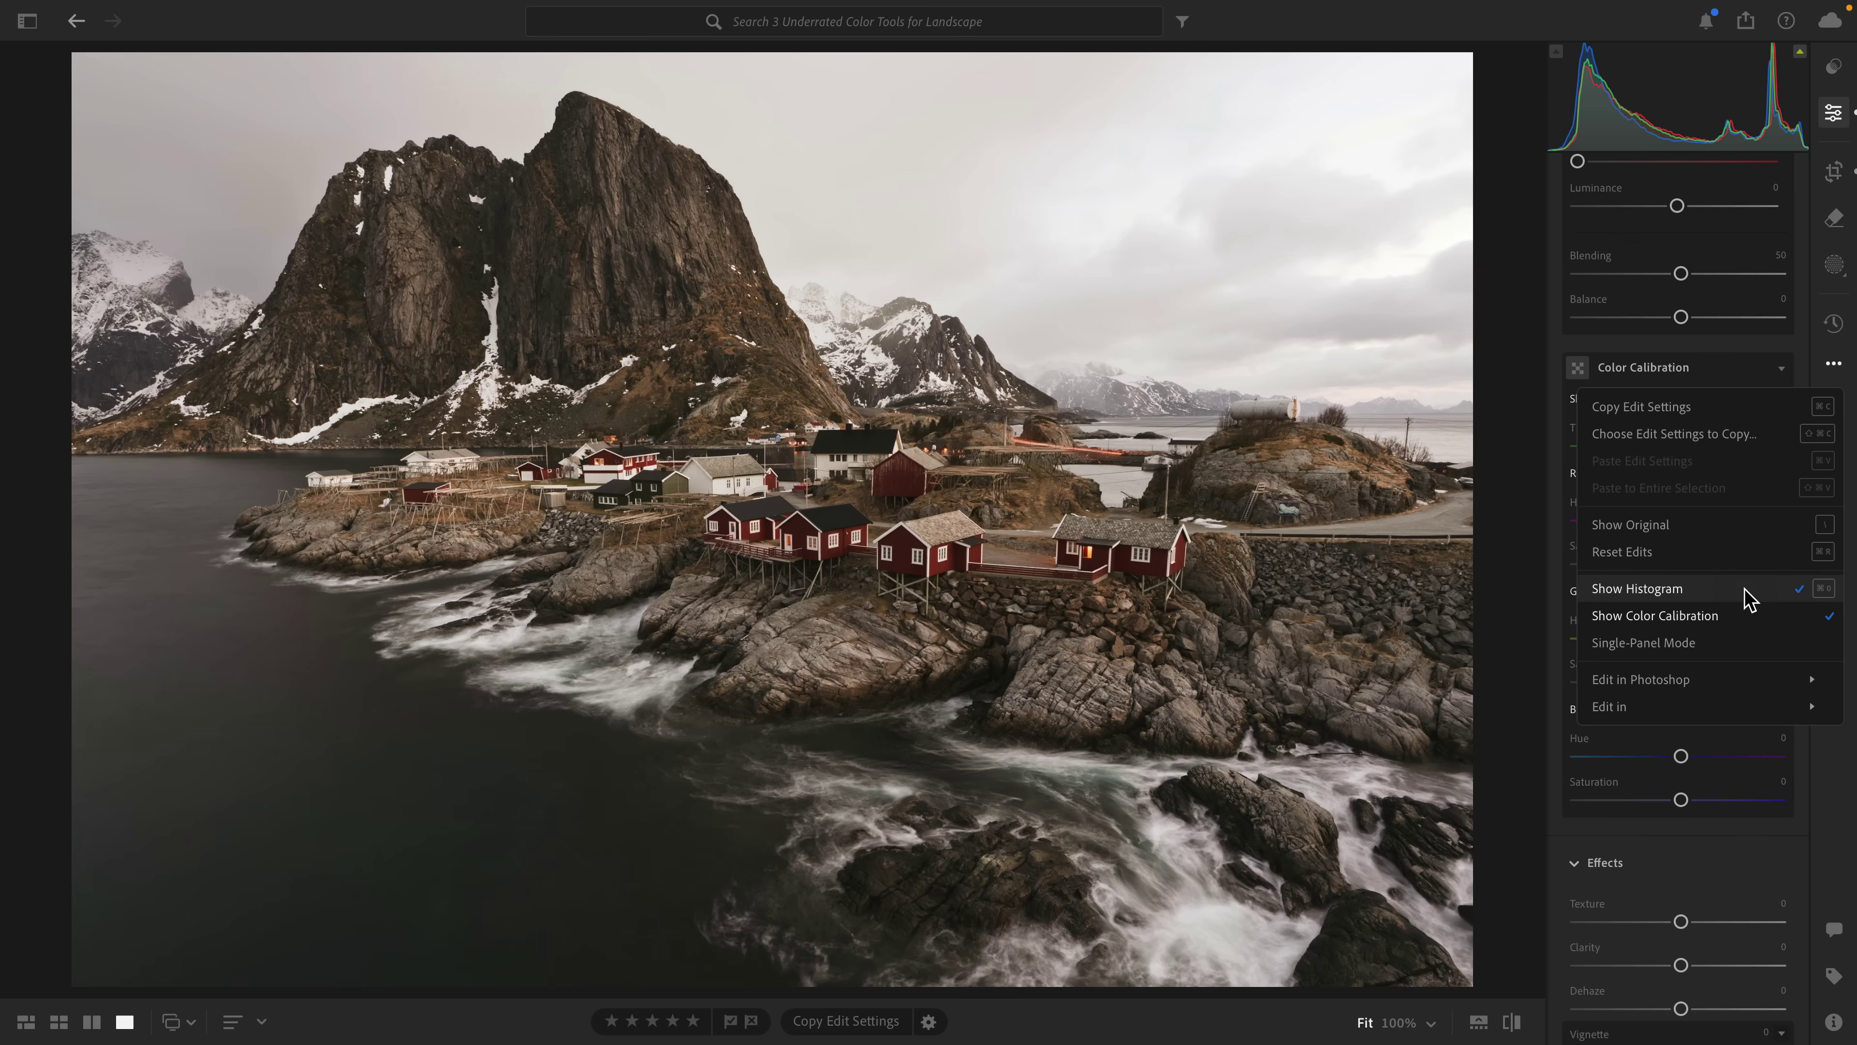
left_click(1686, 592)
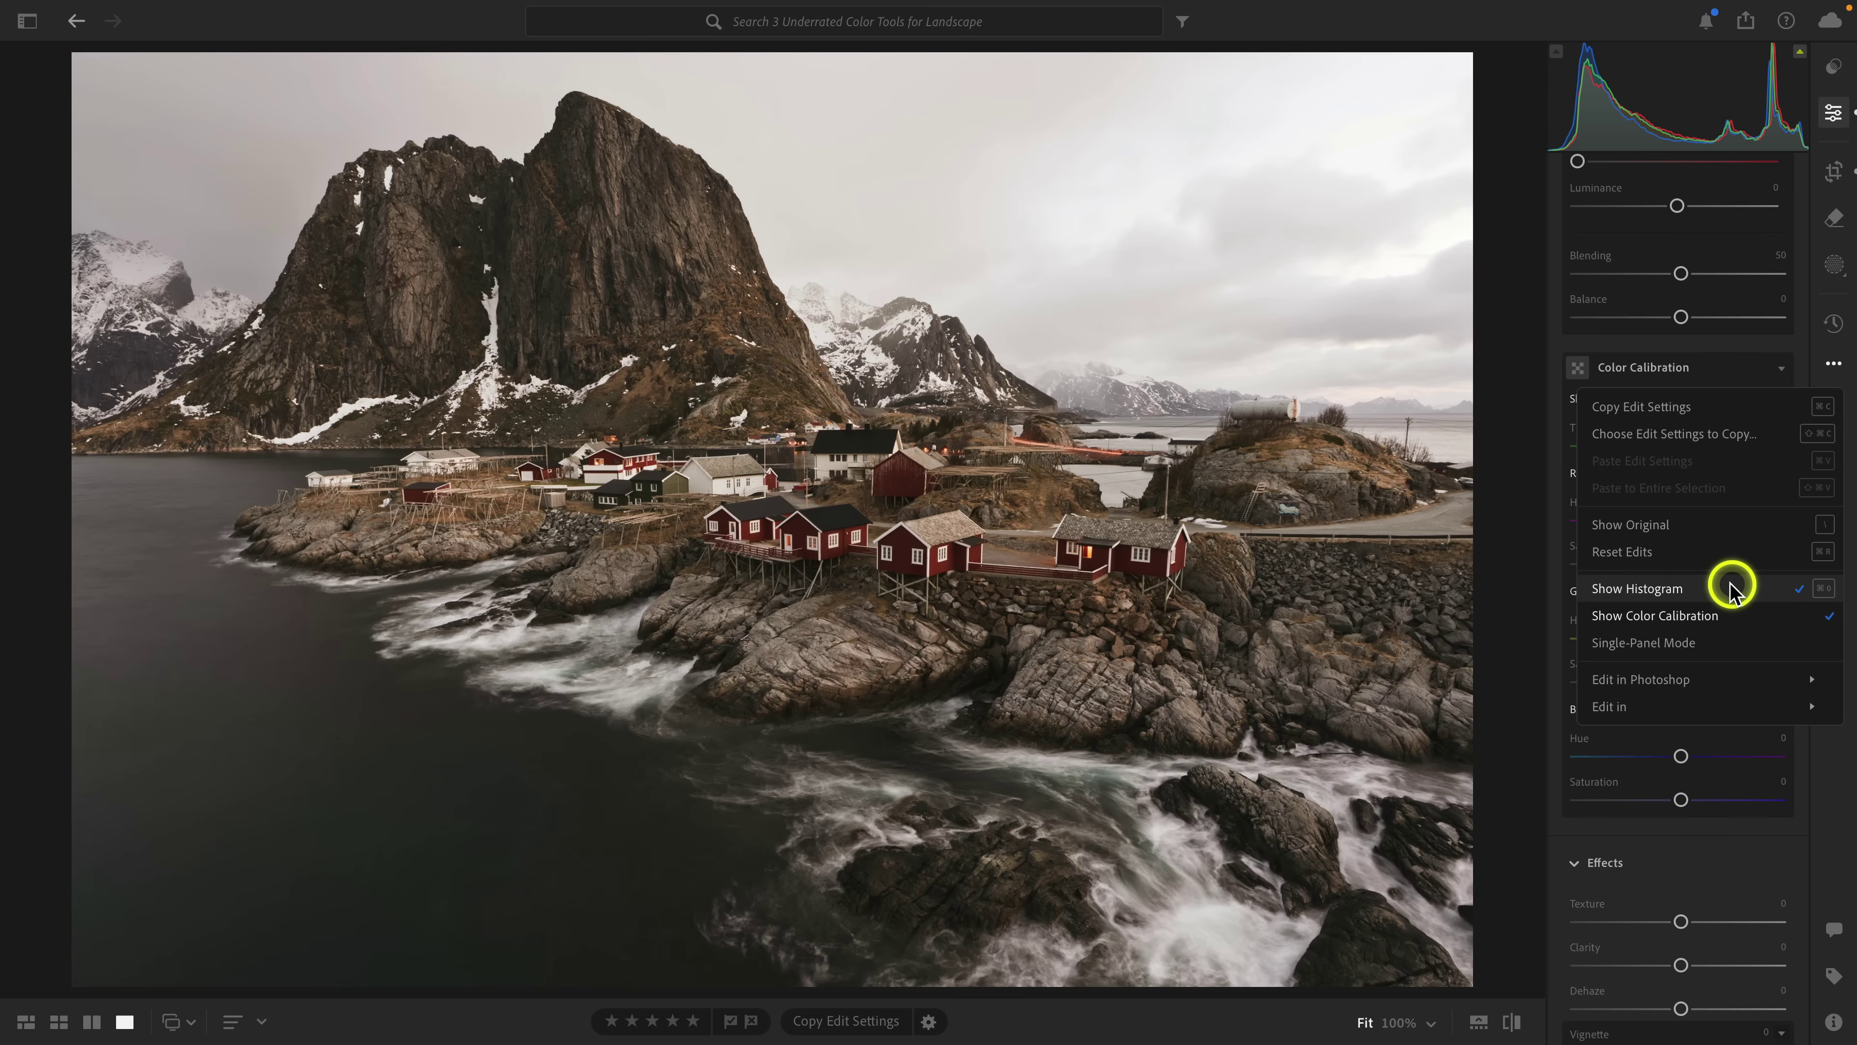
left_click(1500, 350)
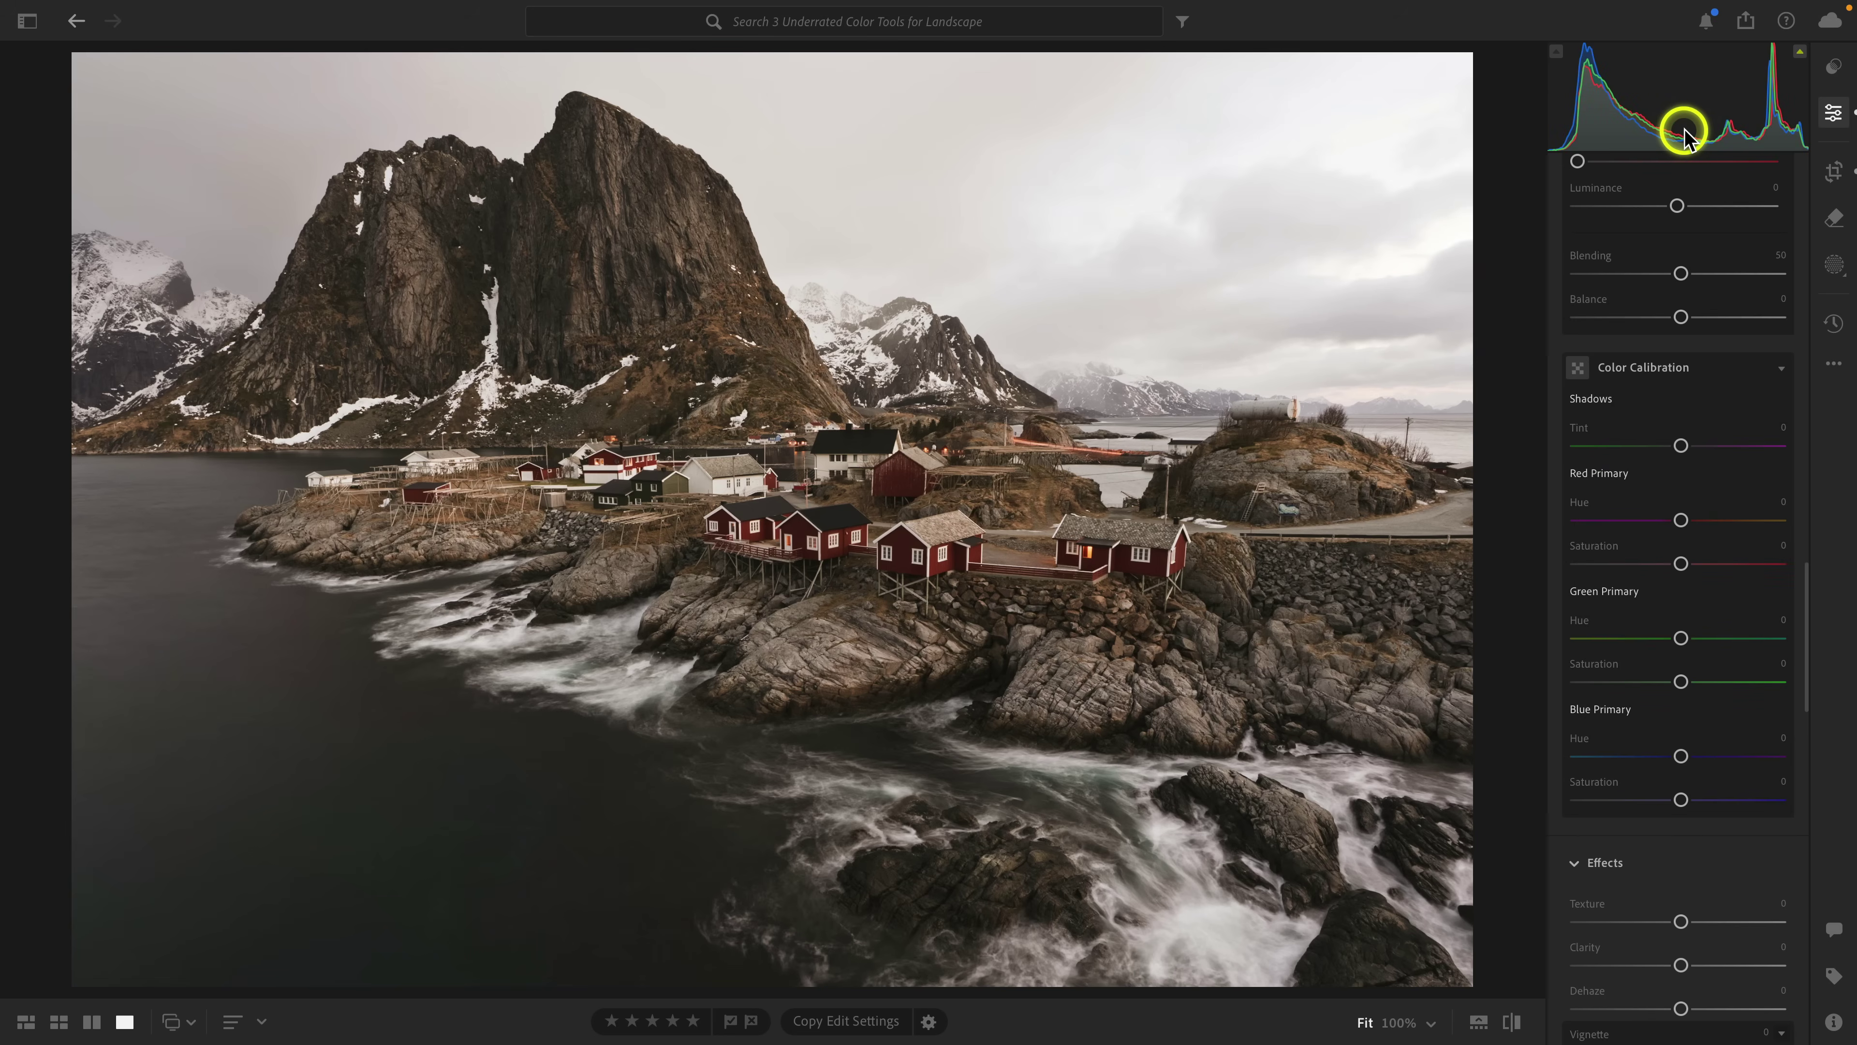
left_click(1833, 364)
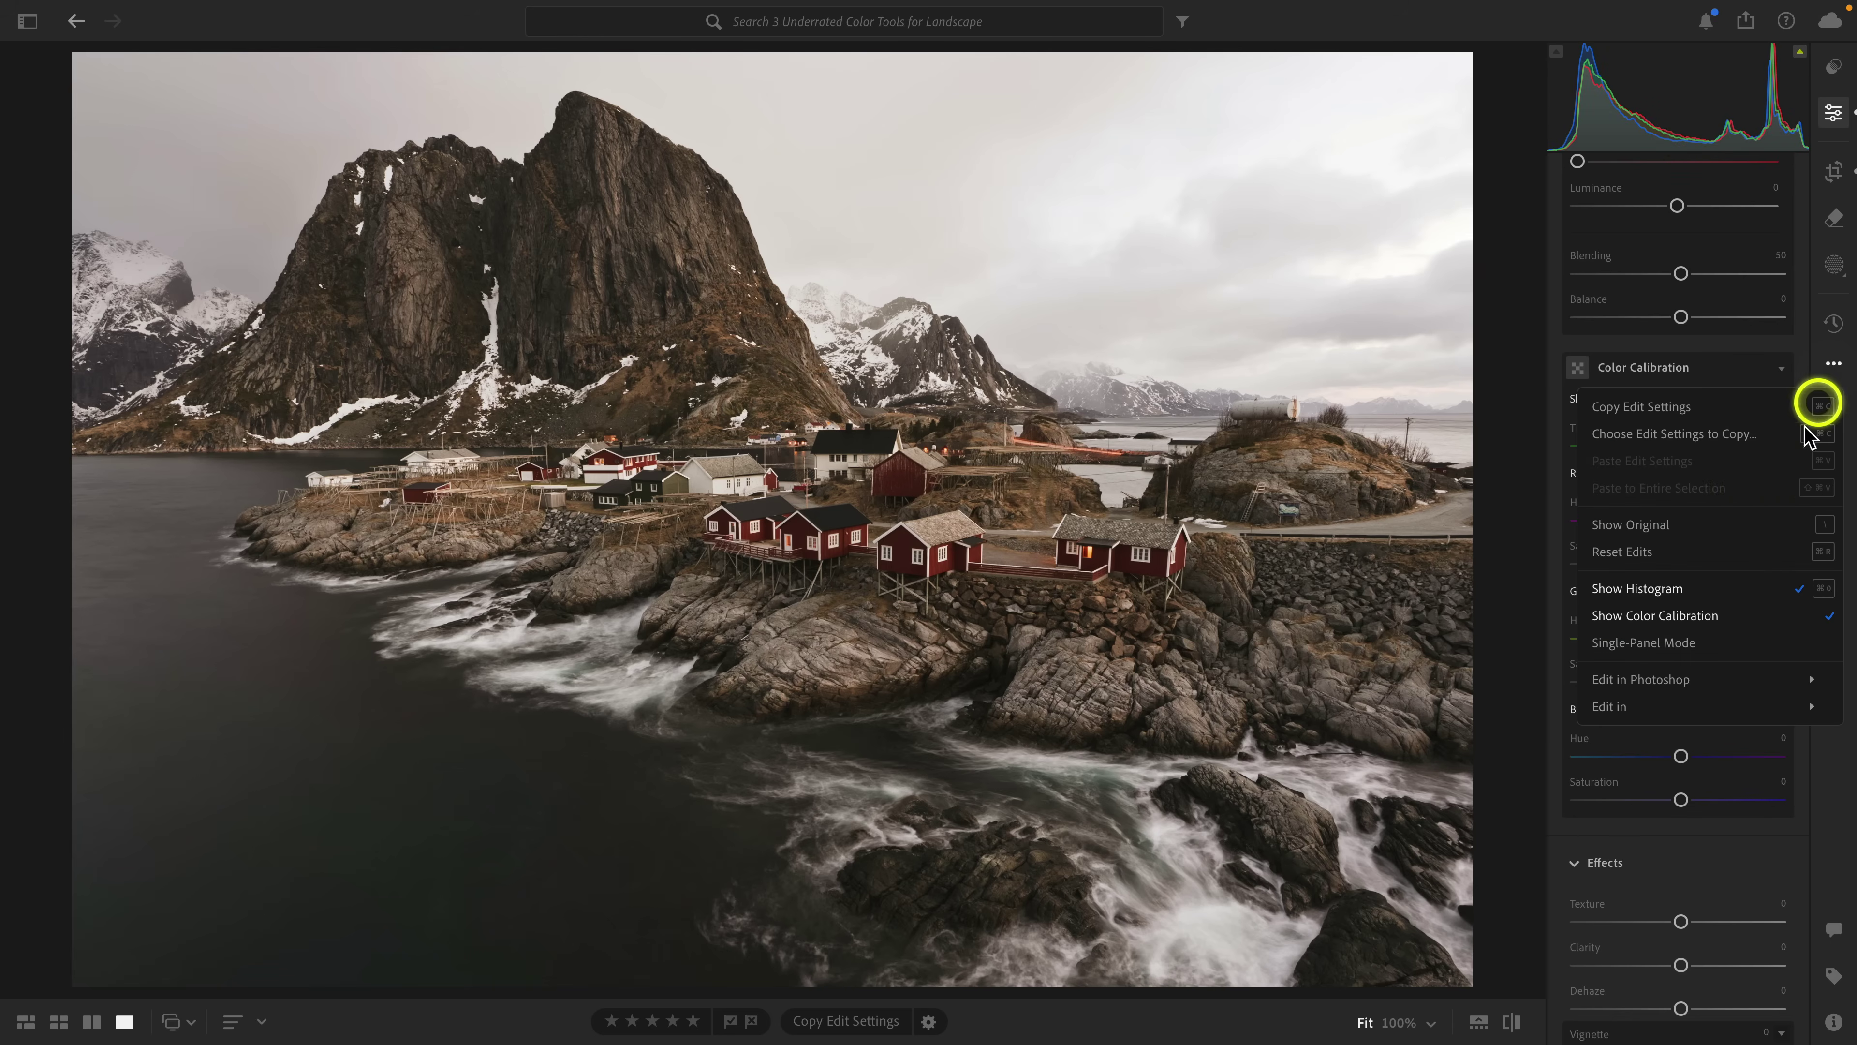
left_click(1536, 585)
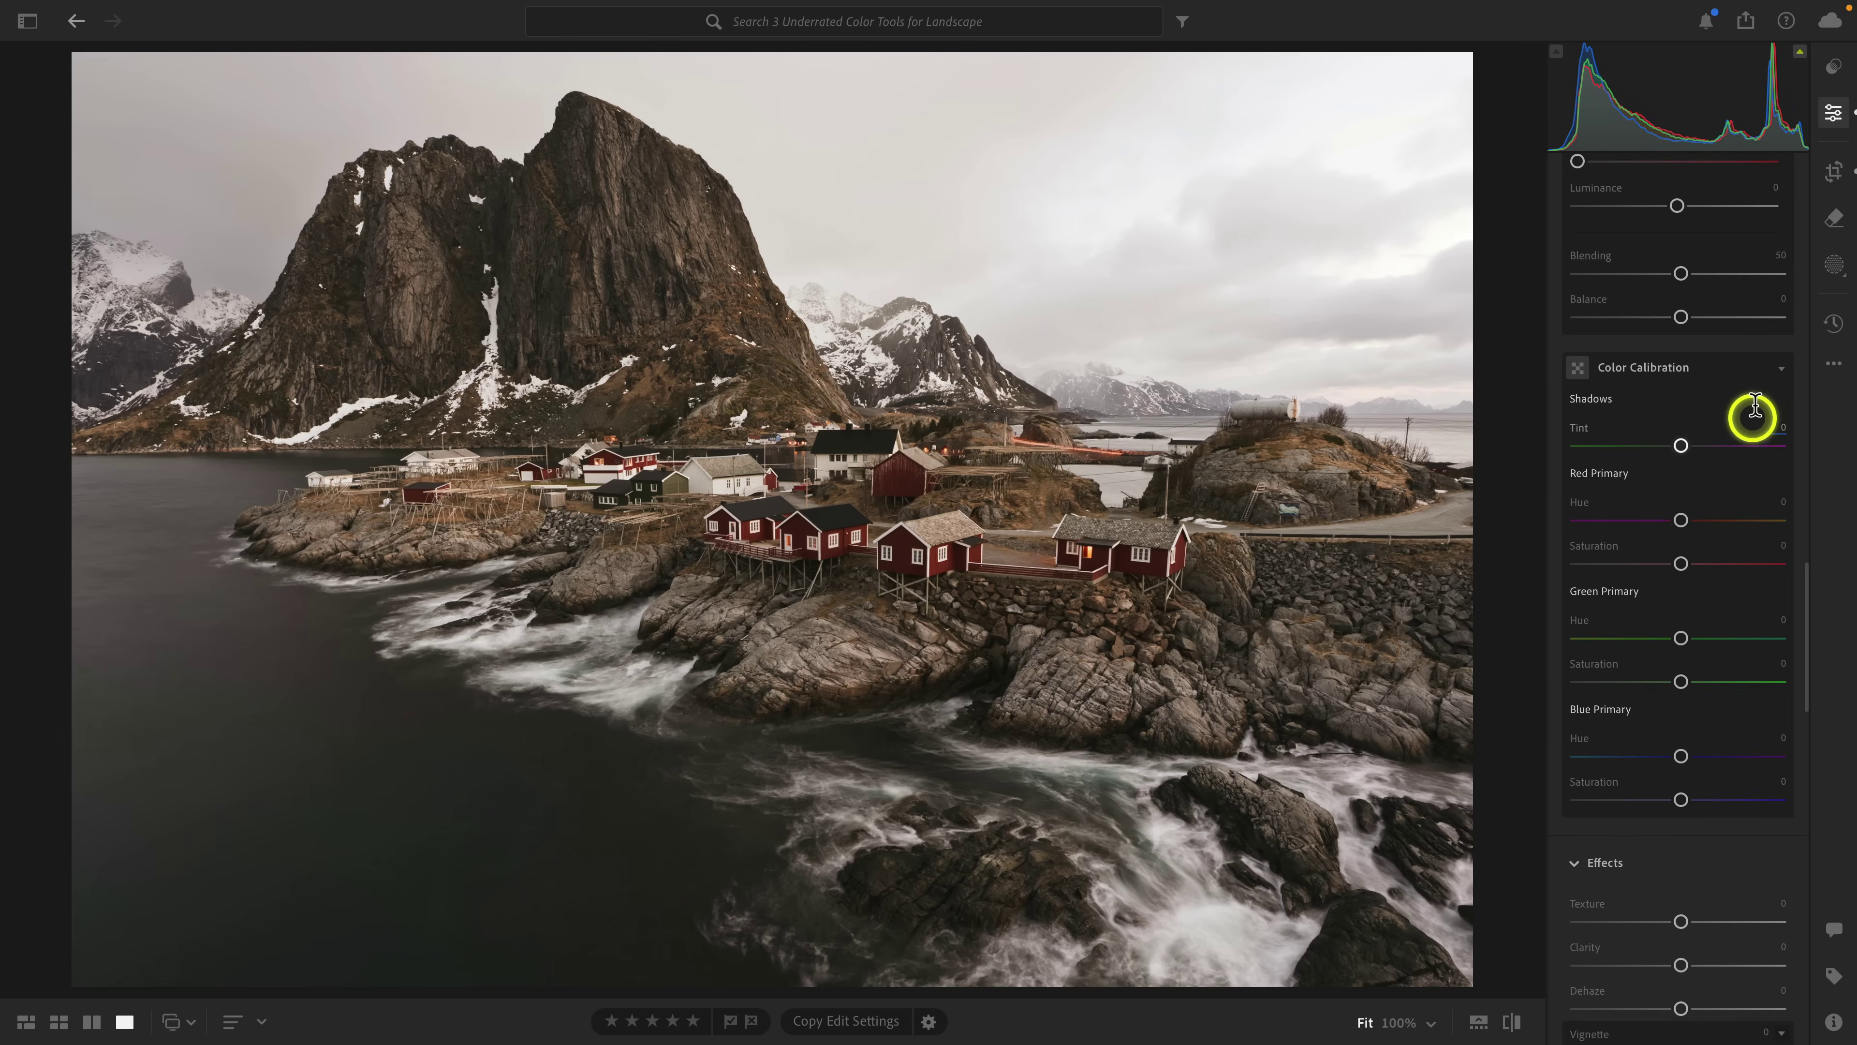
scroll(1654, 593, "up", 6)
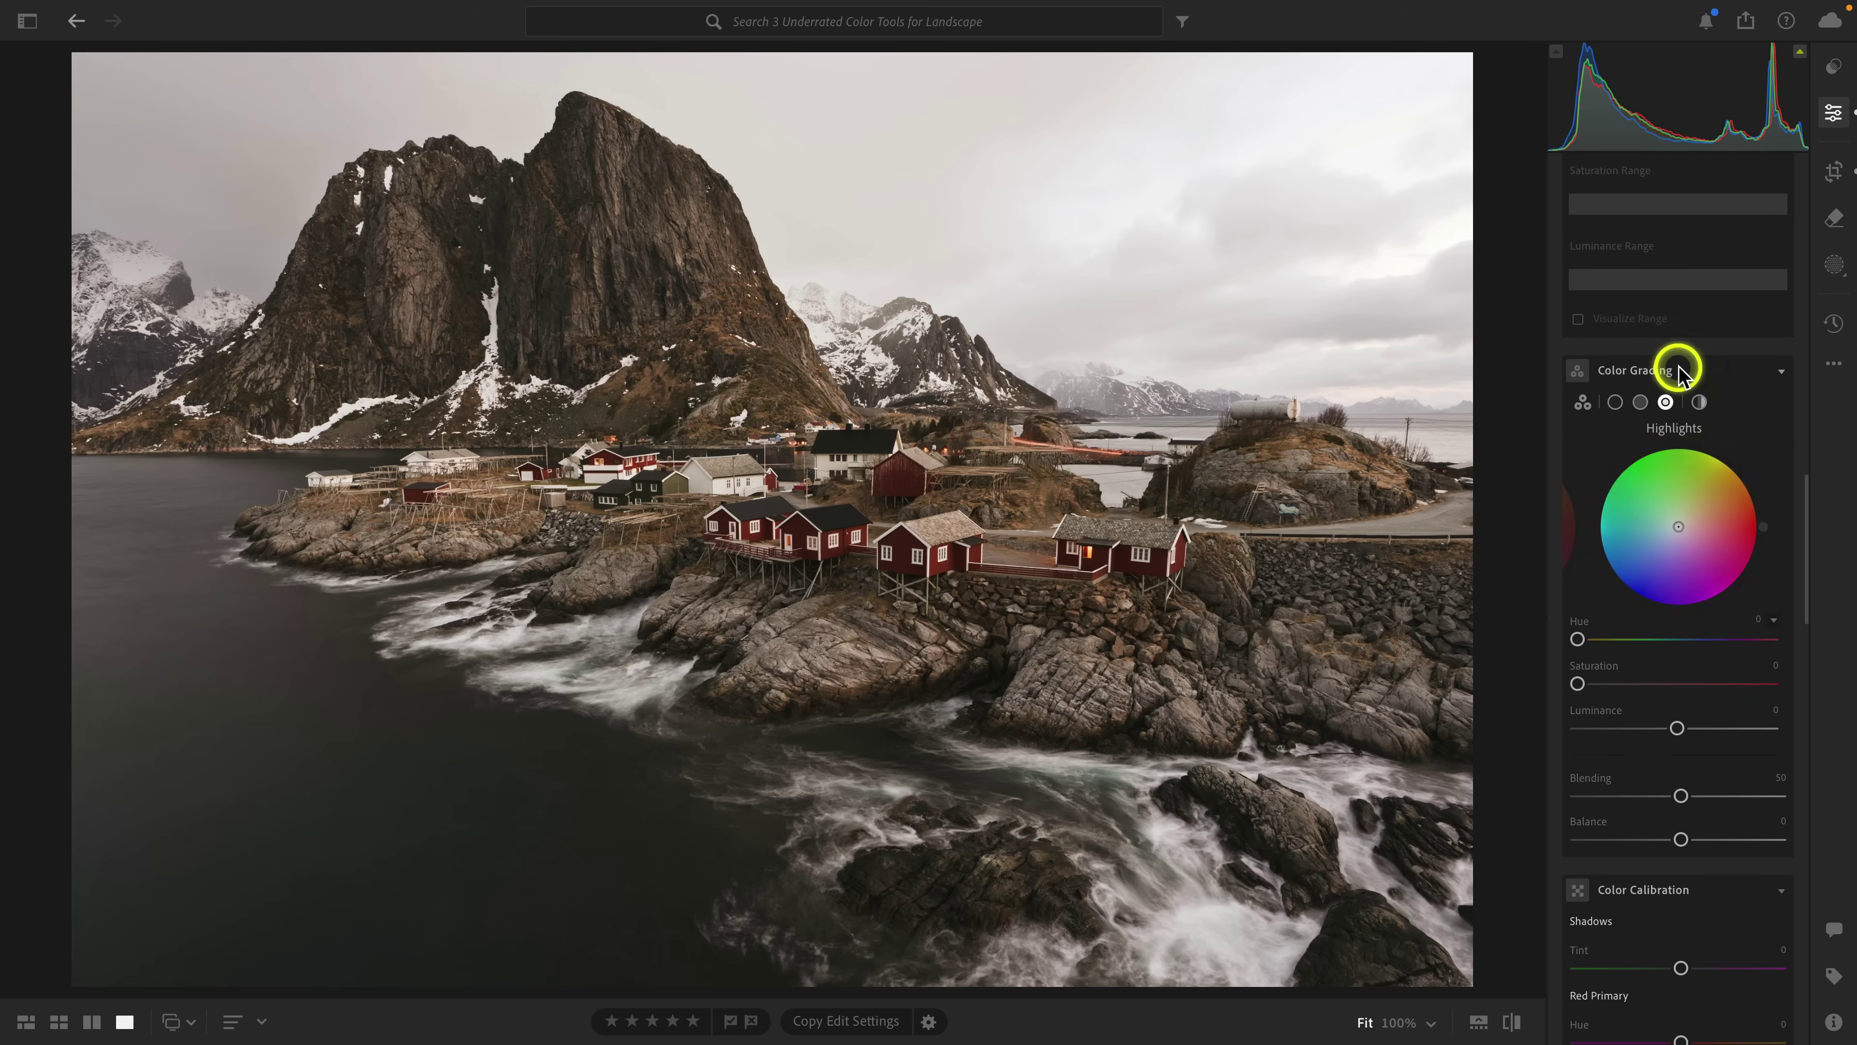
Step: In Color Calibration, set the primary saturations to +35 for blue, +10 for green and +11 for red
scroll(1664, 541, "down", 2)
scroll(1662, 541, "down", 4)
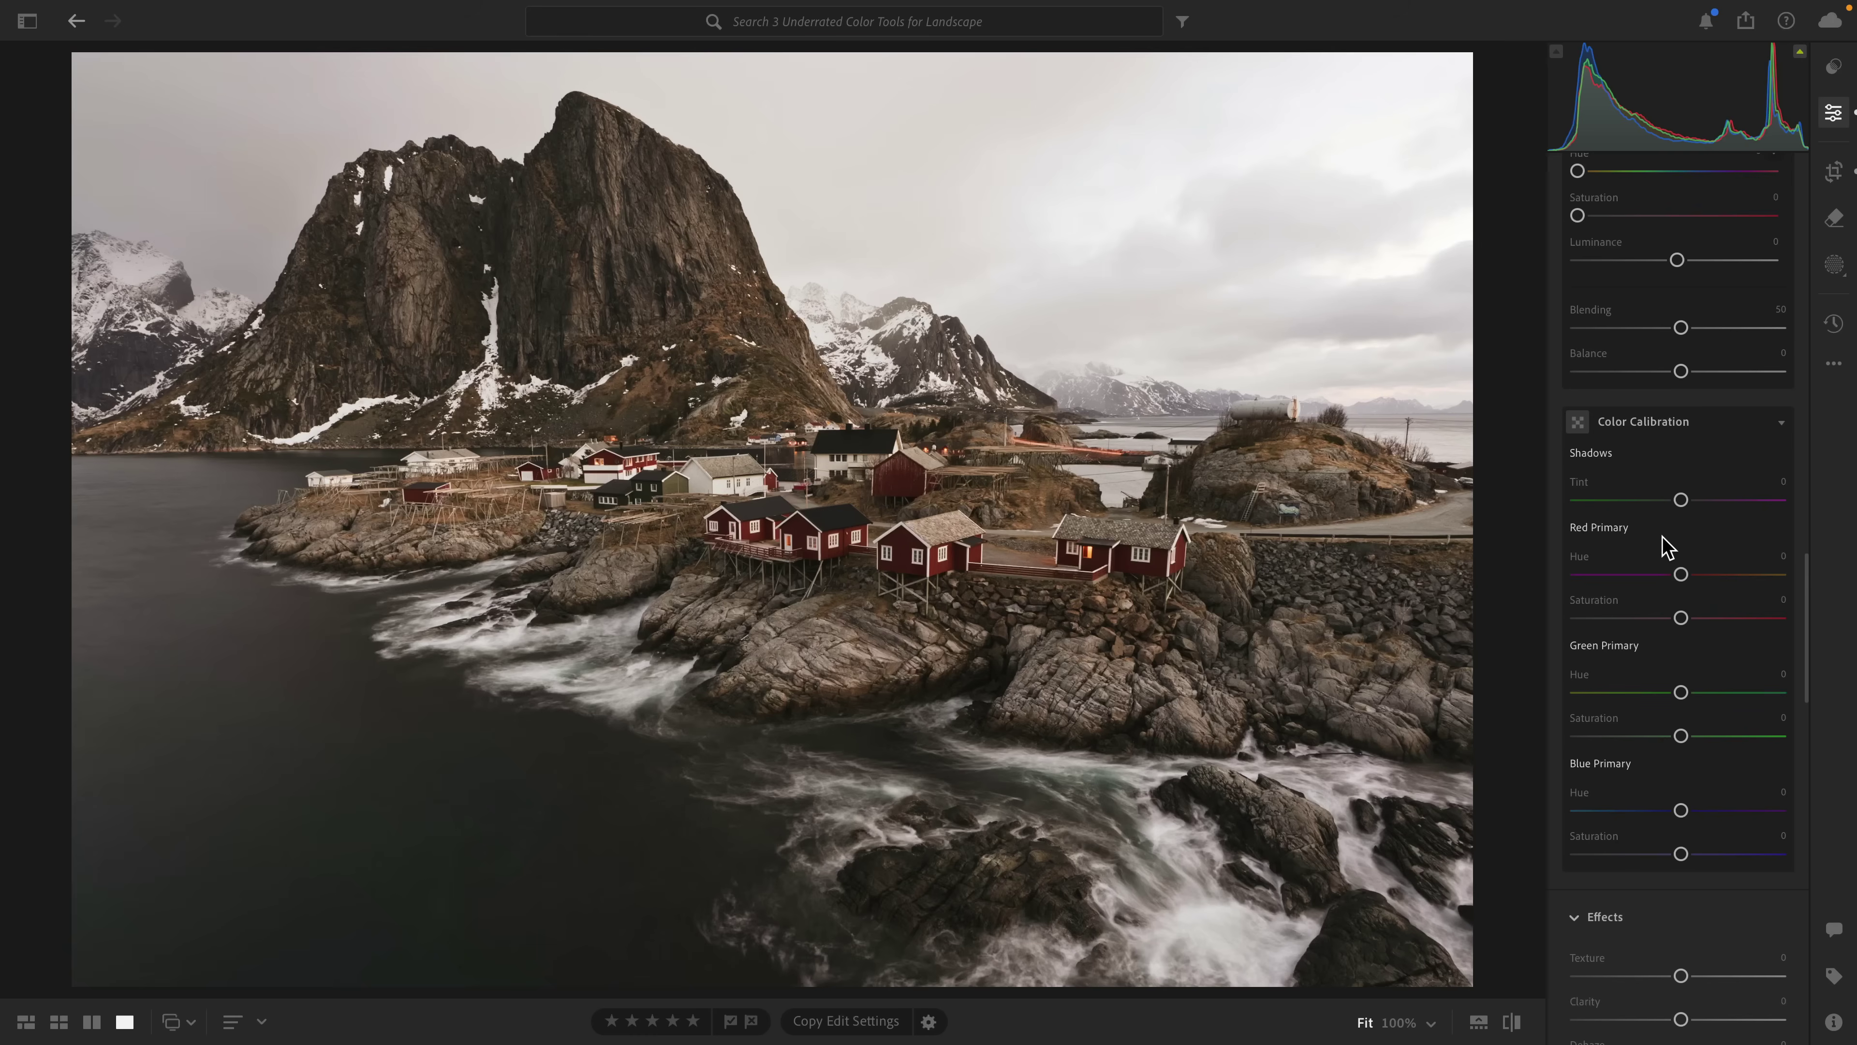
scroll(1631, 571, "down", 3)
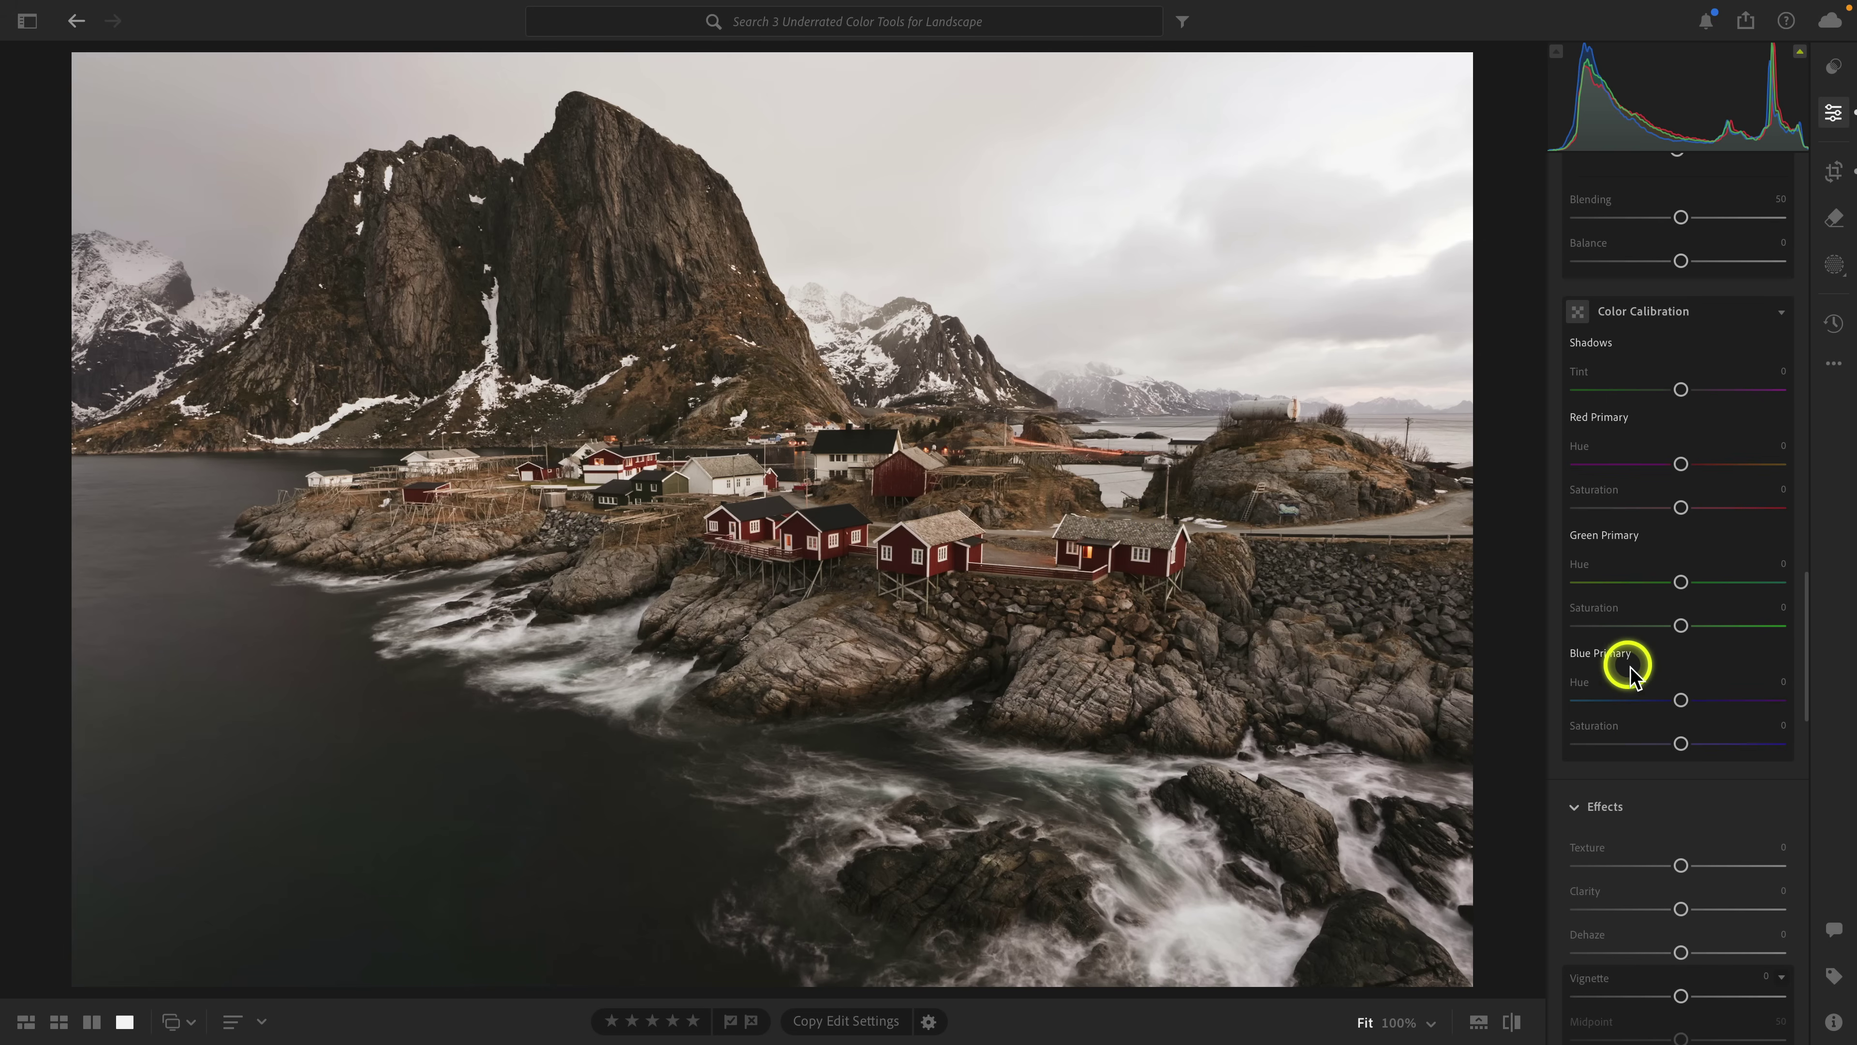
left_click_drag(1680, 743, 1718, 743)
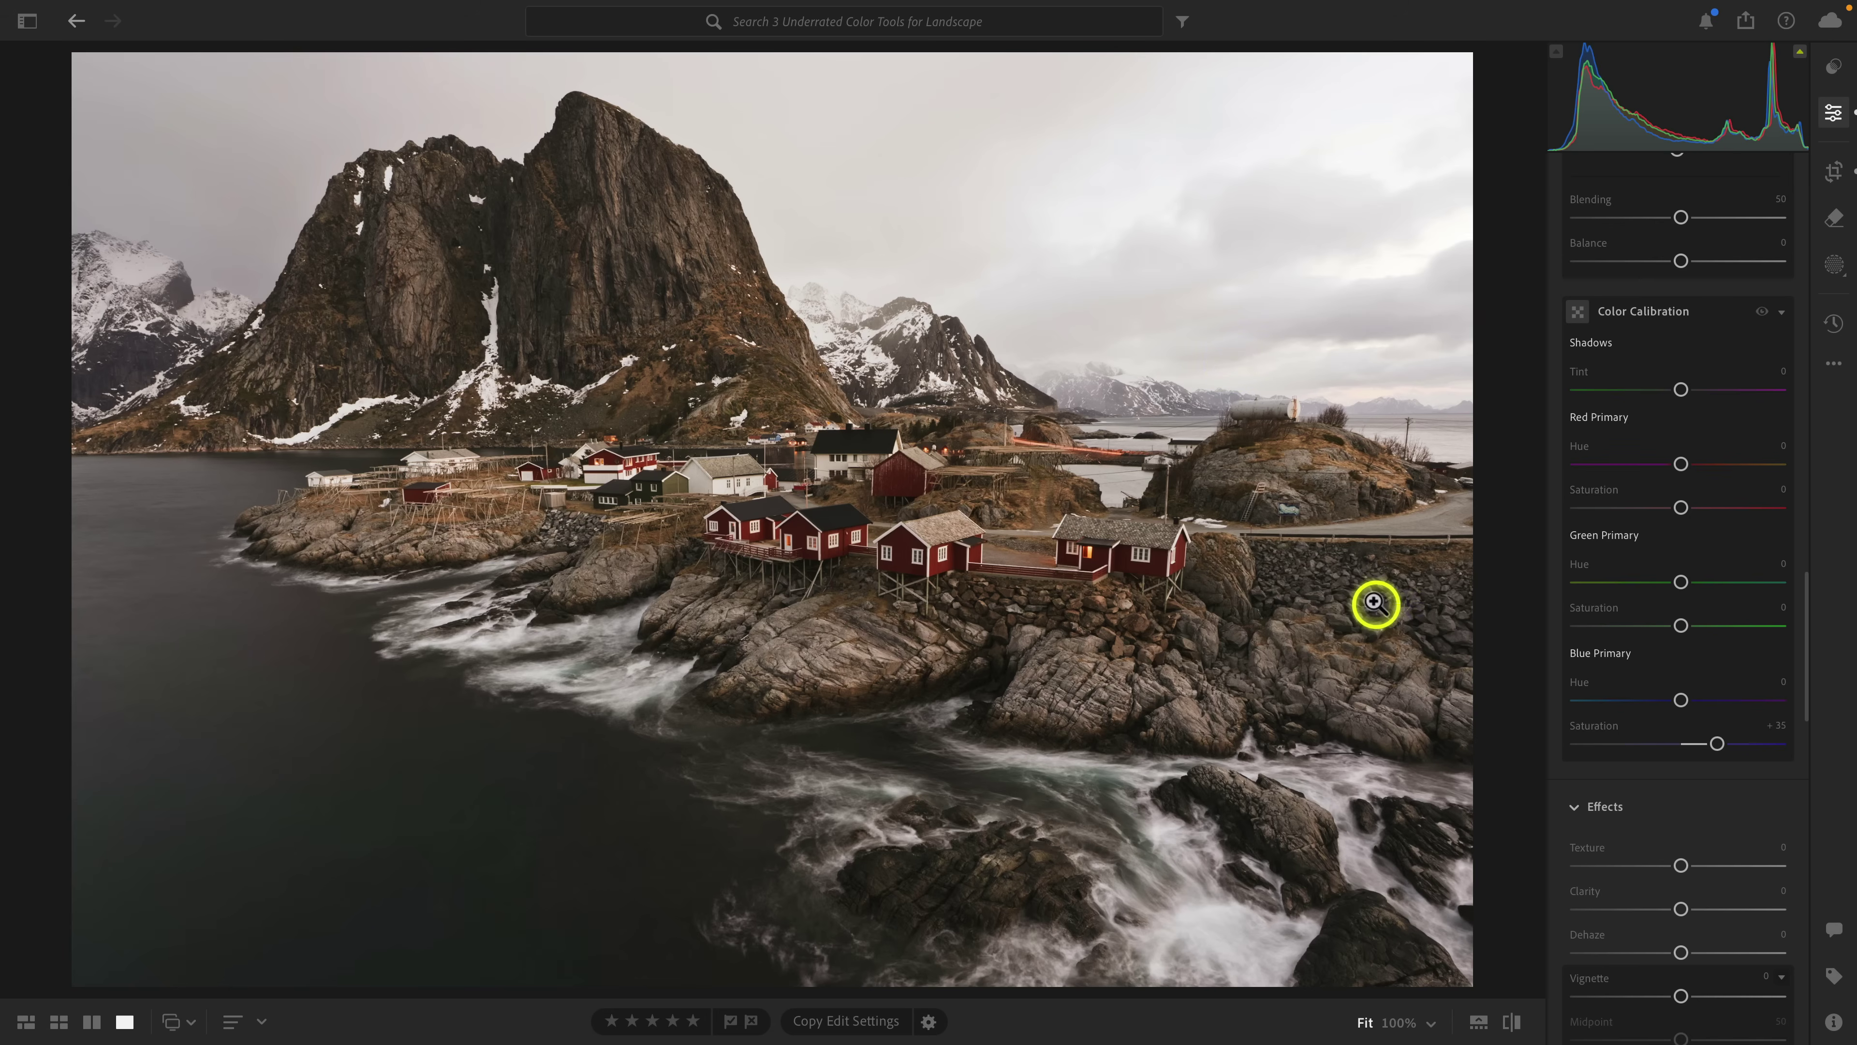
left_click_drag(1680, 626, 1691, 626)
left_click_drag(1681, 508, 1692, 508)
Step: Compare the photo with and without the Color Calibration saturation edits, leaving them visible
left_click(1764, 311)
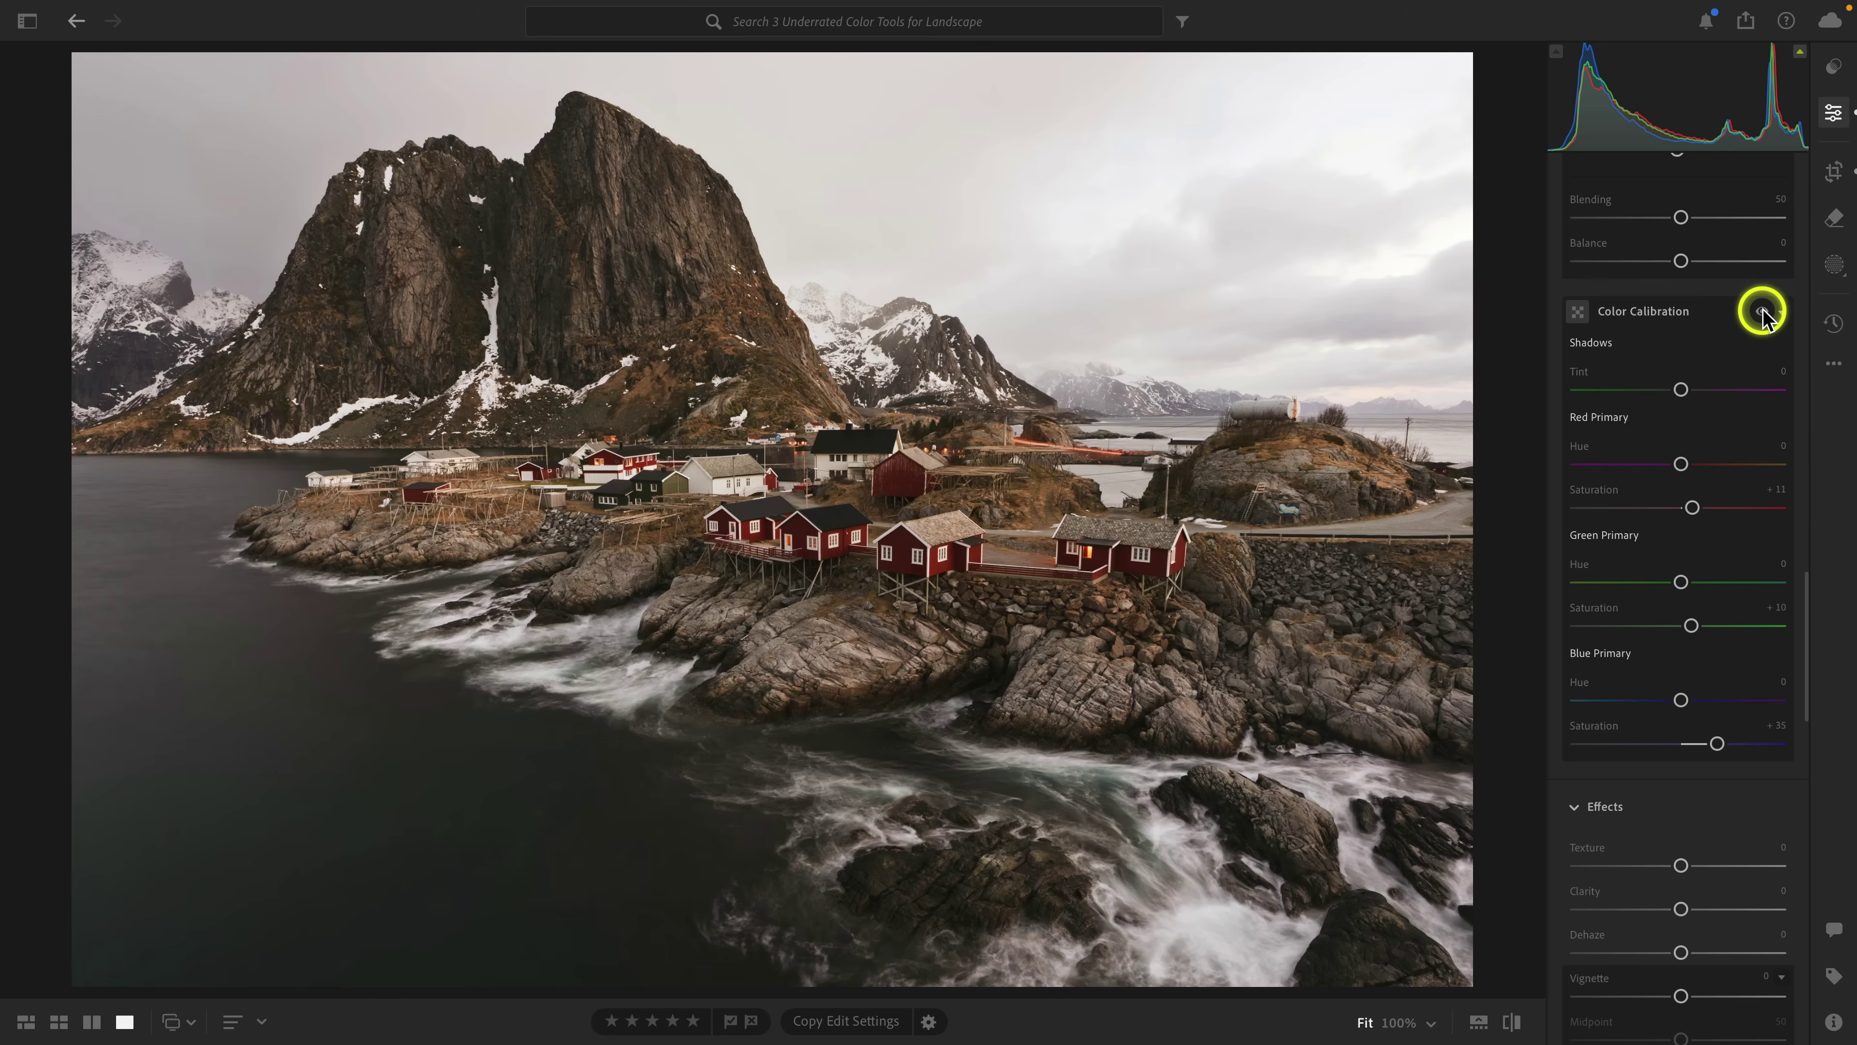
left_click(1763, 313)
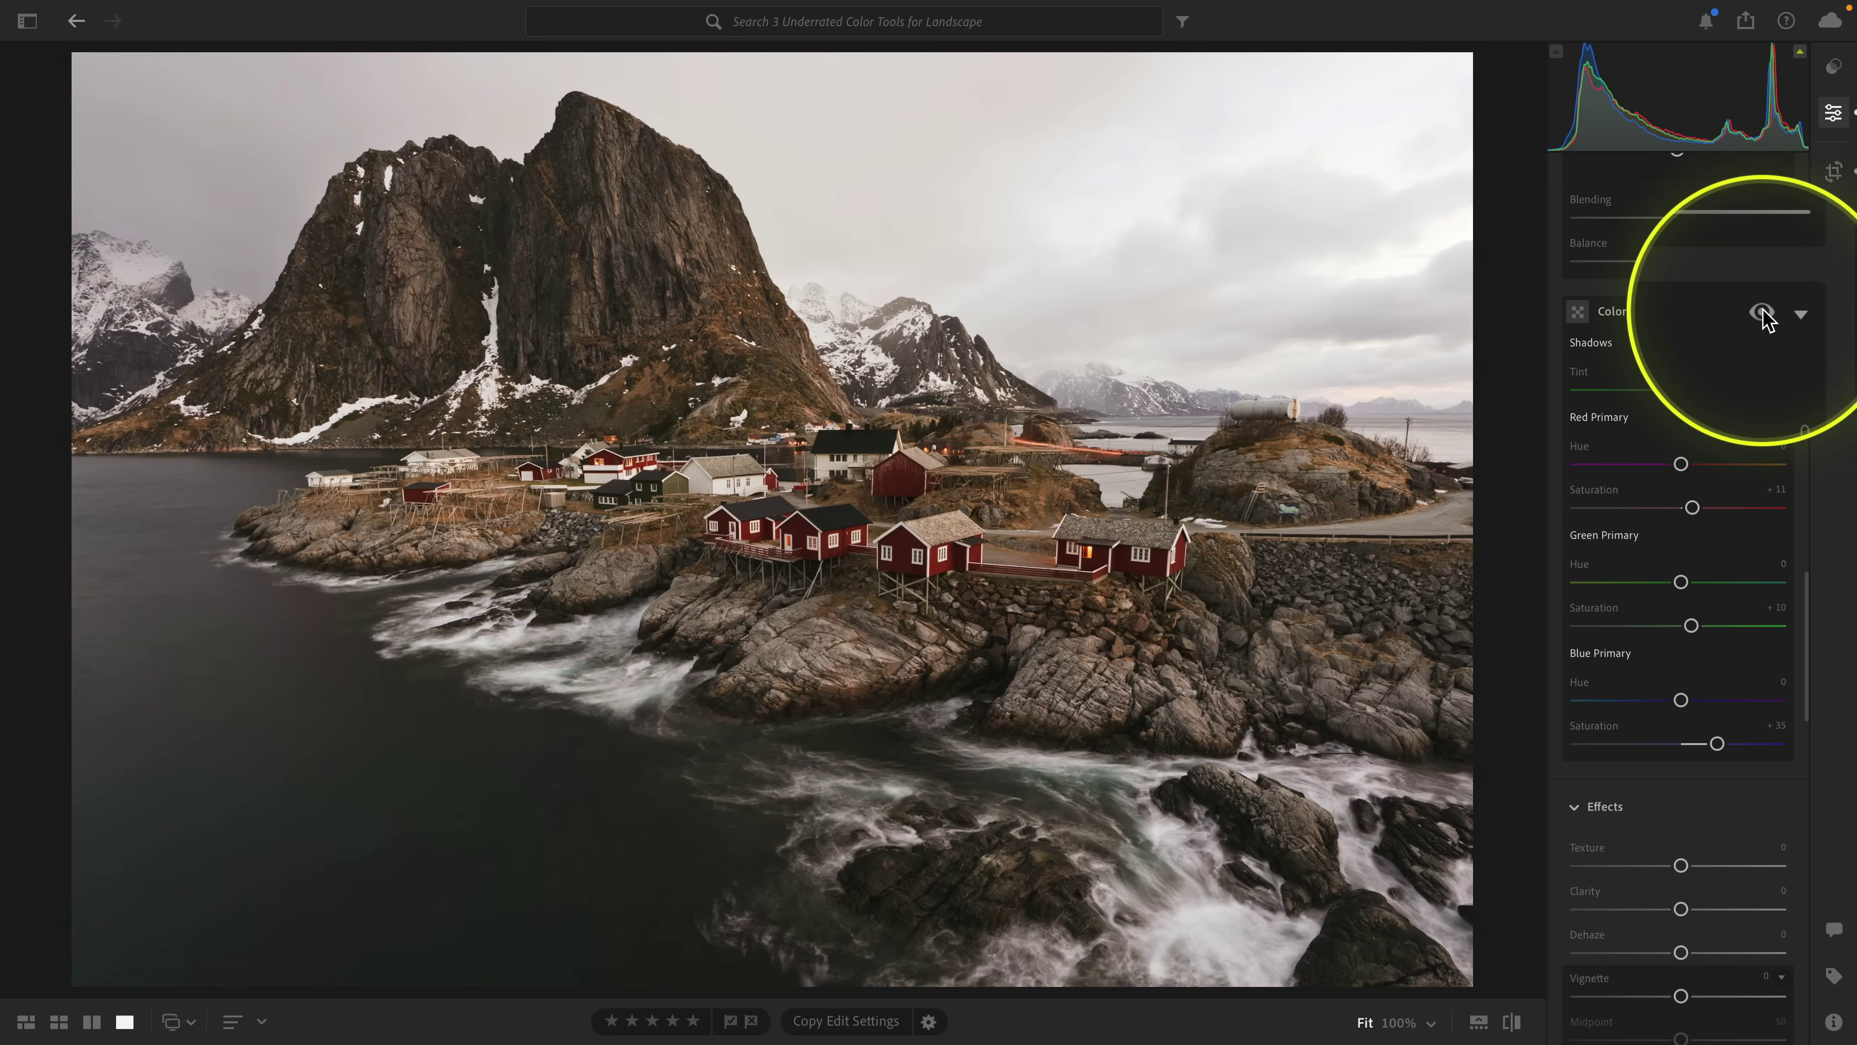
left_click(1763, 313)
left_click(1763, 313)
left_click(1763, 313)
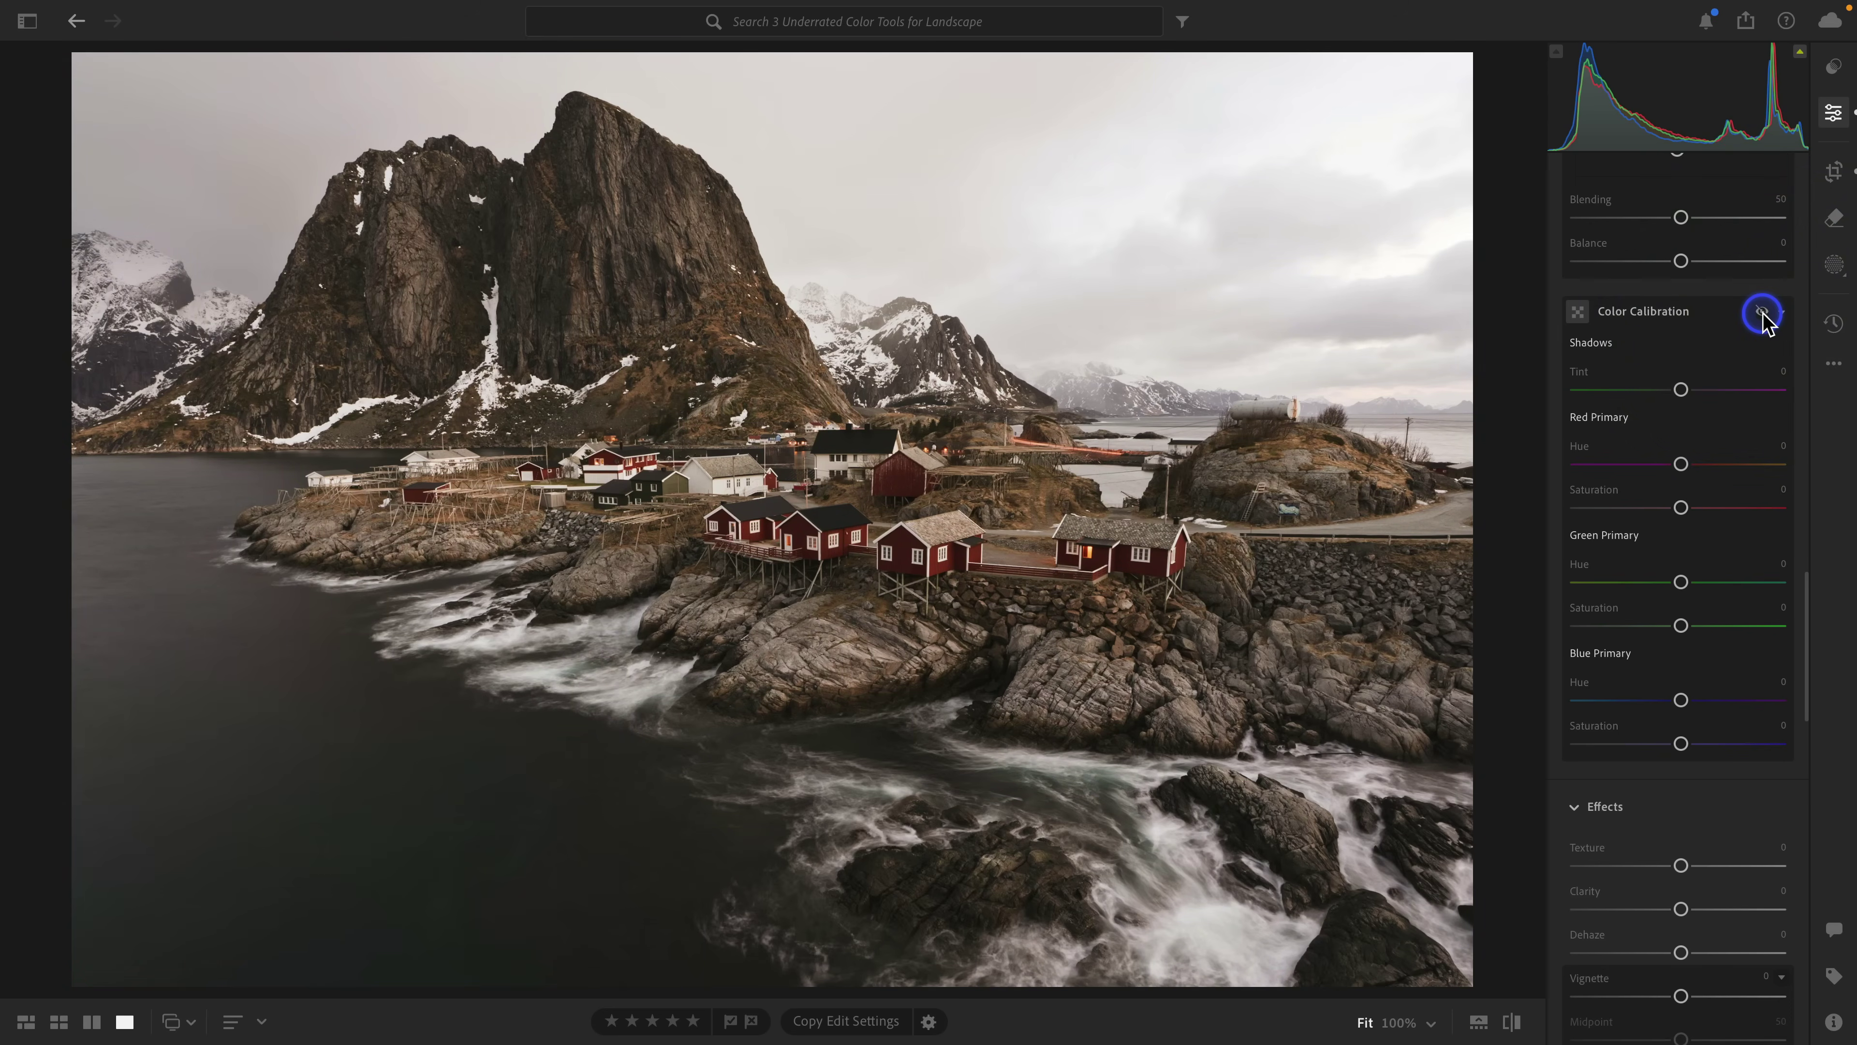
left_click(1763, 313)
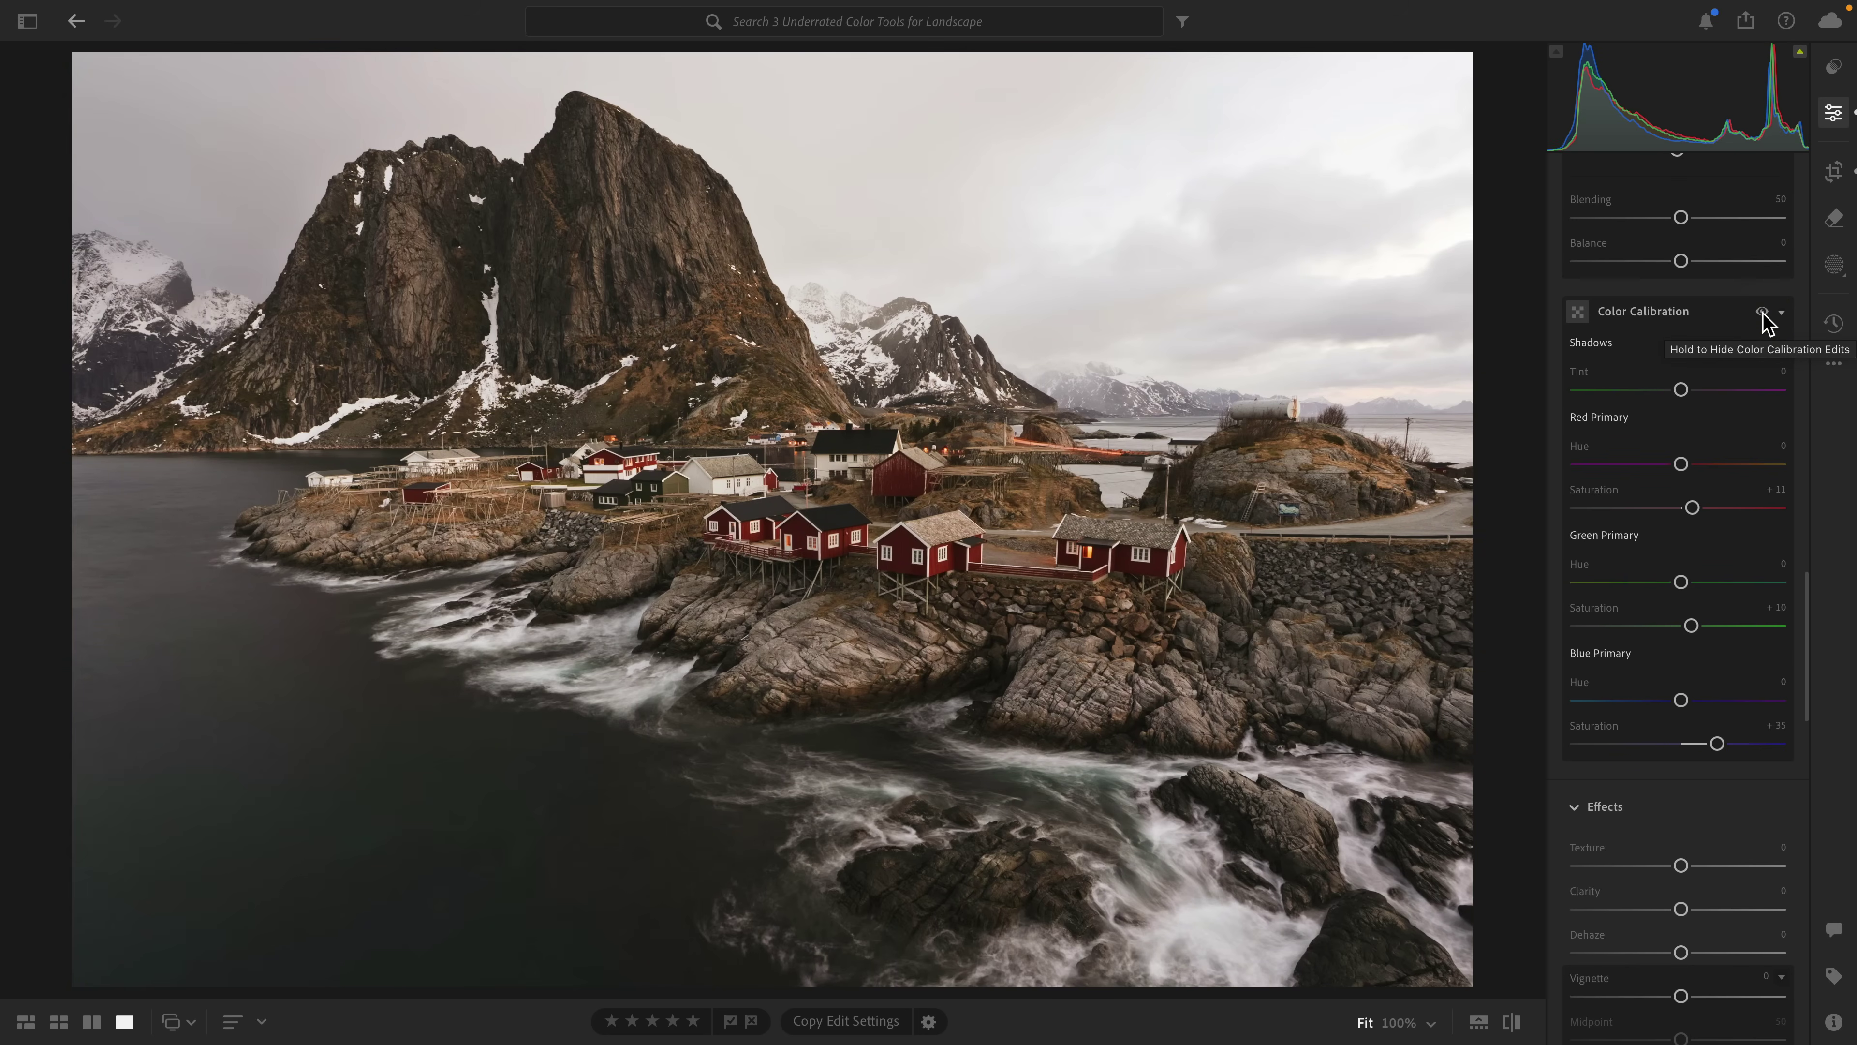
Step: Refine Color Calibration with Blue Primary saturation +43, Green Primary hue -13 and Red Primary hue +13
left_click_drag(1717, 744, 1729, 744)
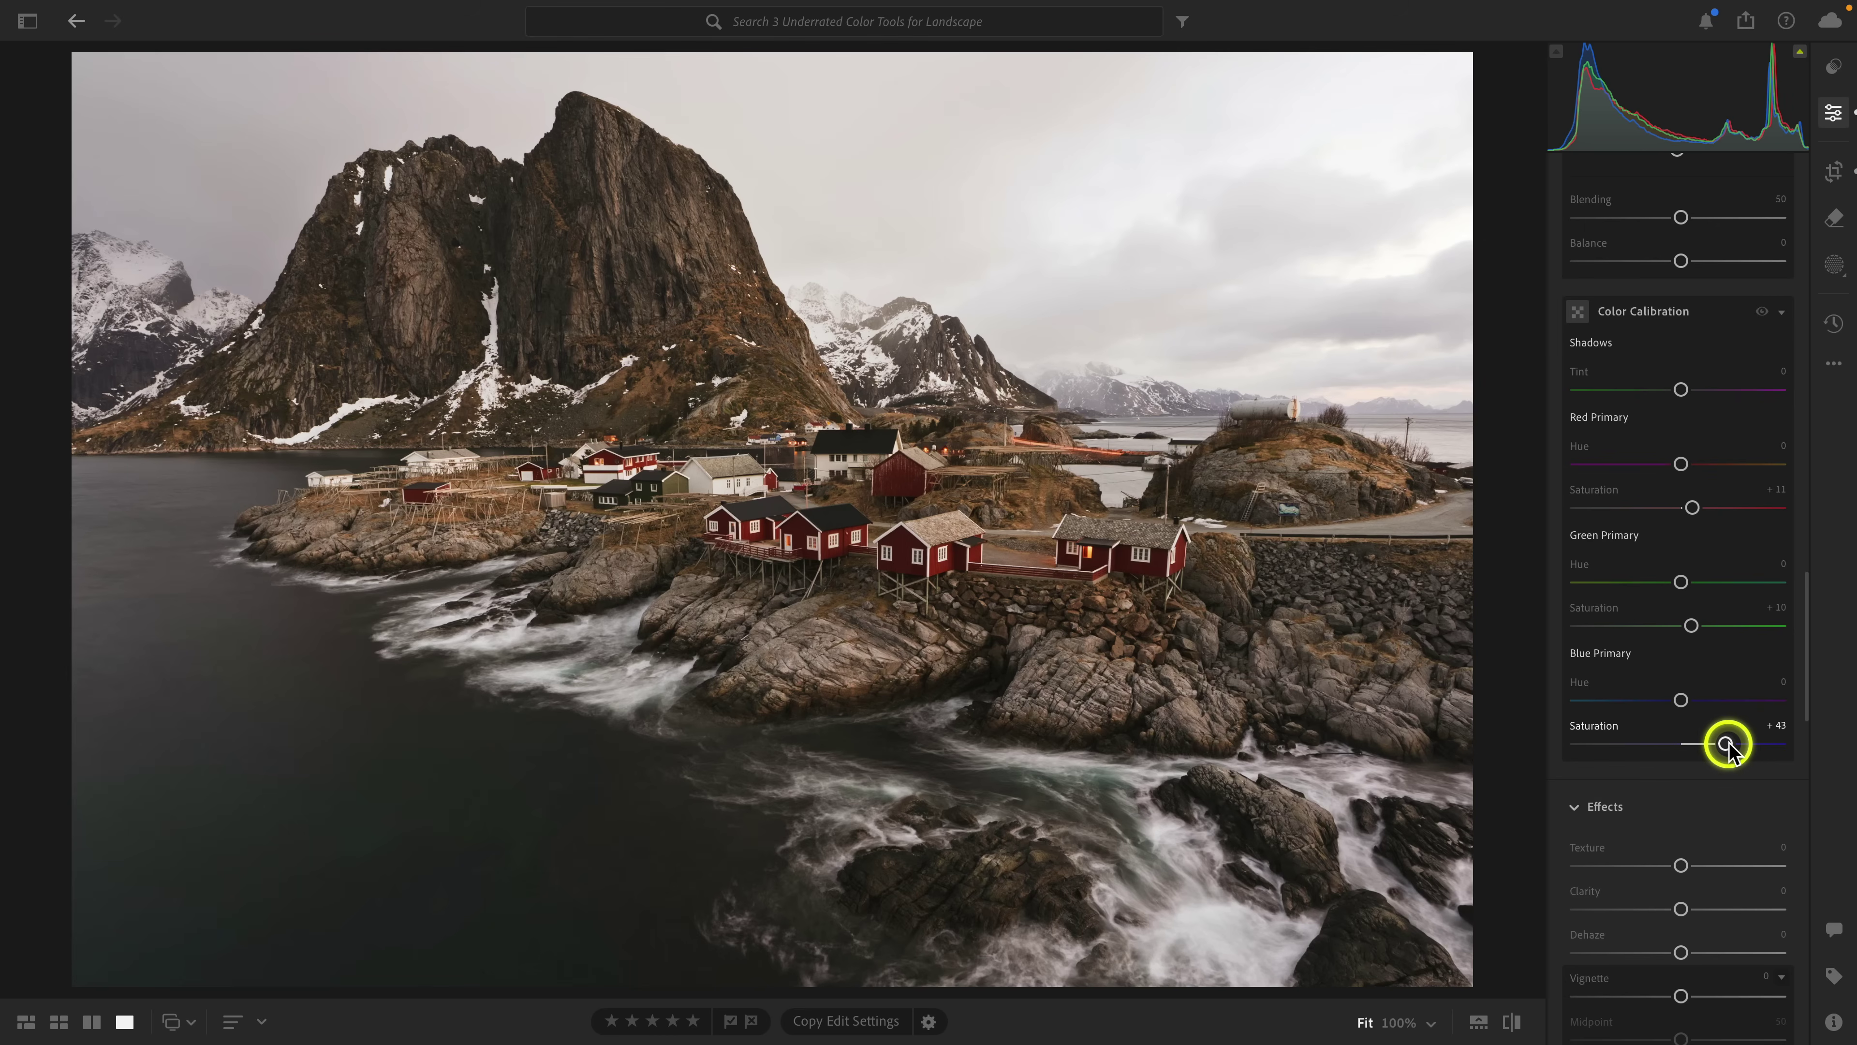
left_click_drag(1681, 584, 1666, 583)
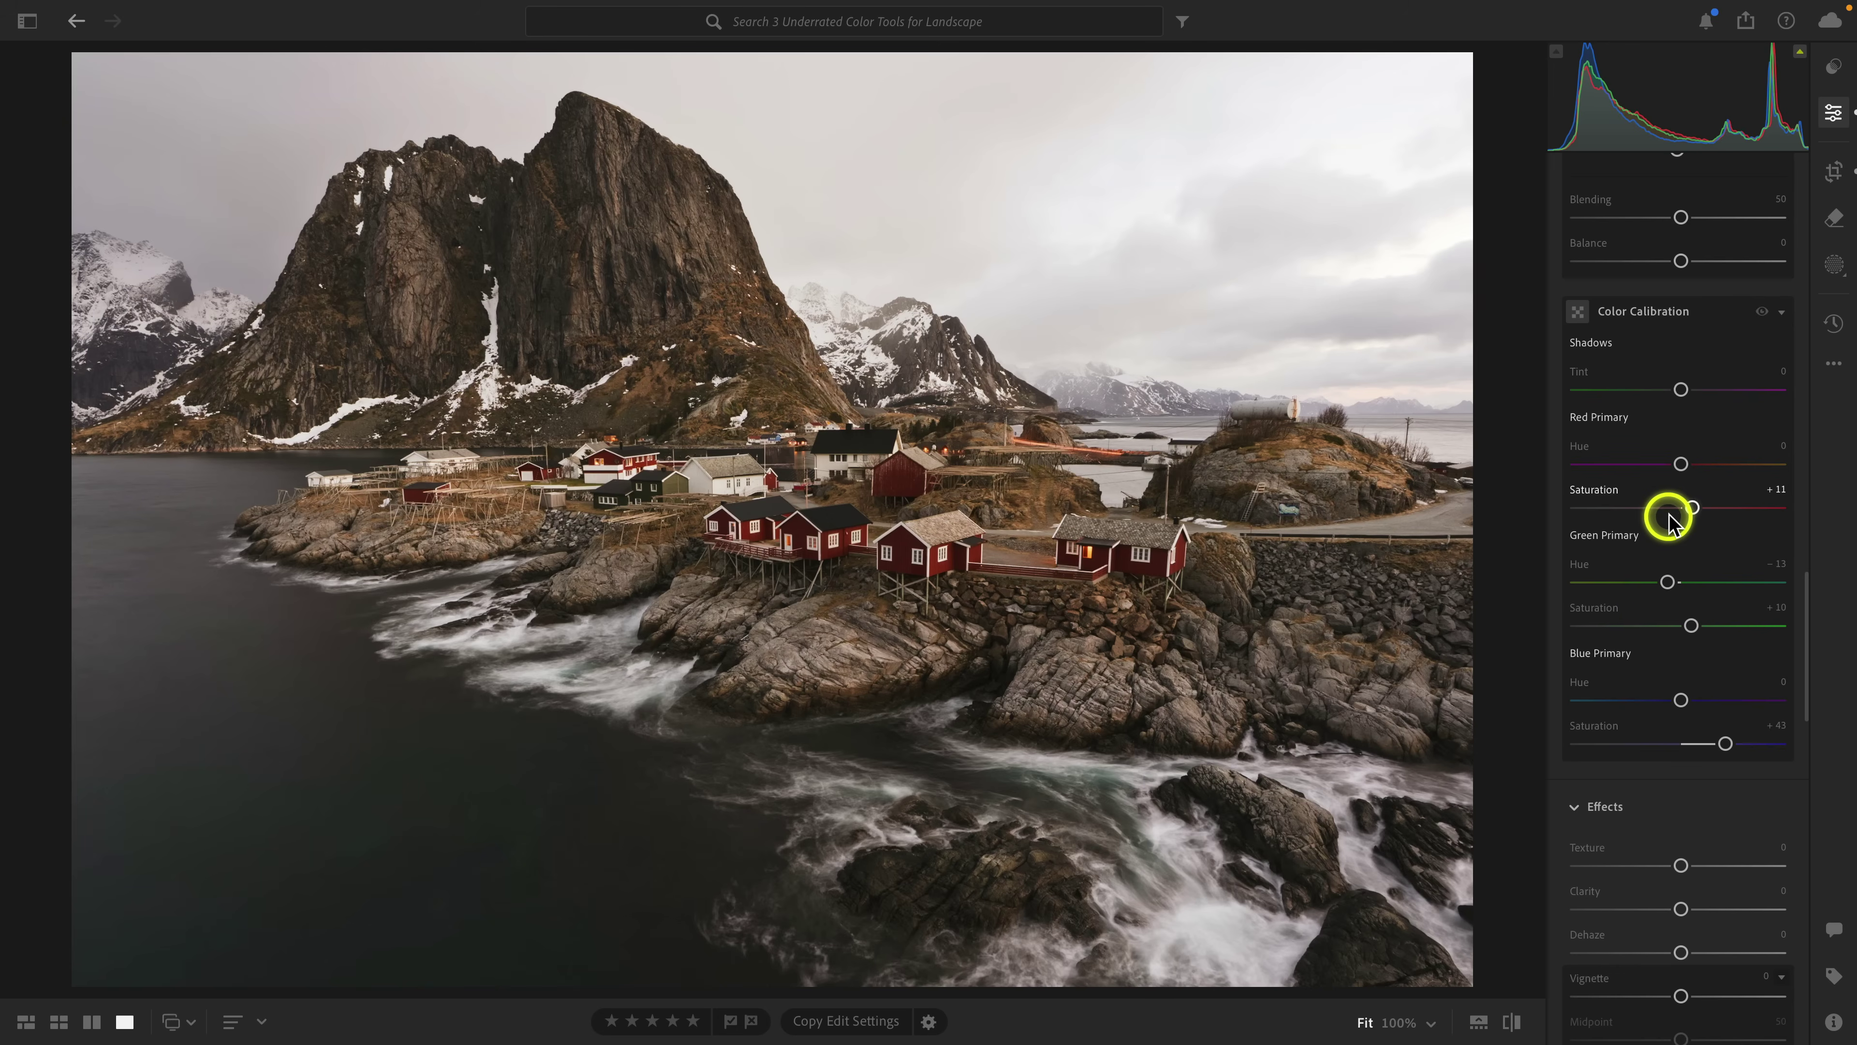
left_click_drag(1680, 465, 1695, 466)
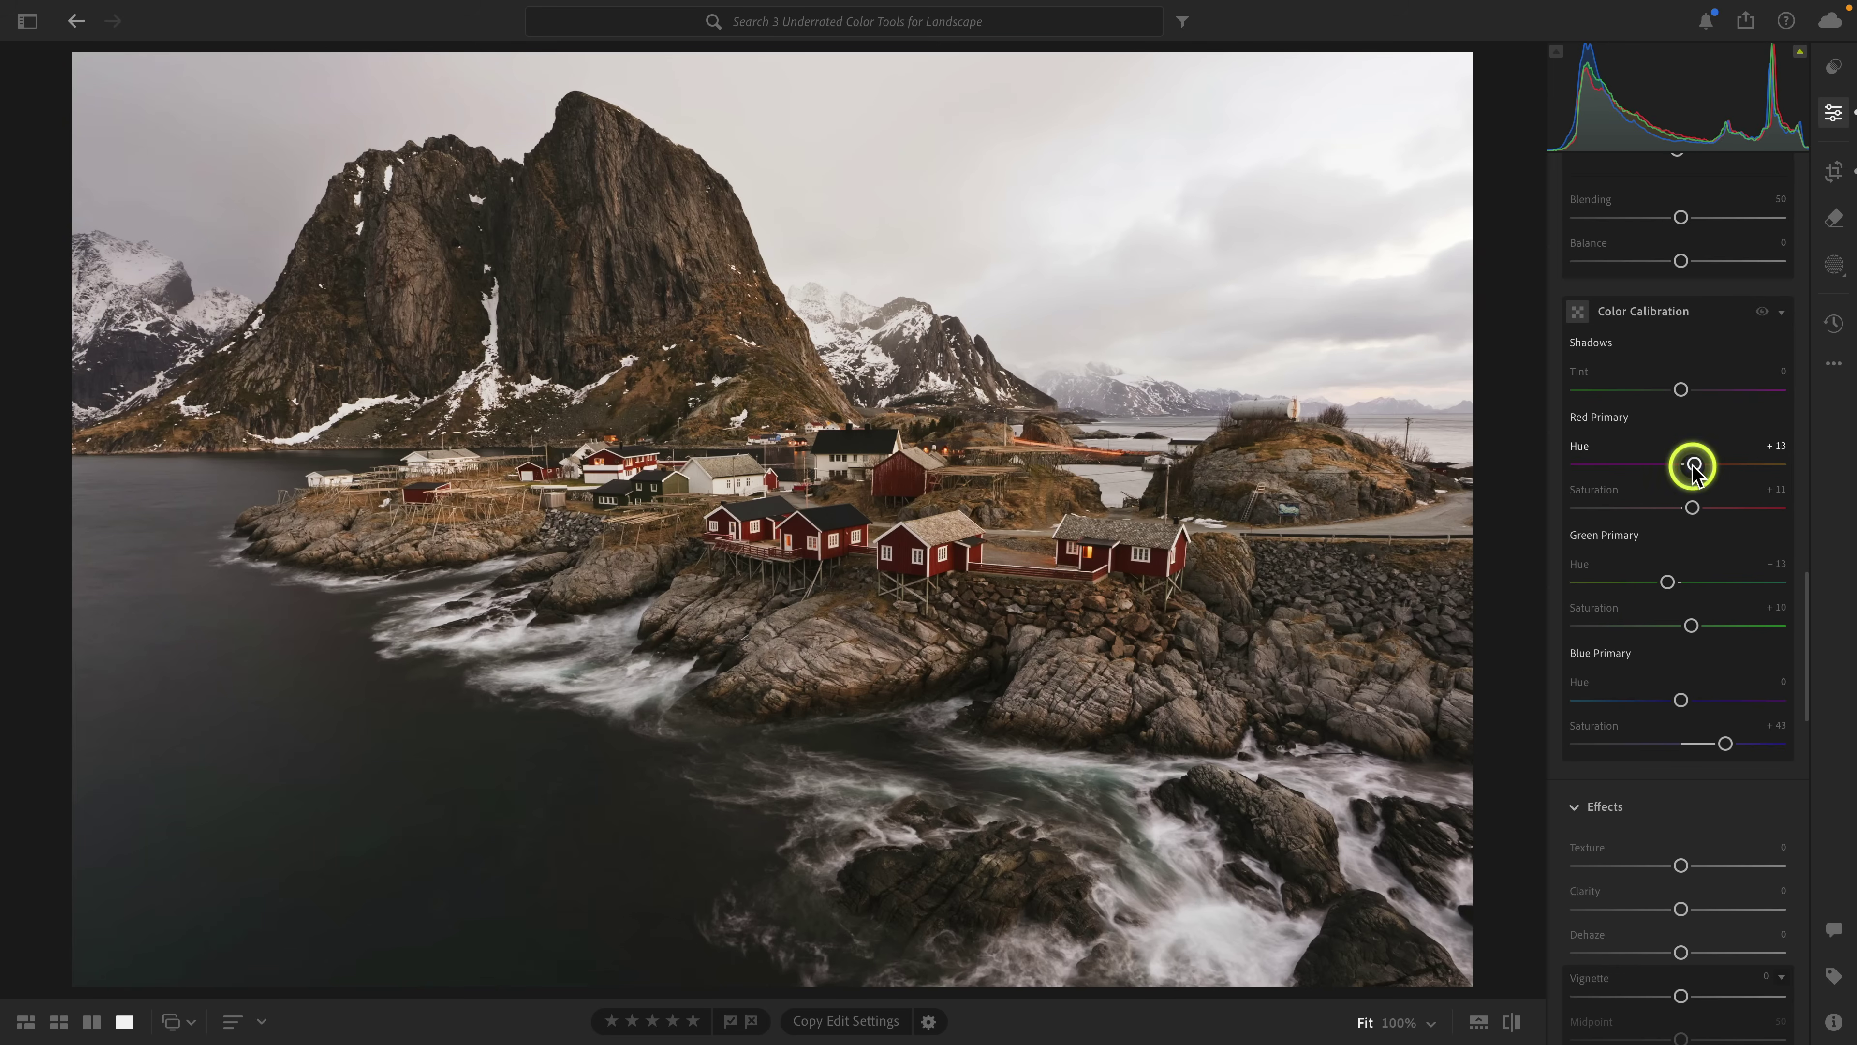
Step: Compare the refined Color Calibration, including the red and green hue shifts, against the uncalibrated photo
left_click(1761, 316)
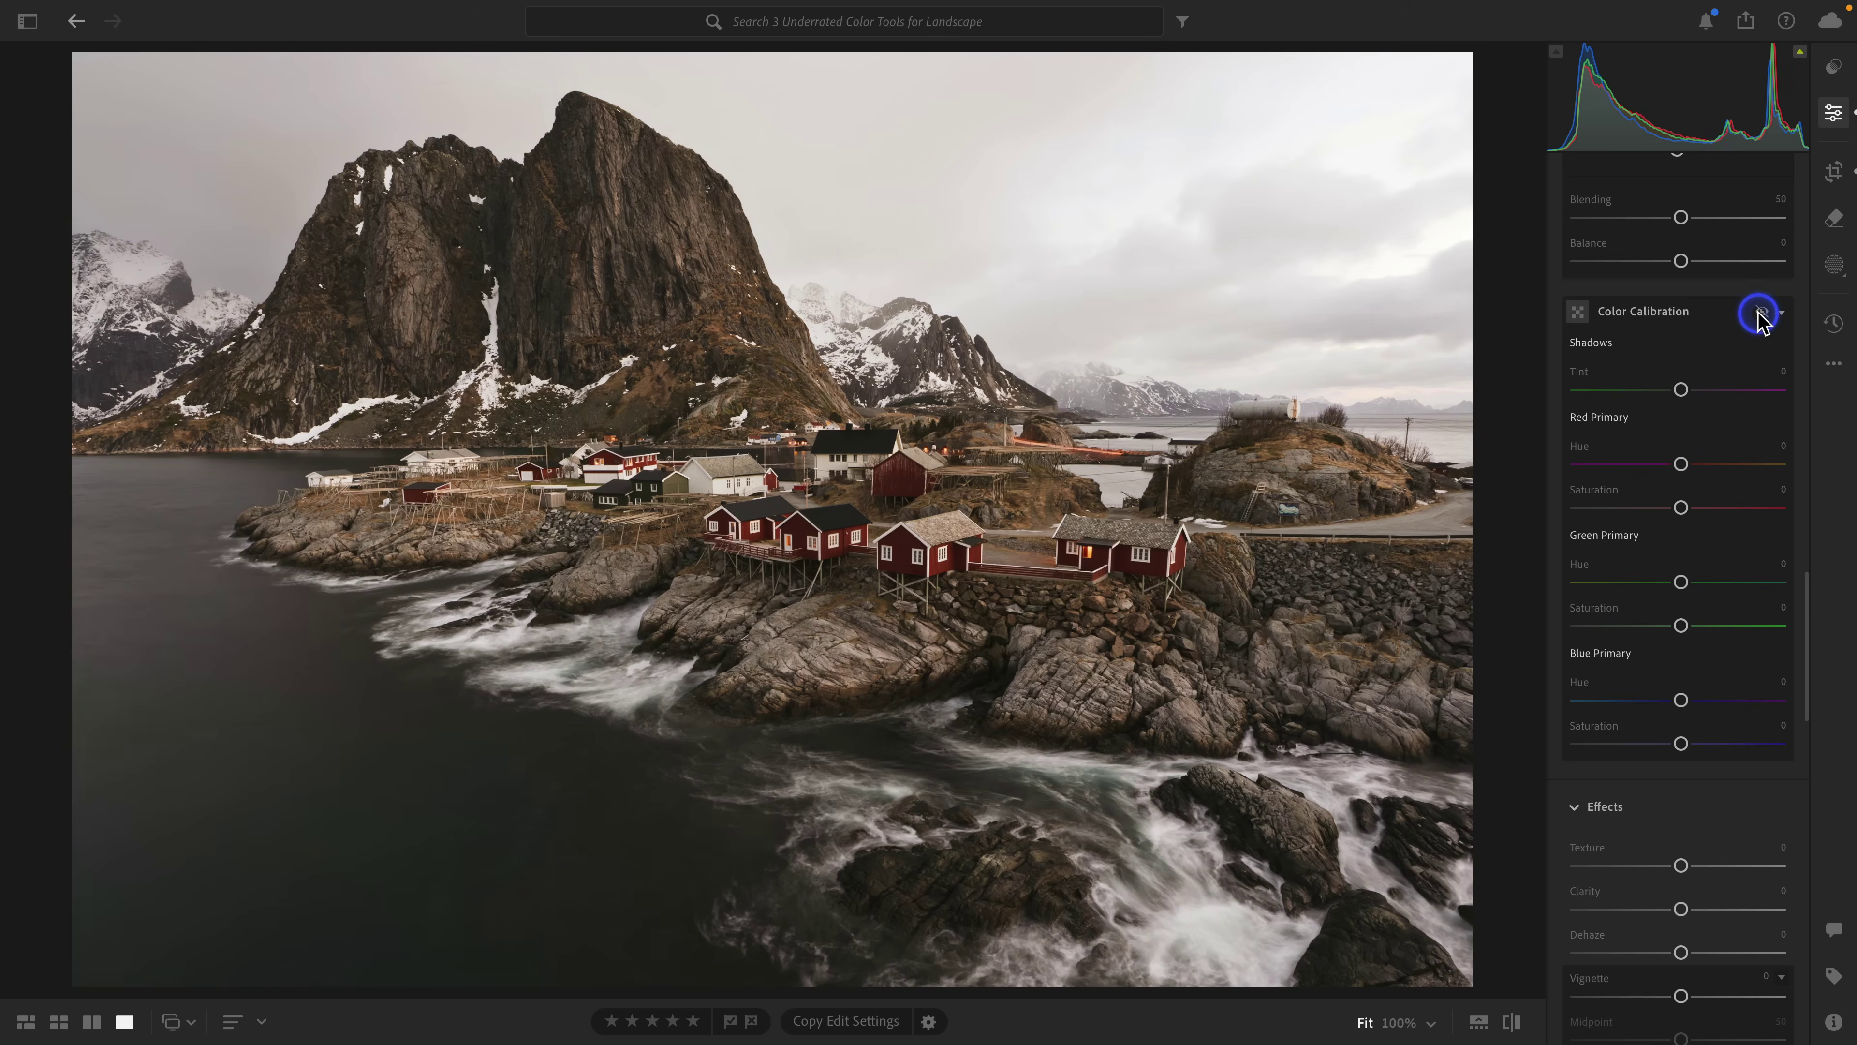
left_click(1761, 315)
left_click(1760, 316)
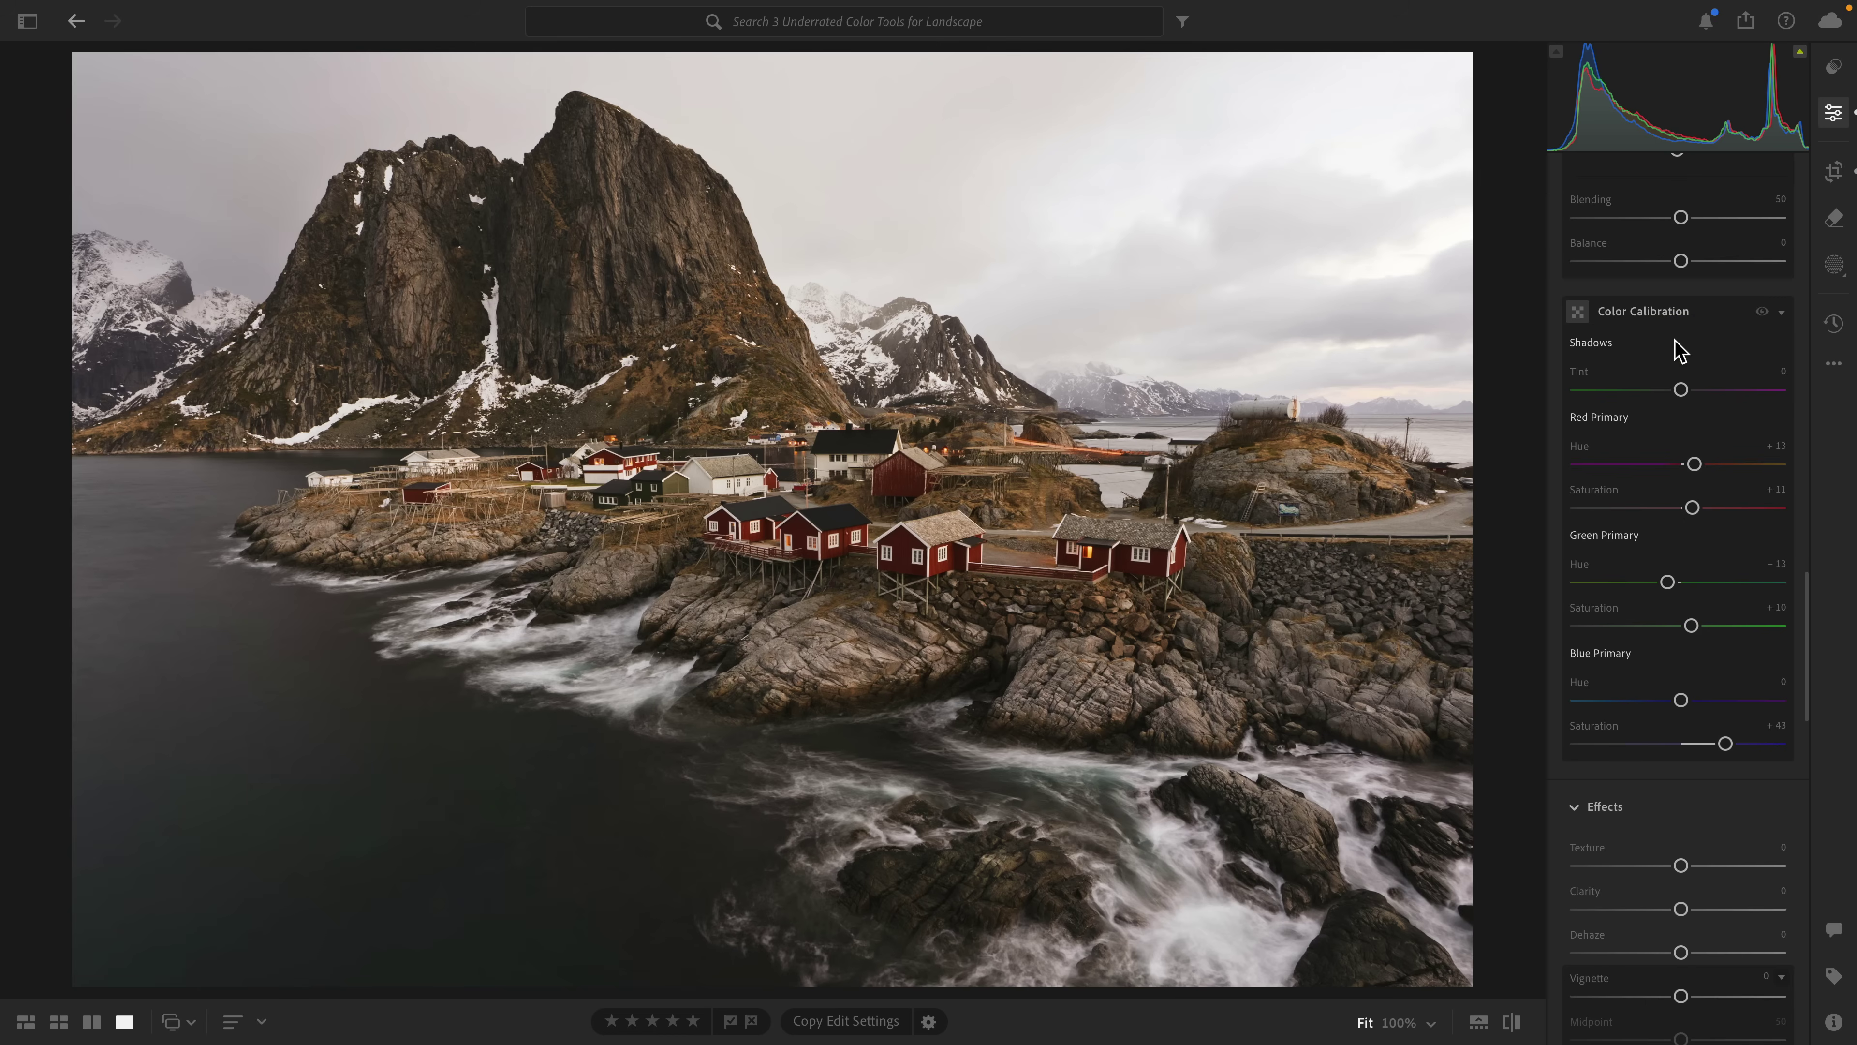
scroll(1678, 352, "up", 15)
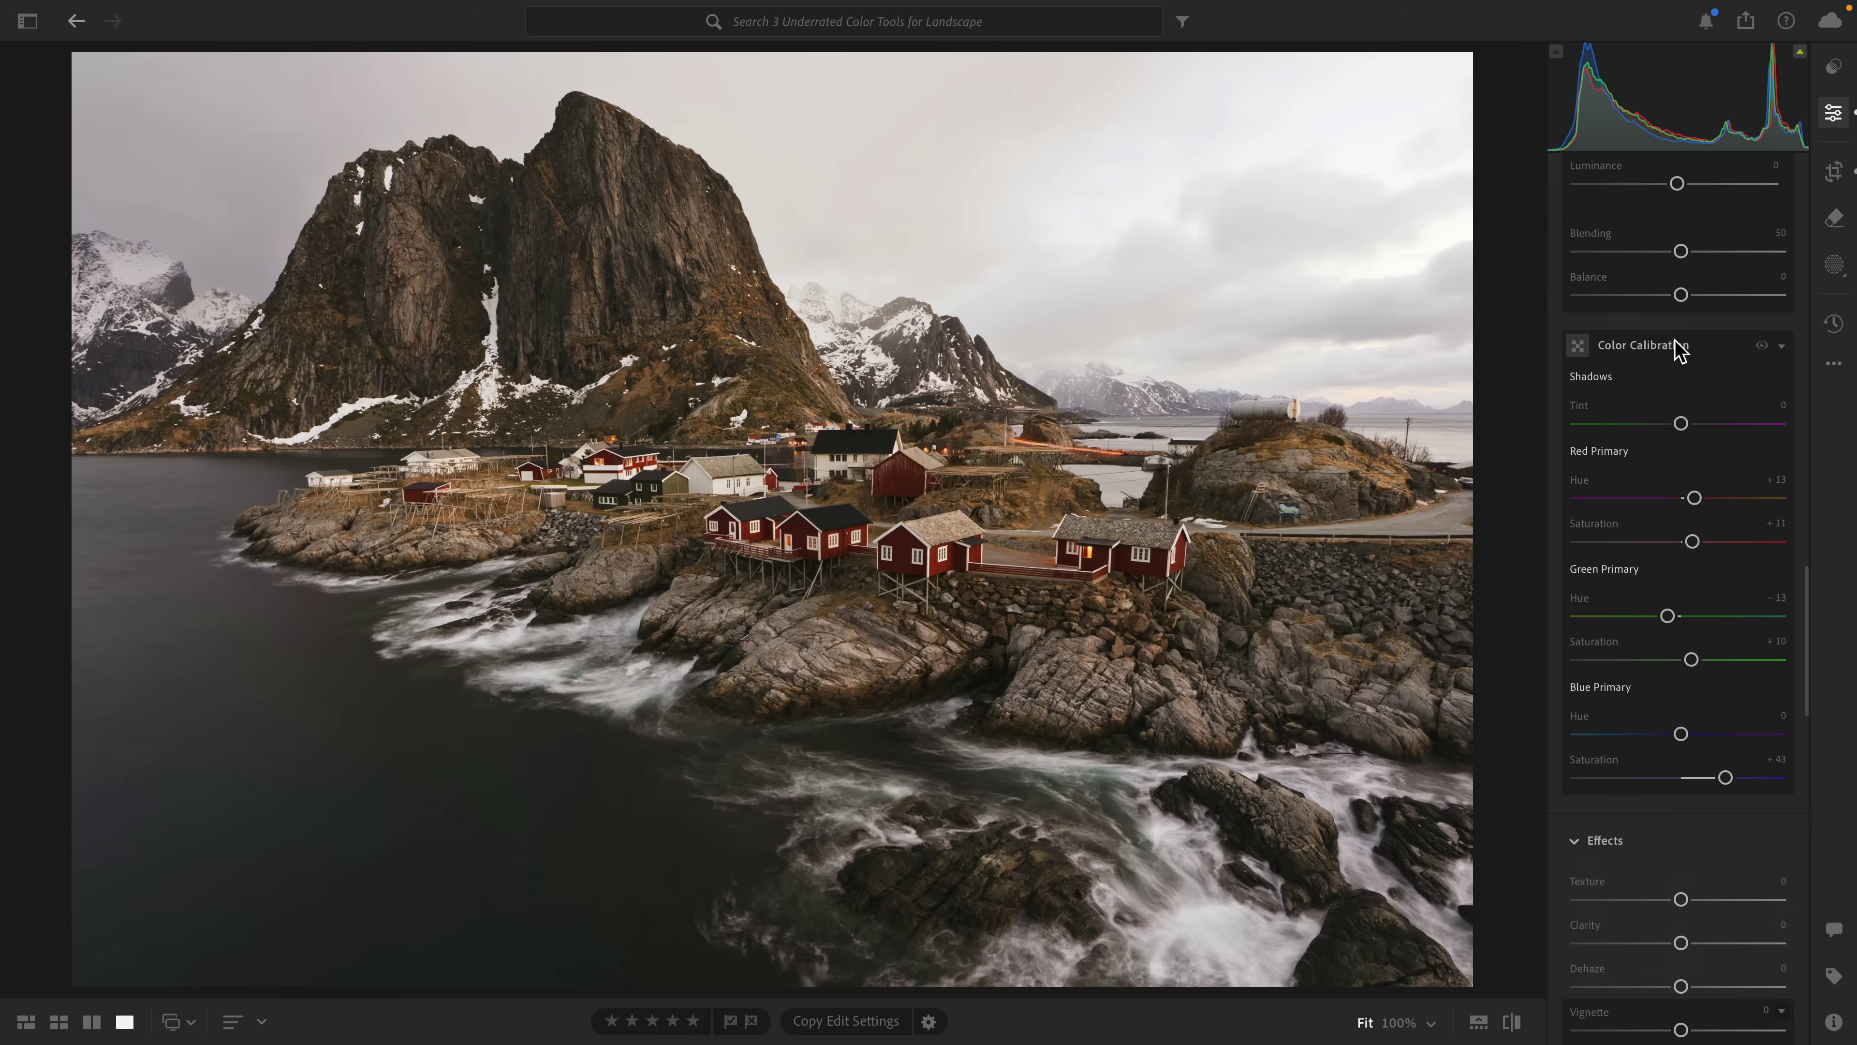
scroll(1679, 351, "up", 5)
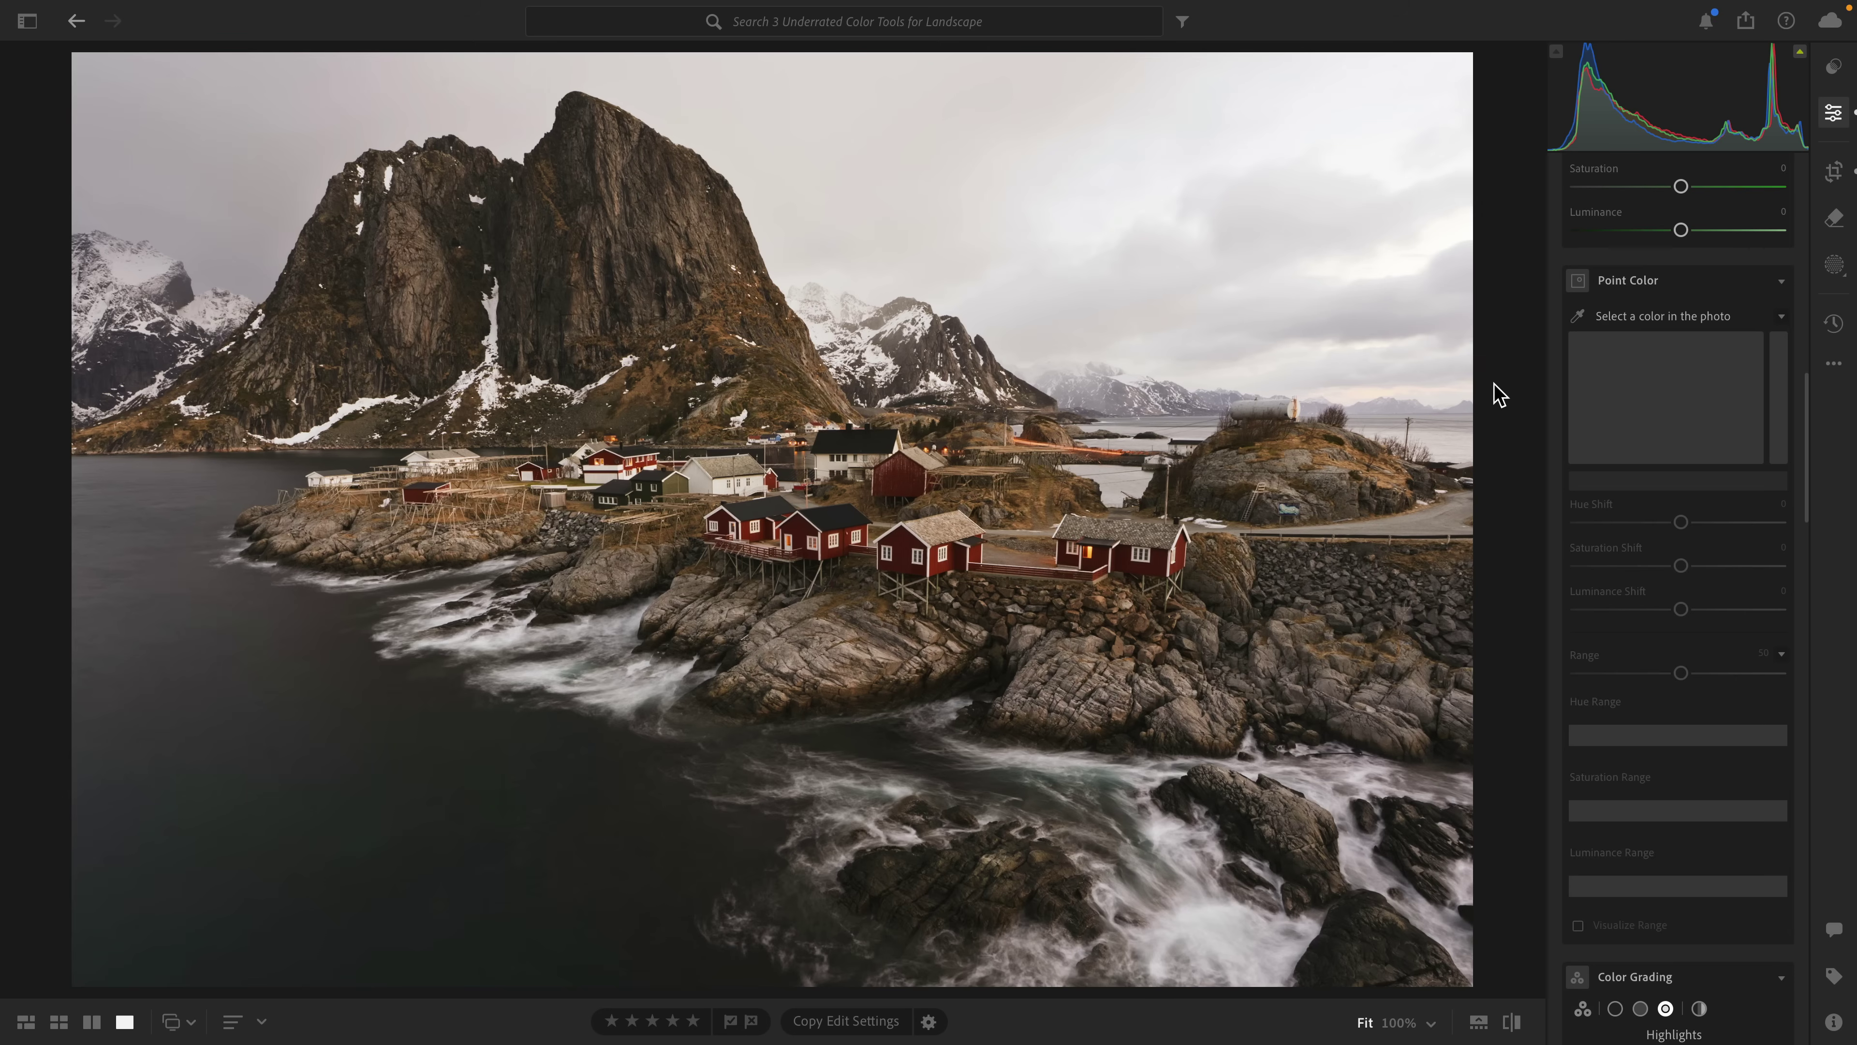
left_click(1642, 303)
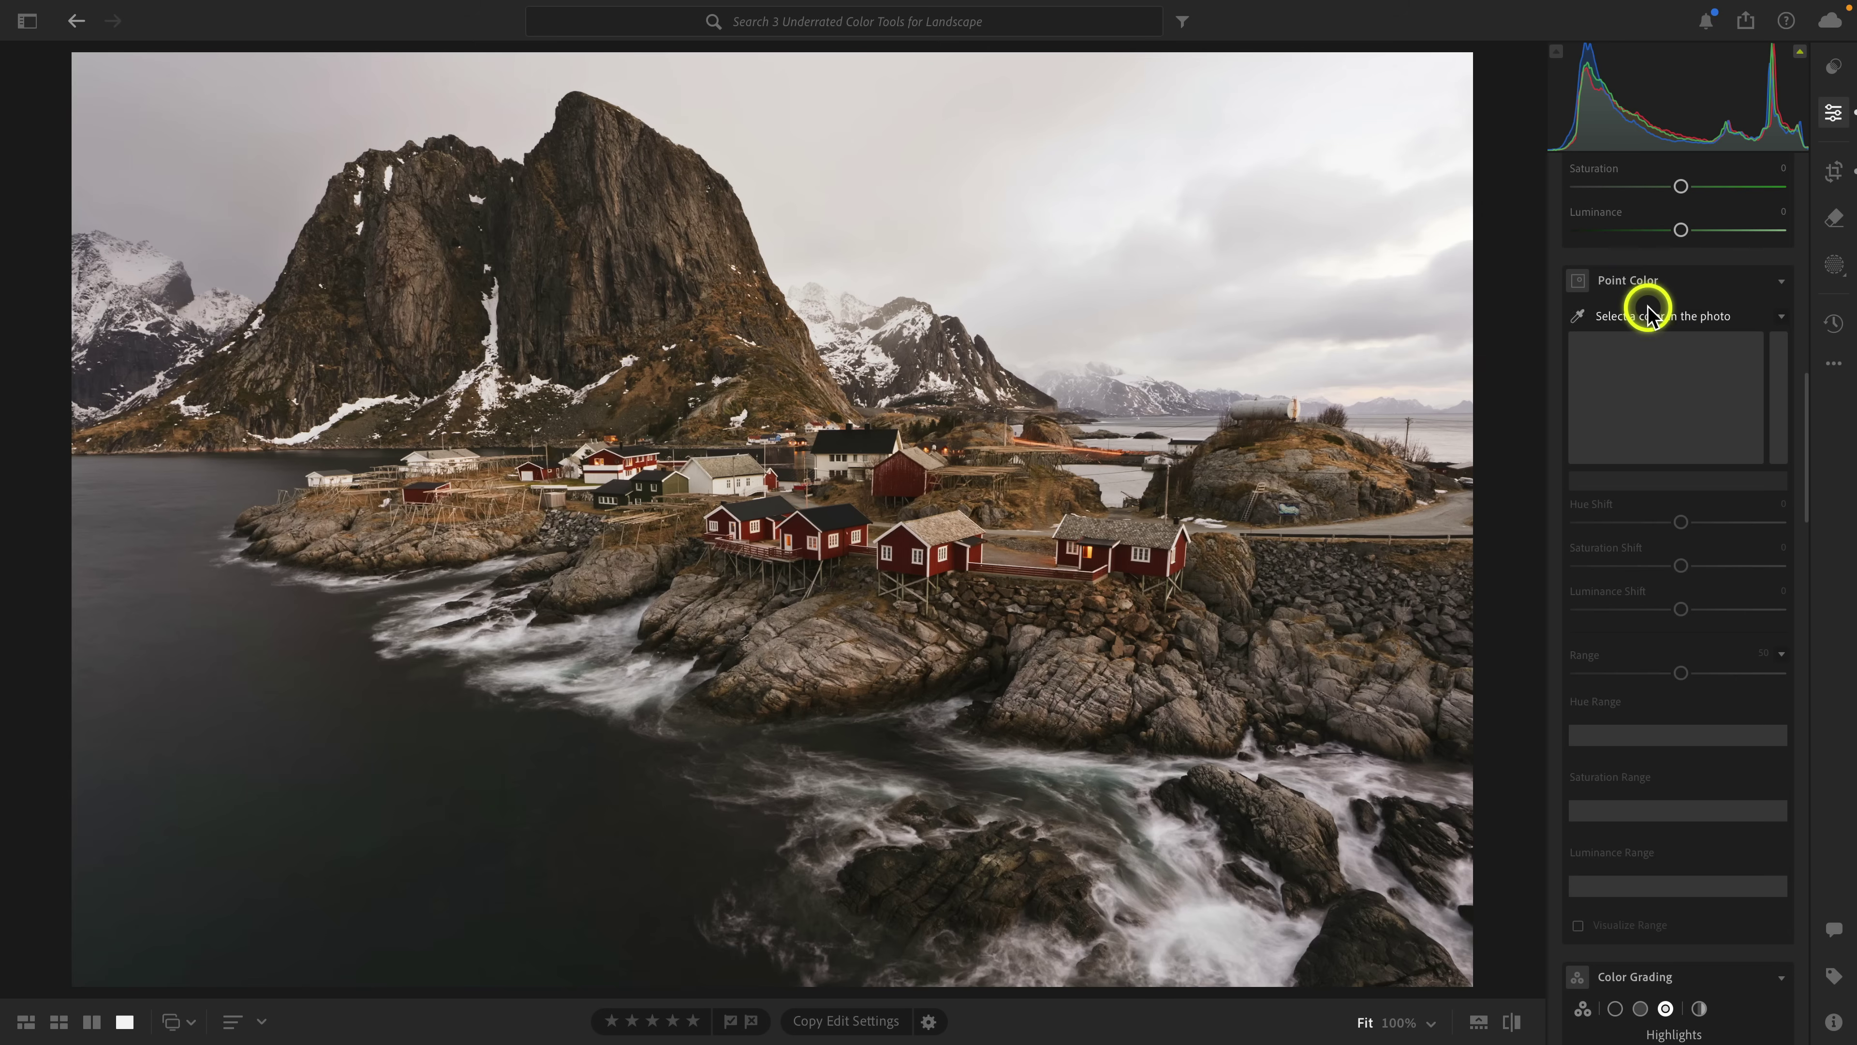
left_click(1534, 382)
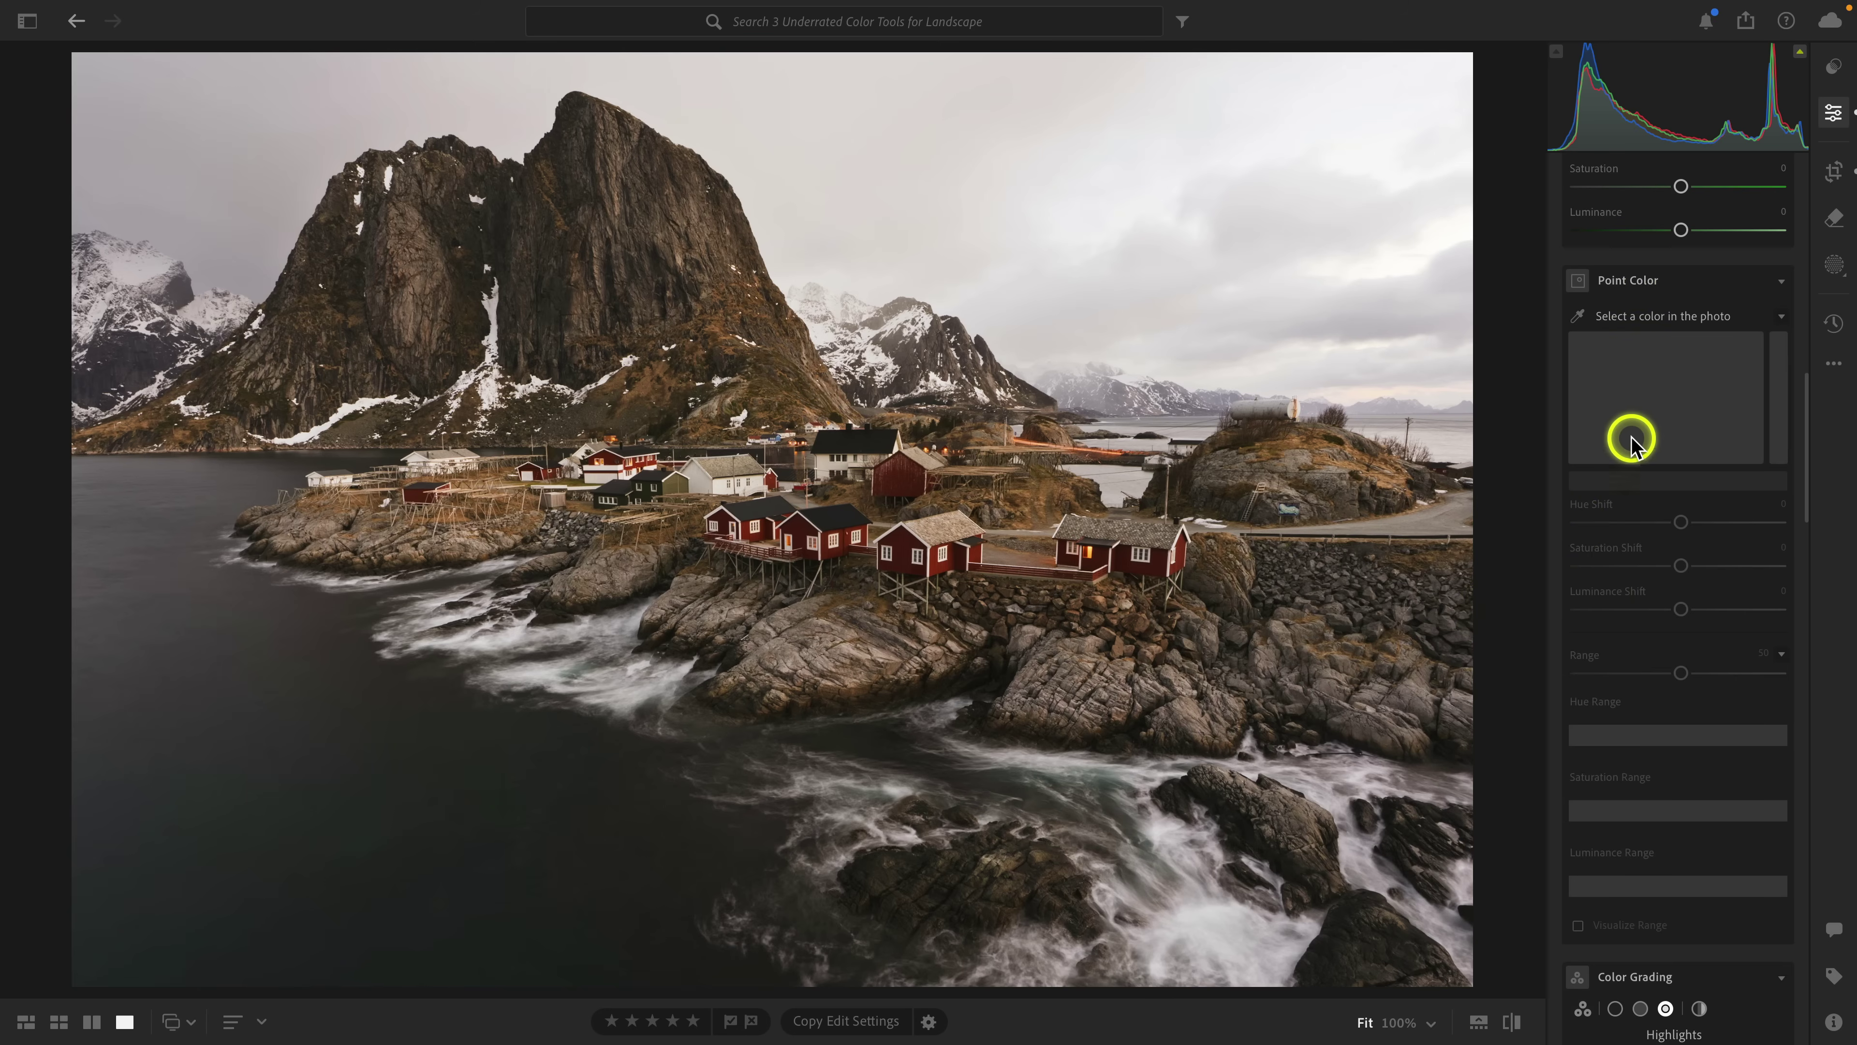
left_click(1592, 316)
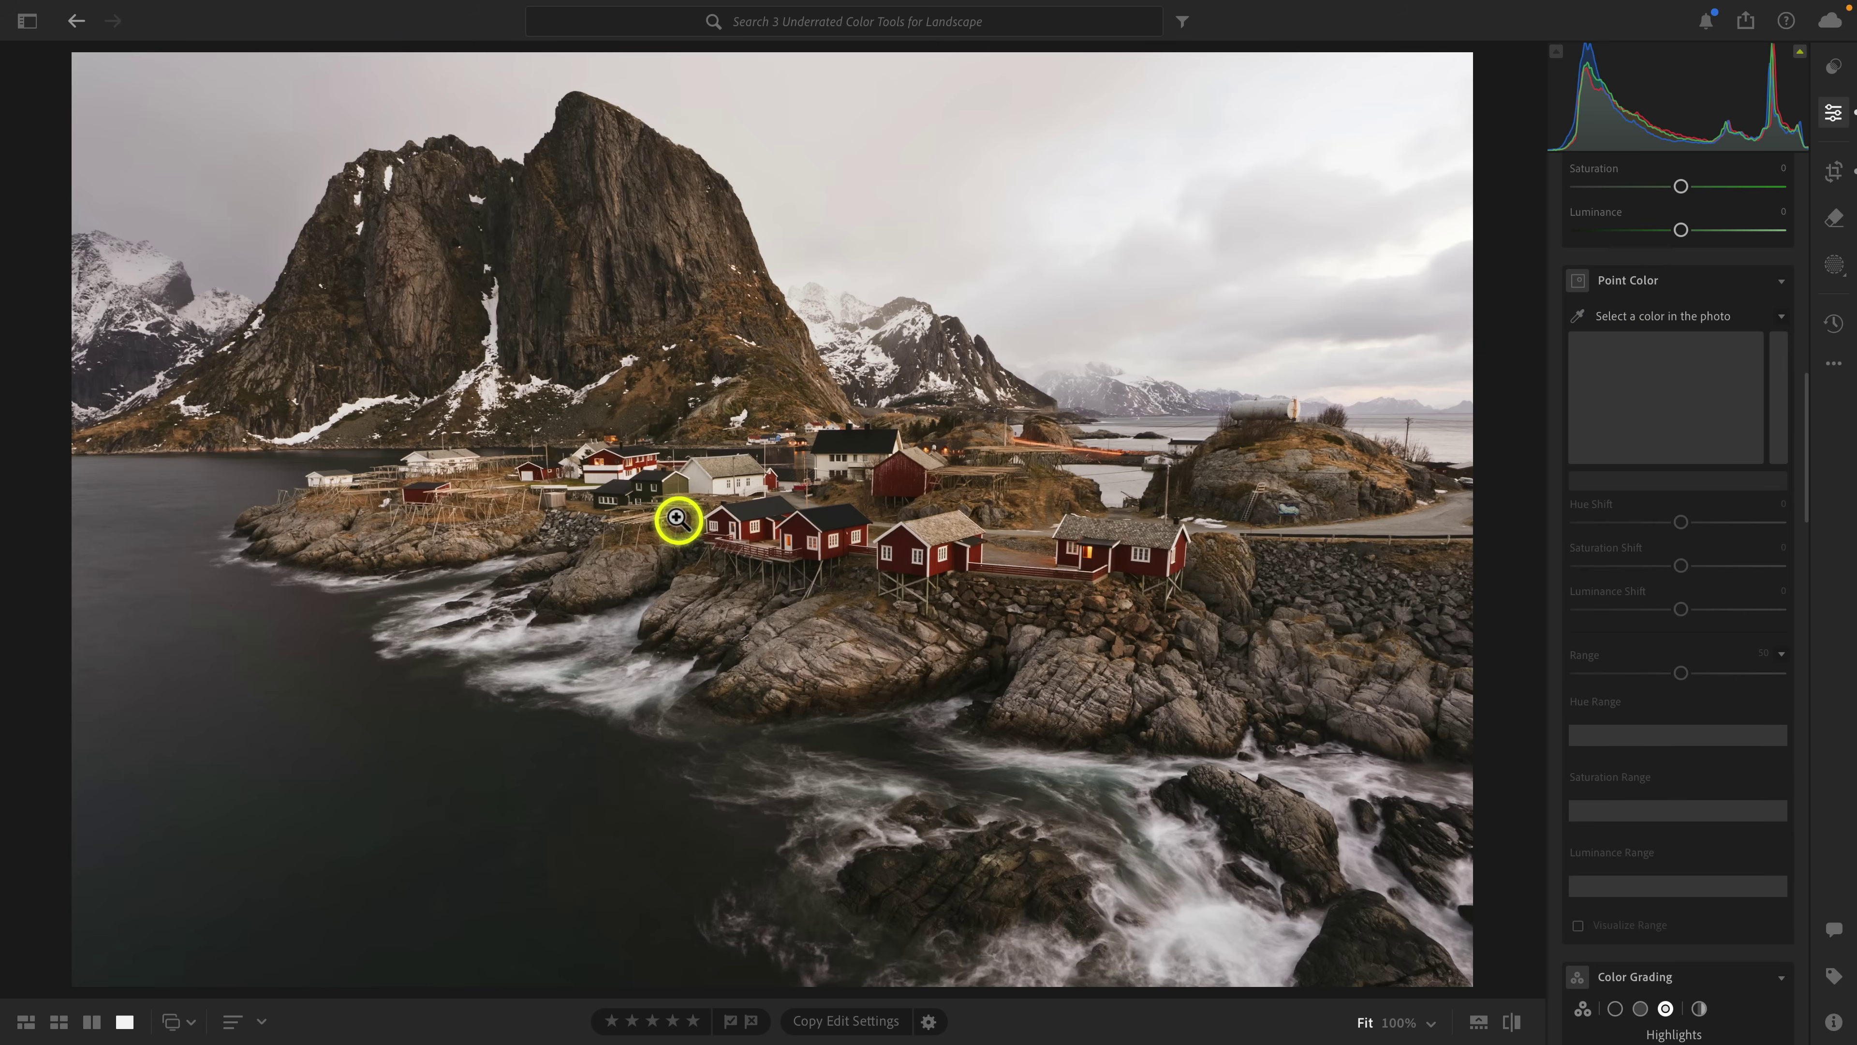
Step: Create an Objects mask with a rectangular selection around the row of red cabins and check its coverage with the overlay
left_click(1834, 270)
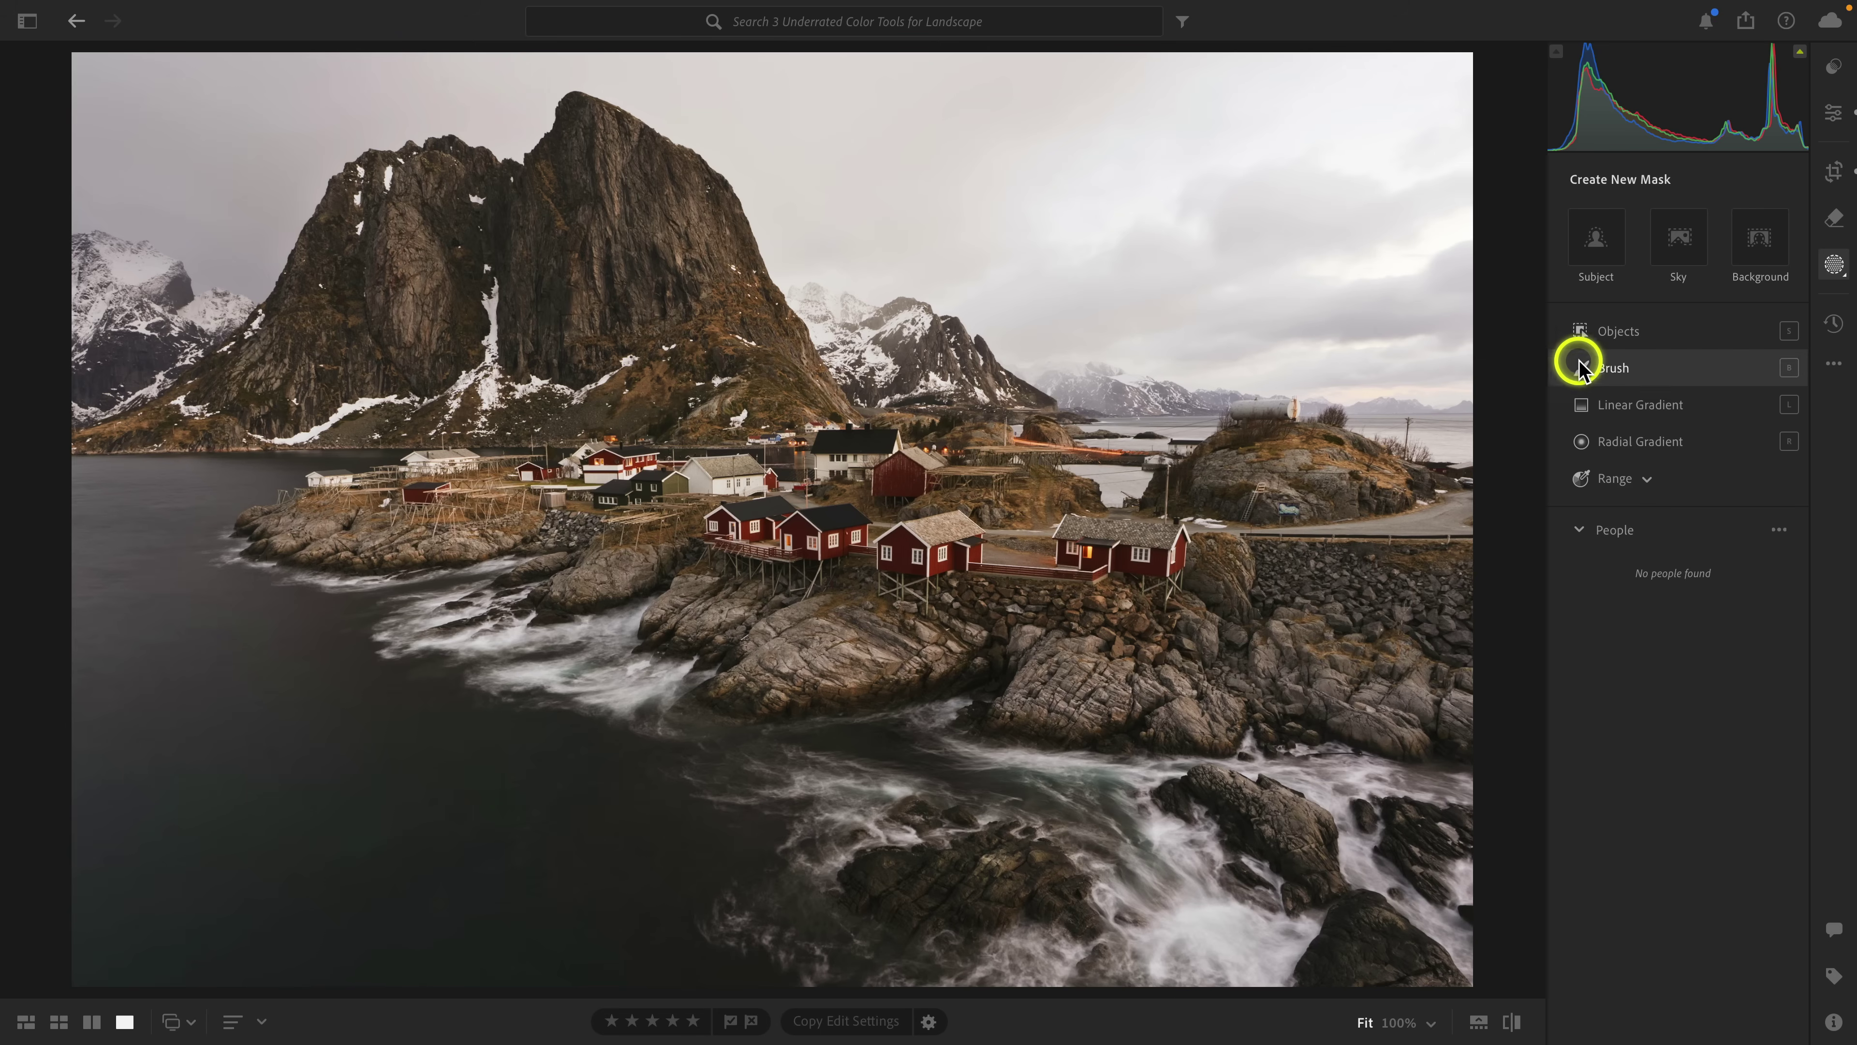
left_click(1611, 333)
left_click(1612, 457)
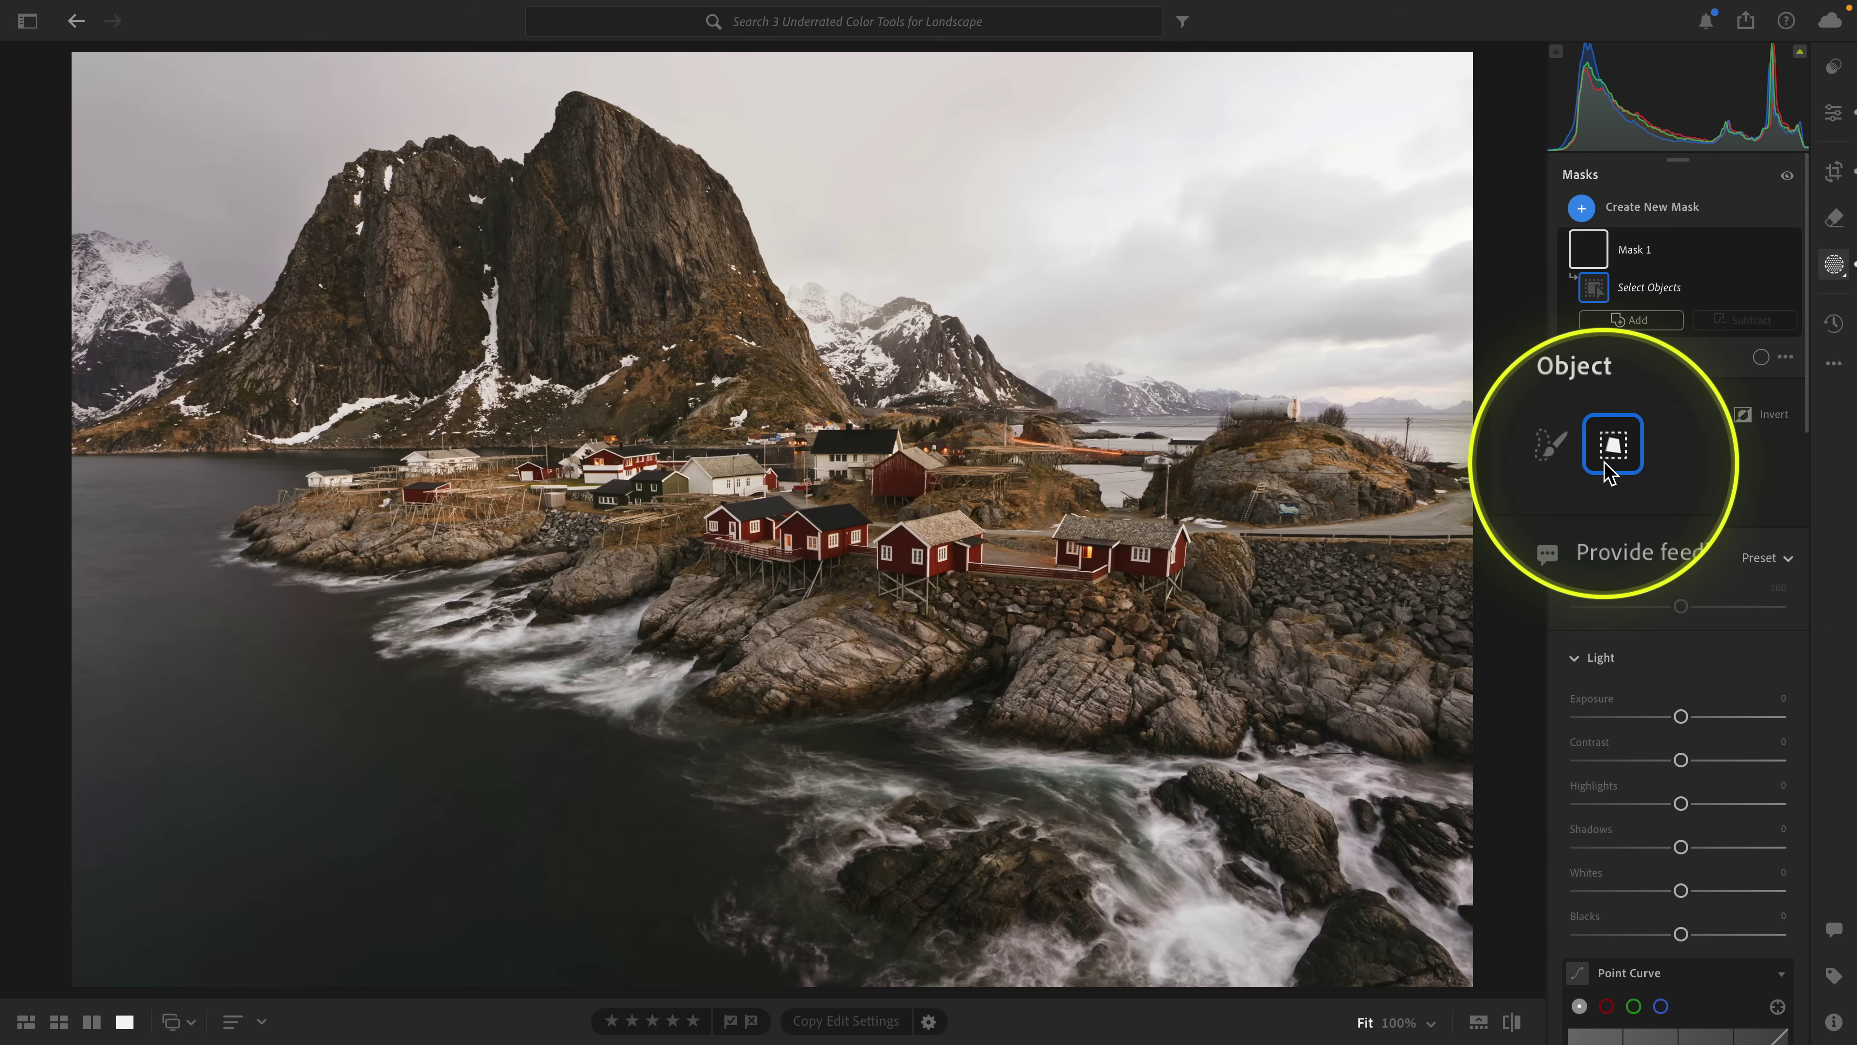
left_click_drag(1218, 619, 406, 418)
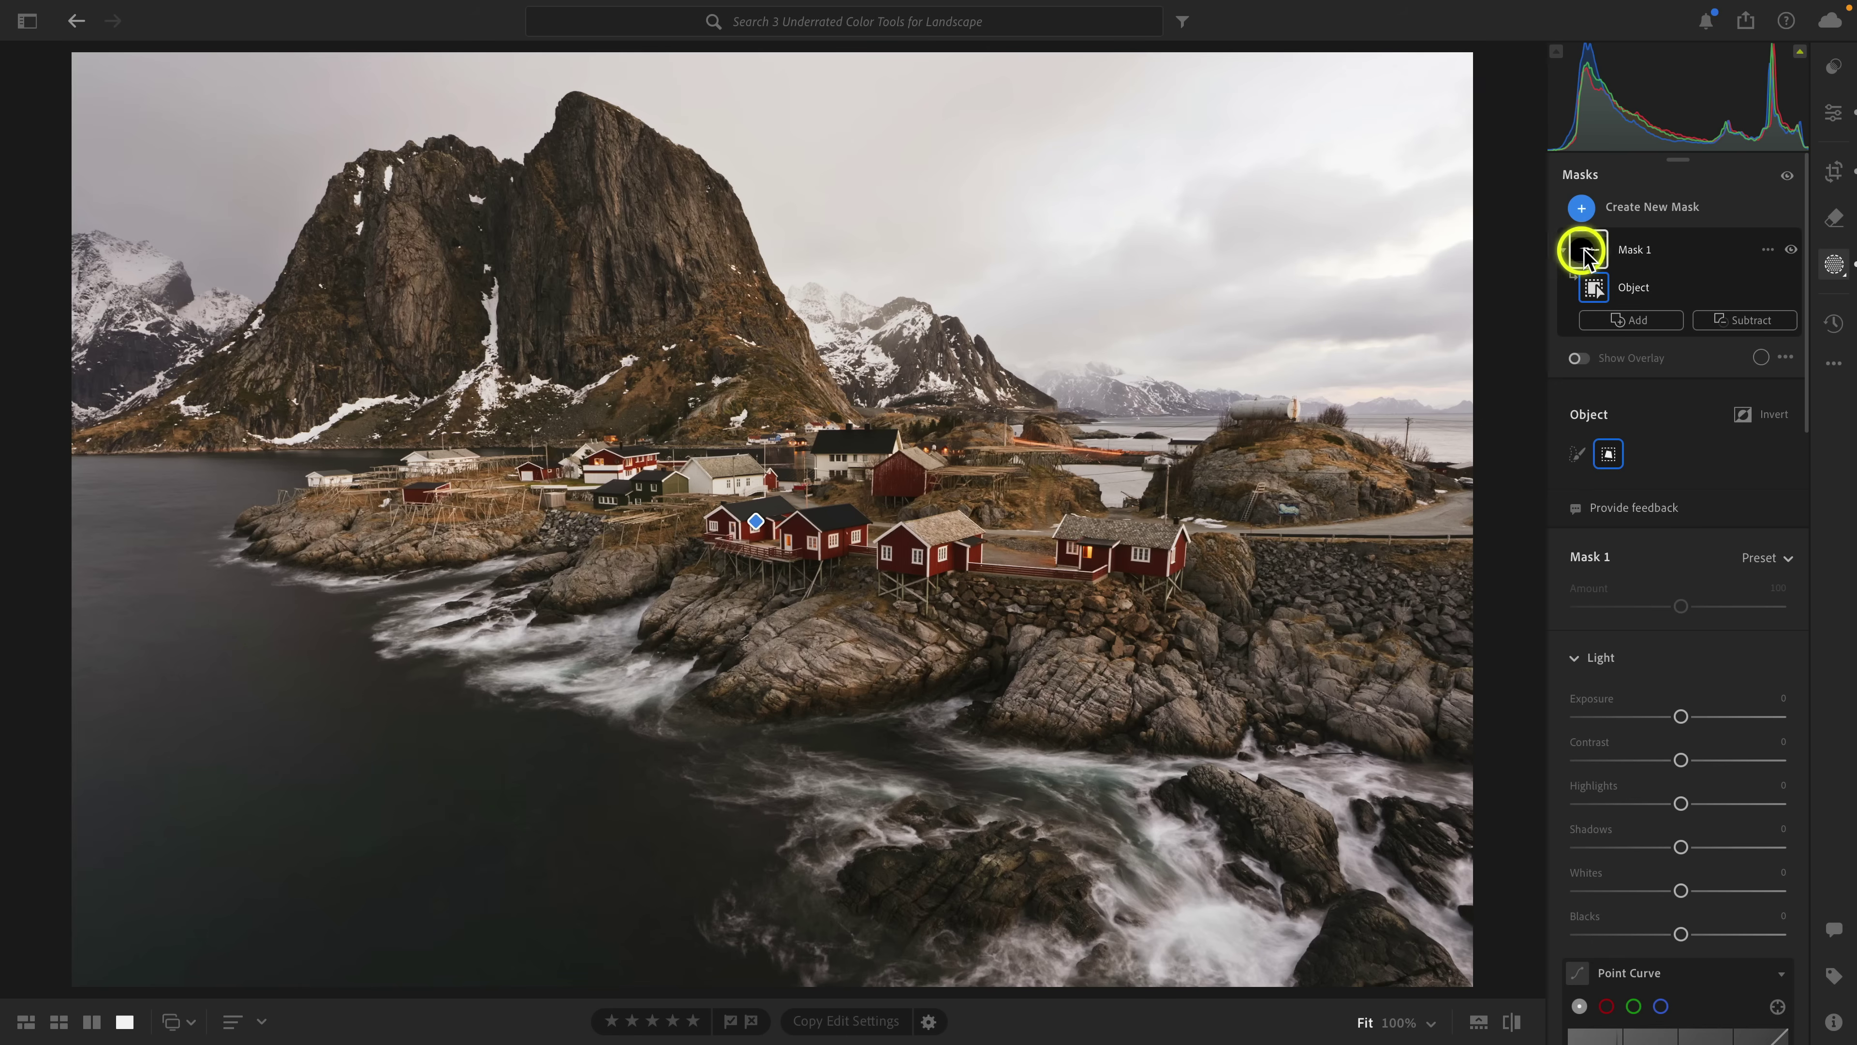
mouse_move(1592, 250)
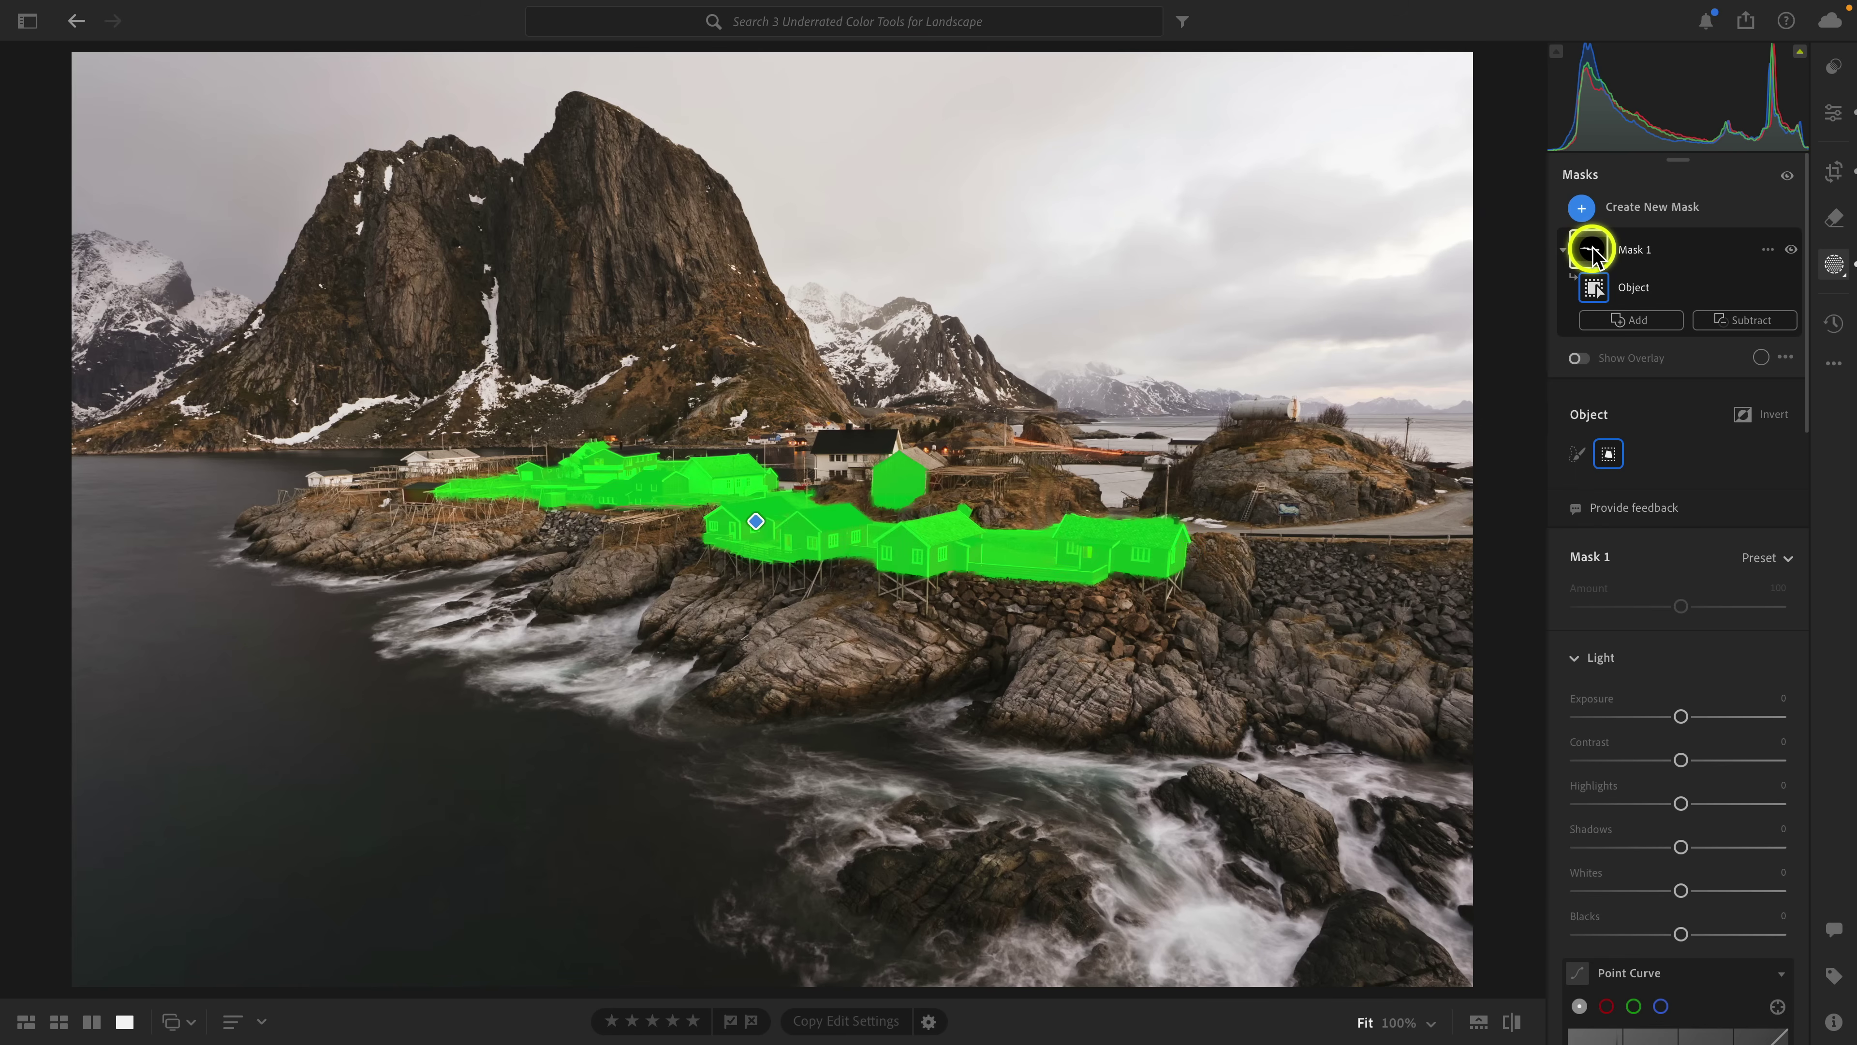
left_click(1593, 248)
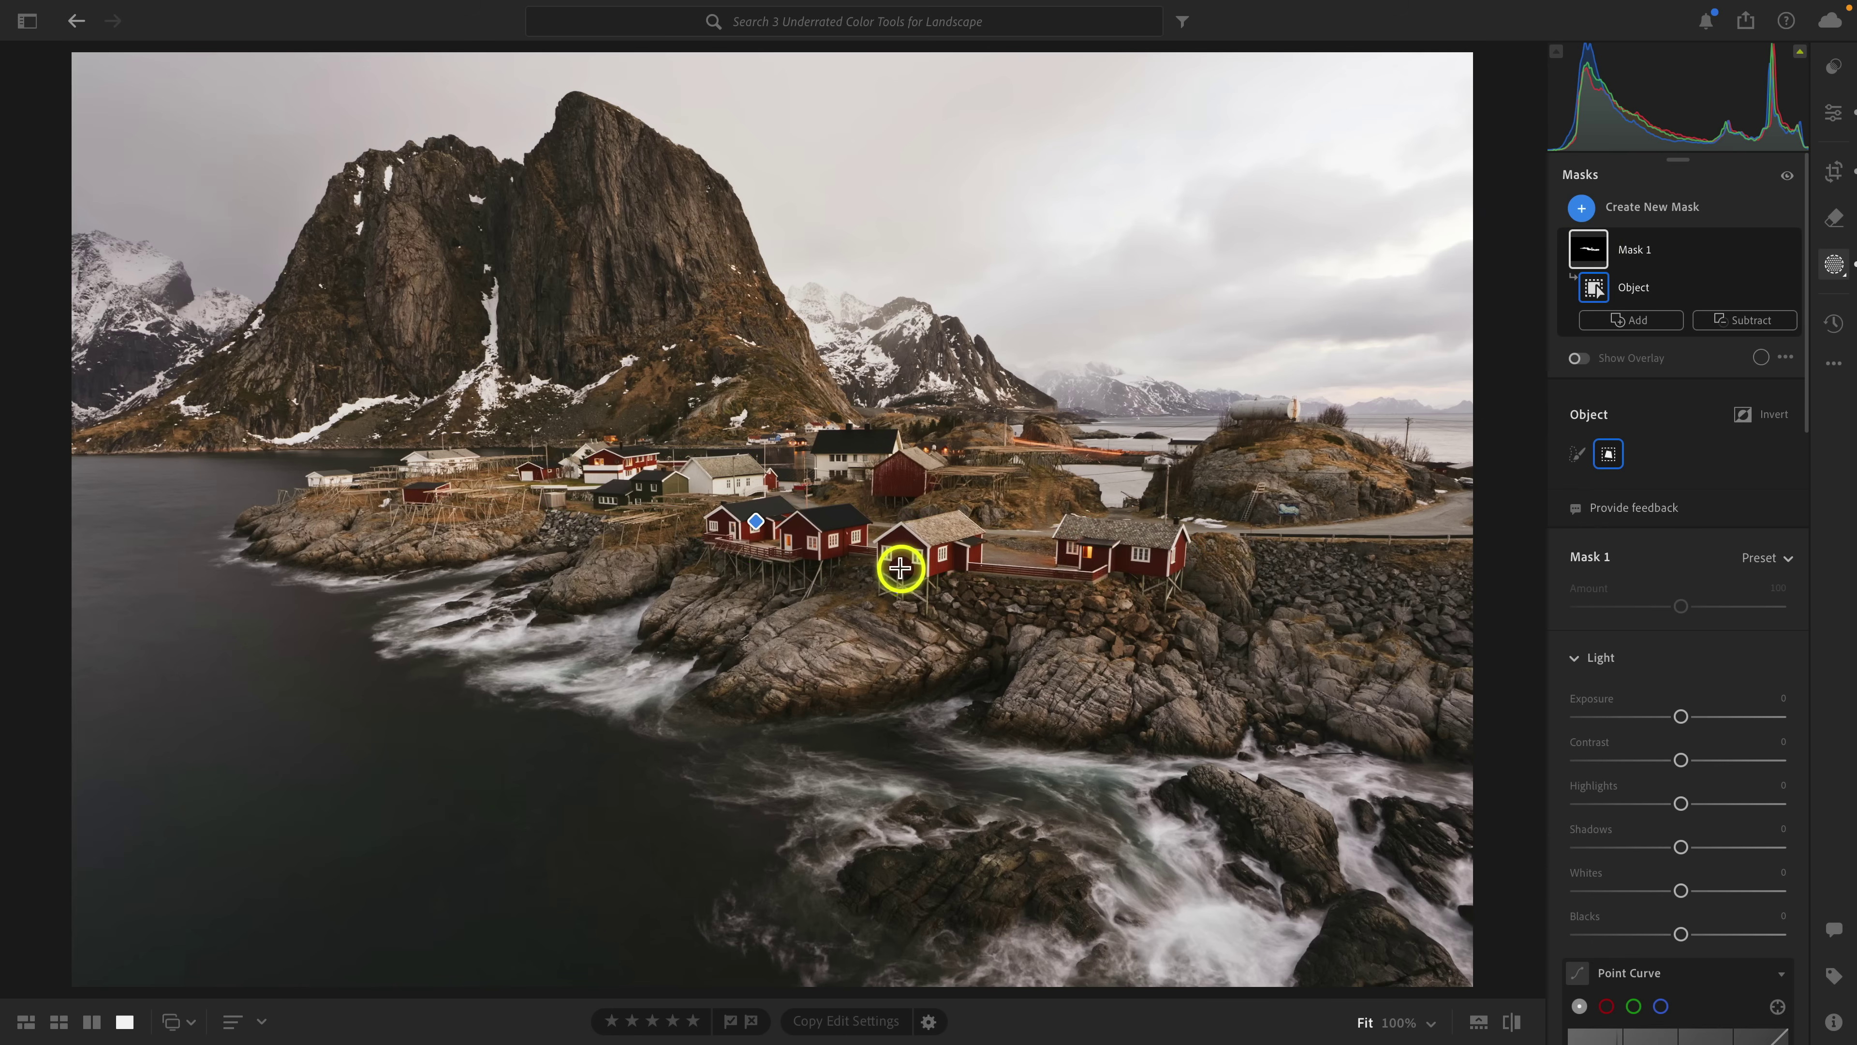
left_click(1391, 632)
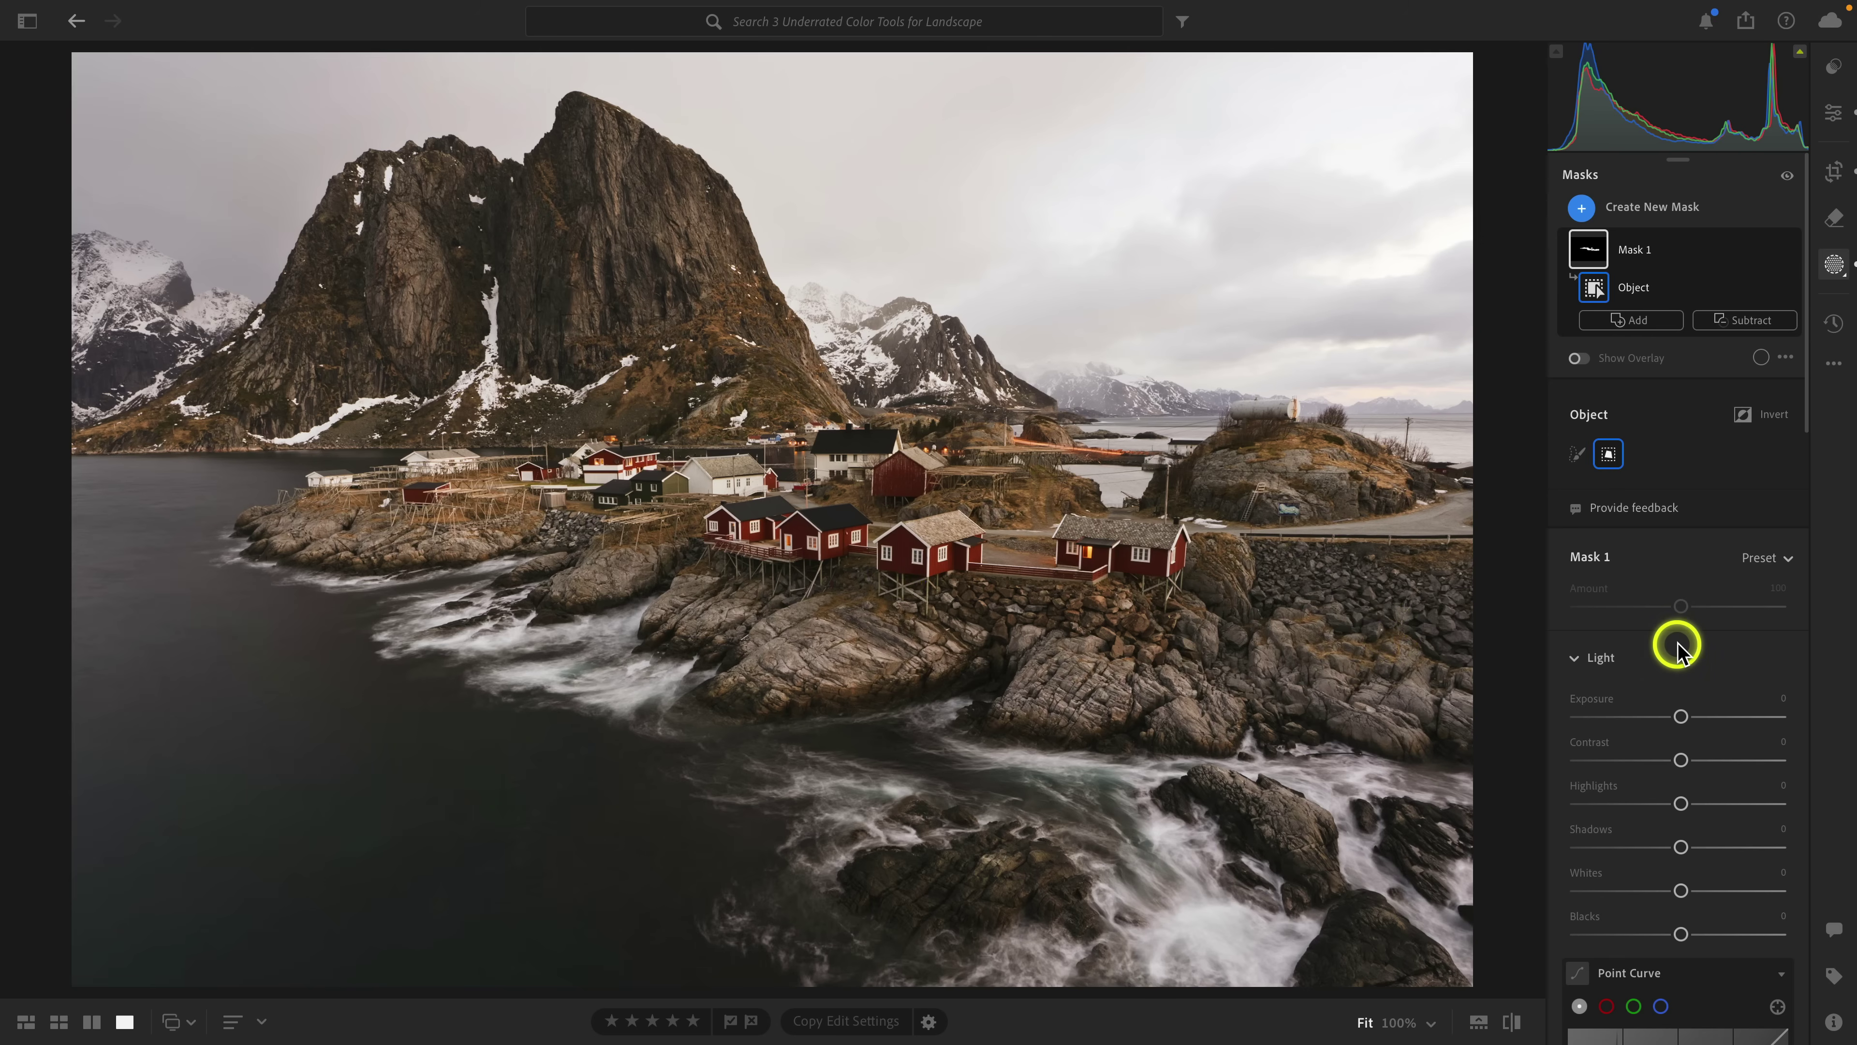
Step: Sample the red wall of the middle front cabin as a Point Color within the cabin mask
scroll(1676, 644, "down", 10)
scroll(1674, 648, "down", 7)
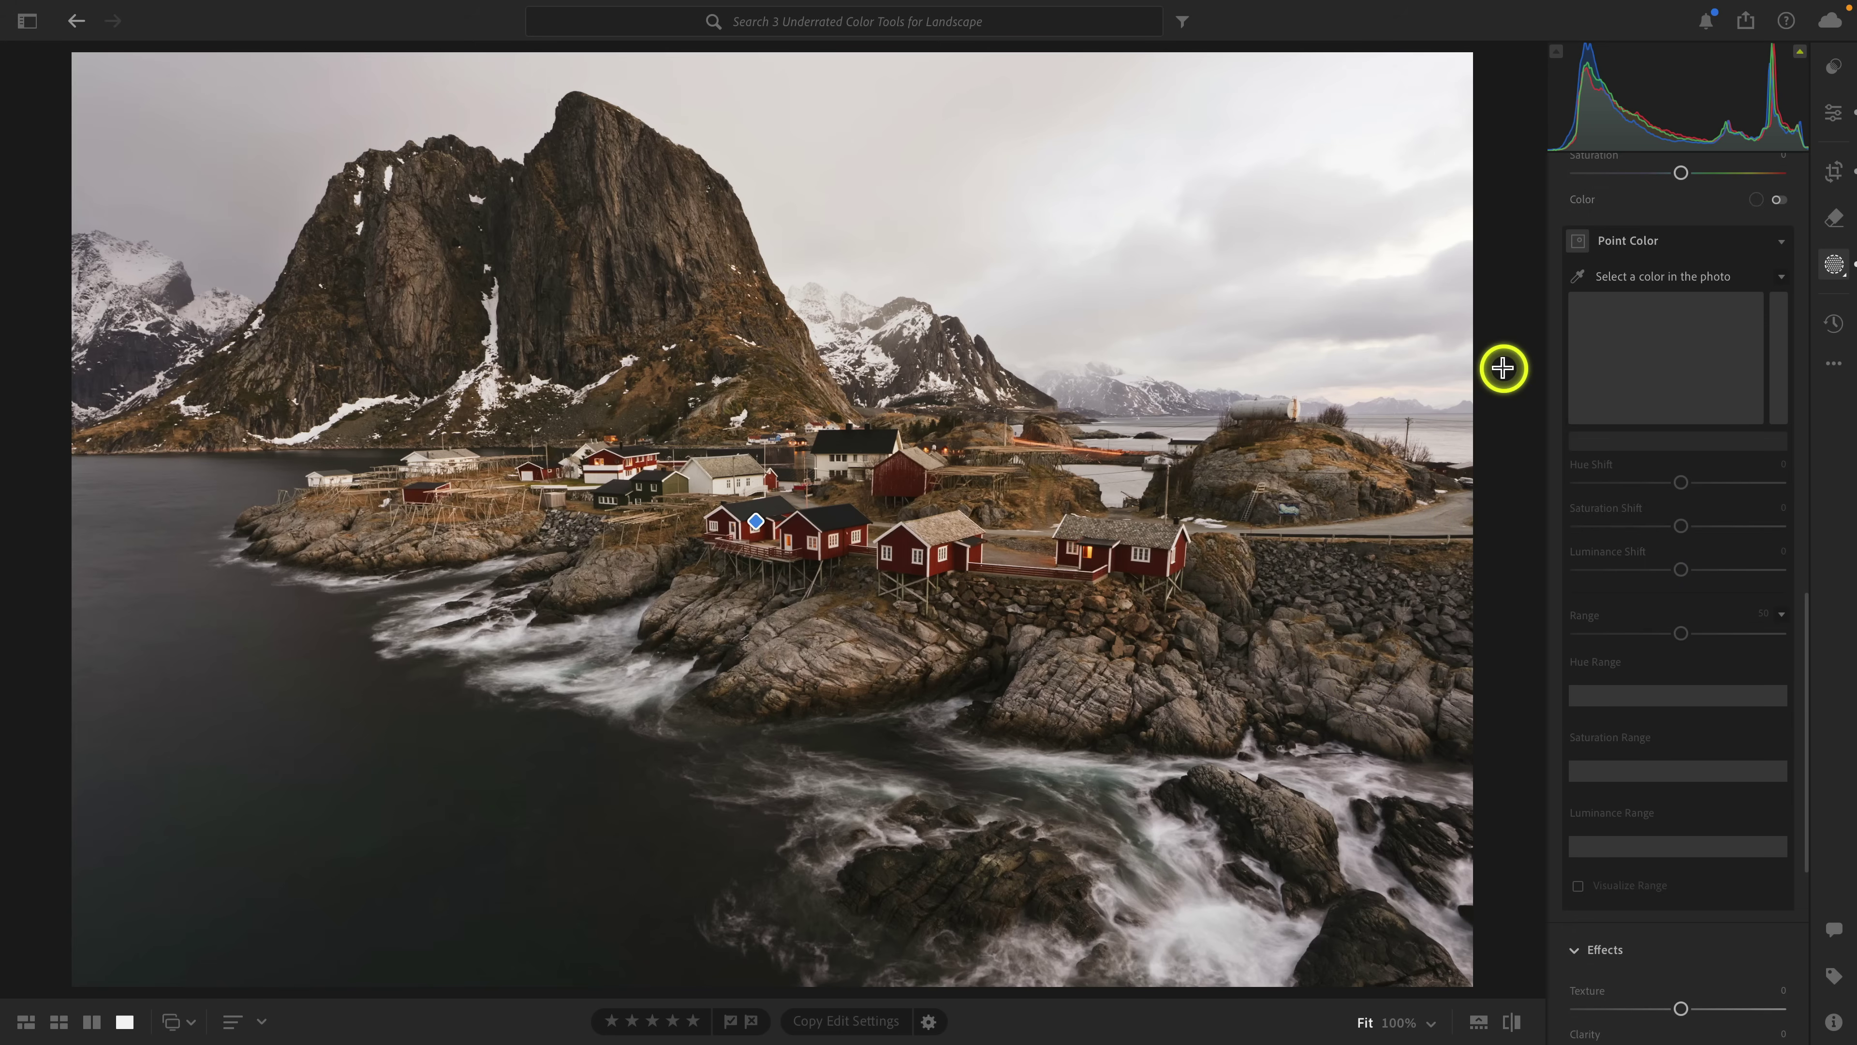
left_click(1576, 279)
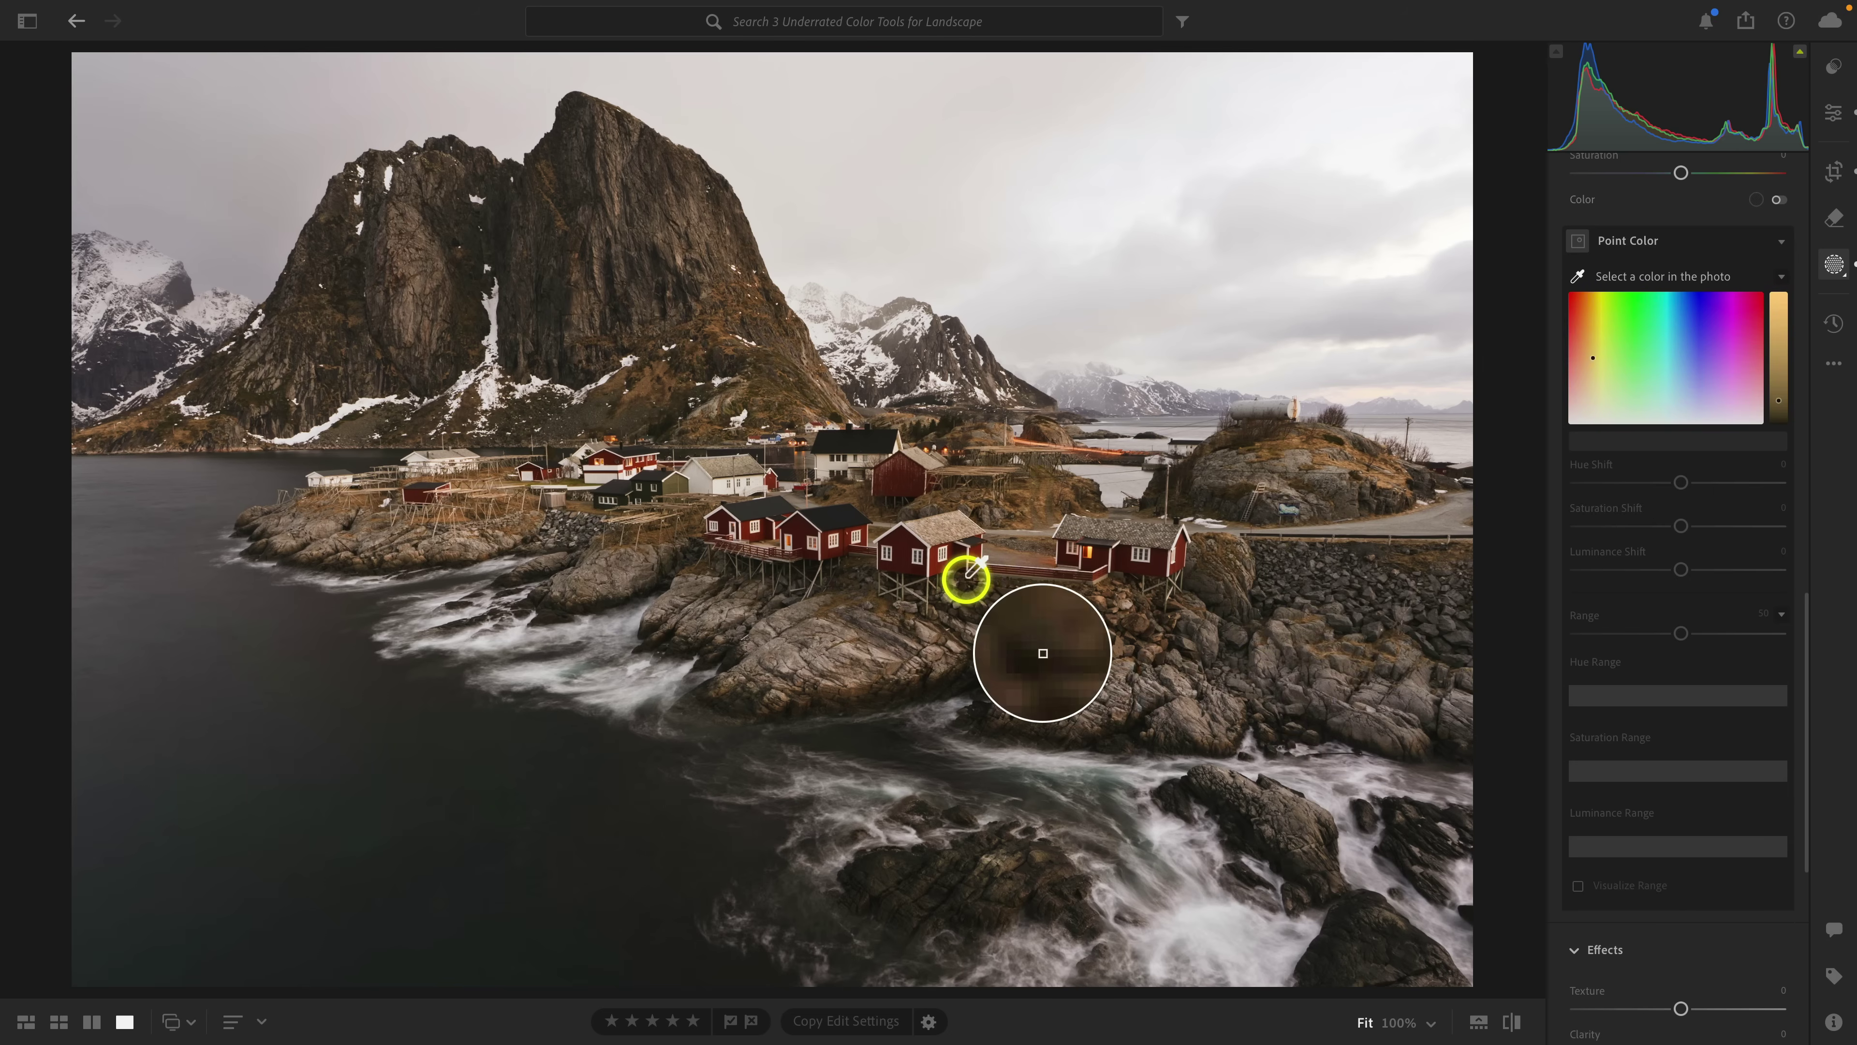
left_click(938, 568)
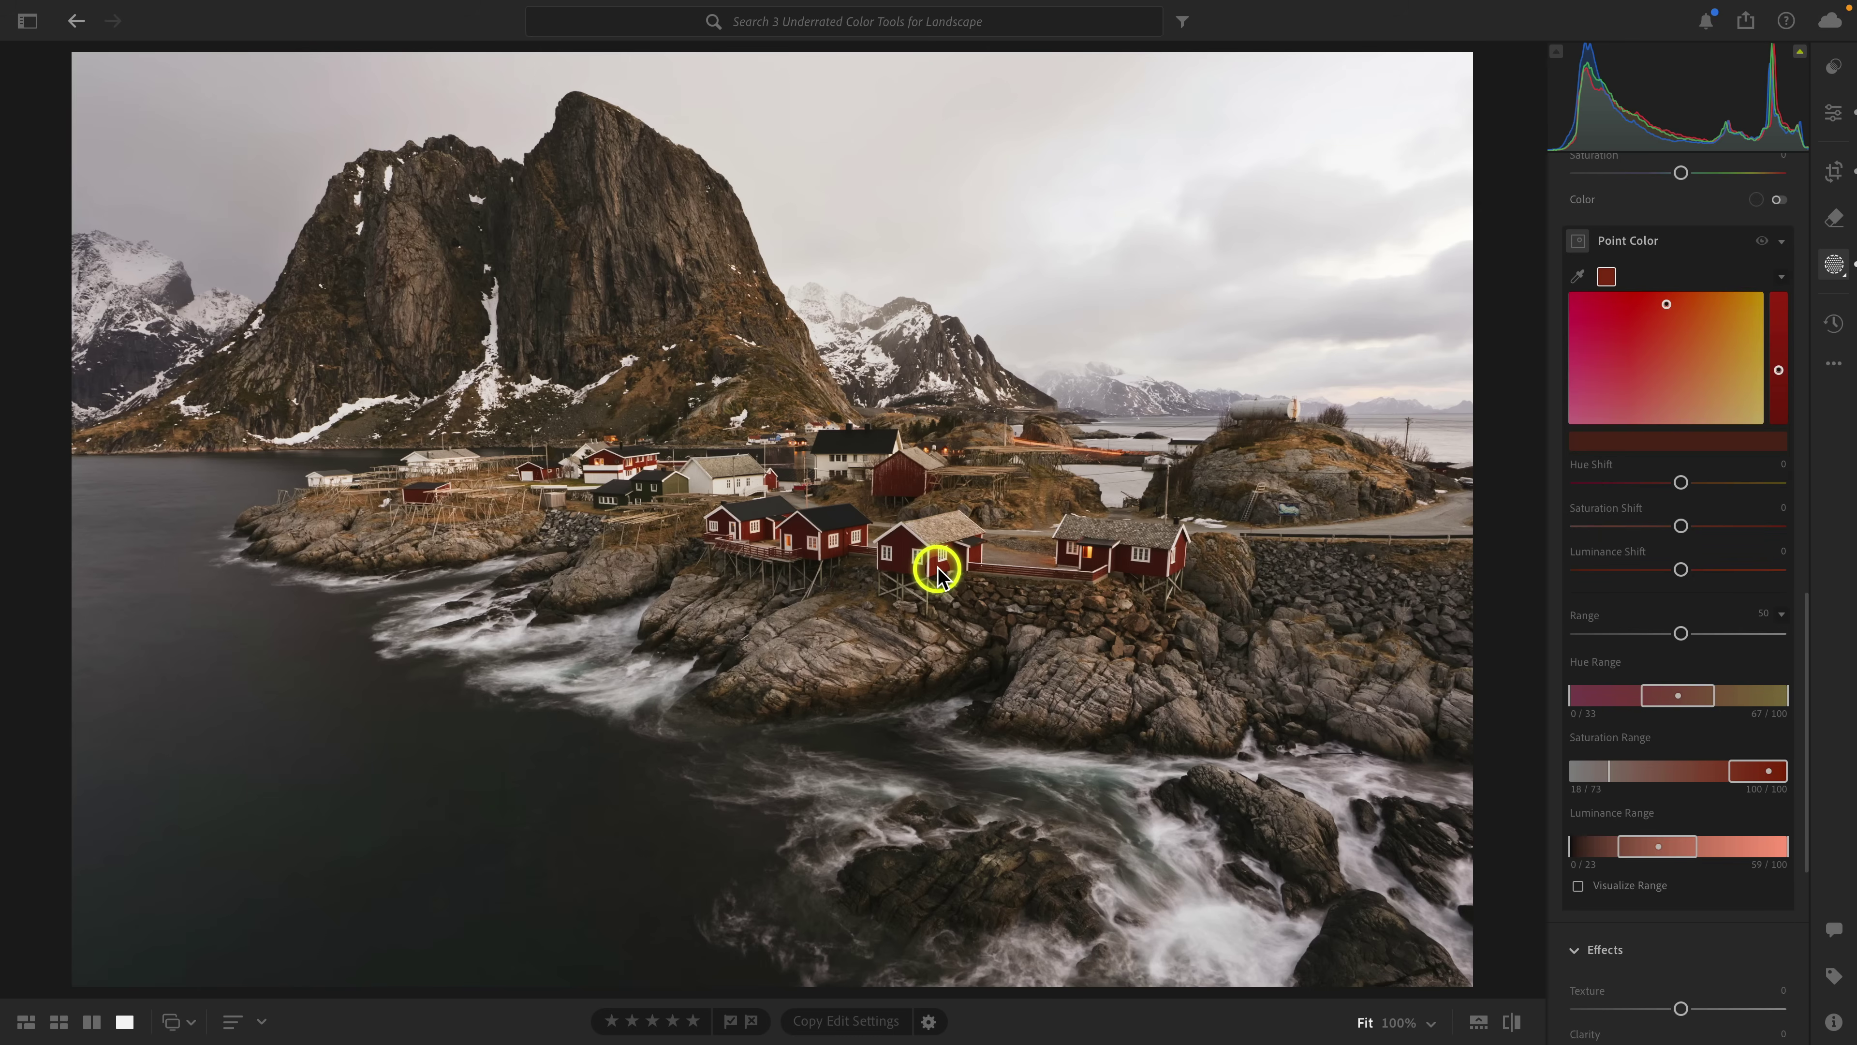
Step: Turn on Visualize Range for the sampled red and set its Point Color Range to 42
left_click(1612, 892)
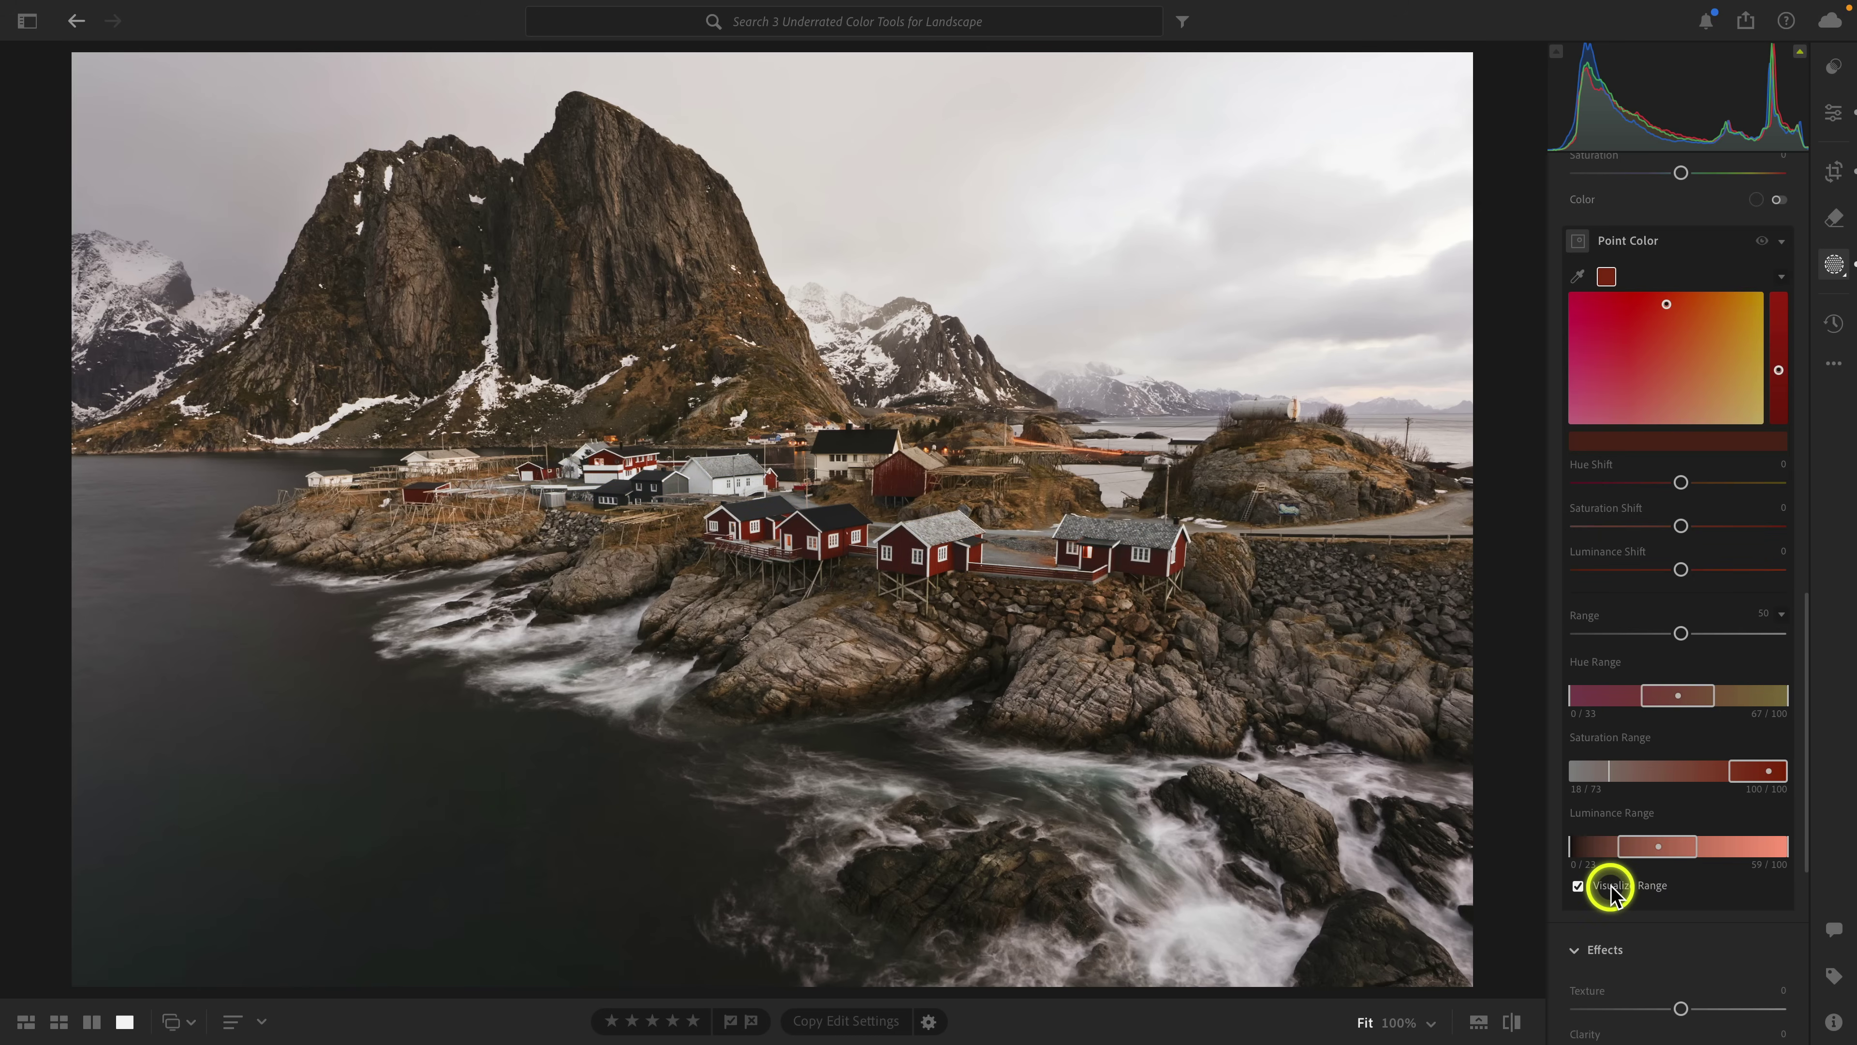
left_click(1612, 893)
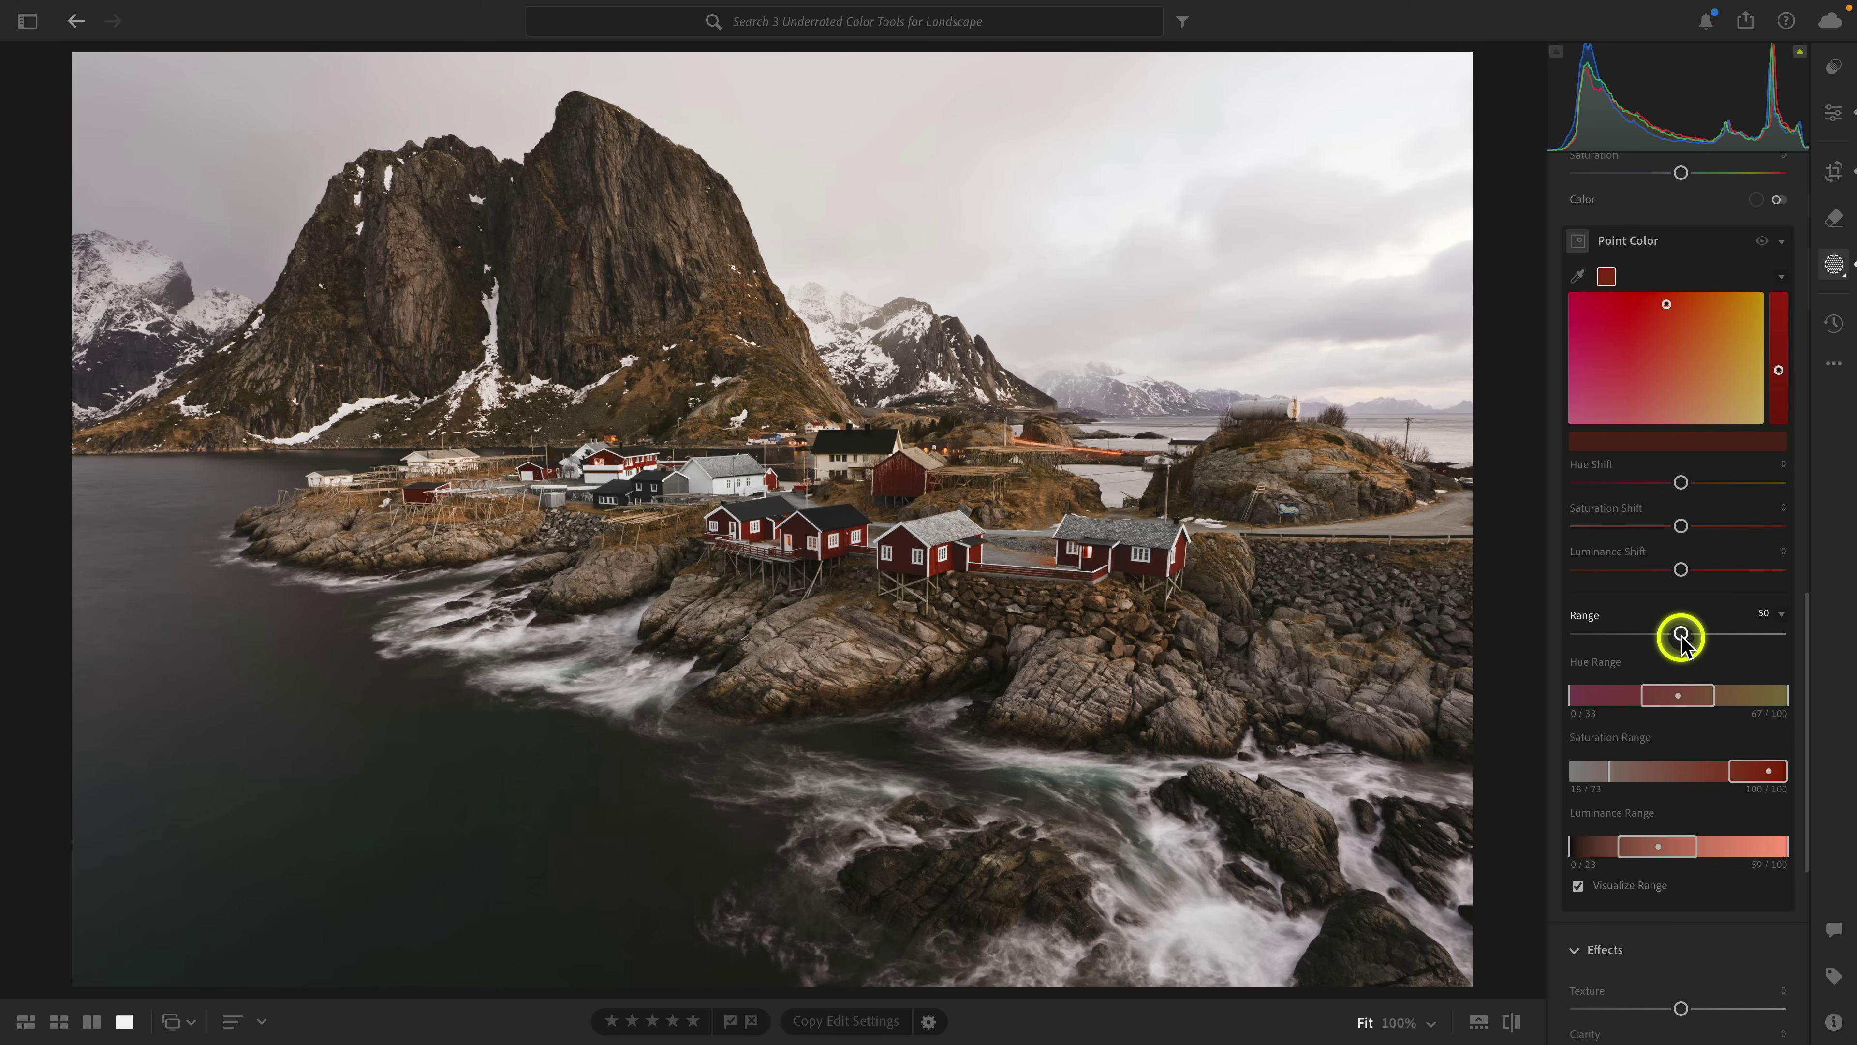
left_click_drag(1681, 635, 1559, 642)
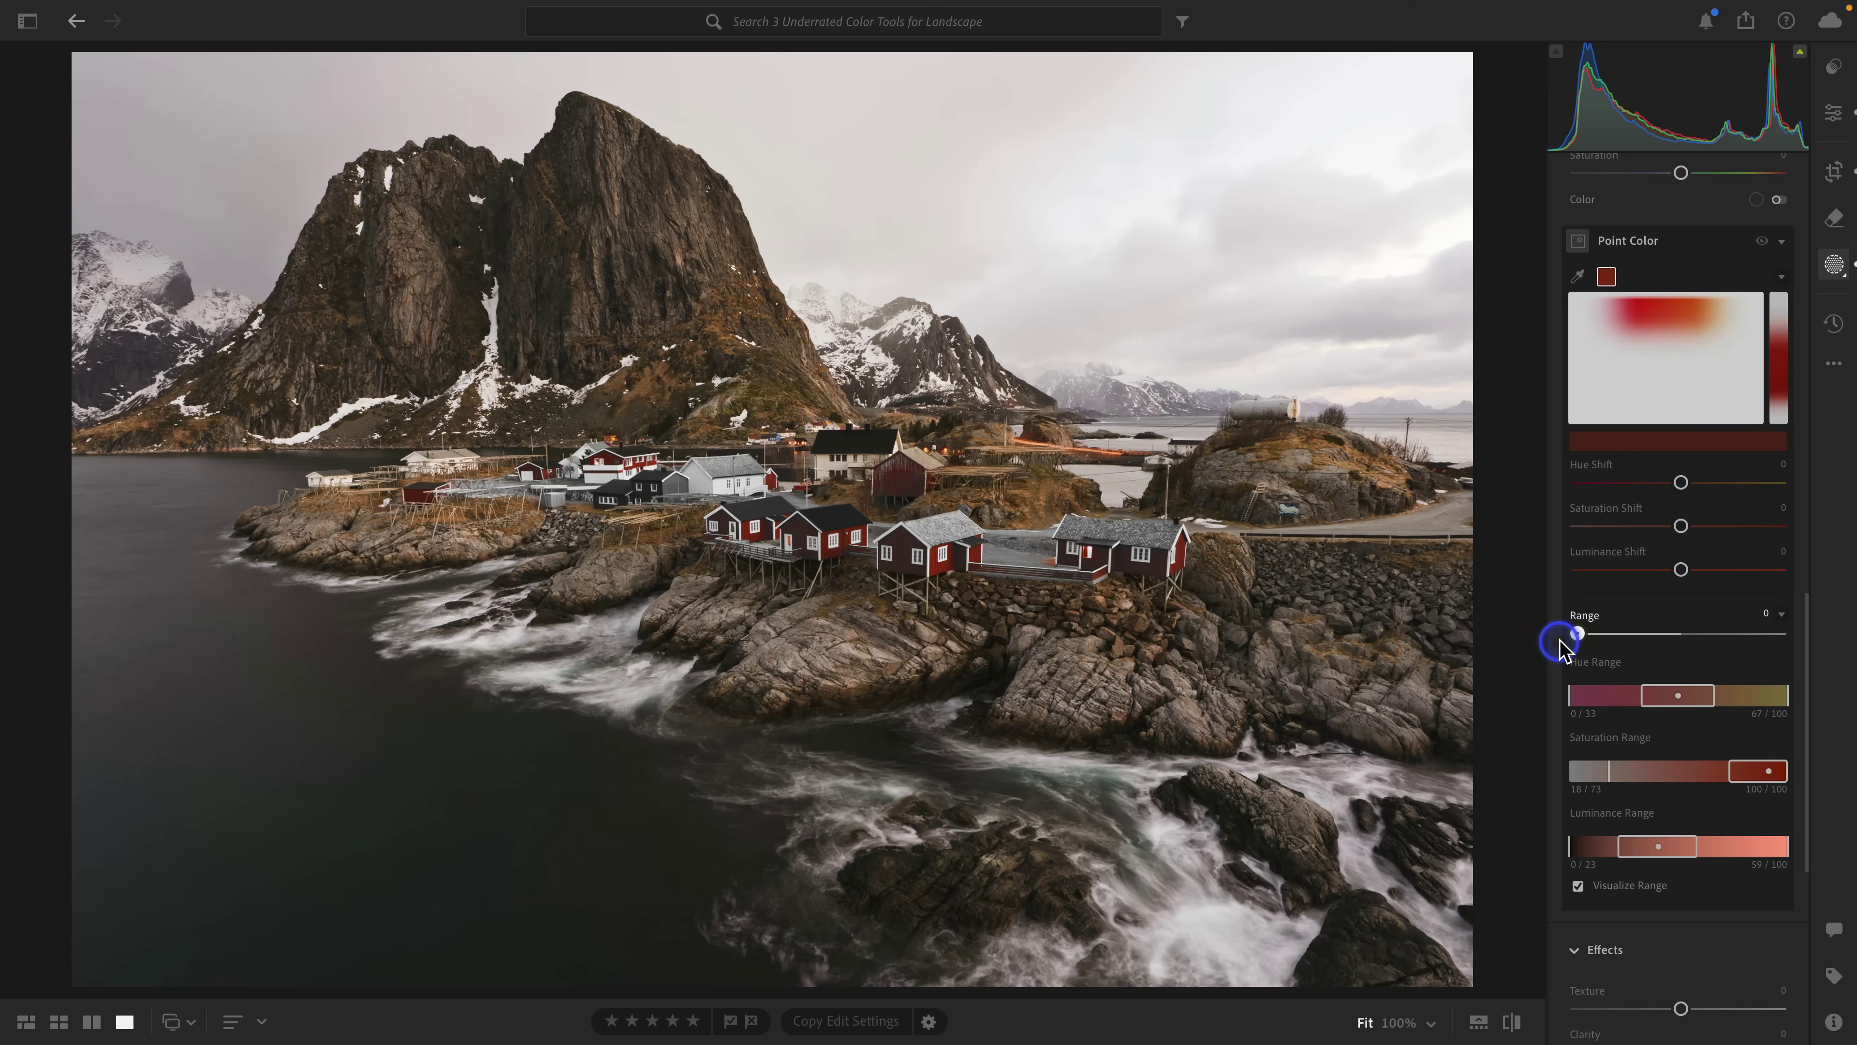
left_click_drag(1559, 641, 1648, 635)
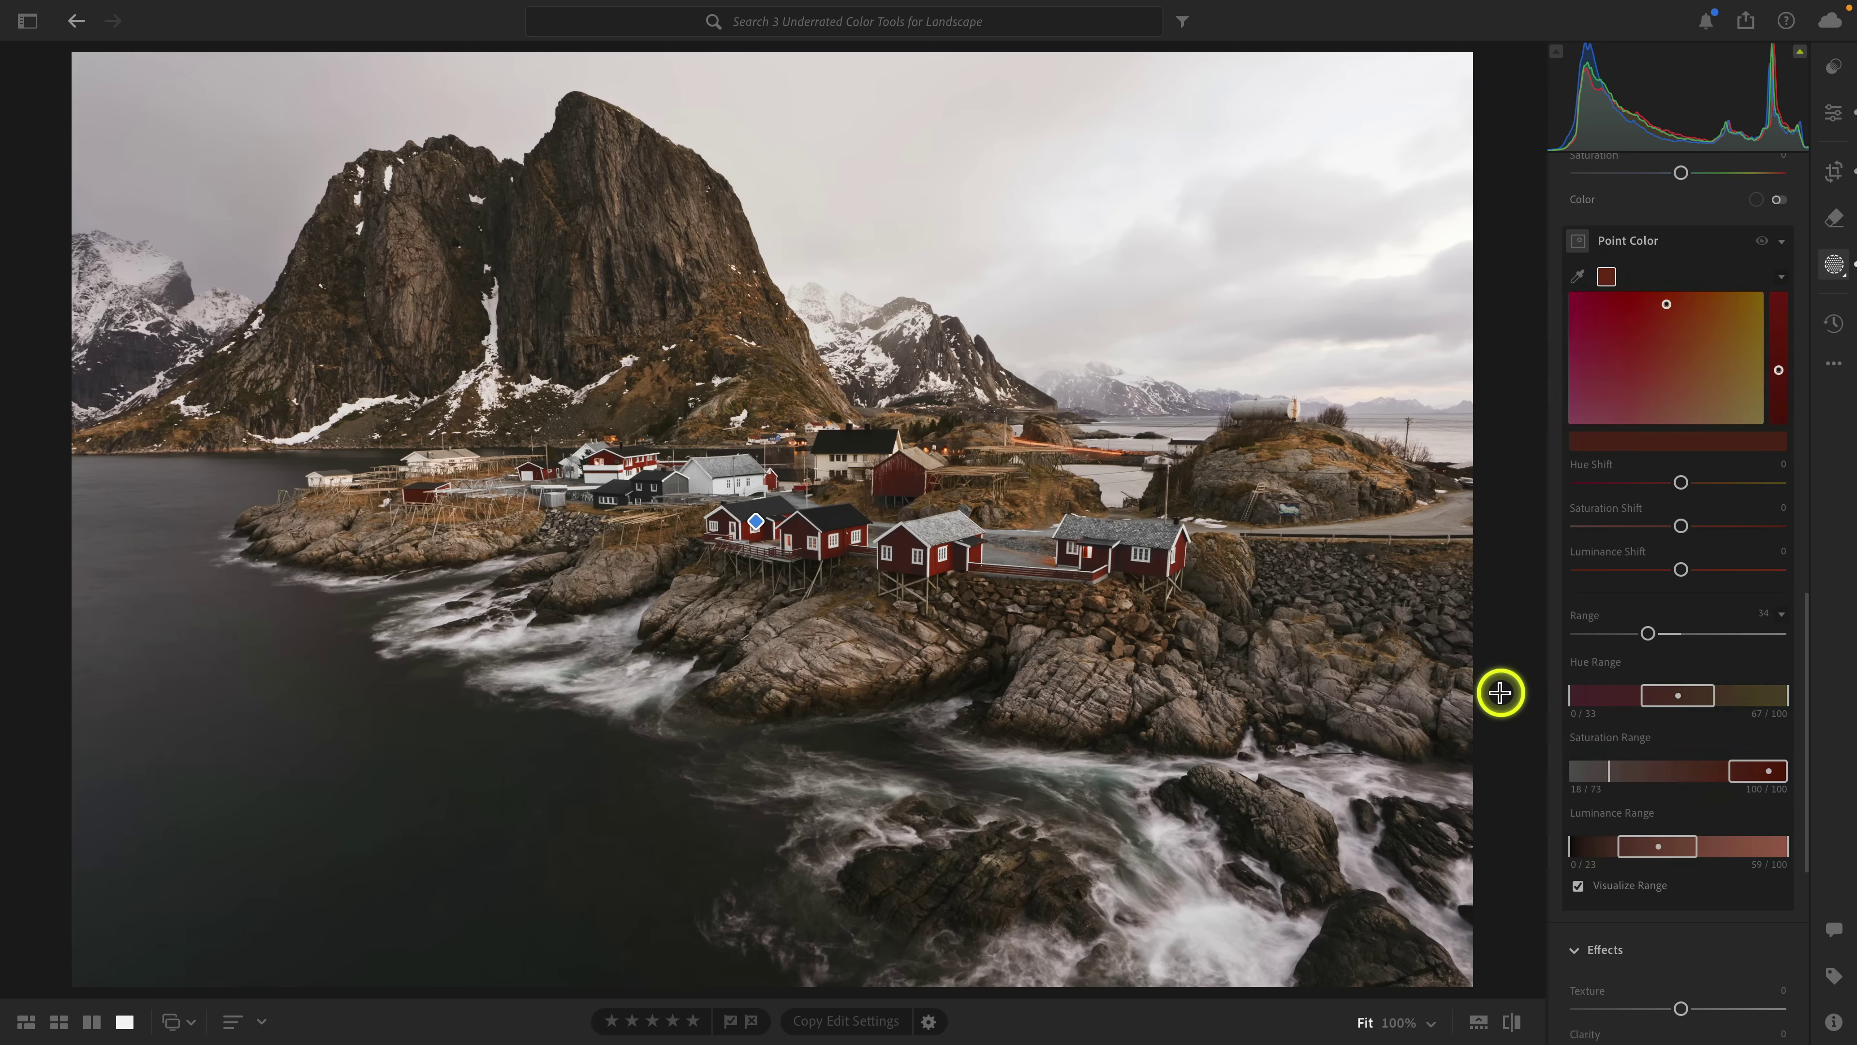
left_click_drag(1649, 633, 1663, 634)
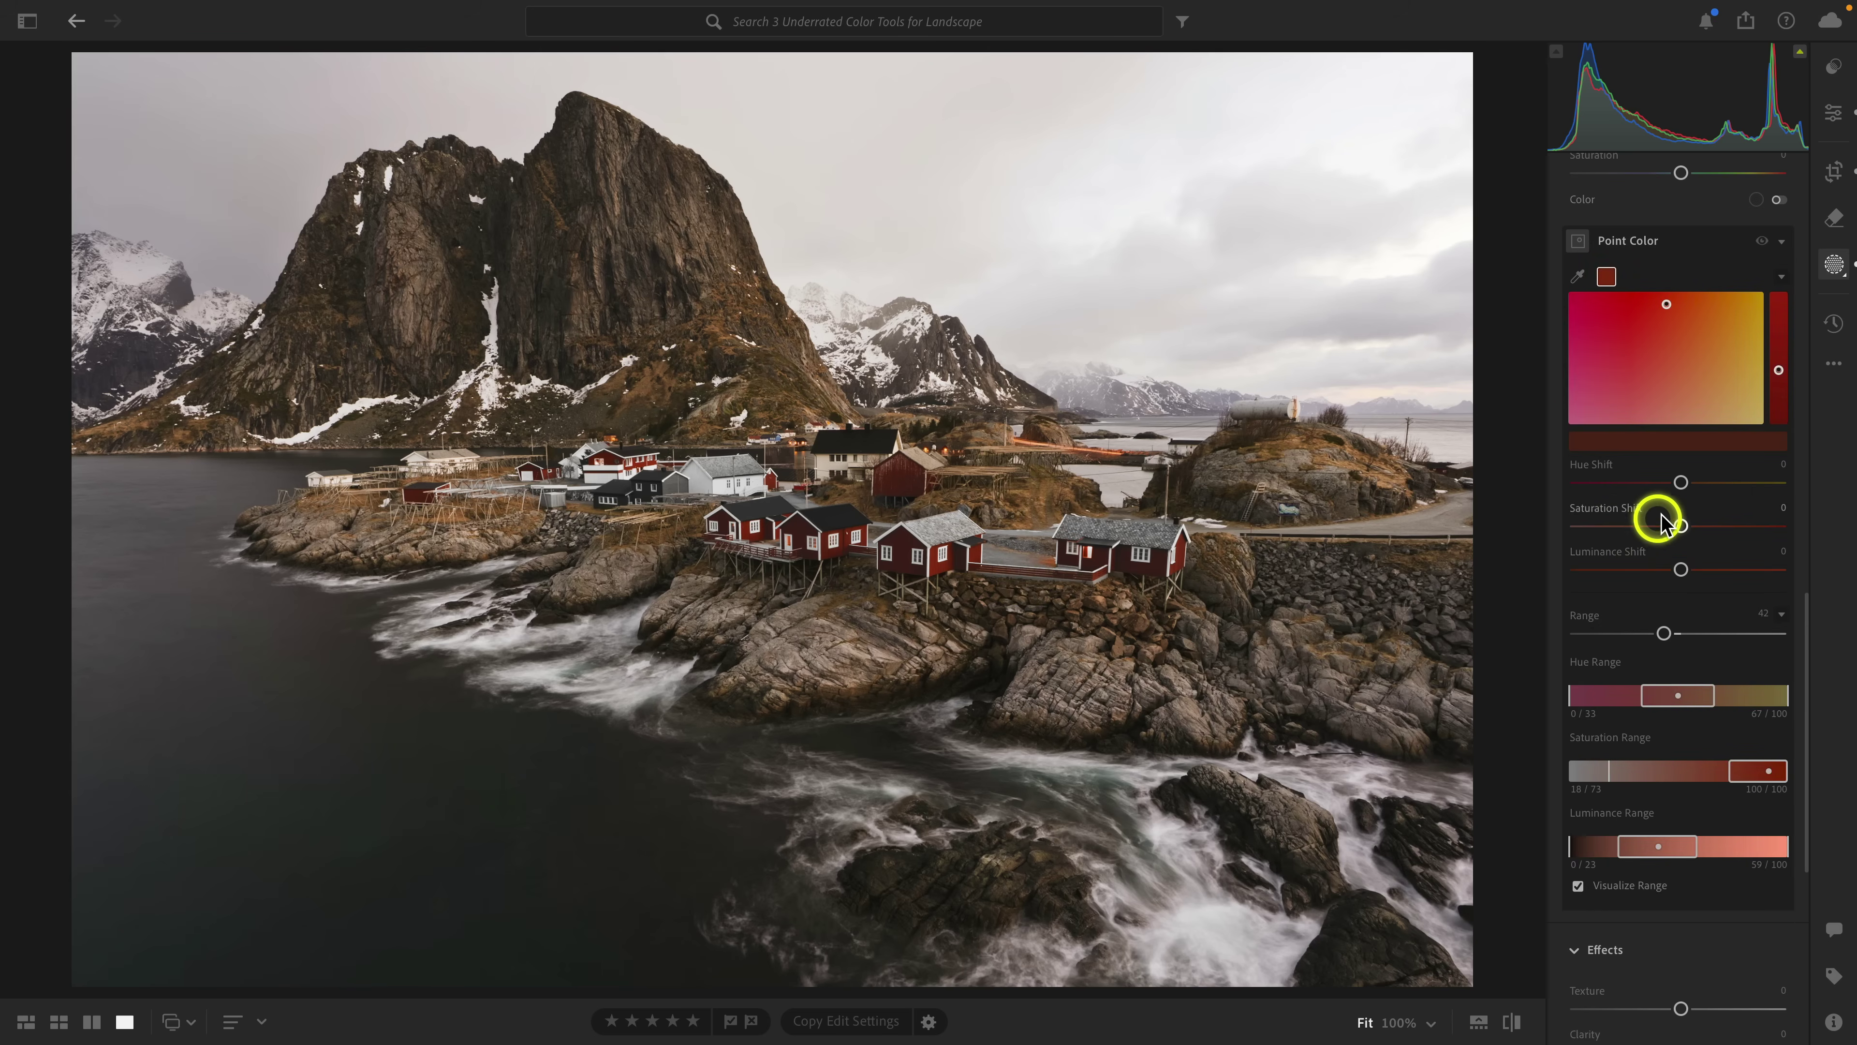
Step: Shift the sampled cabin red in Point Color to hue -17, saturation +14 and luminance +13
mouse_move(1681, 482)
left_mouse_down()
mouse_move(1662, 483)
mouse_move(1695, 523)
left_mouse_up()
left_click(1681, 524)
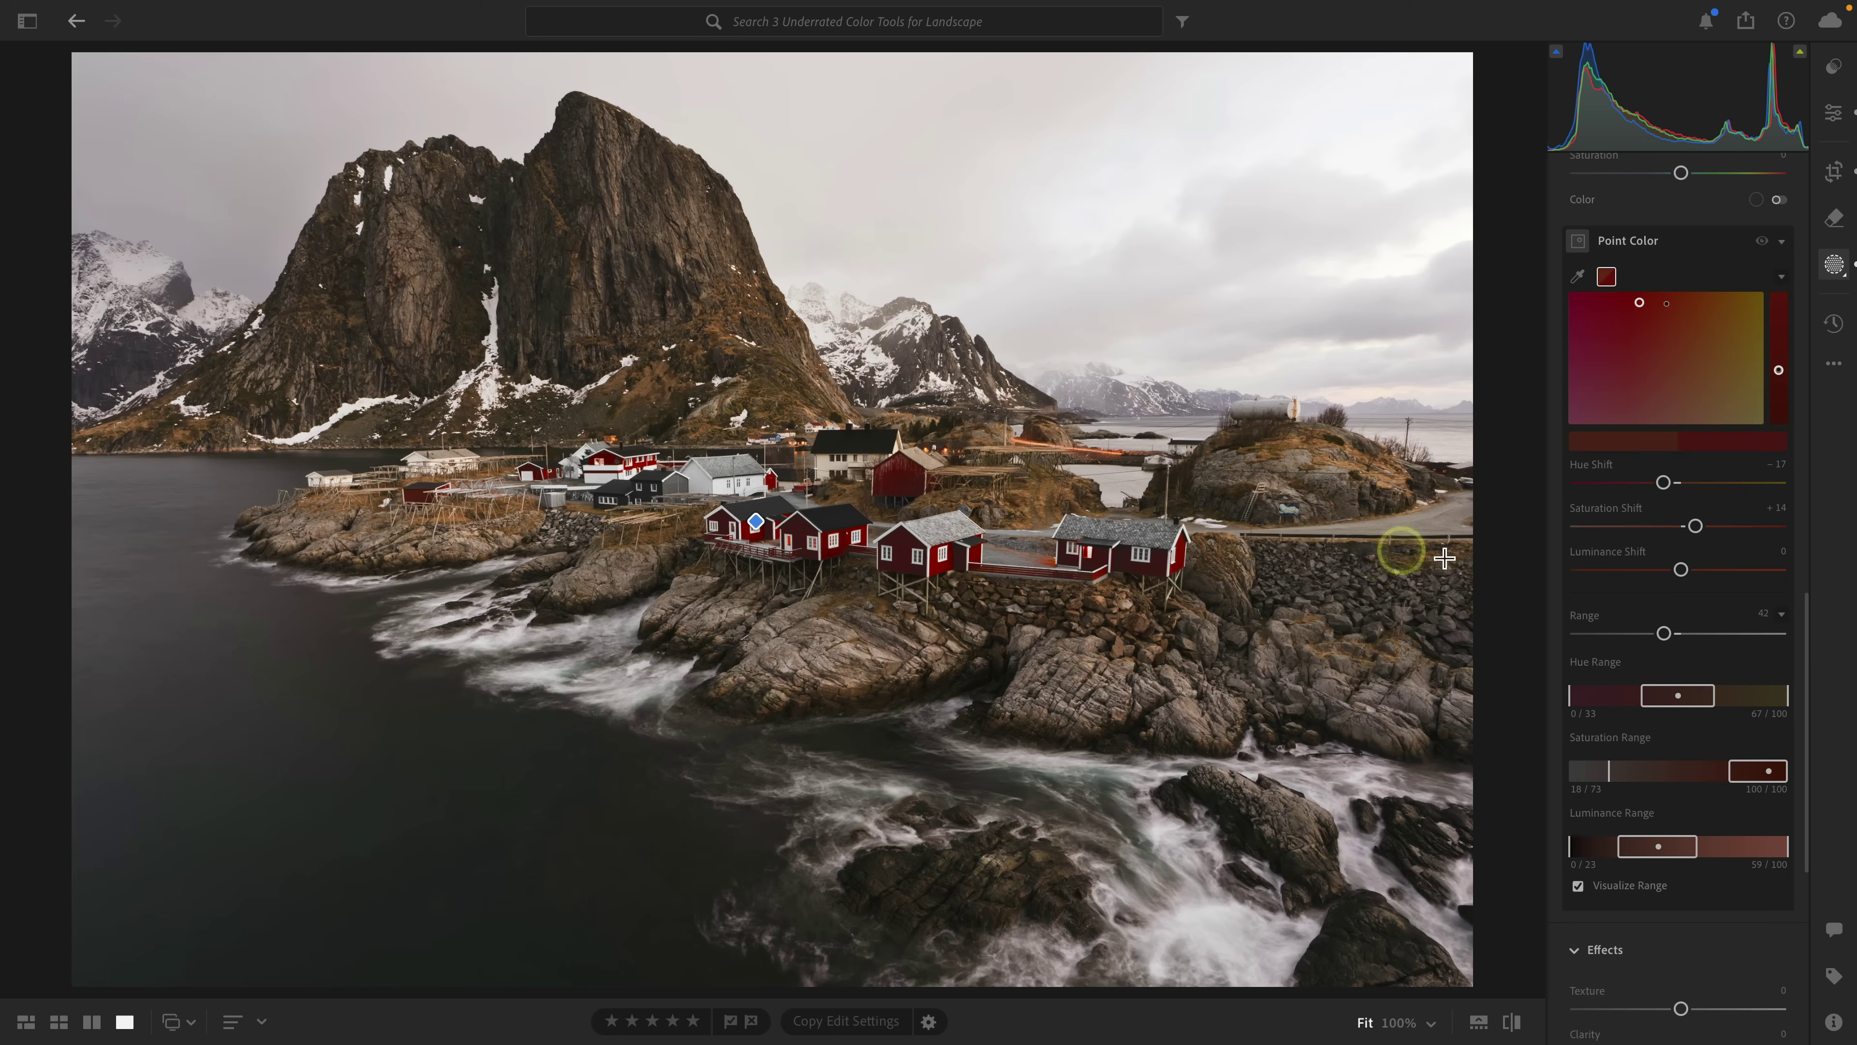
mouse_move(1680, 570)
left_mouse_down()
mouse_move(1637, 572)
mouse_move(1688, 570)
left_mouse_up()
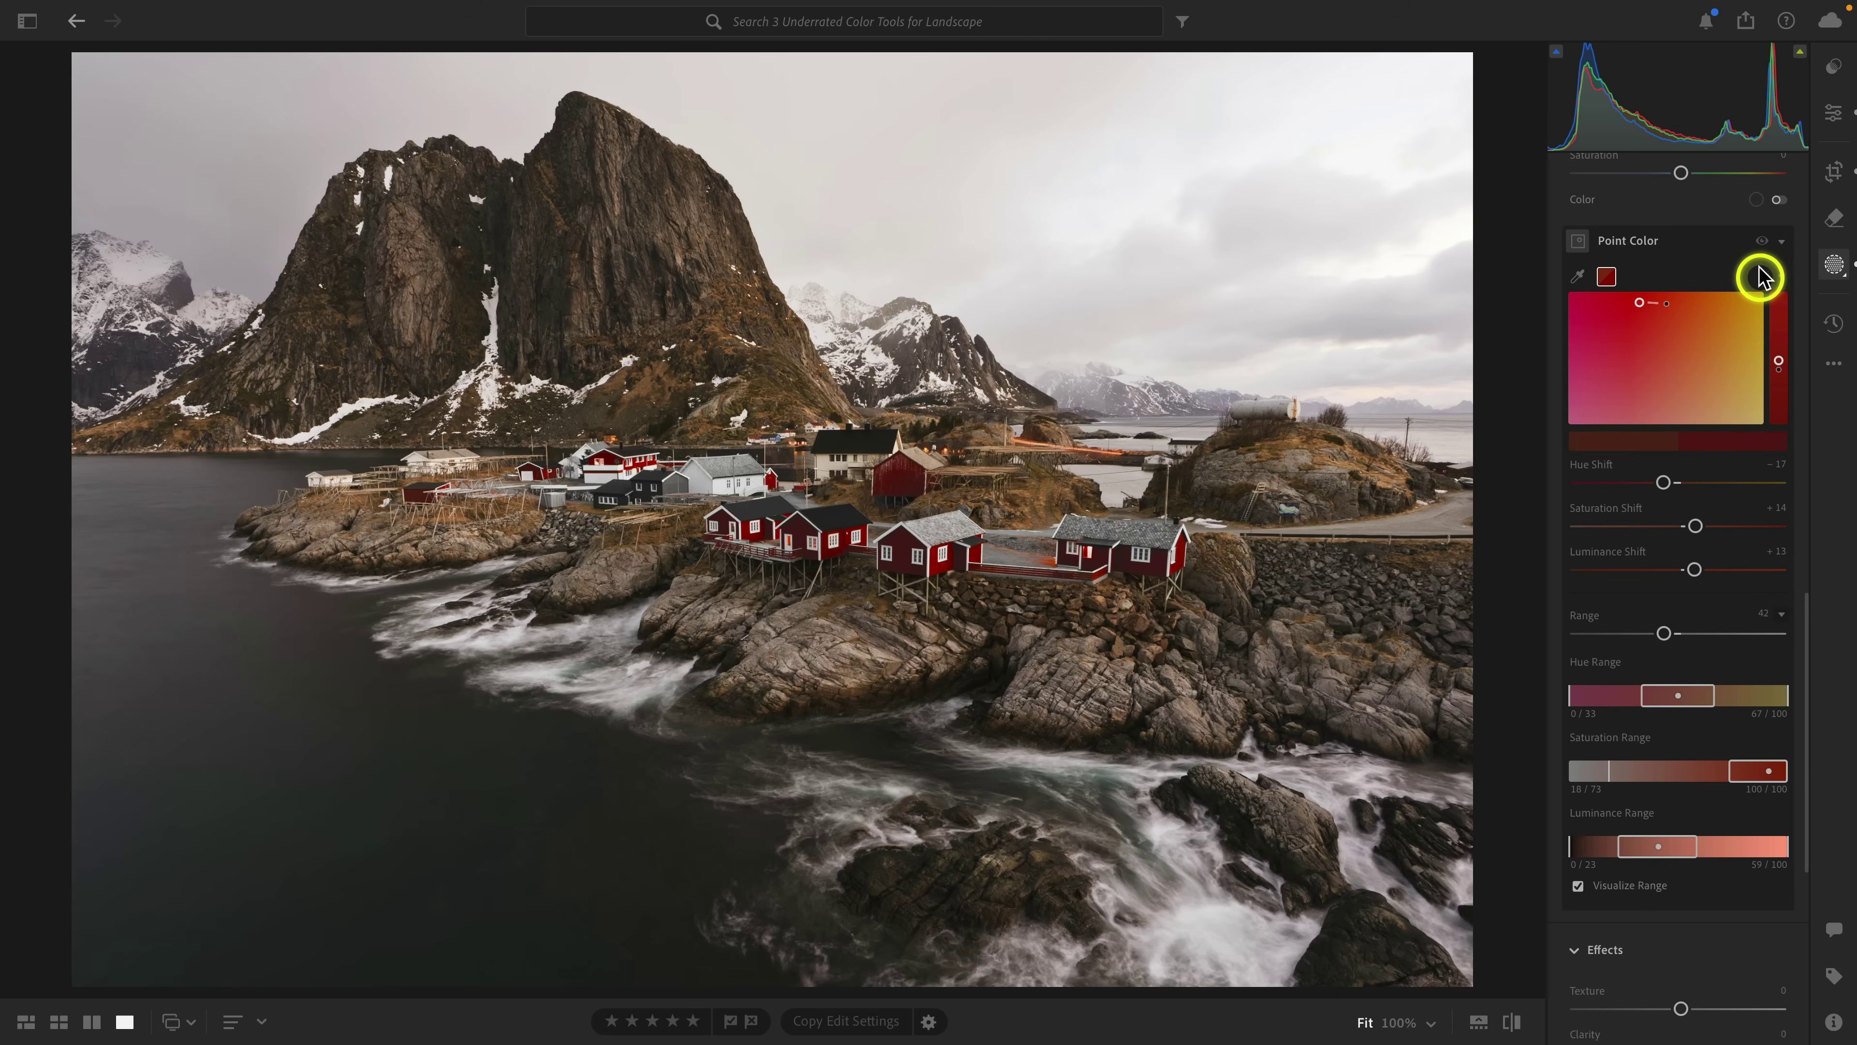
Step: Compare the cabins with and without the Point Color adjustment
left_click(1762, 241)
left_click(1764, 243)
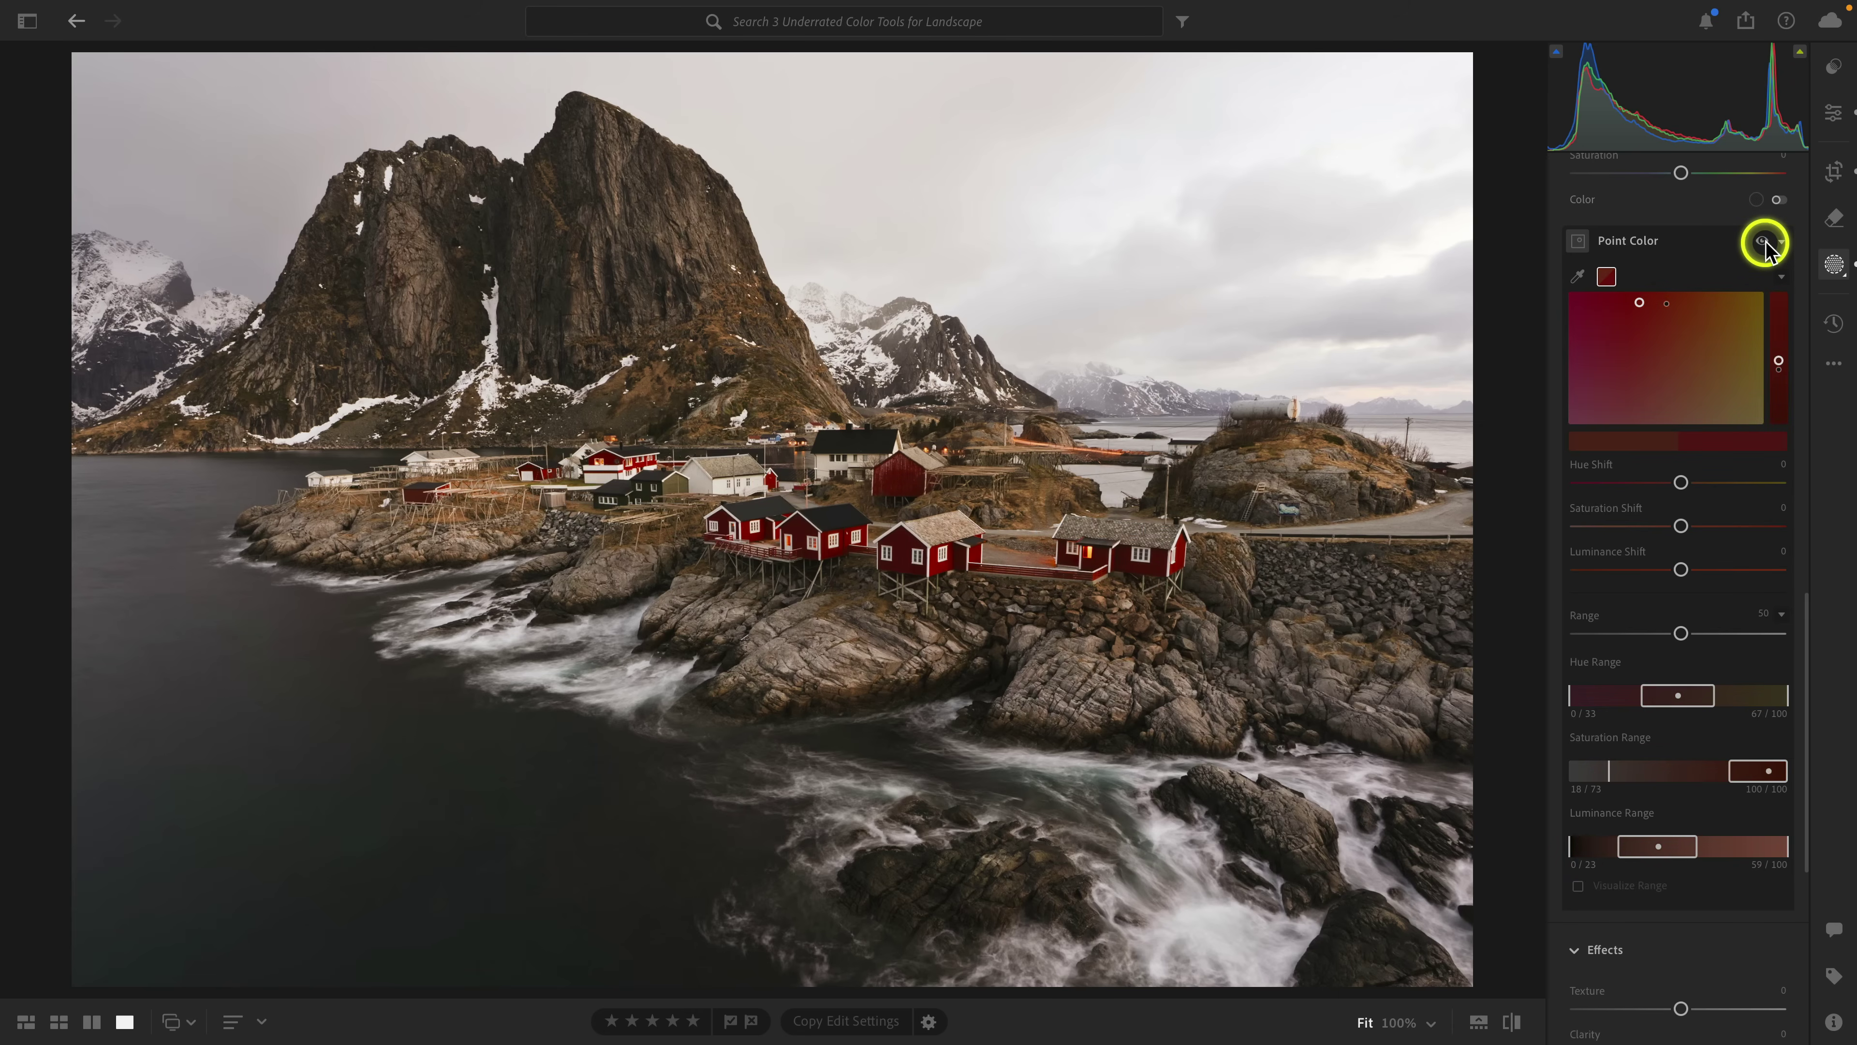
left_click(1763, 243)
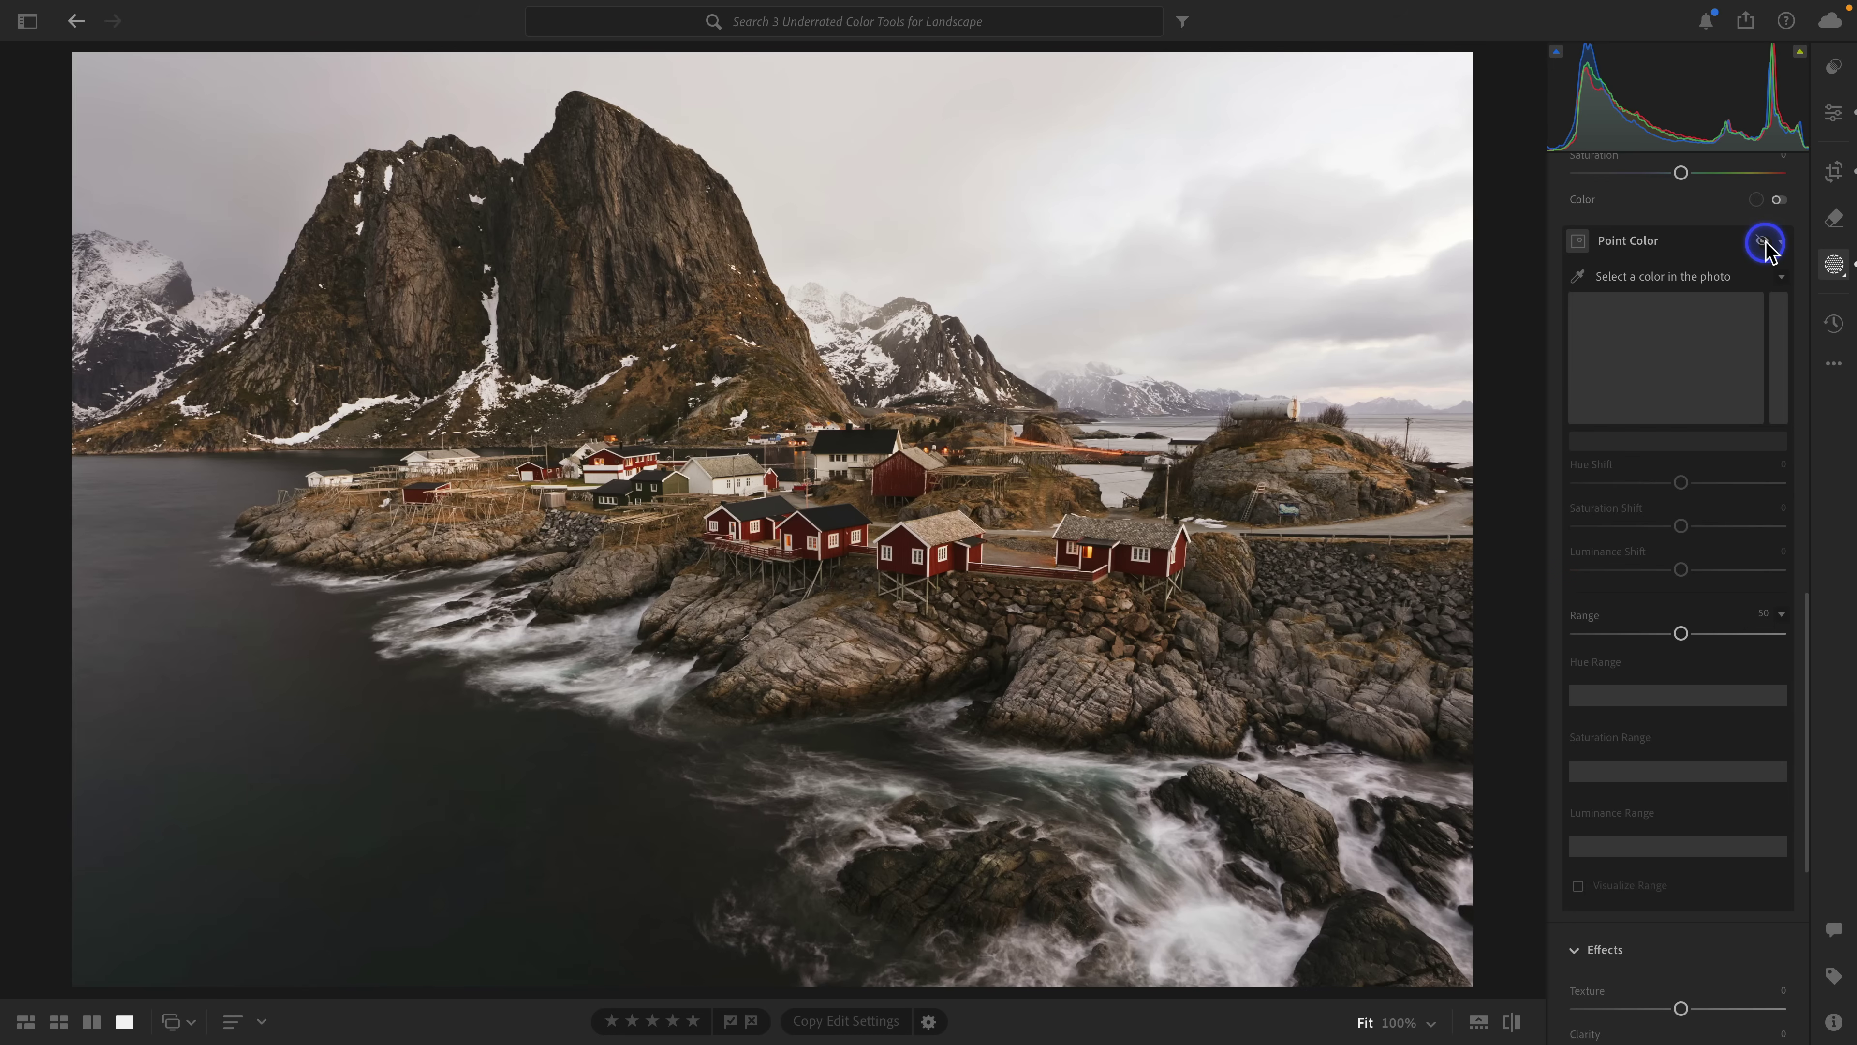
left_click(1764, 243)
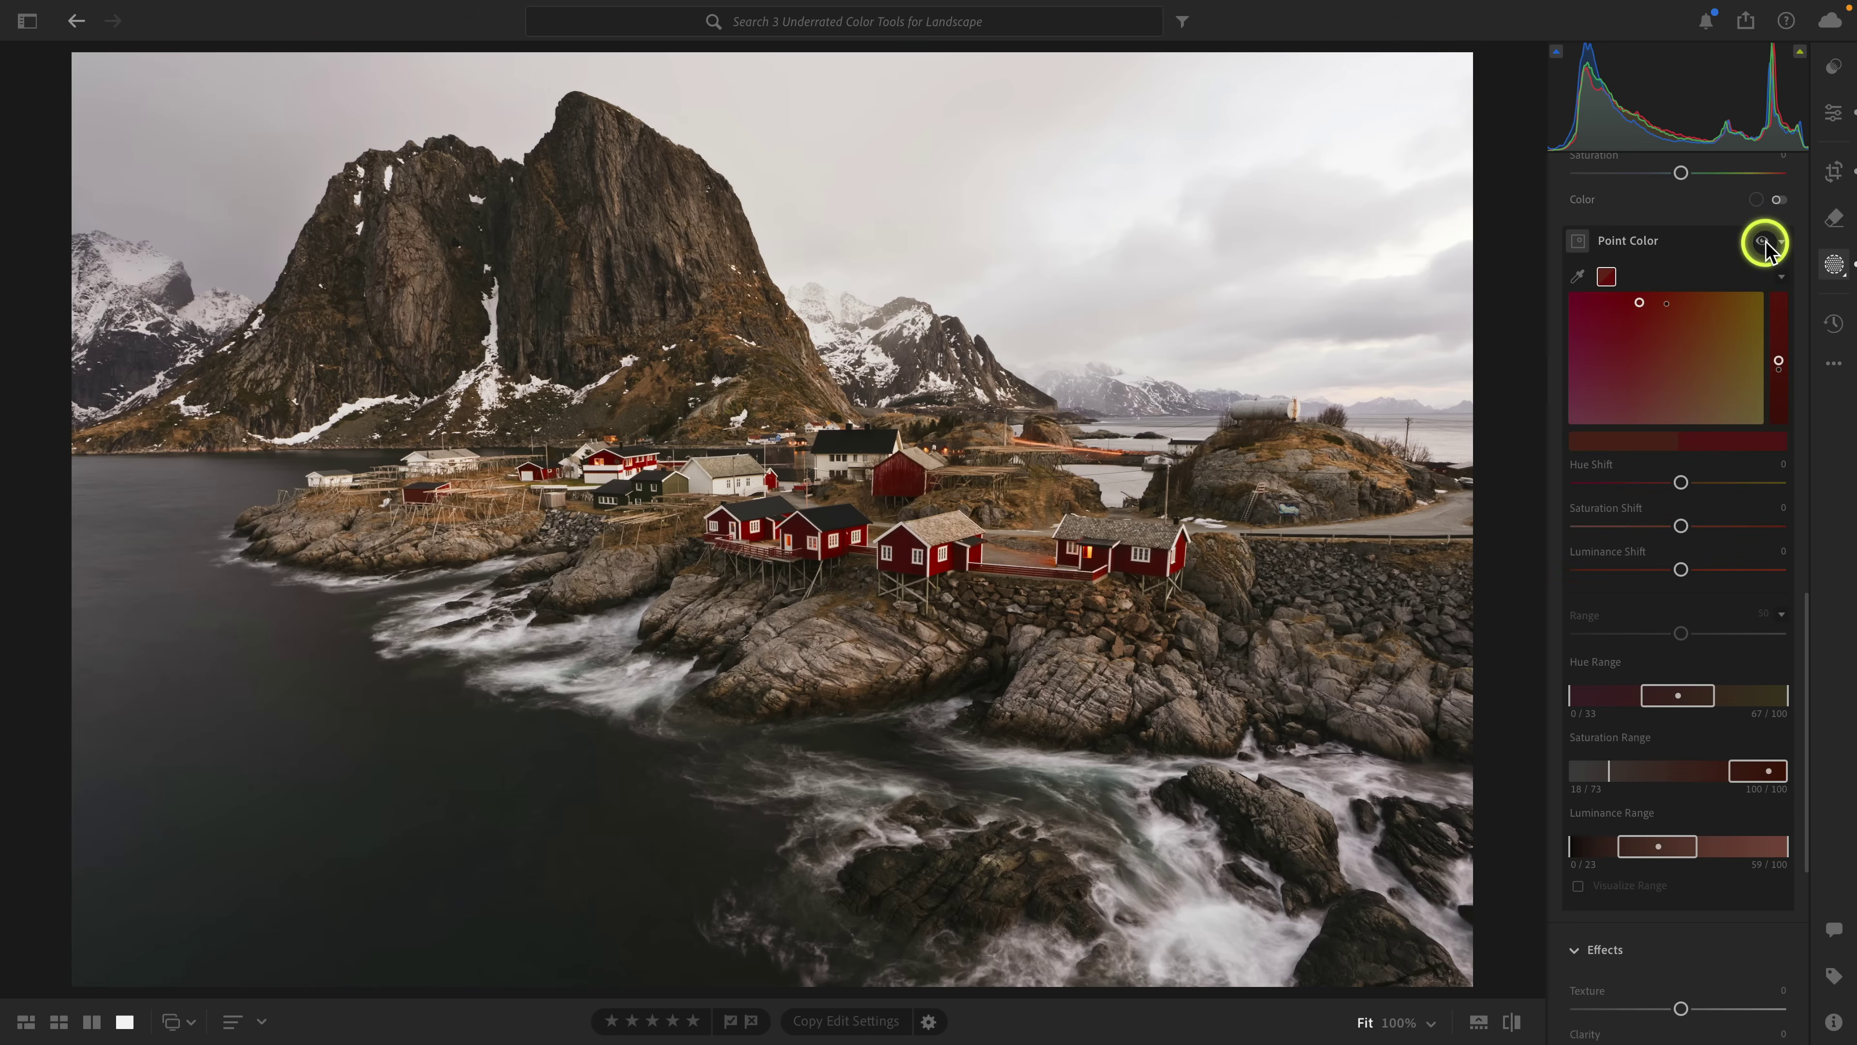
left_click(1763, 243)
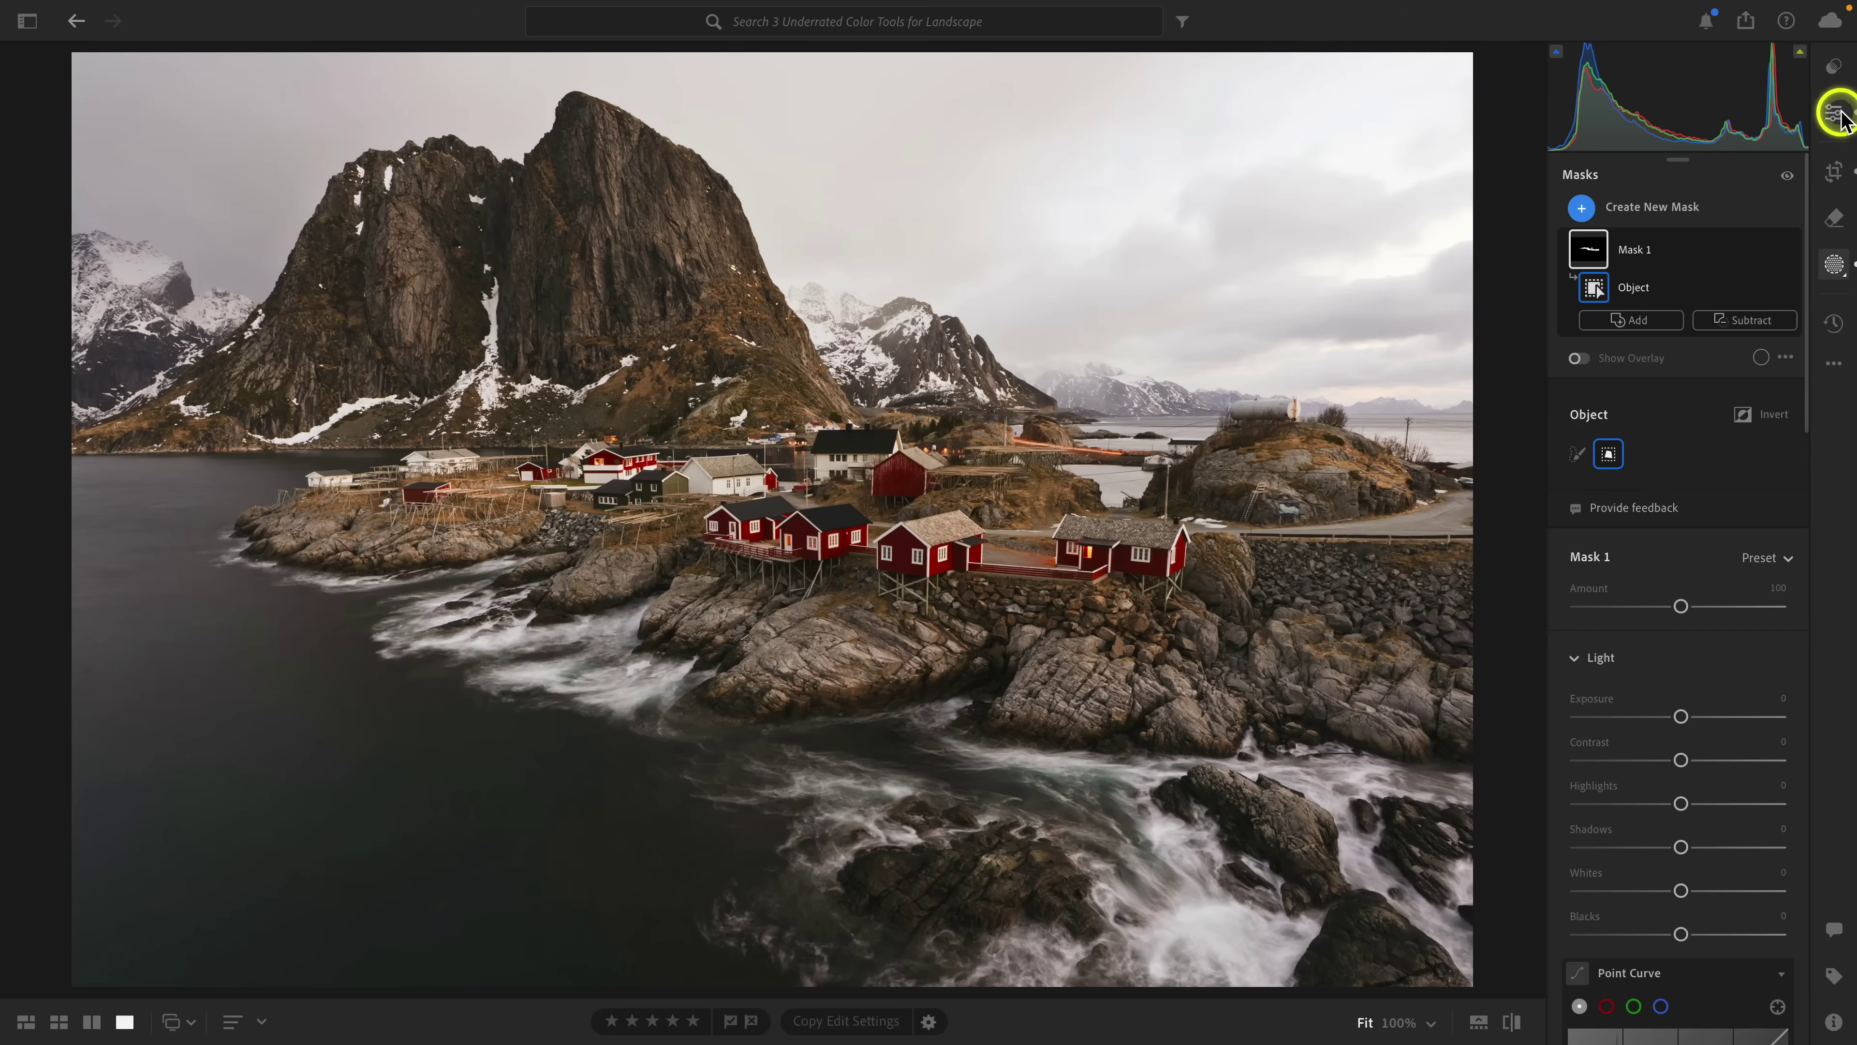
Step: Return to the global edits and set the Color Grading highlights hue to 38
left_click(1834, 112)
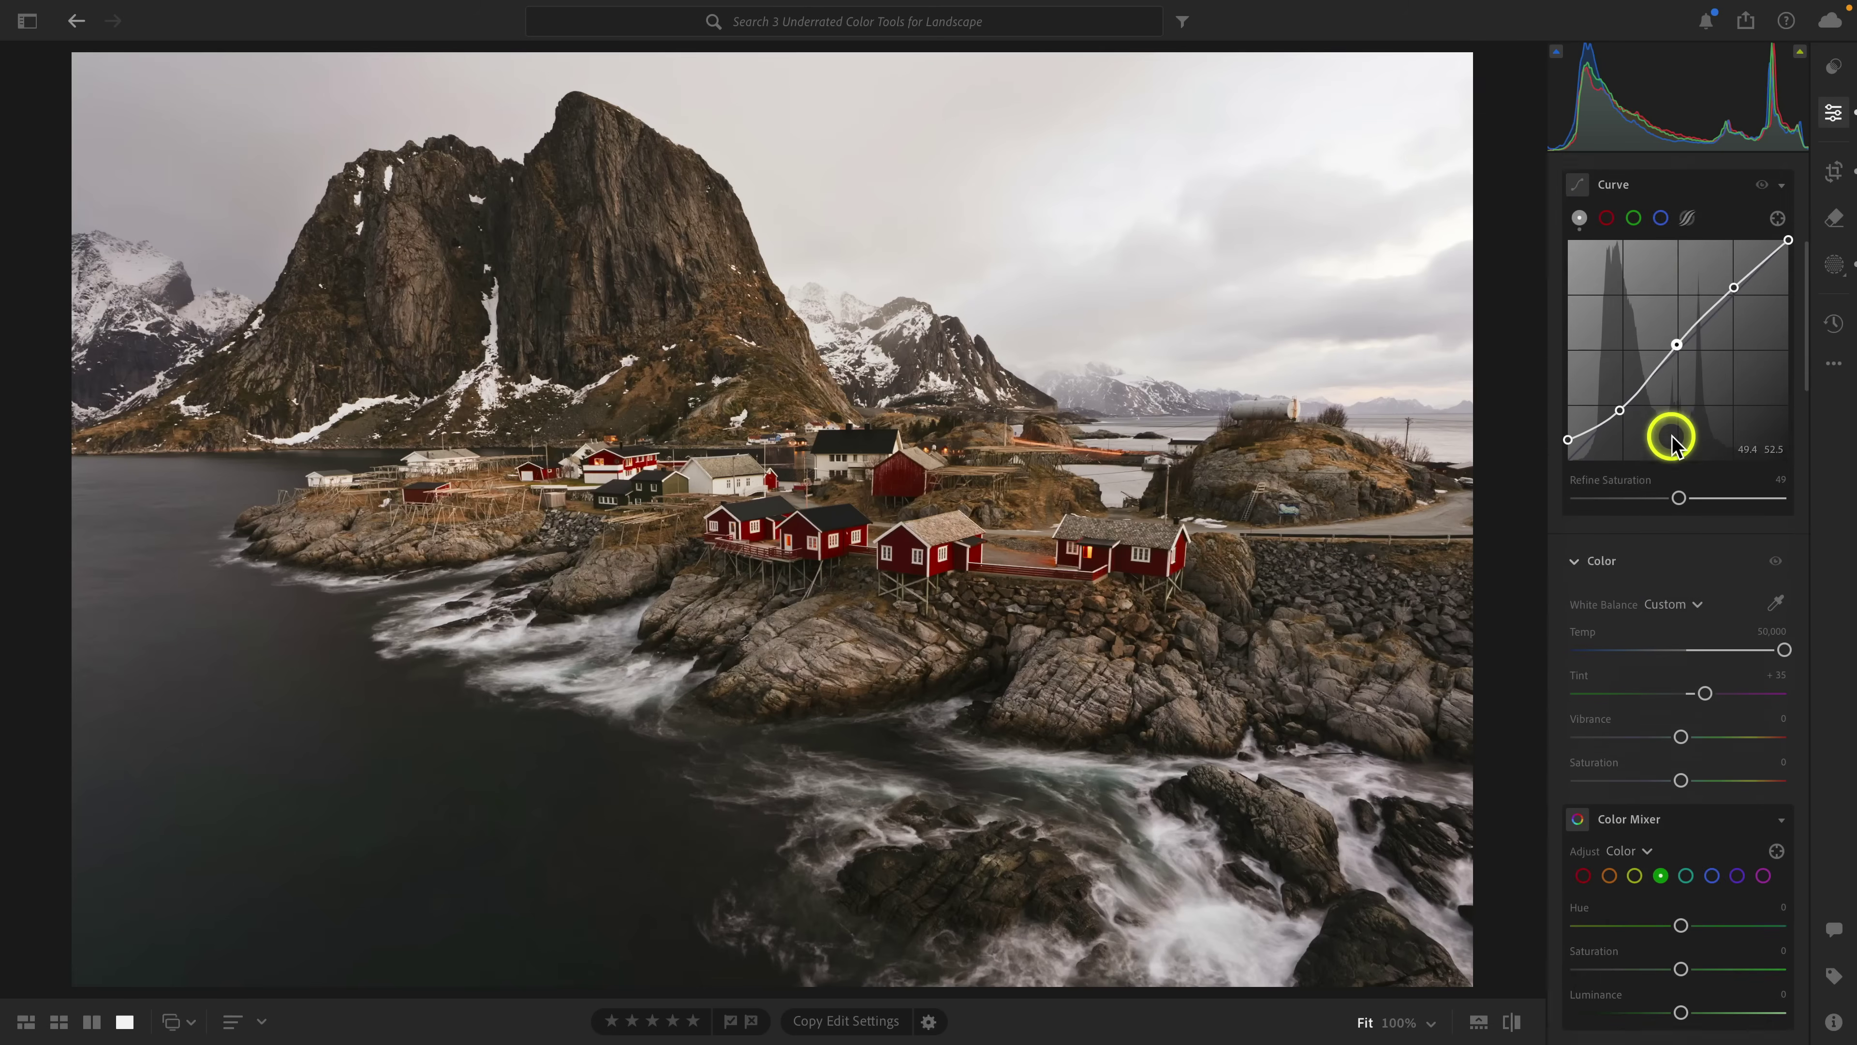
scroll(1673, 435, "down", 5)
scroll(1673, 439, "down", 10)
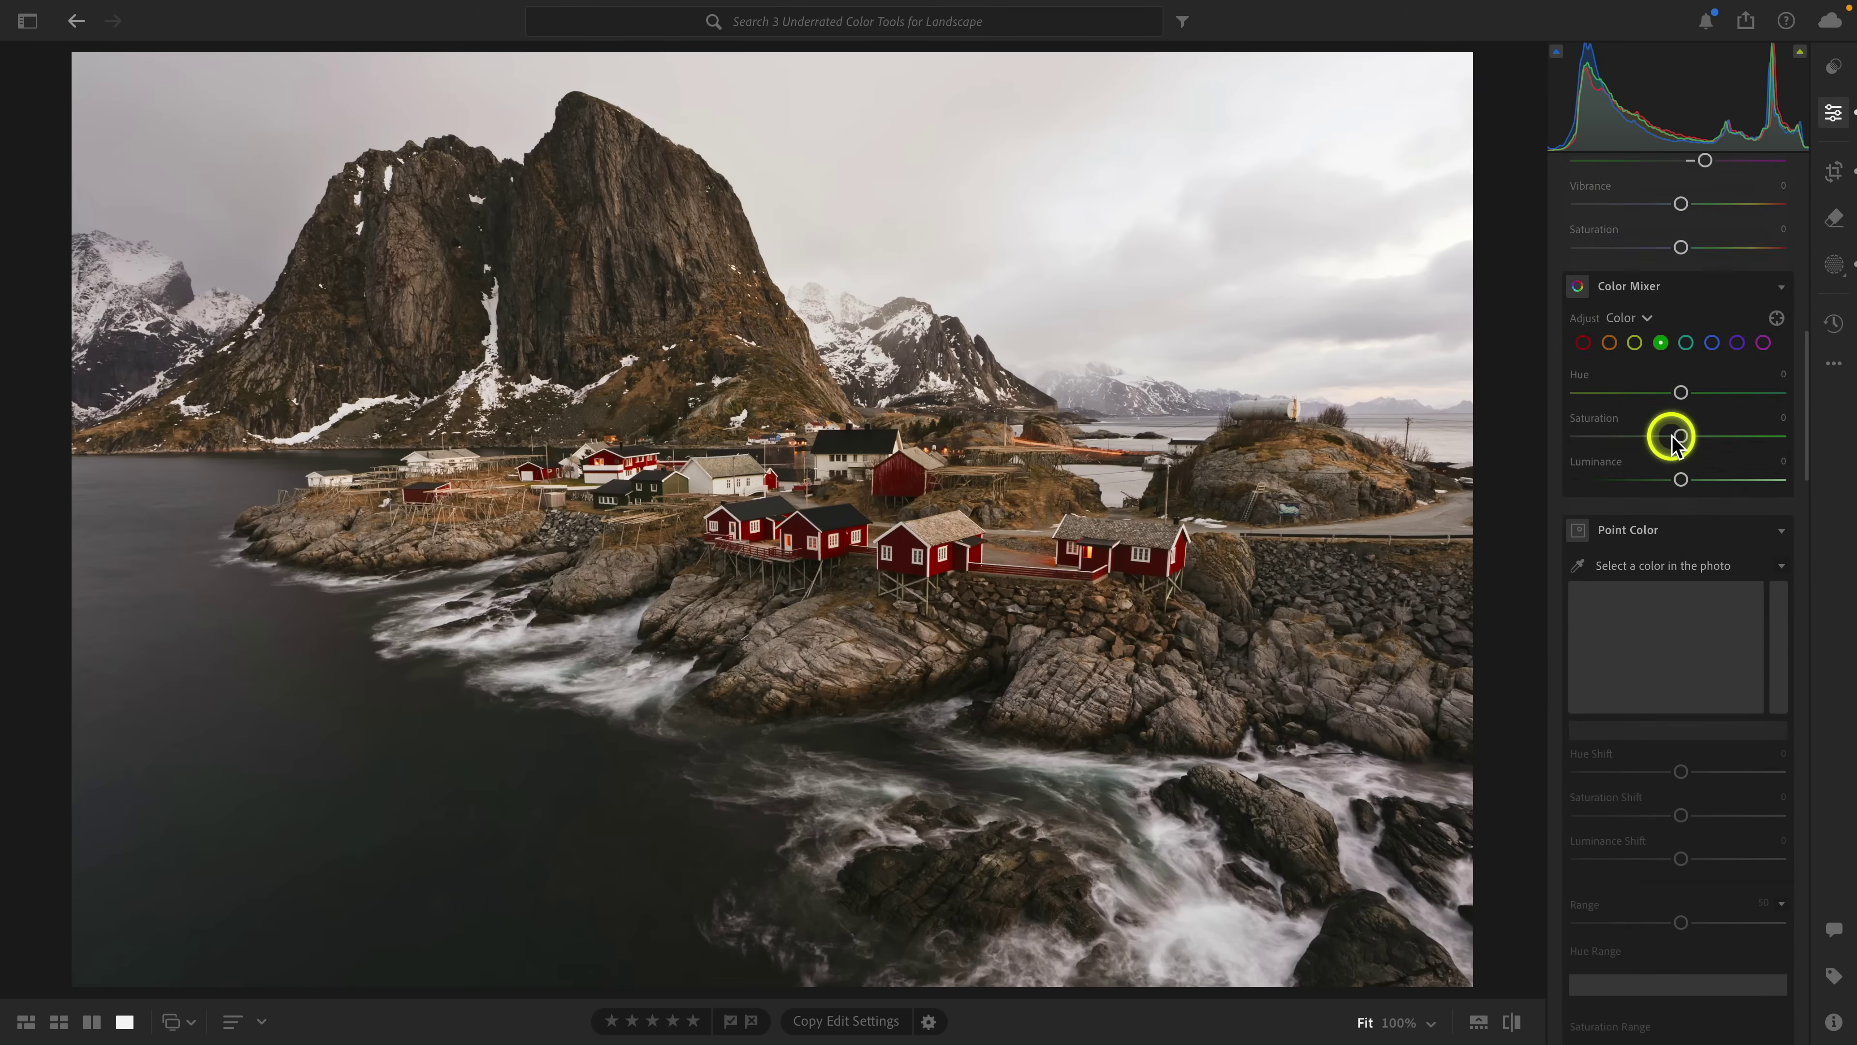
scroll(1675, 445, "up", 1)
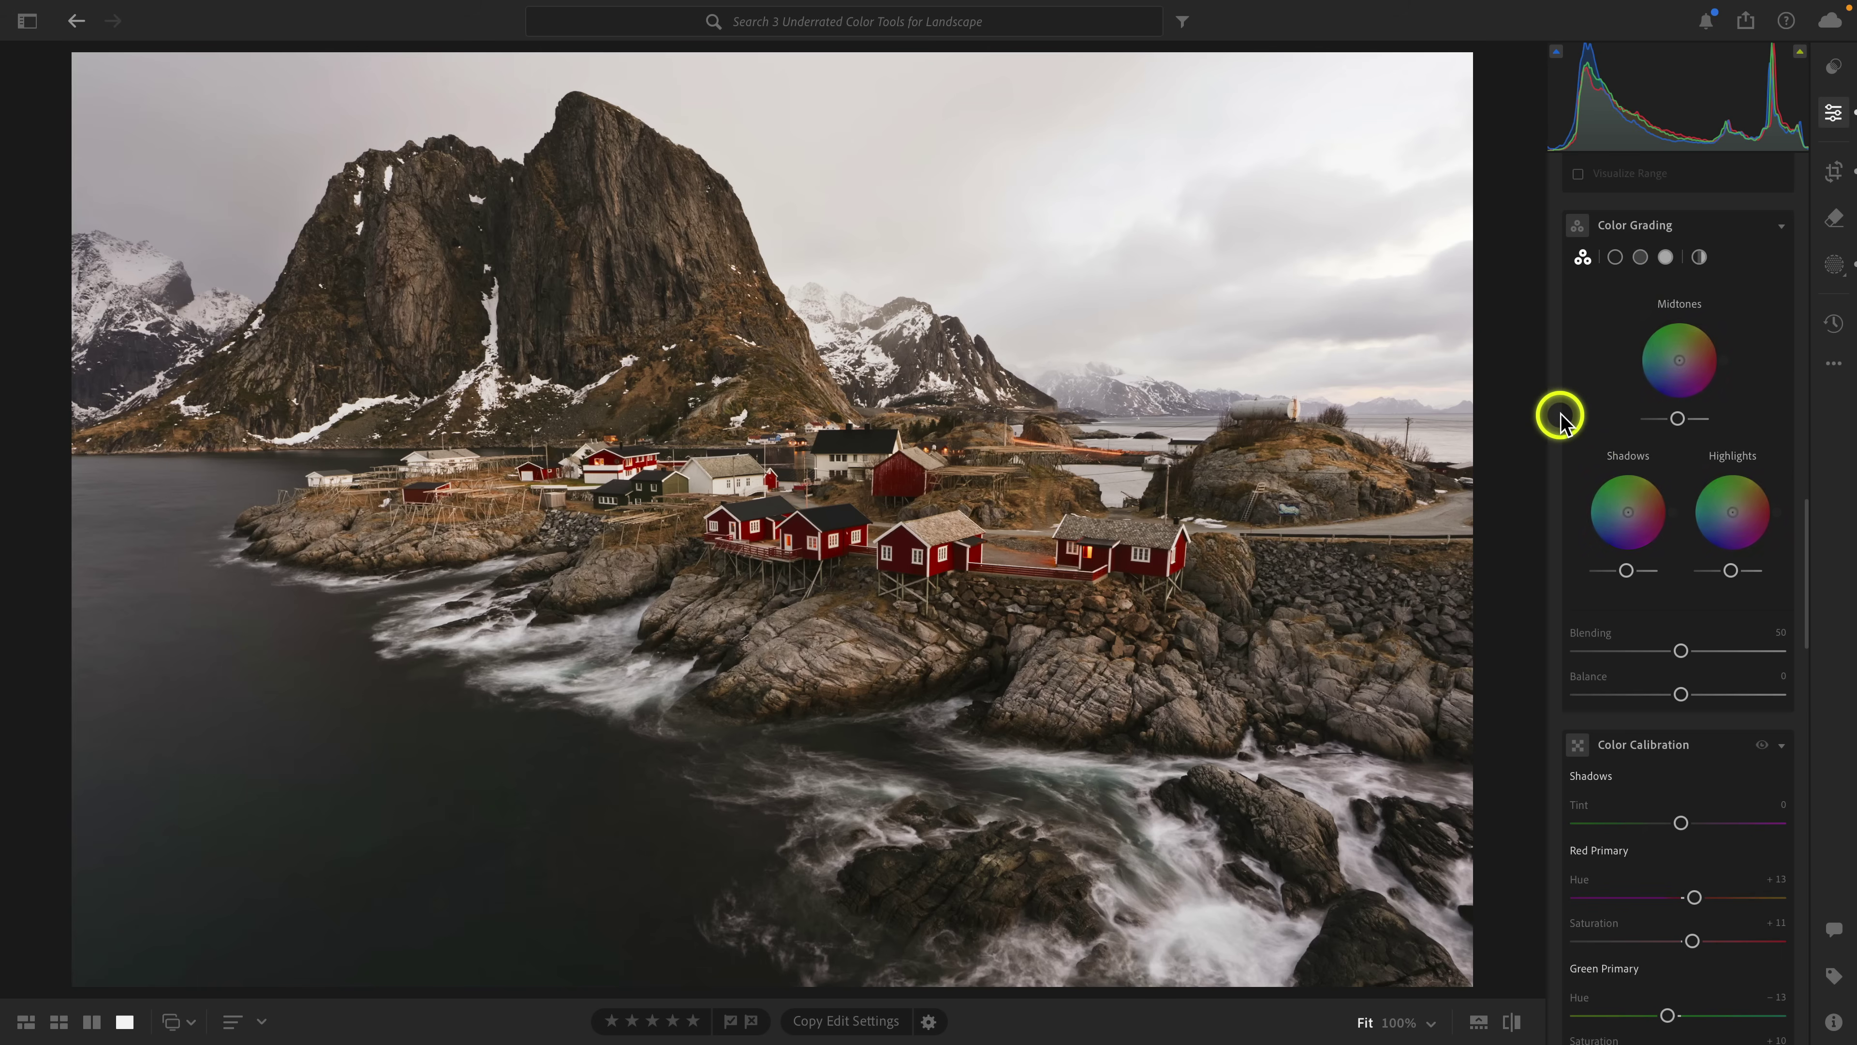
left_click(1666, 257)
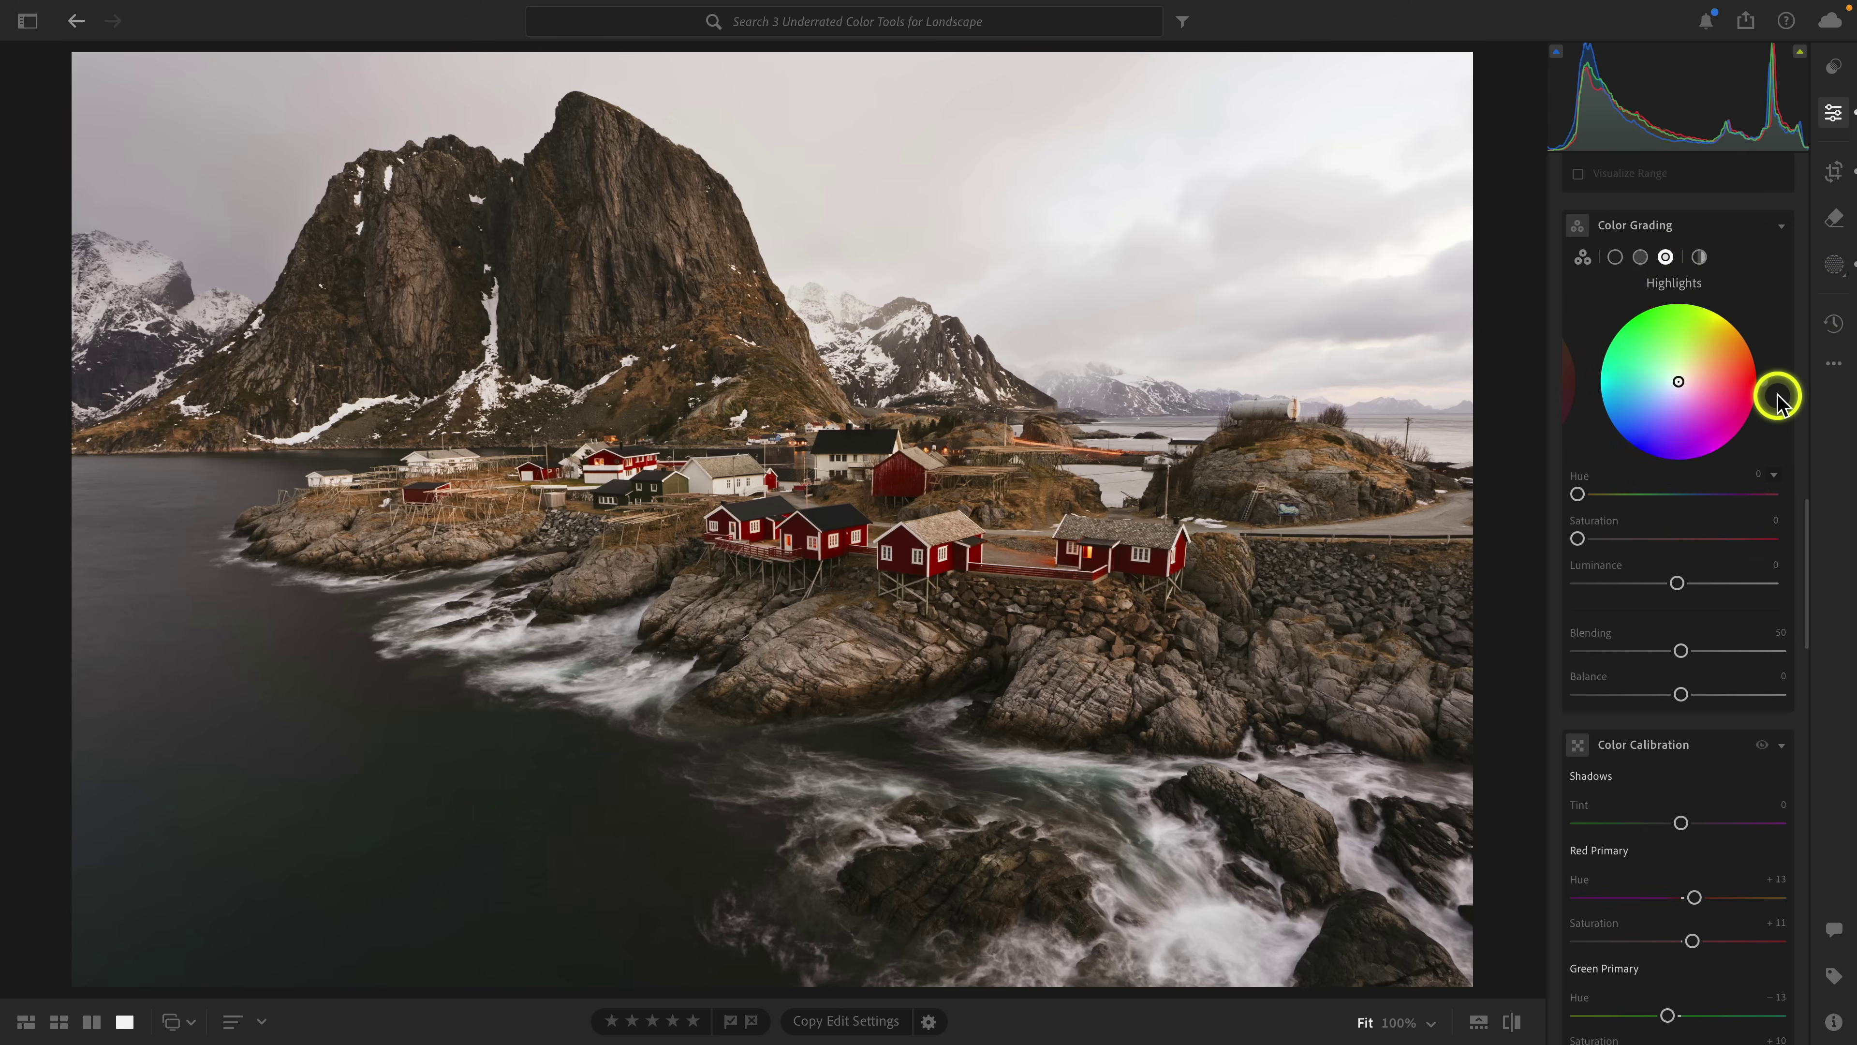
left_click(1577, 496)
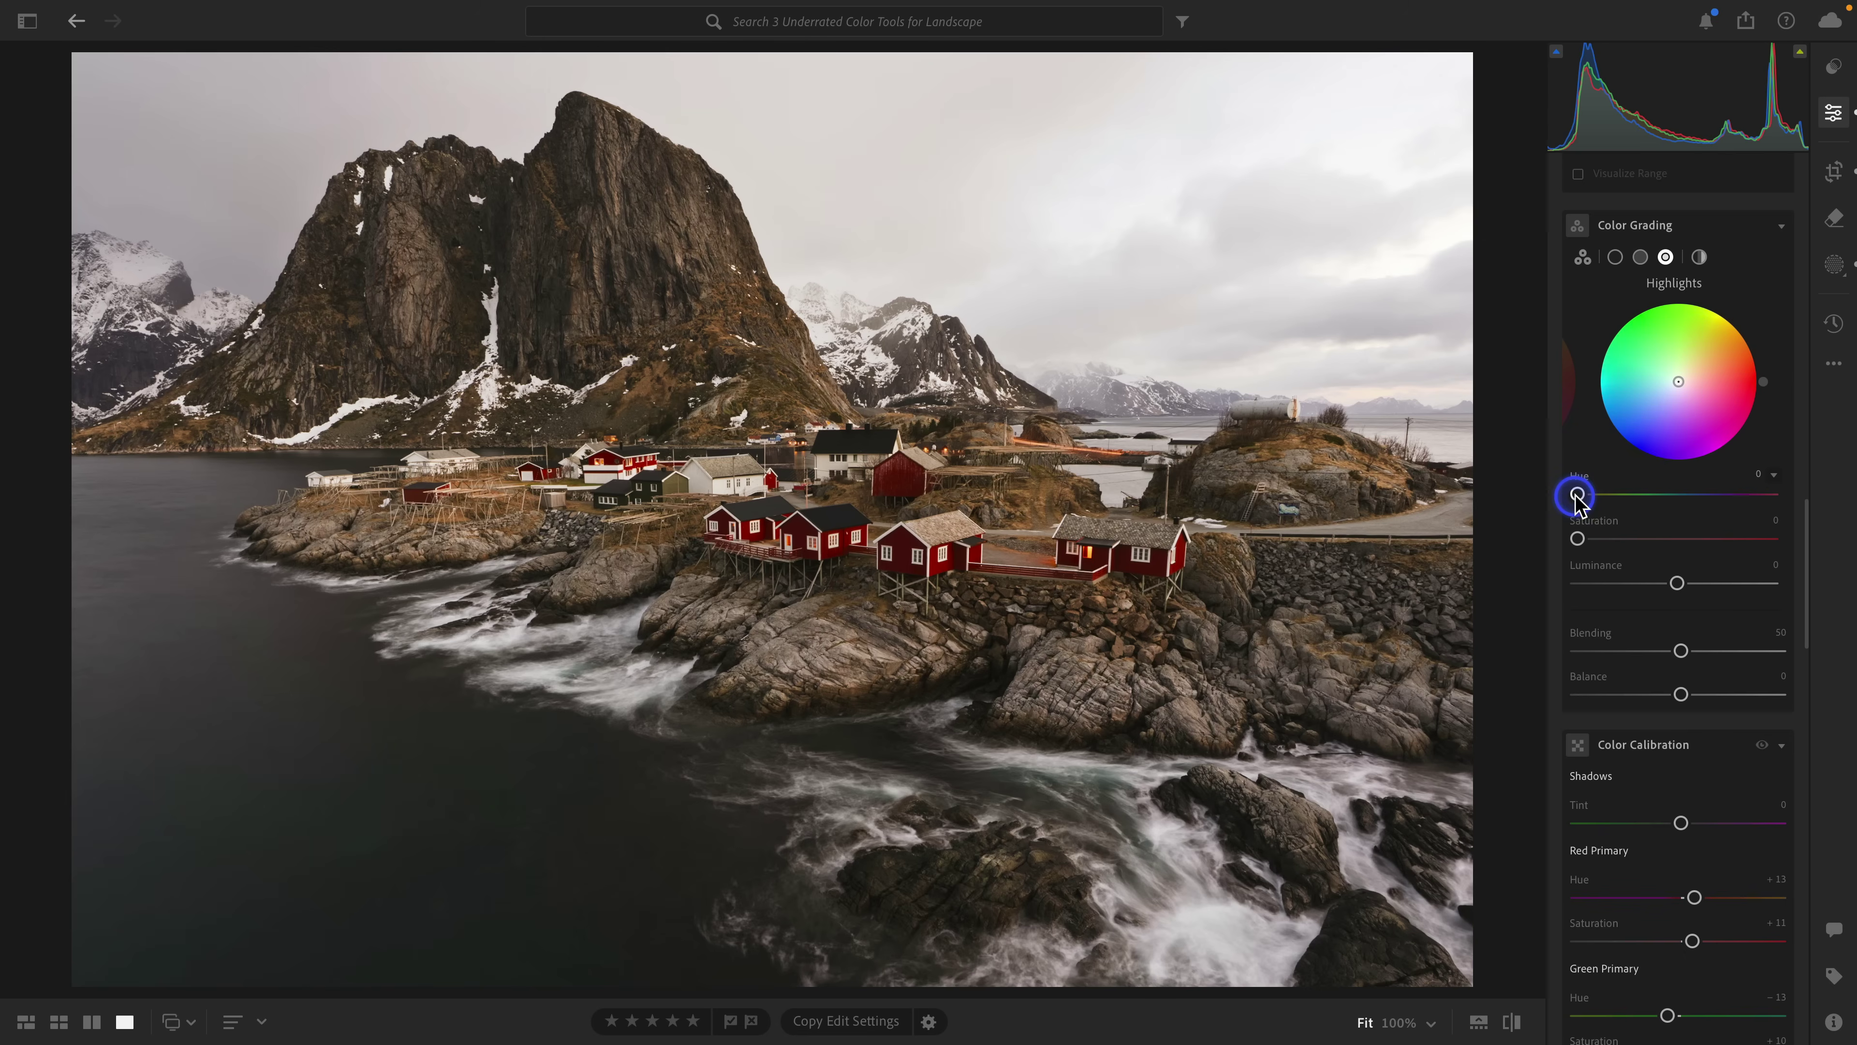
mouse_move(1579, 496)
left_mouse_down()
mouse_move(1780, 496)
mouse_move(1543, 495)
mouse_move(1720, 491)
mouse_move(1556, 512)
mouse_move(1583, 541)
mouse_move(1680, 525)
mouse_move(1573, 505)
mouse_move(1708, 494)
mouse_move(1534, 506)
mouse_move(1578, 498)
left_mouse_up()
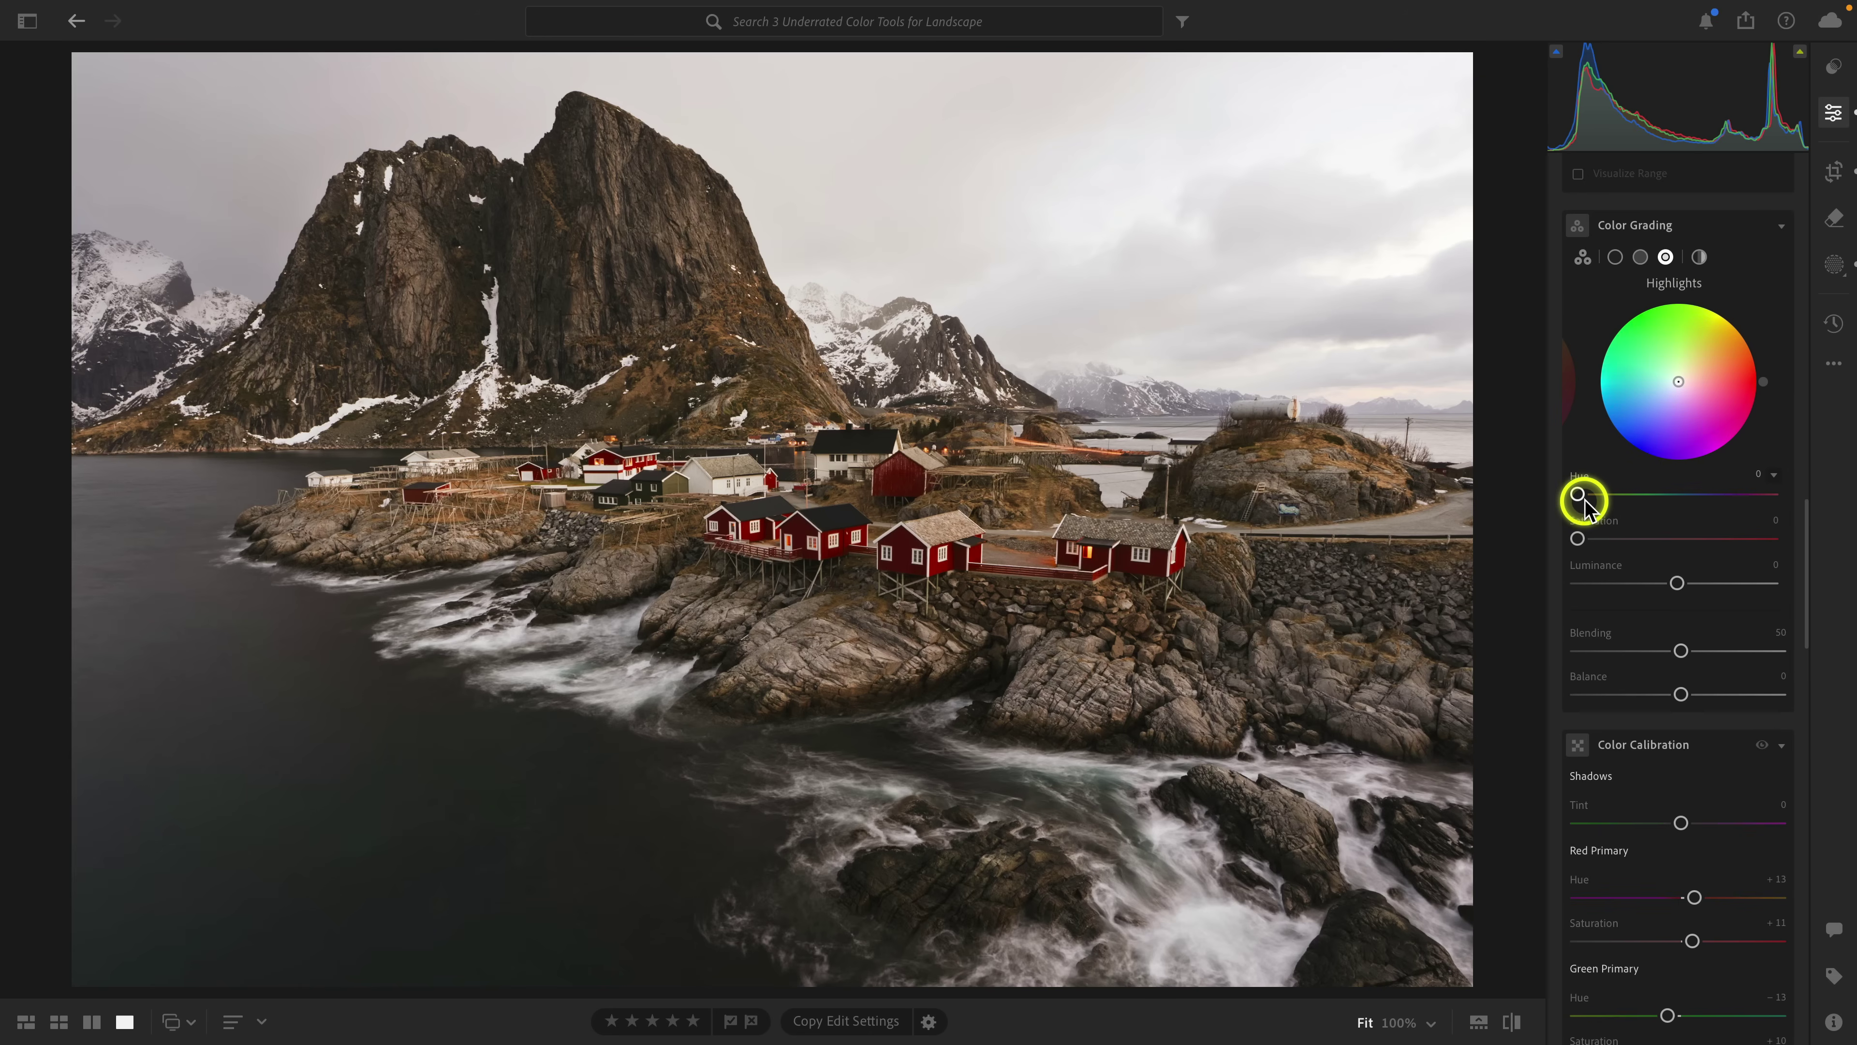
left_click_drag(1586, 494, 1614, 495)
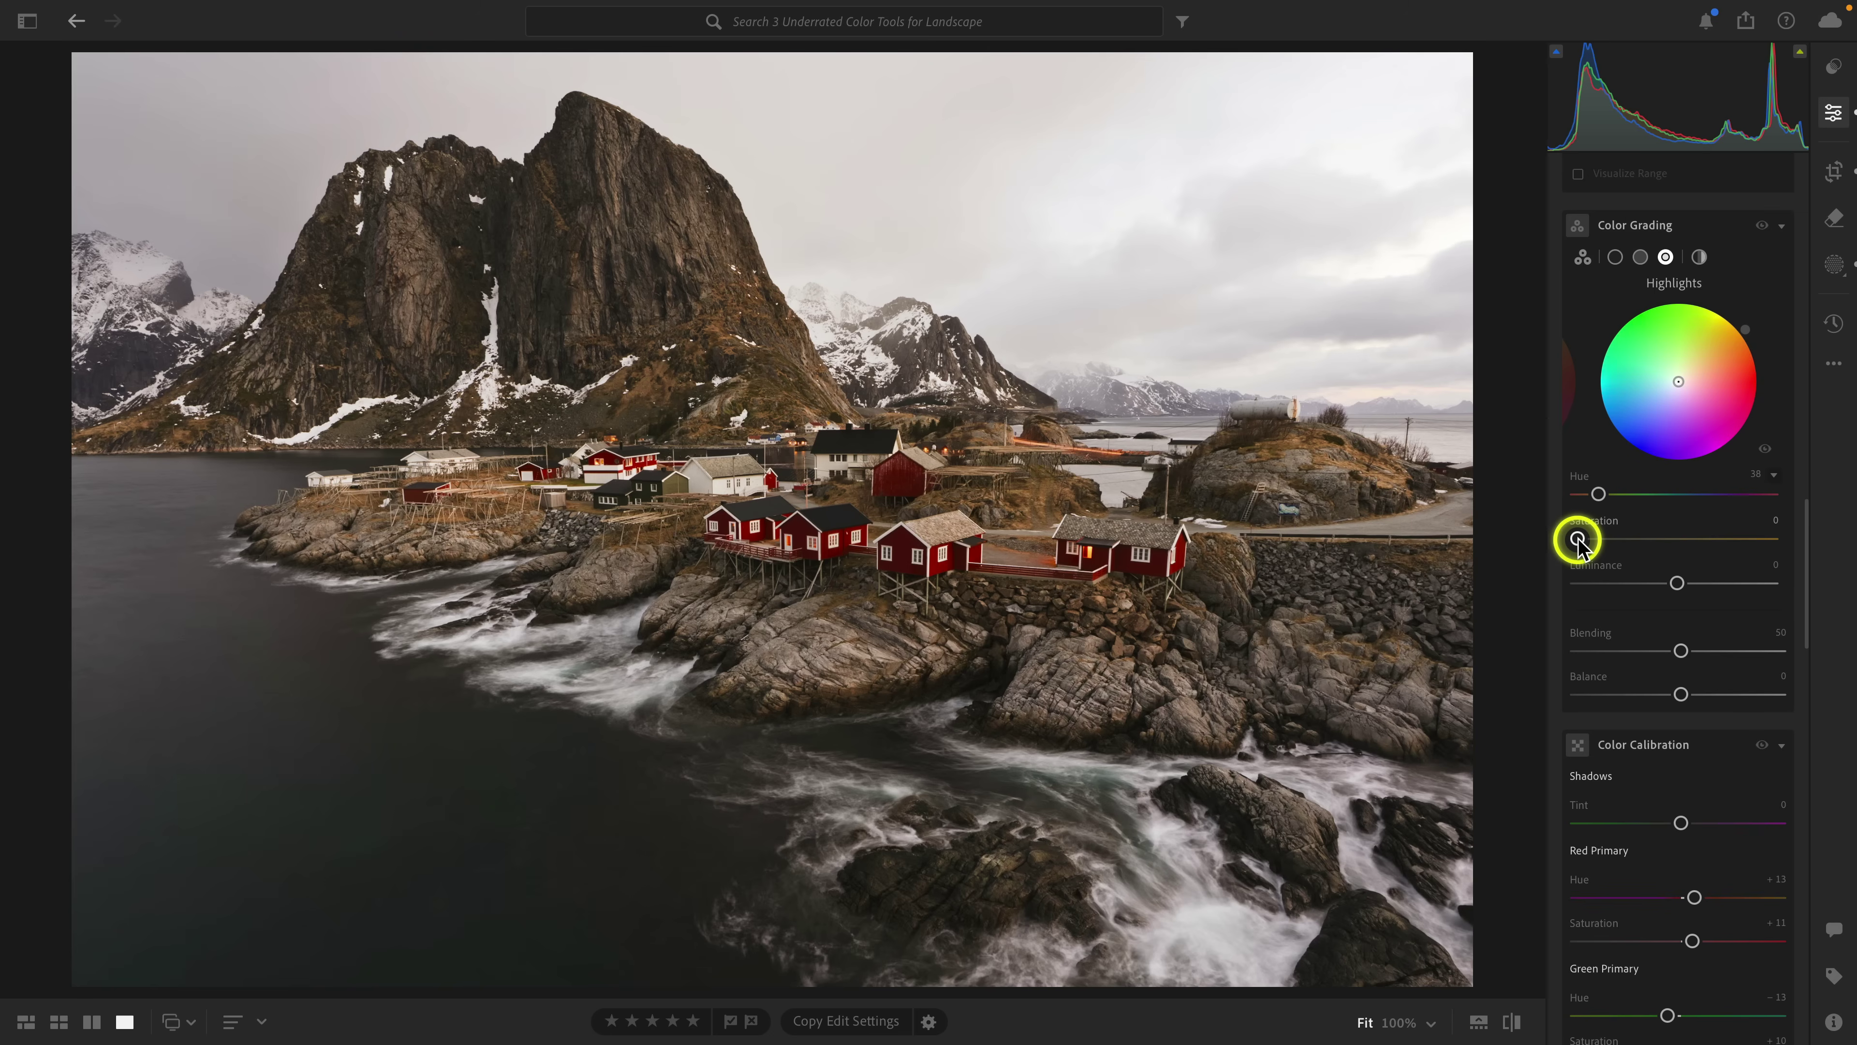
Step: Set the Color Grading highlights saturation to 75 after trying a stronger warm tint
left_click_drag(1577, 539, 1577, 543)
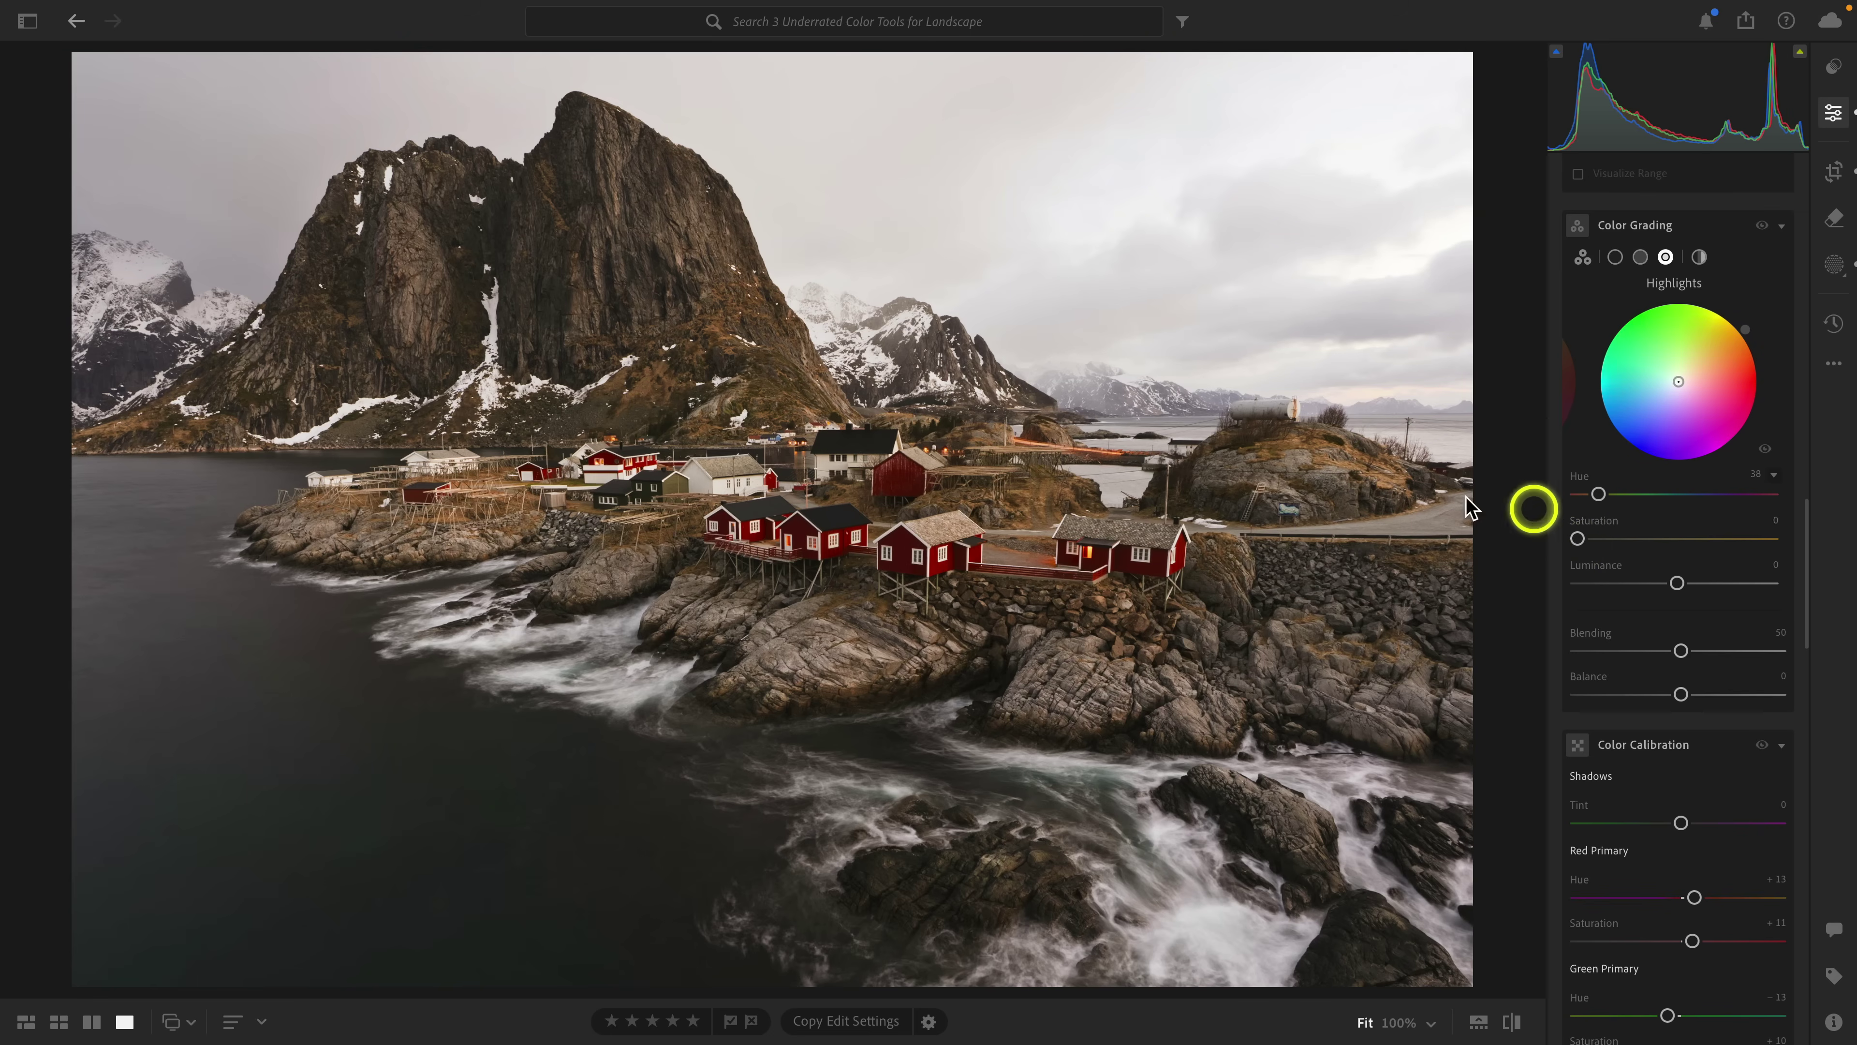
left_click(1577, 540)
left_click_drag(1579, 541, 1763, 532)
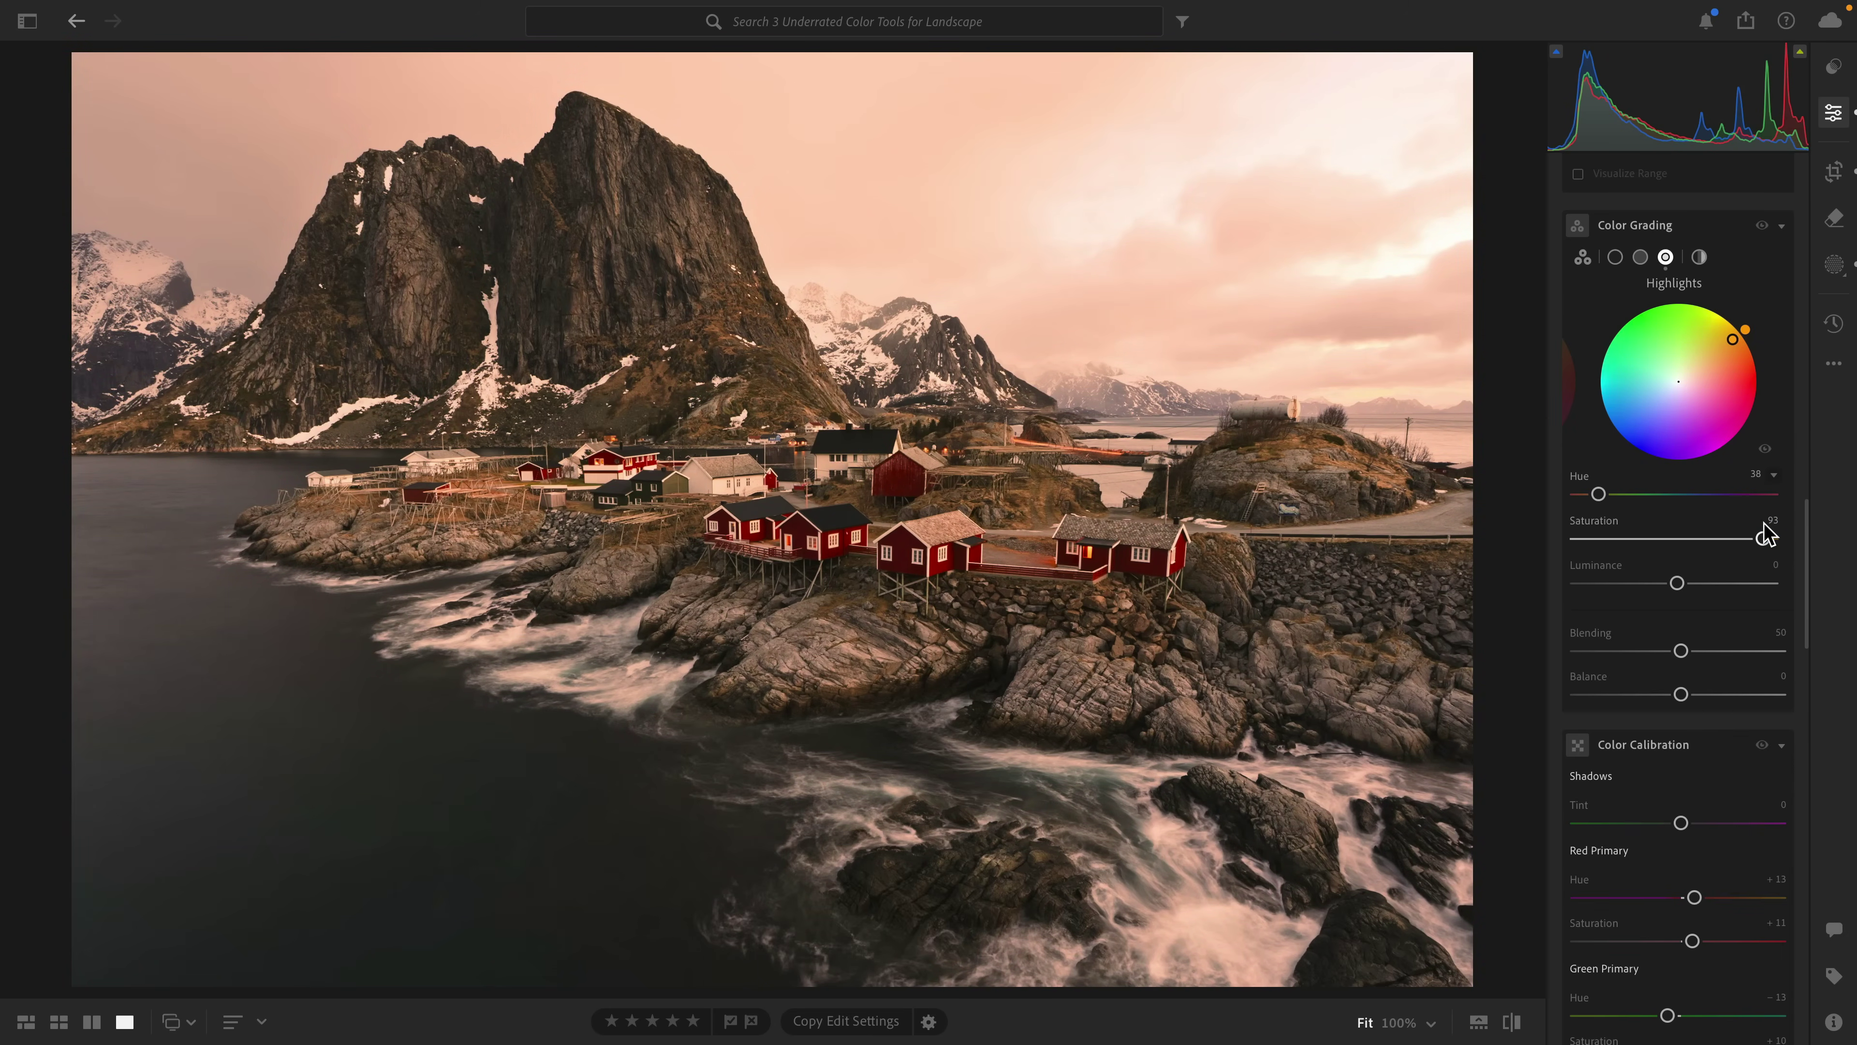
left_click_drag(1763, 532, 1730, 560)
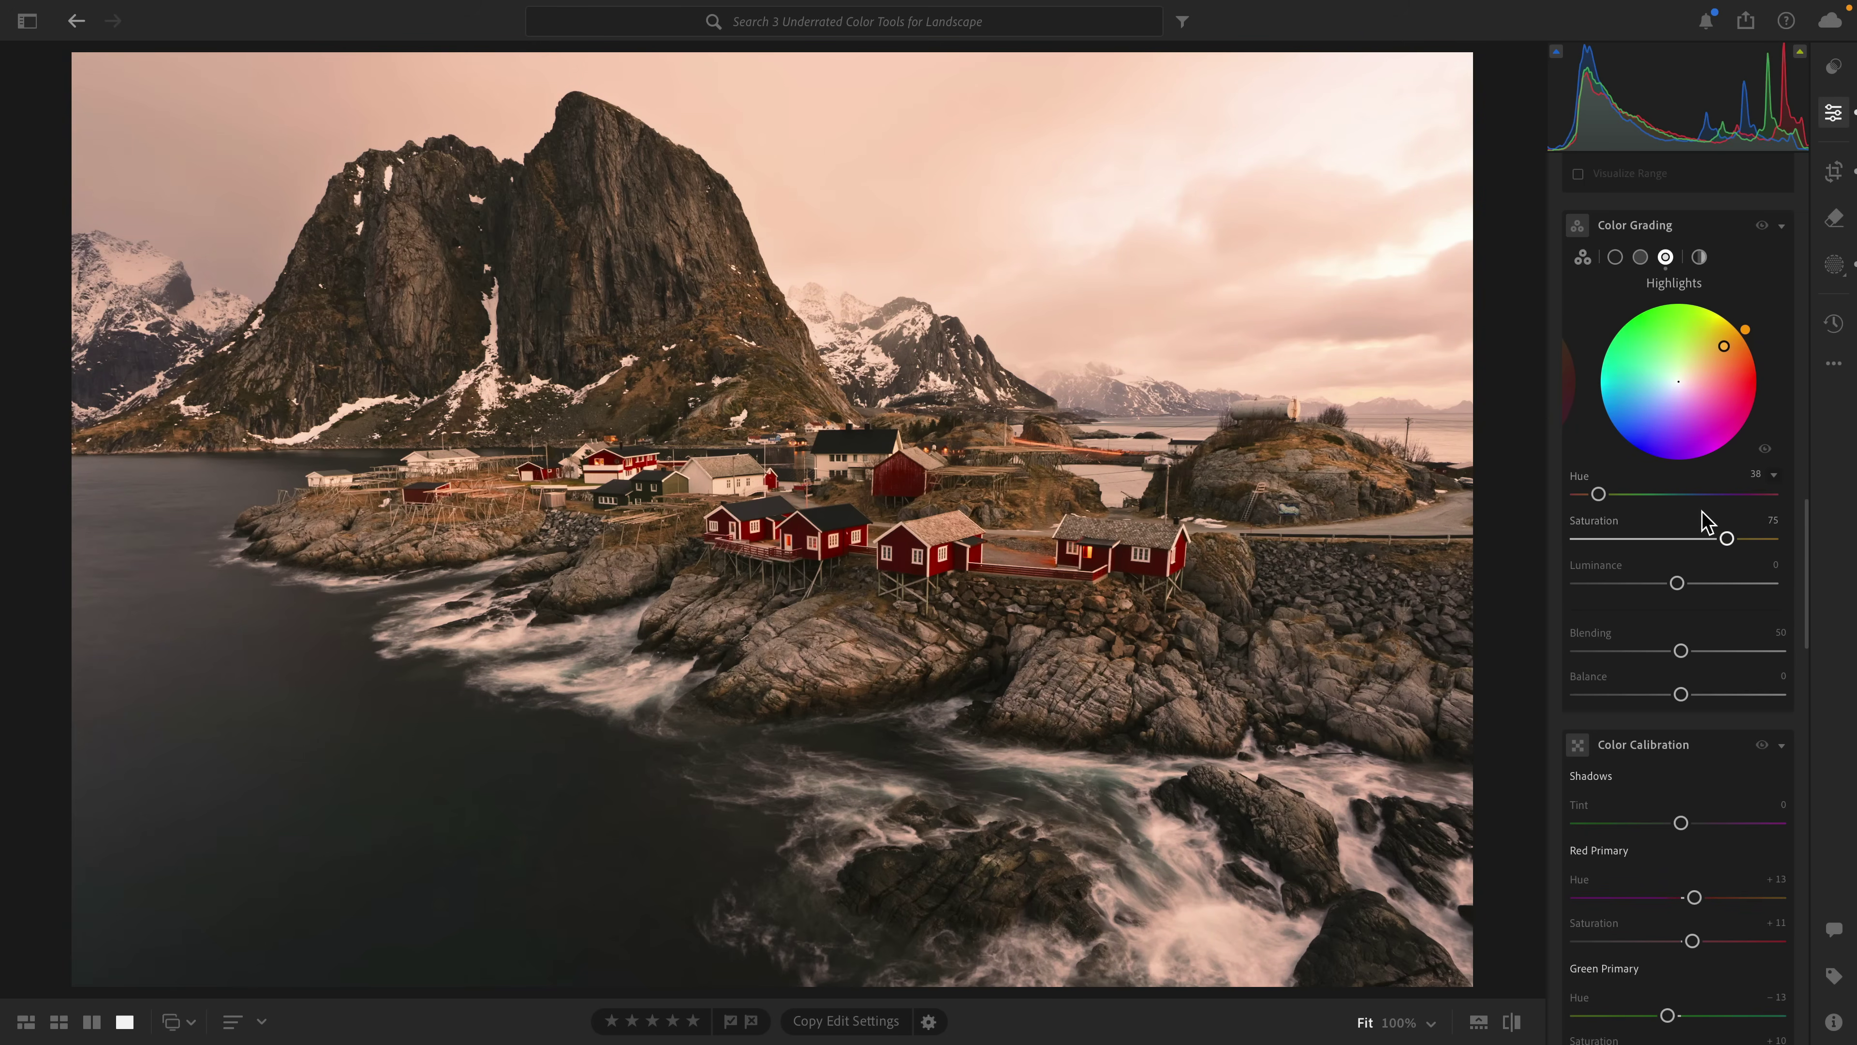
Step: View all three Color Grading wheels together, and raise the highlights luminance to +16
left_click(1581, 259)
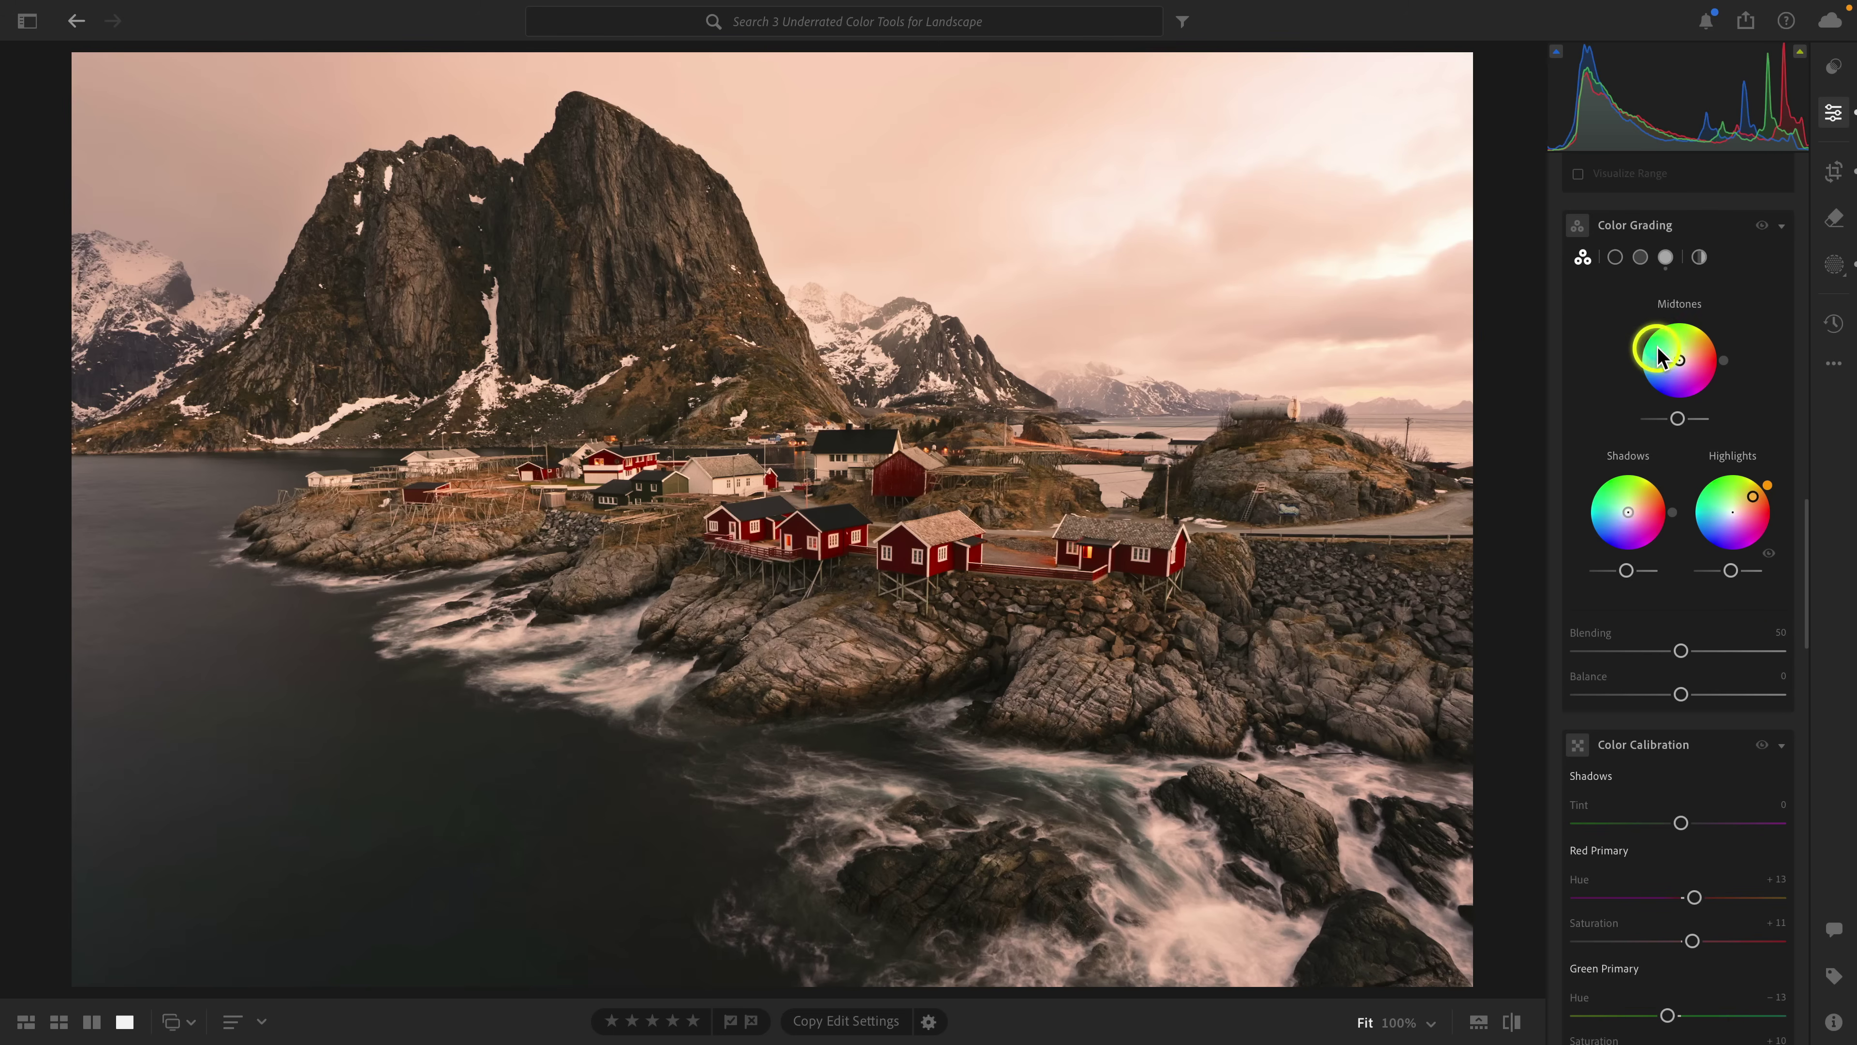
left_click(1665, 257)
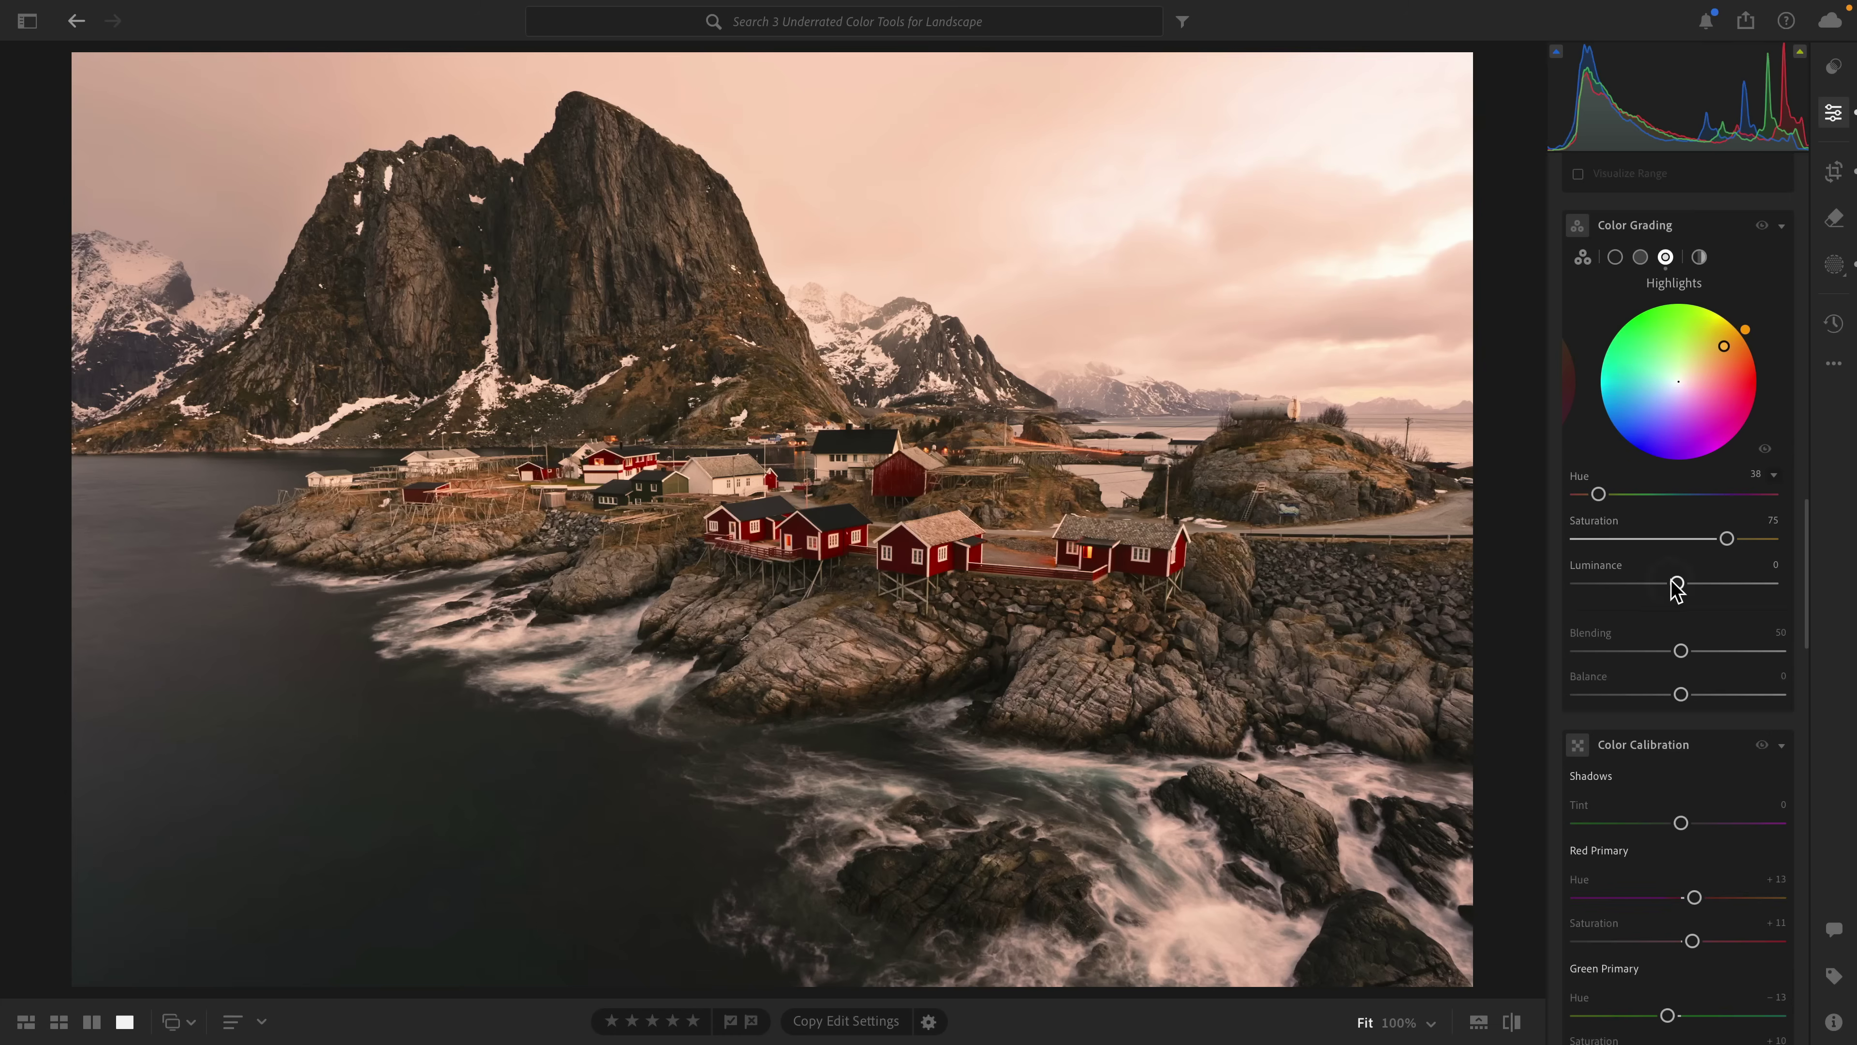
left_click(1676, 583)
mouse_move(1676, 584)
left_mouse_down()
mouse_move(1756, 582)
mouse_move(1587, 583)
mouse_move(1733, 583)
mouse_move(1623, 584)
mouse_move(1695, 584)
left_mouse_up()
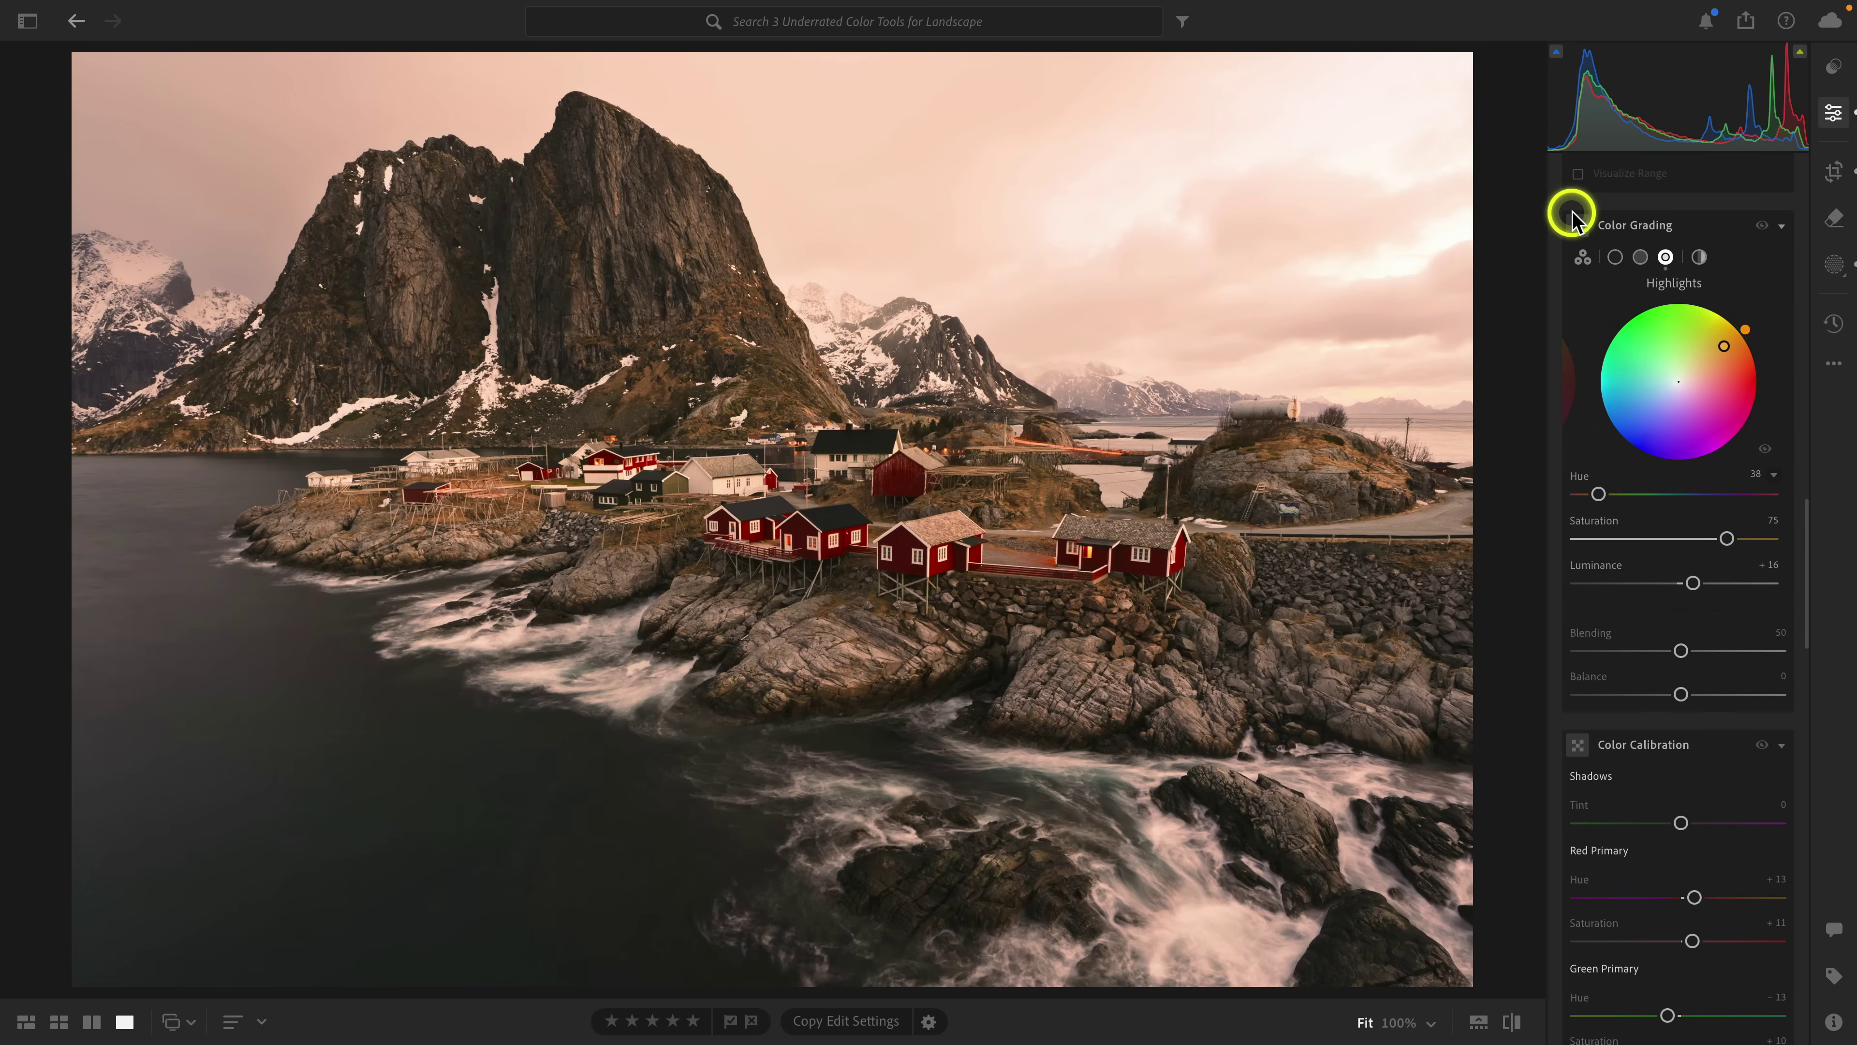
Step: Tint the Color Grading shadows blue with hue 246 and saturation 38
left_click(1641, 258)
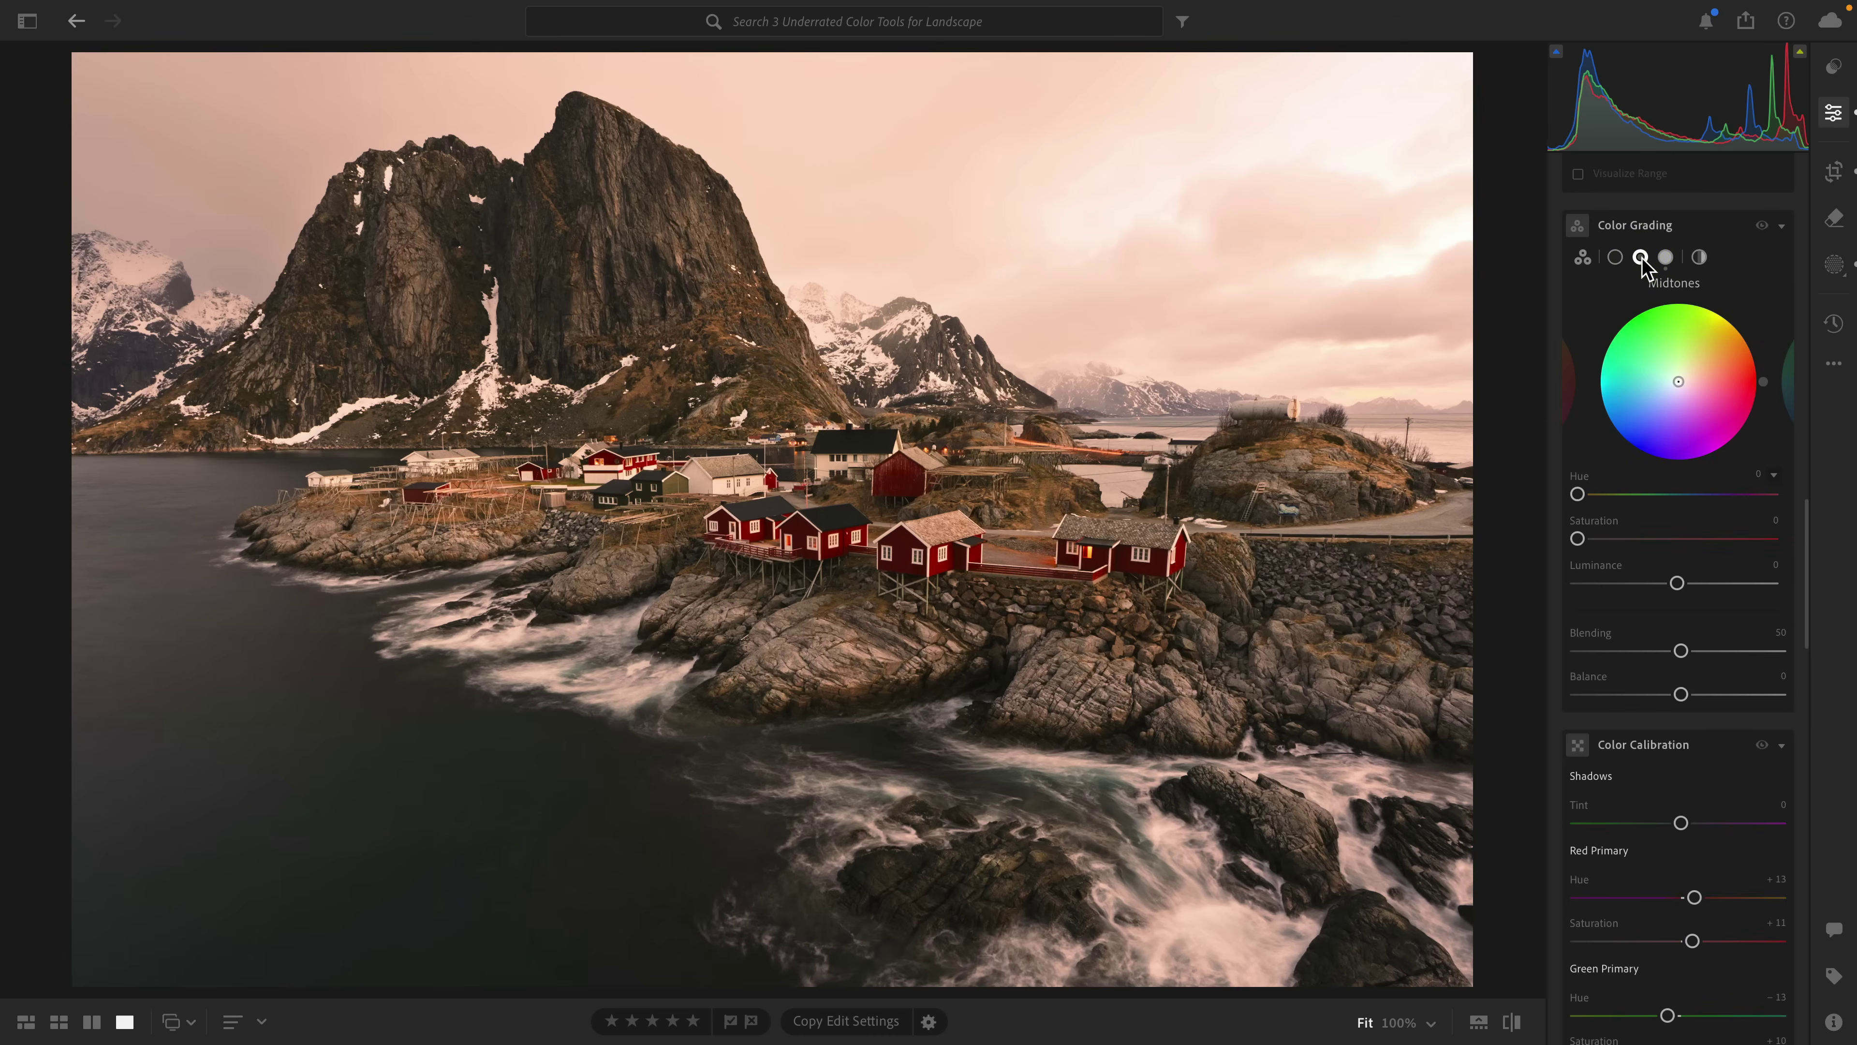
left_click(1616, 258)
left_click_drag(1596, 489, 1718, 499)
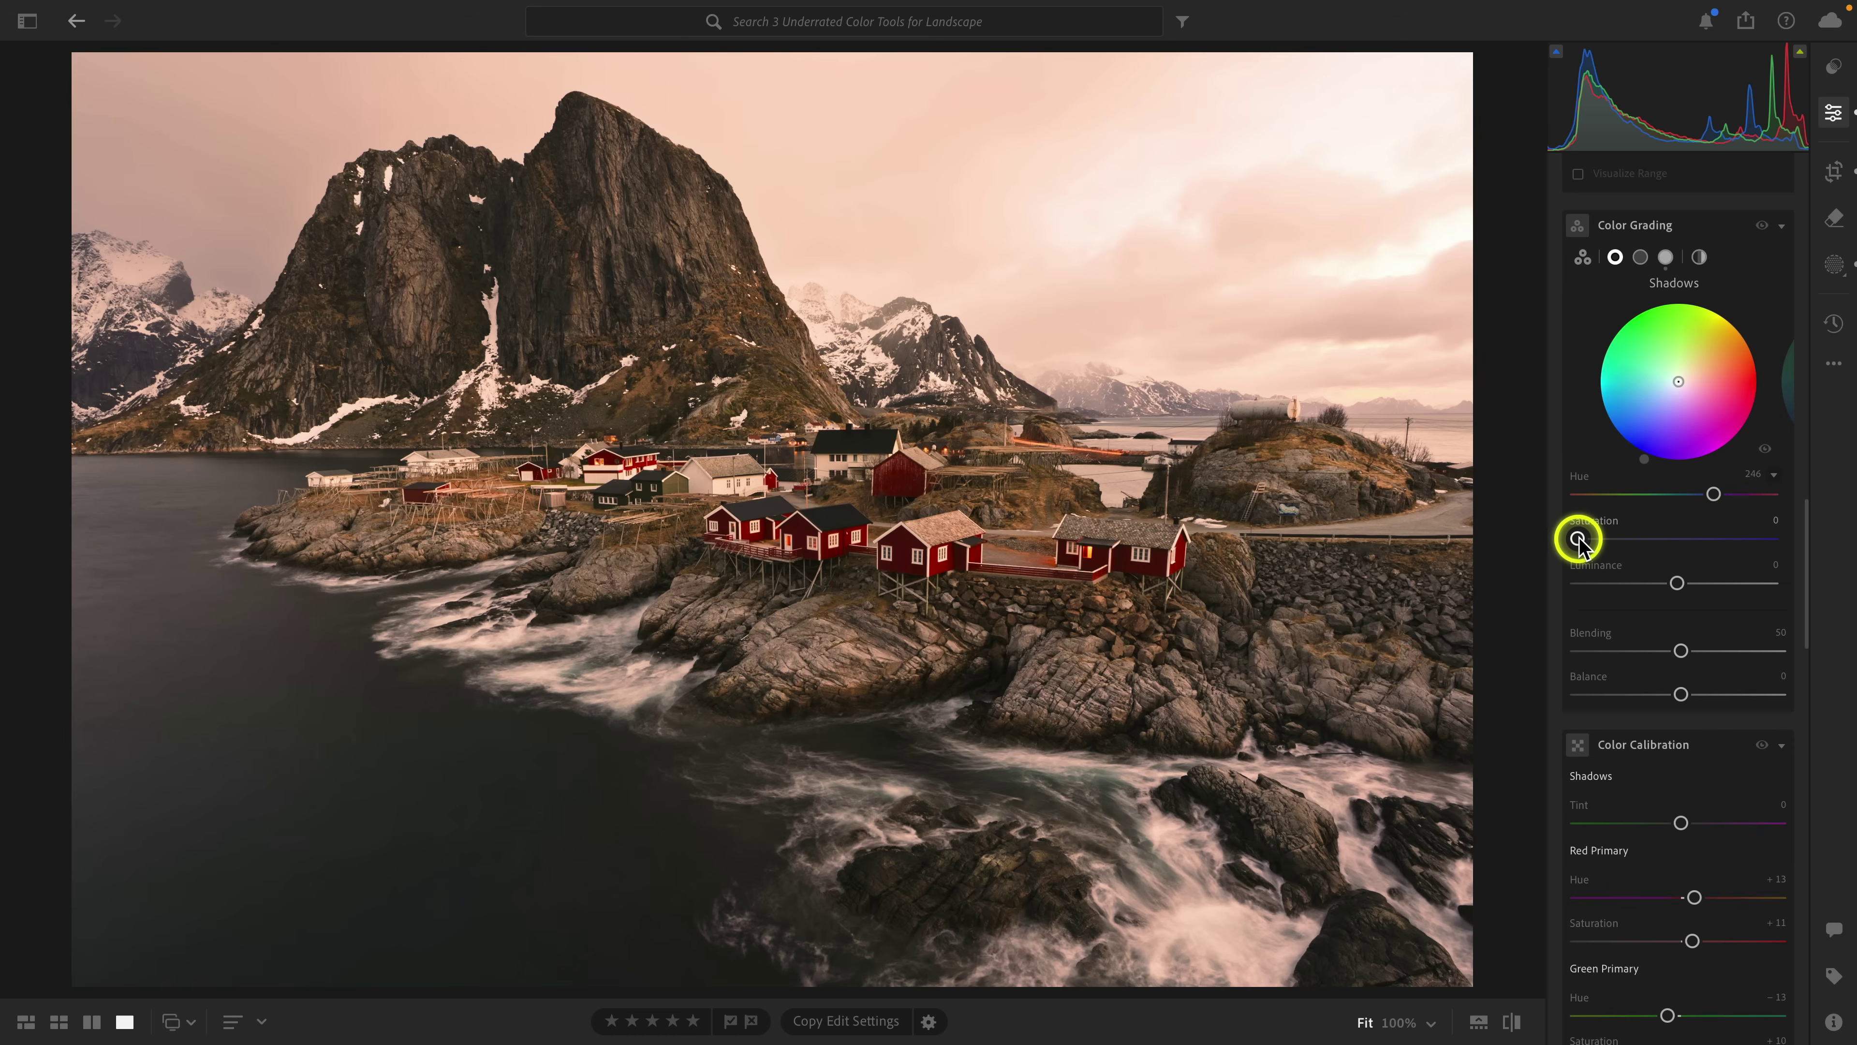
left_click_drag(1578, 539, 1654, 540)
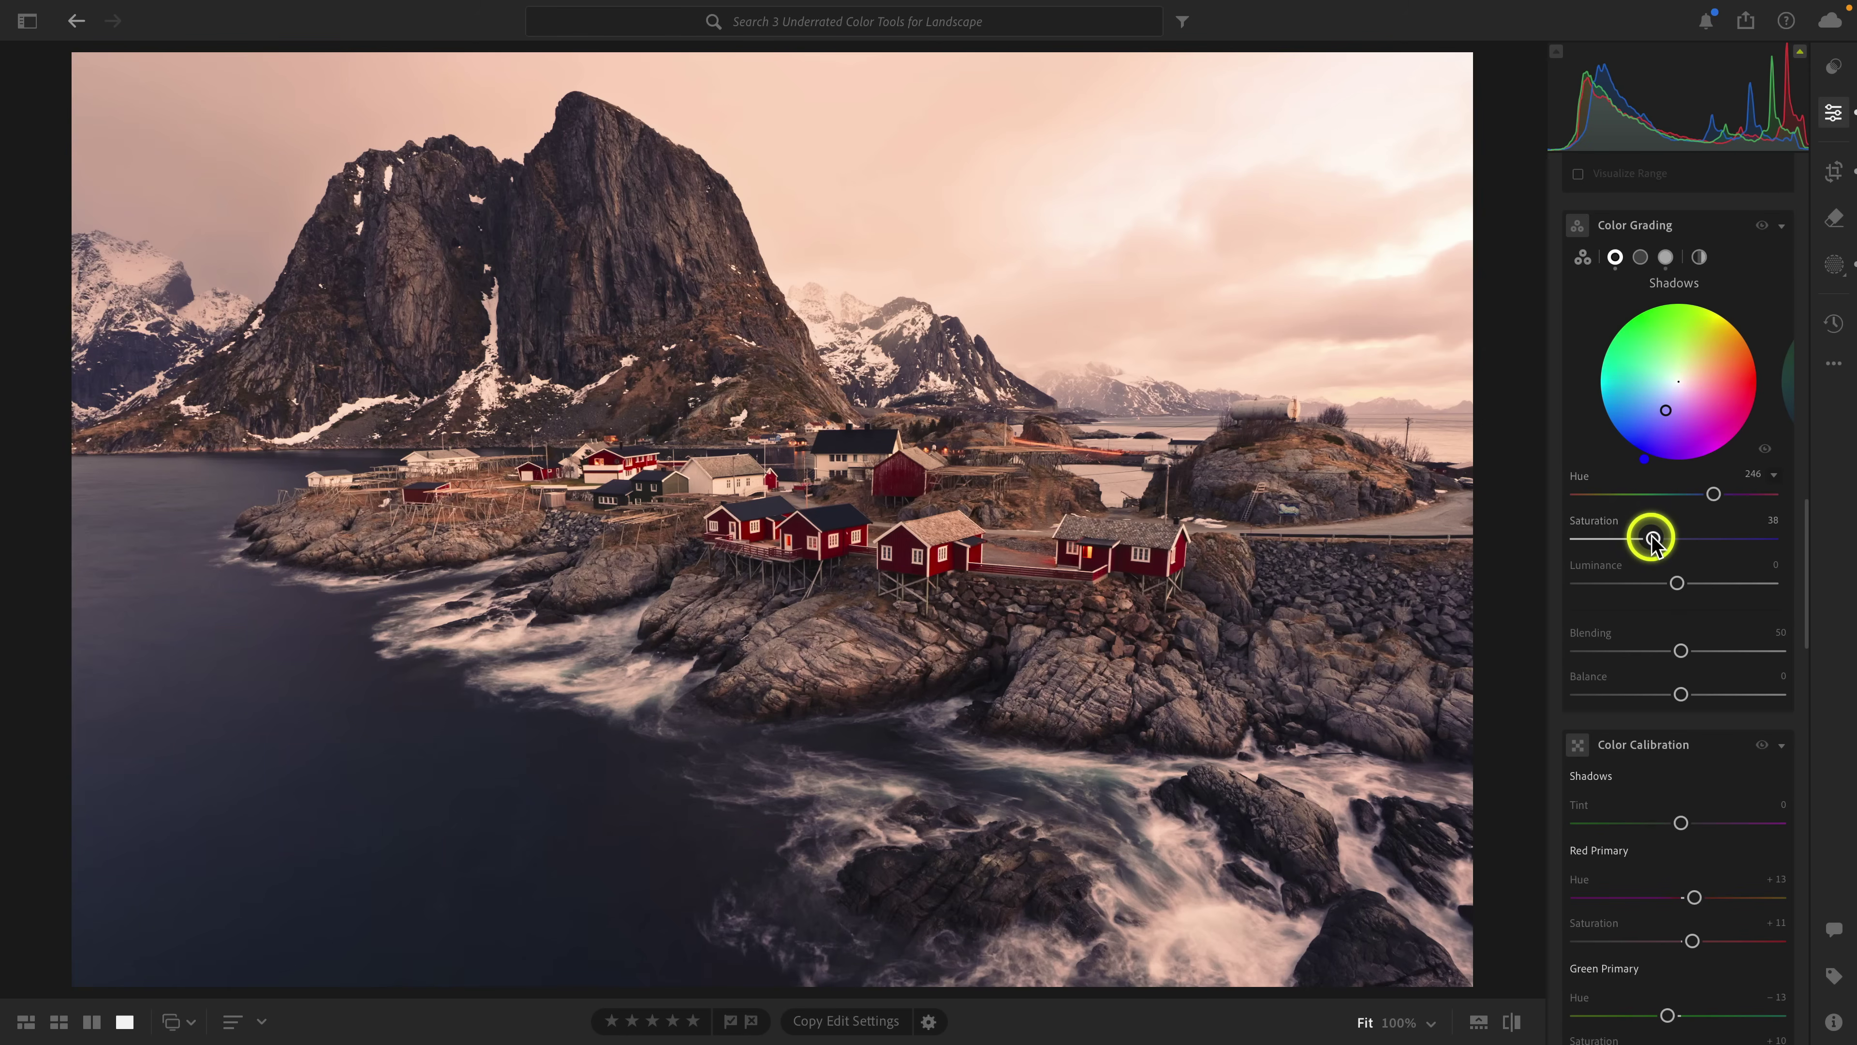
Step: Test darker and brighter Color Grading shadows, settling on a shadows luminance of -16
left_click(1676, 584)
left_click_drag(1676, 583, 1650, 592)
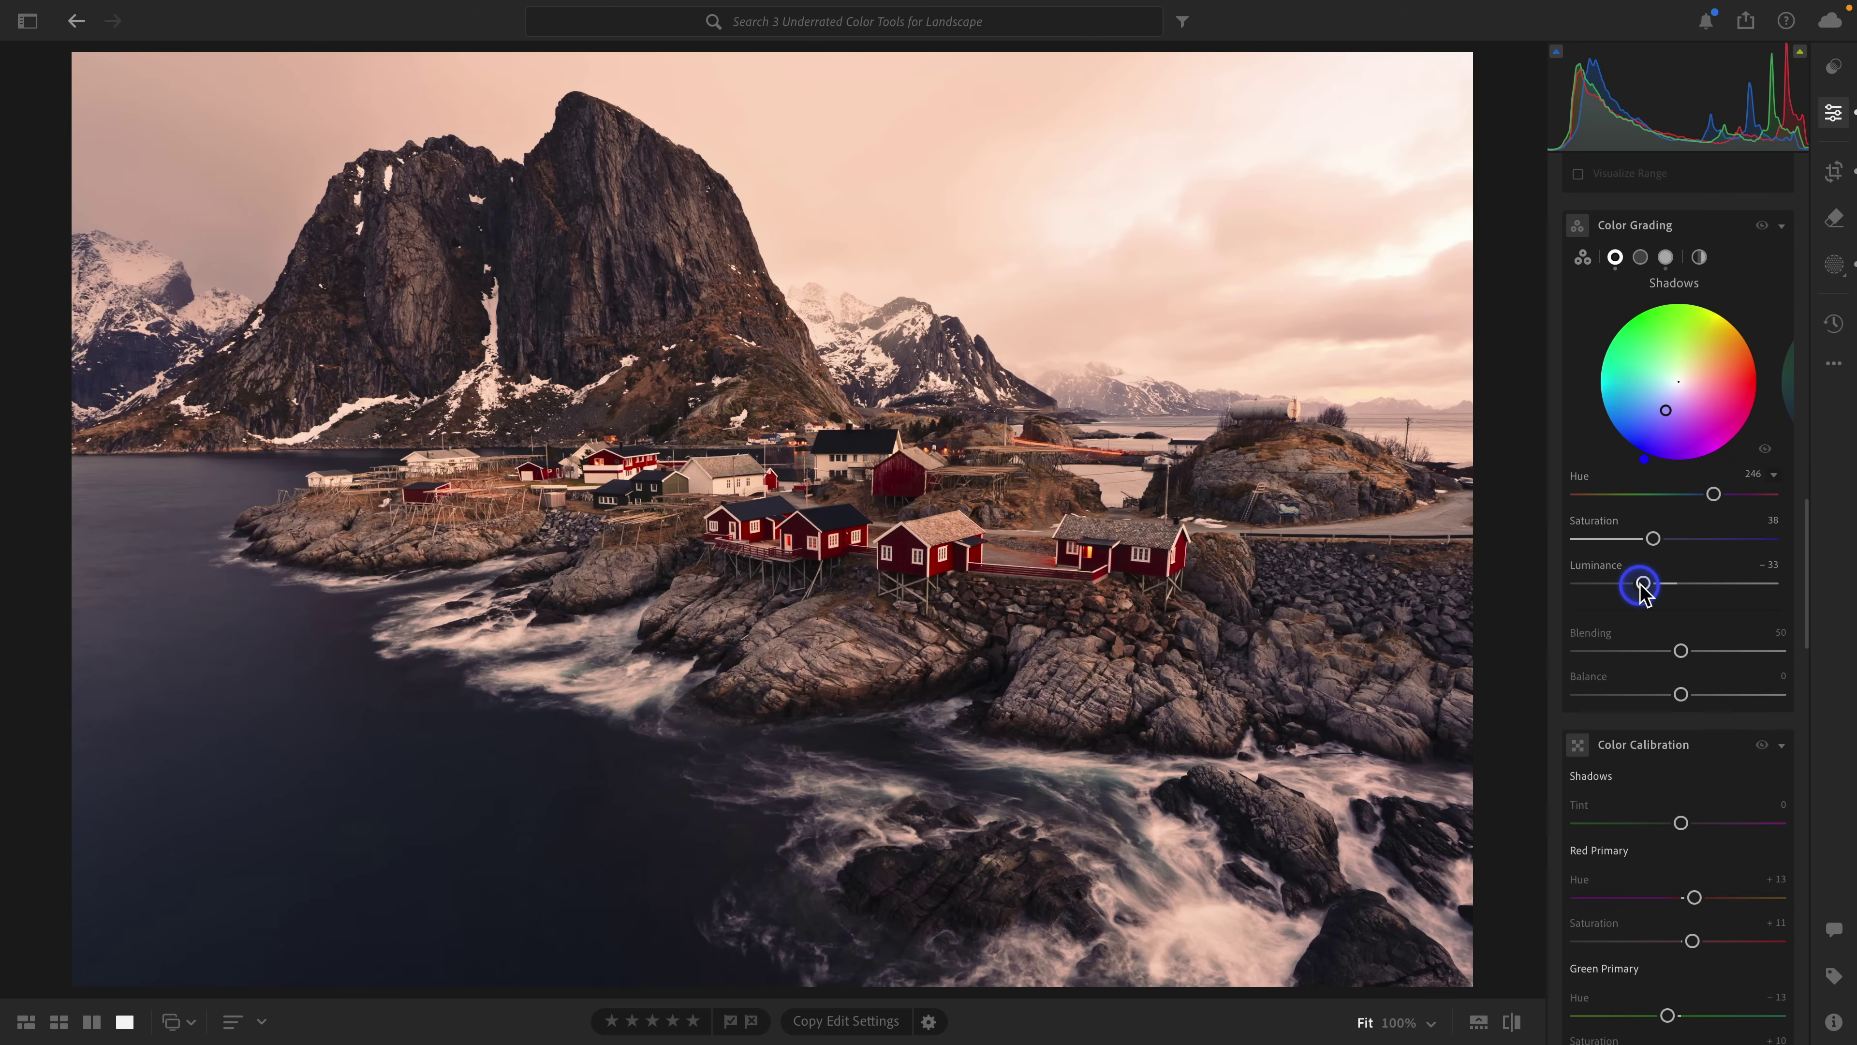
left_click_drag(1643, 586, 1789, 585)
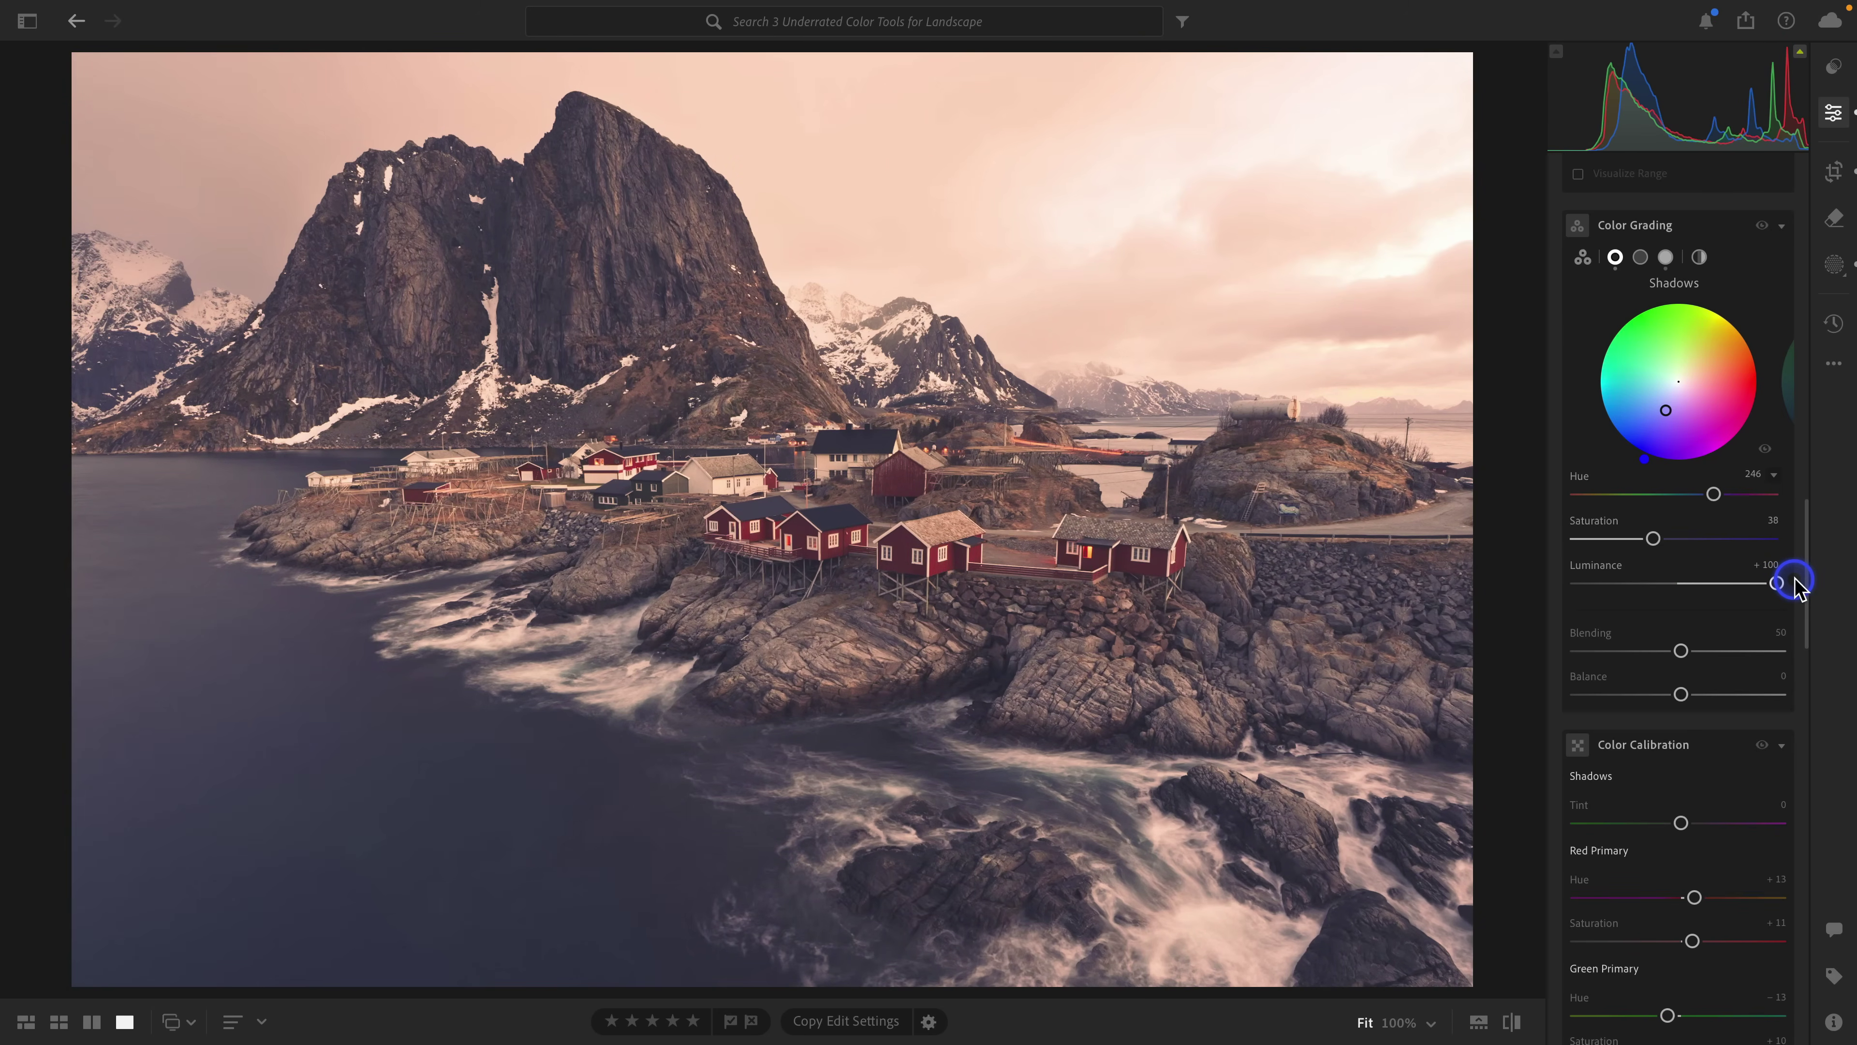
left_click_drag(1784, 589, 1596, 684)
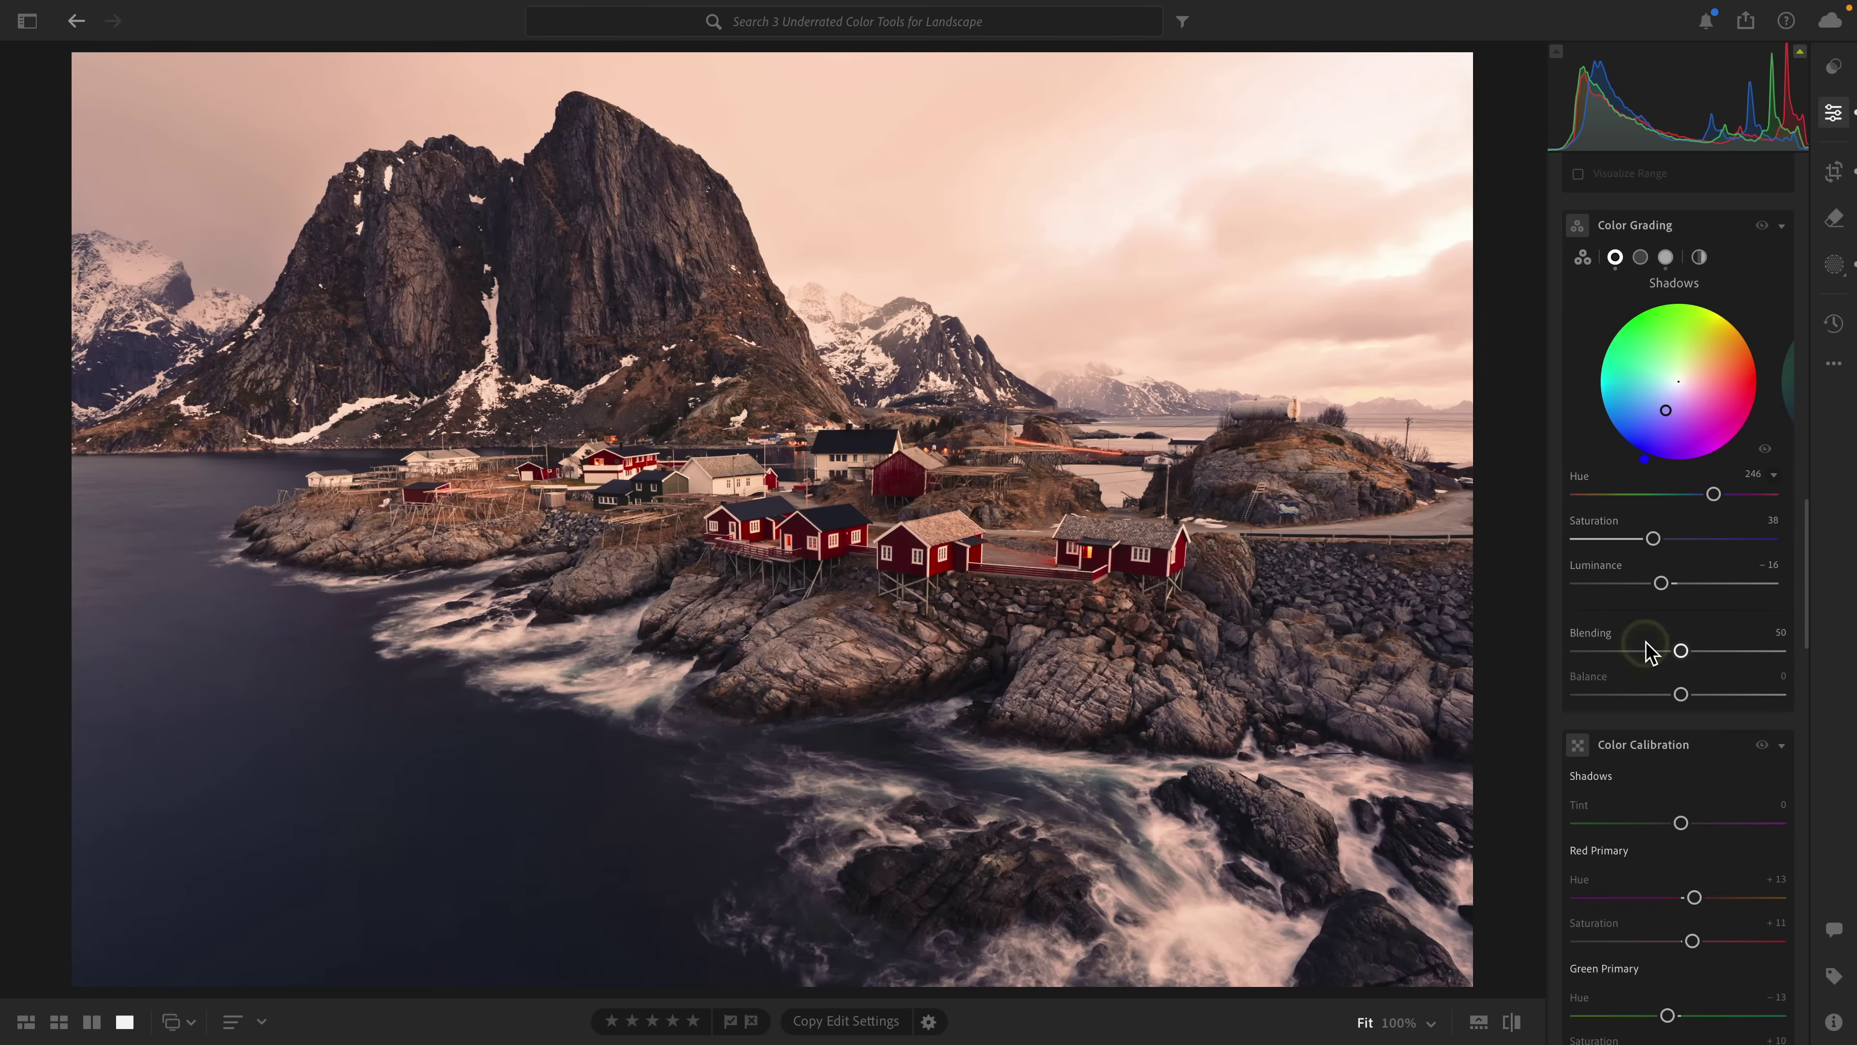
Step: Set the Color Grading Blending to 57 and shift the Balance towards the highlights at +46
scroll(1658, 652, "down", 1)
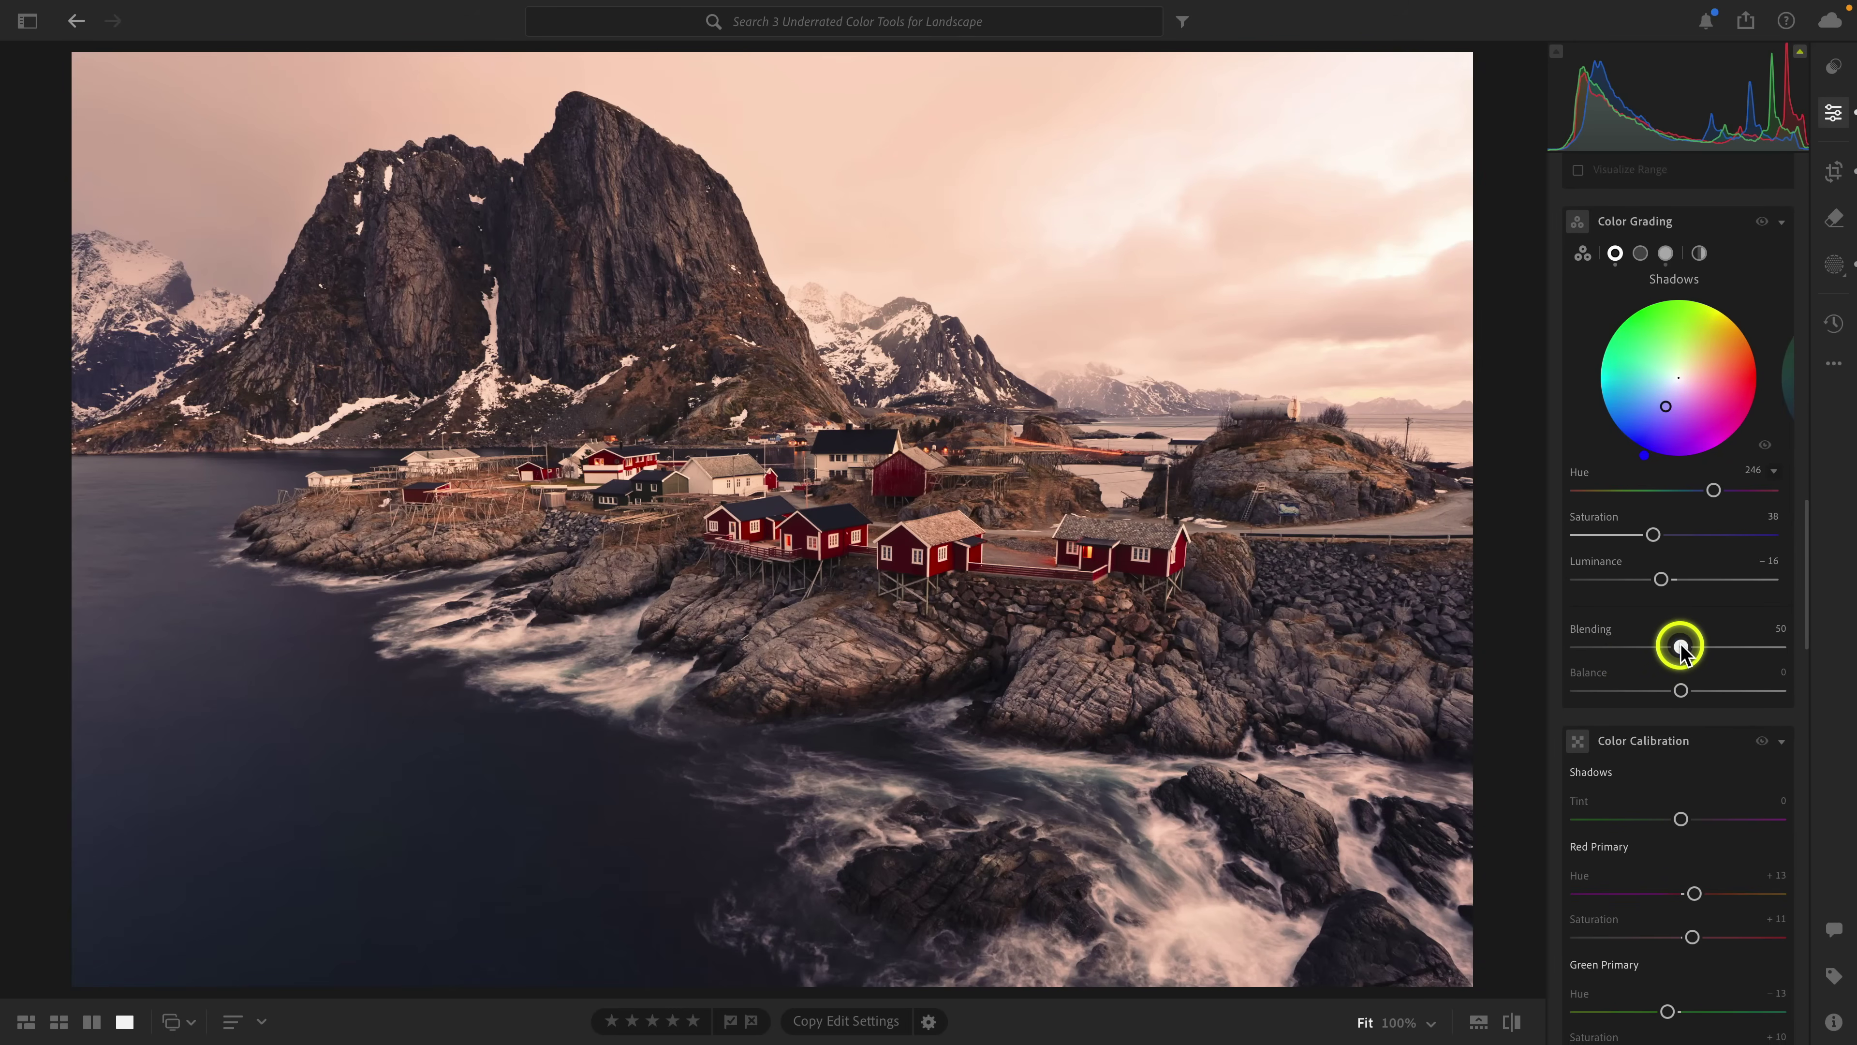
mouse_move(1677, 646)
left_mouse_down()
mouse_move(1732, 652)
mouse_move(1601, 653)
mouse_move(1694, 657)
left_mouse_up()
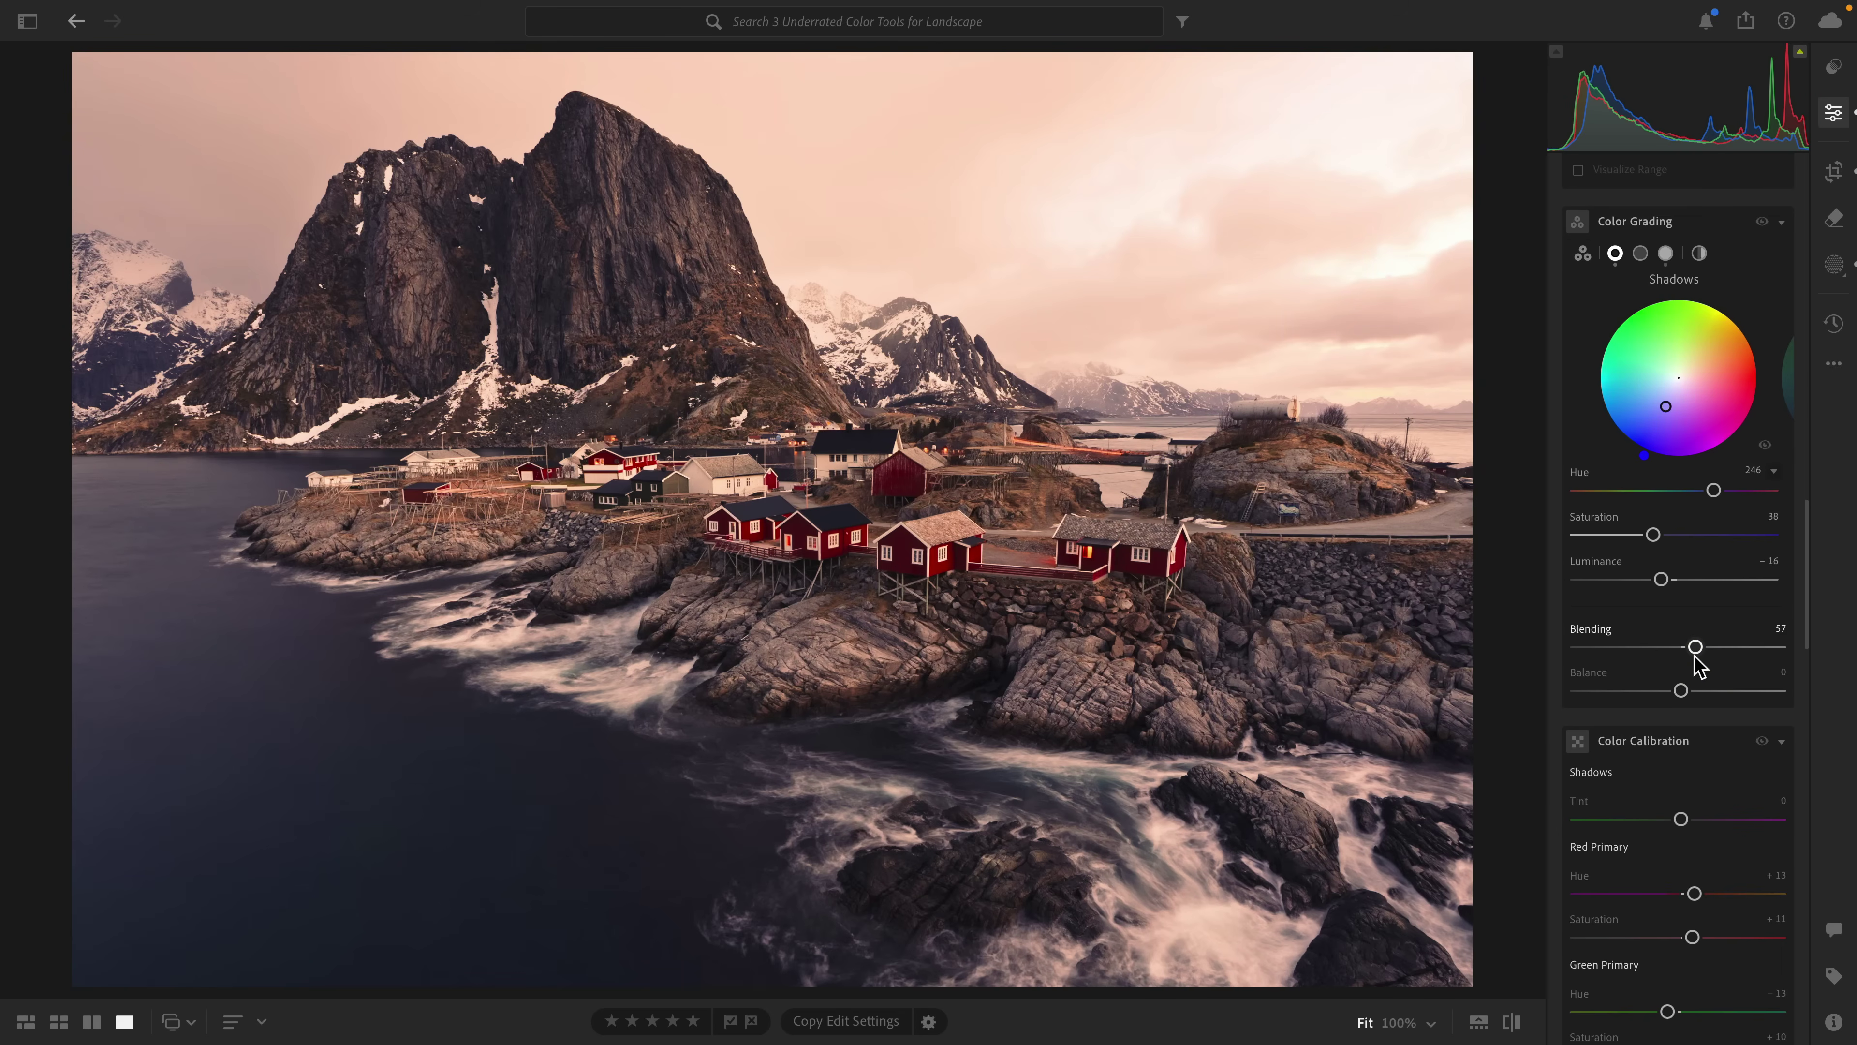
left_click(1695, 655)
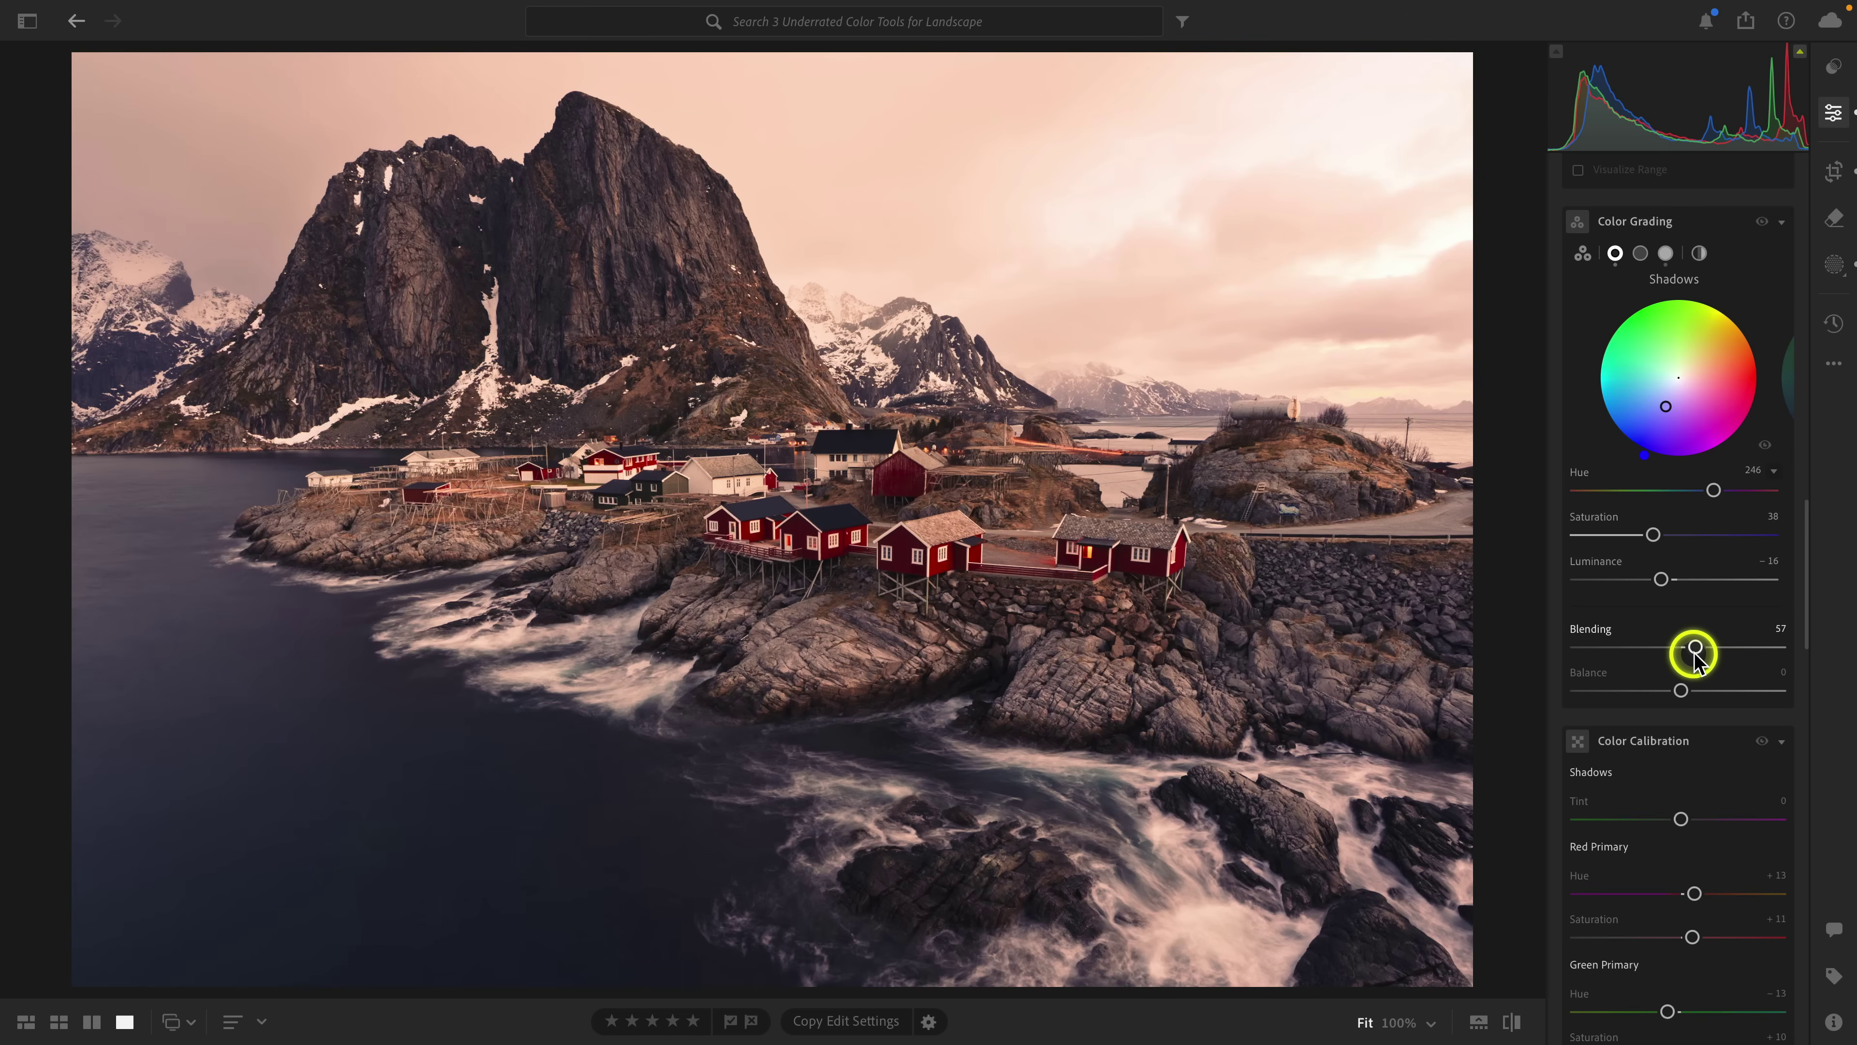
left_click(1646, 656)
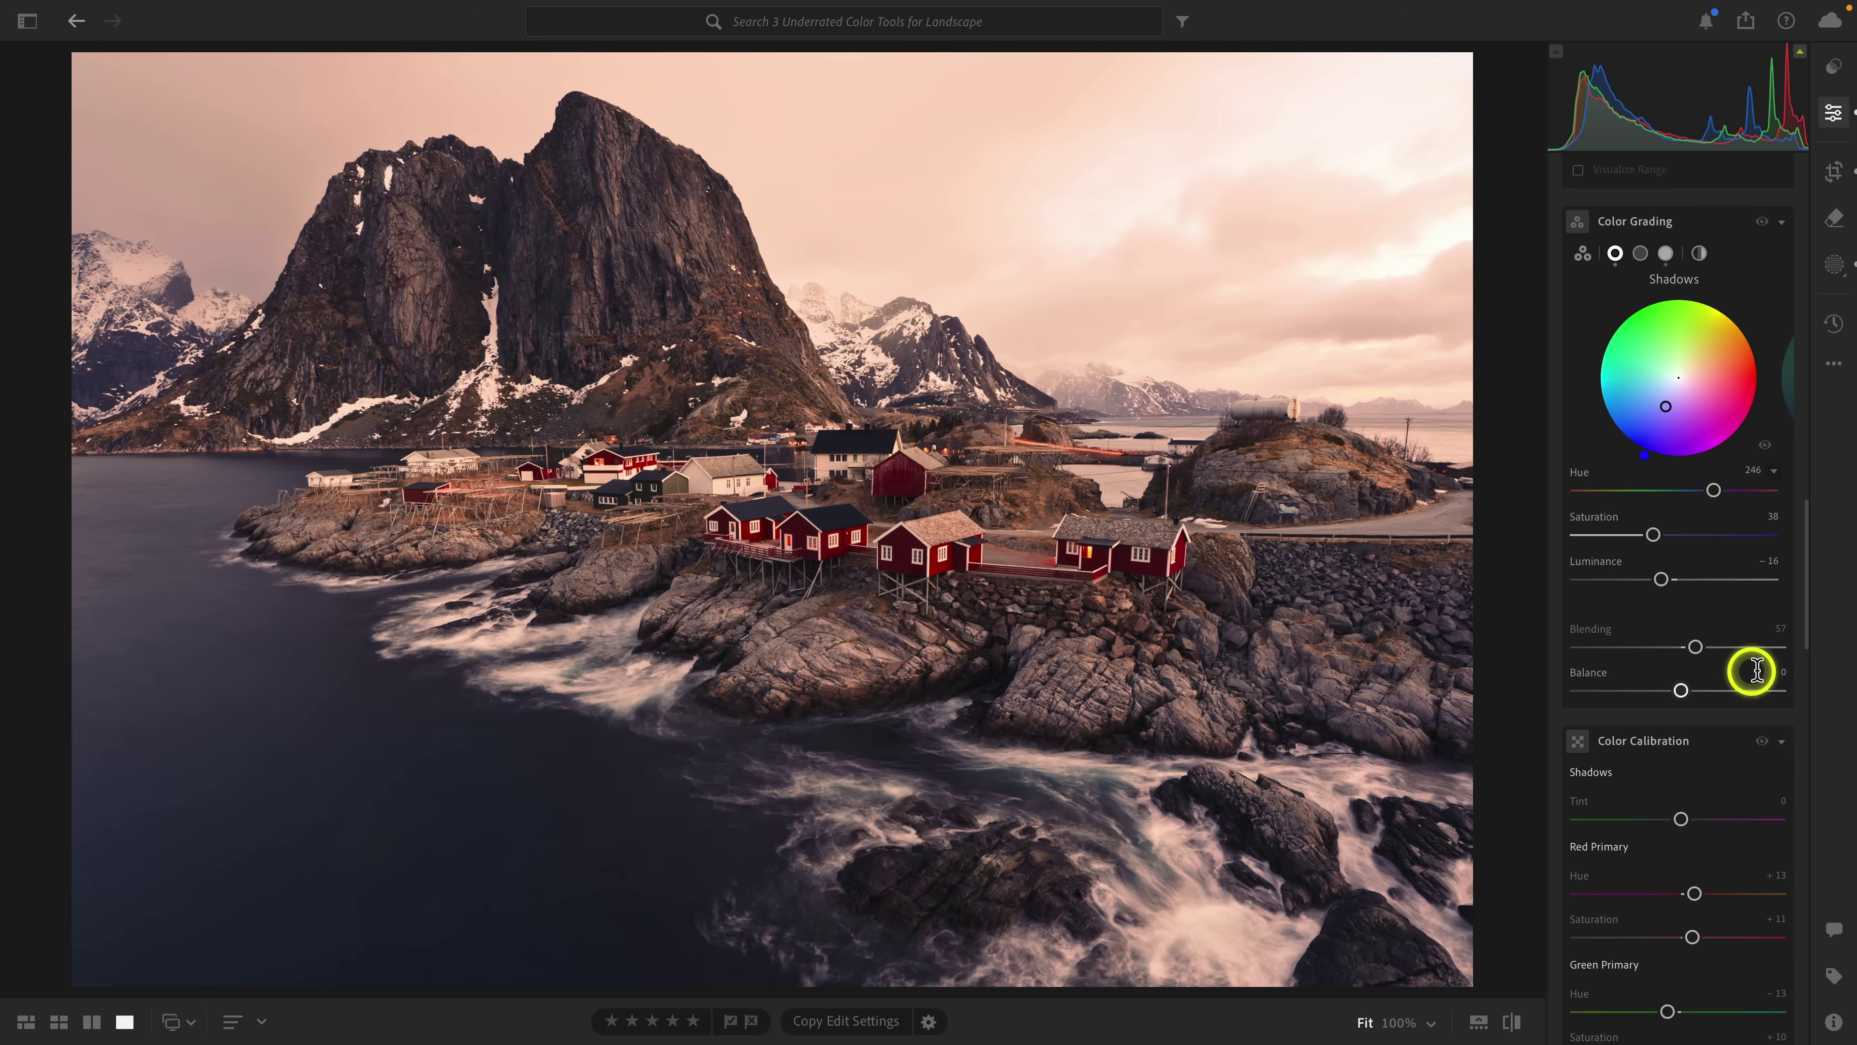
left_click_drag(1684, 693, 1784, 691)
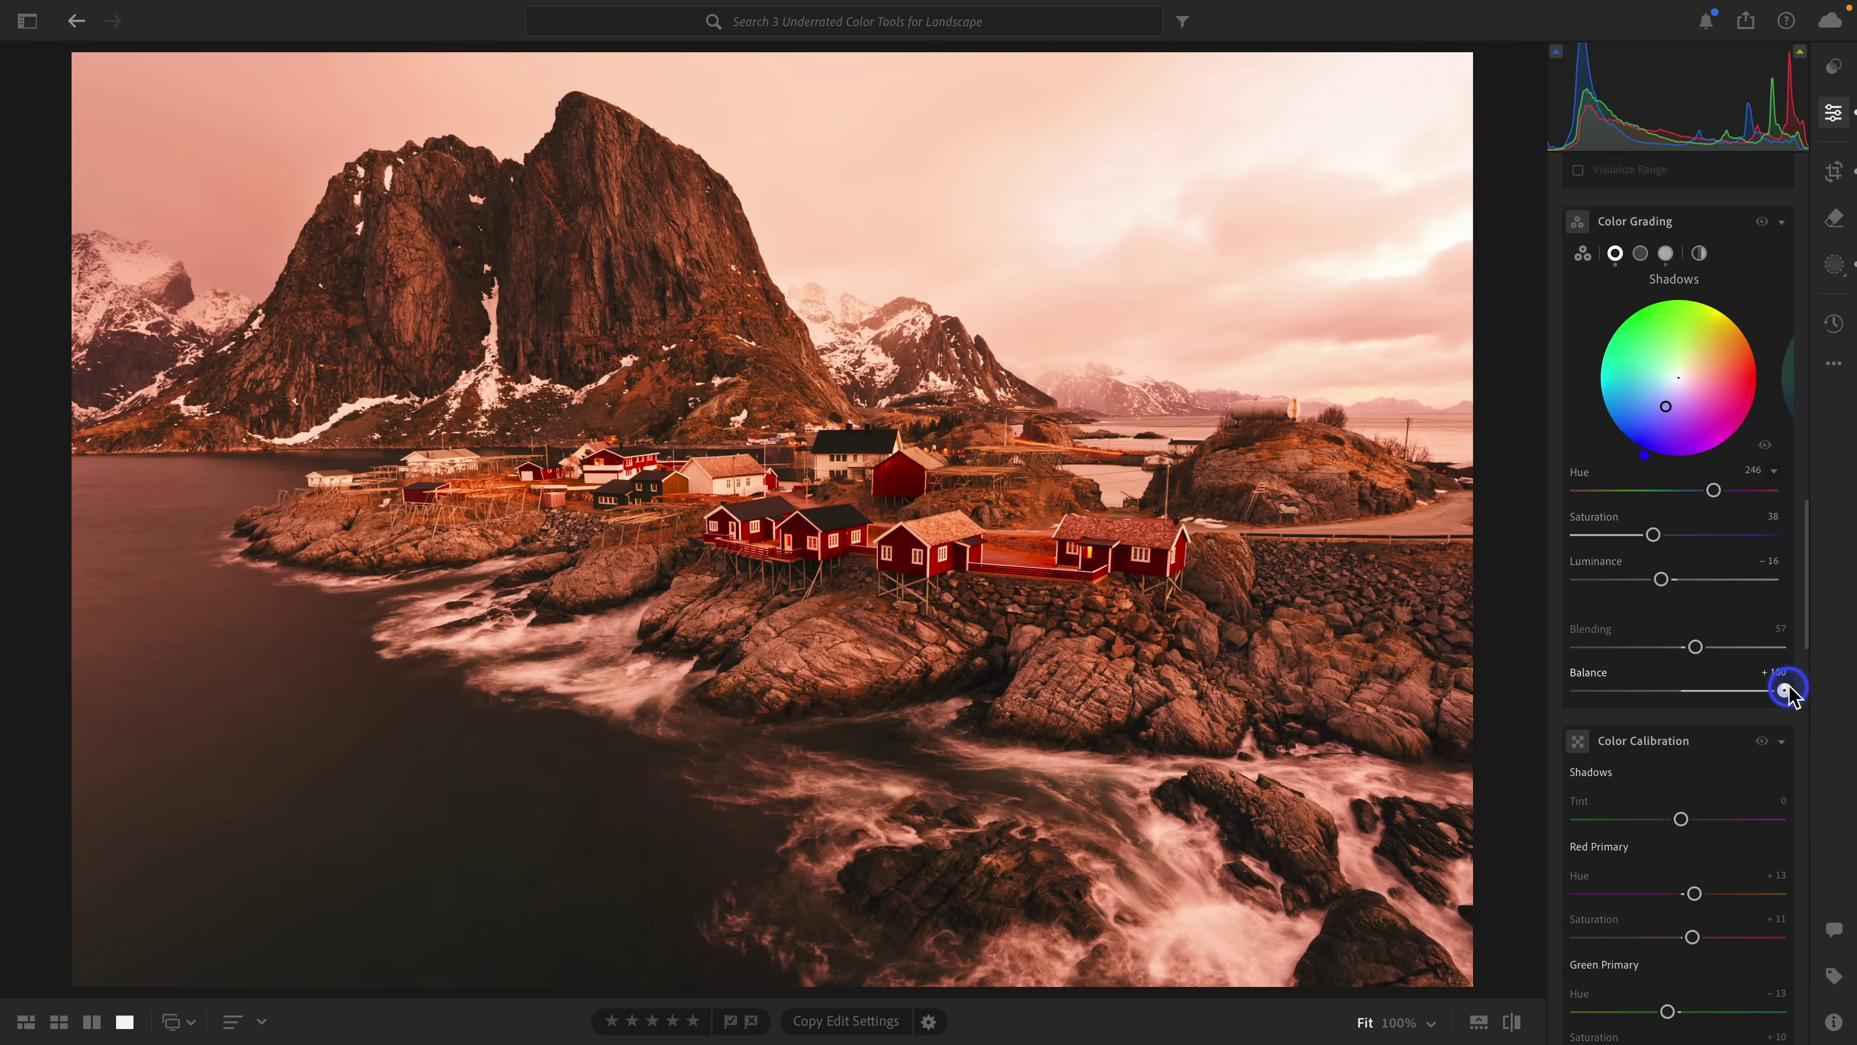
left_click_drag(1785, 691, 1736, 695)
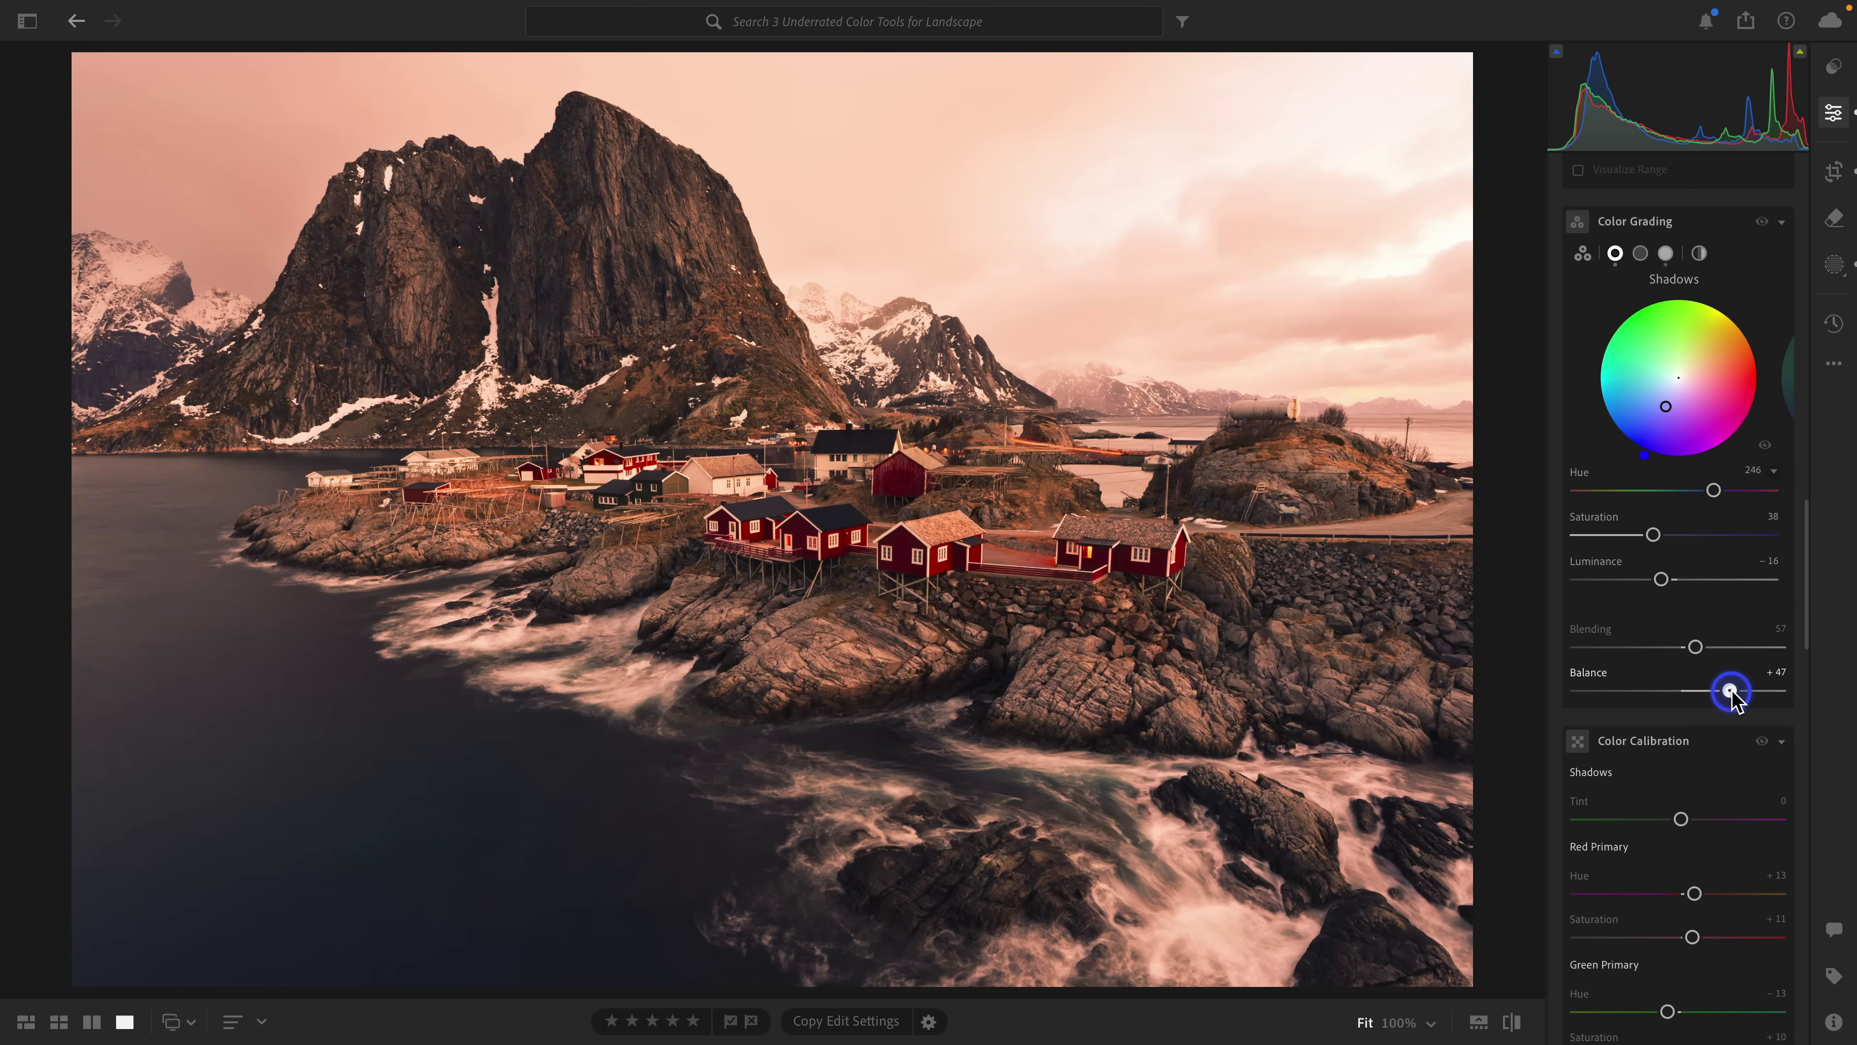
Step: Compare the photo with and without the Color Grading
left_click(1762, 221)
left_click(1762, 222)
left_click(1762, 222)
left_click(1761, 222)
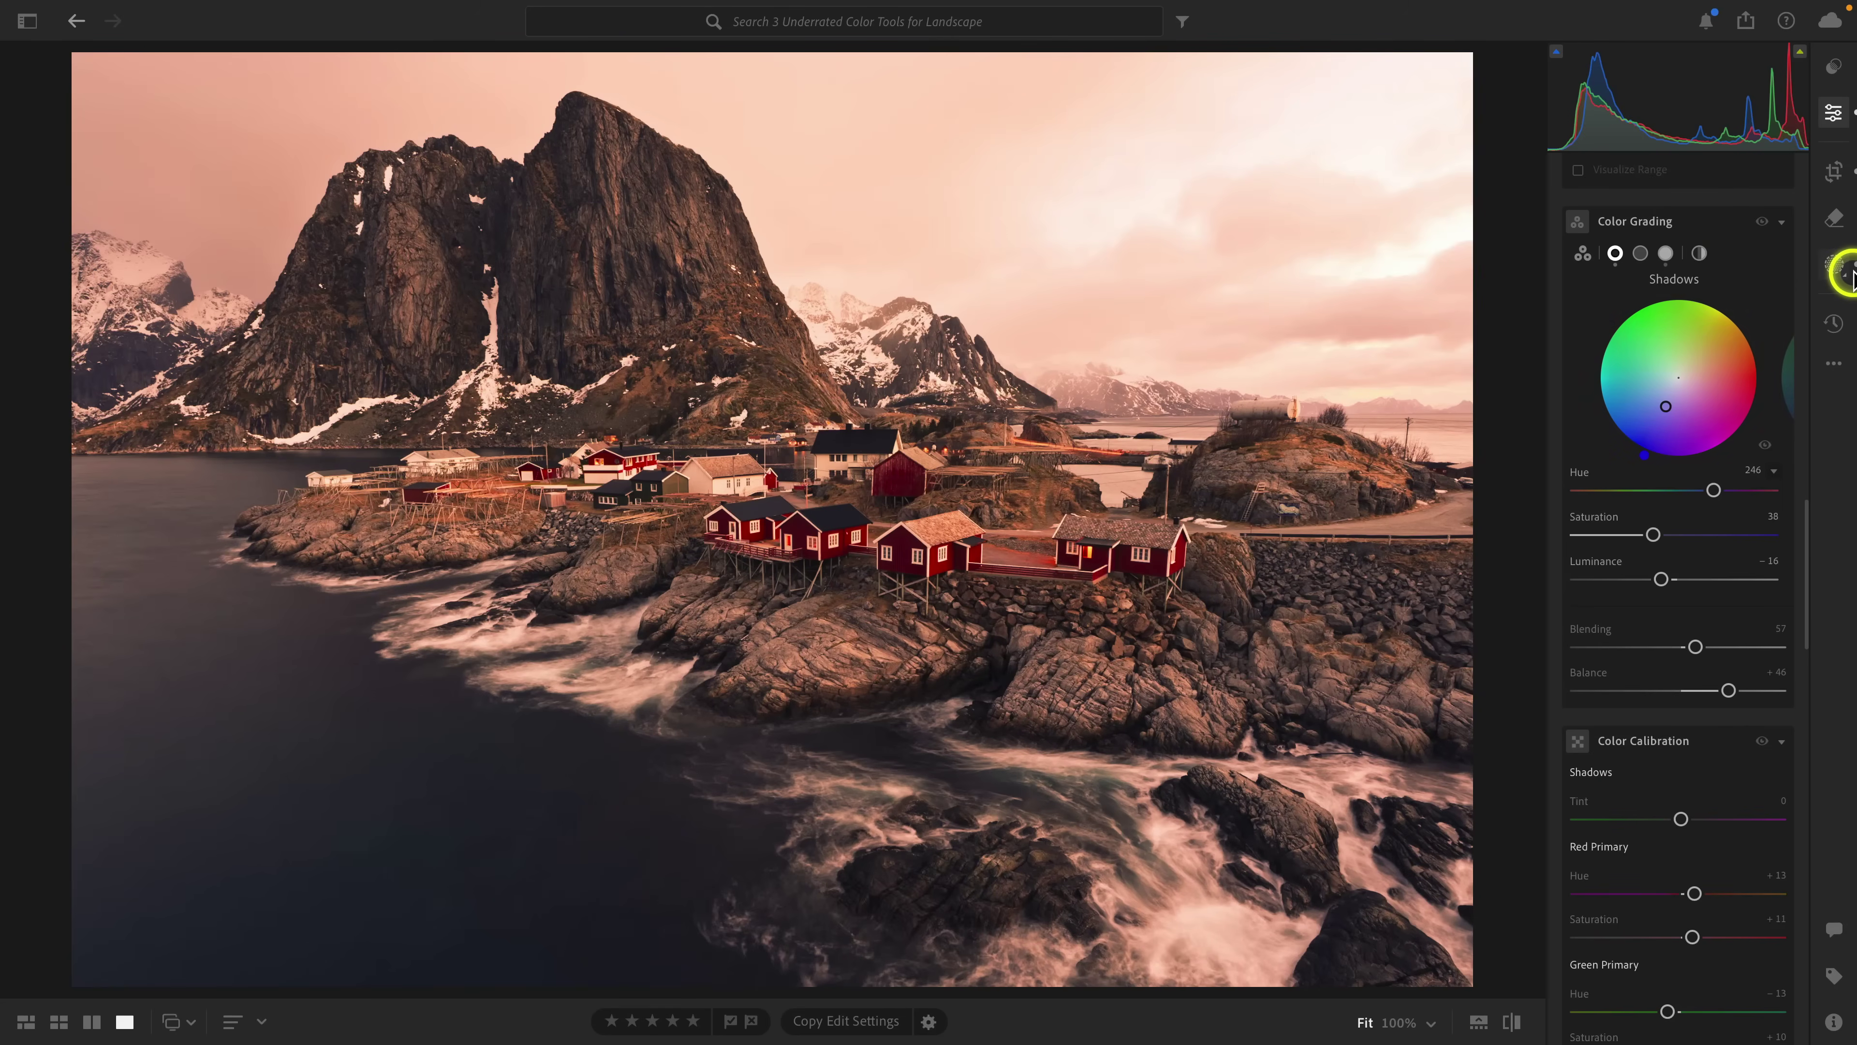
Step: Rename the object mask covering the red cabins as Cabins
left_click(1834, 271)
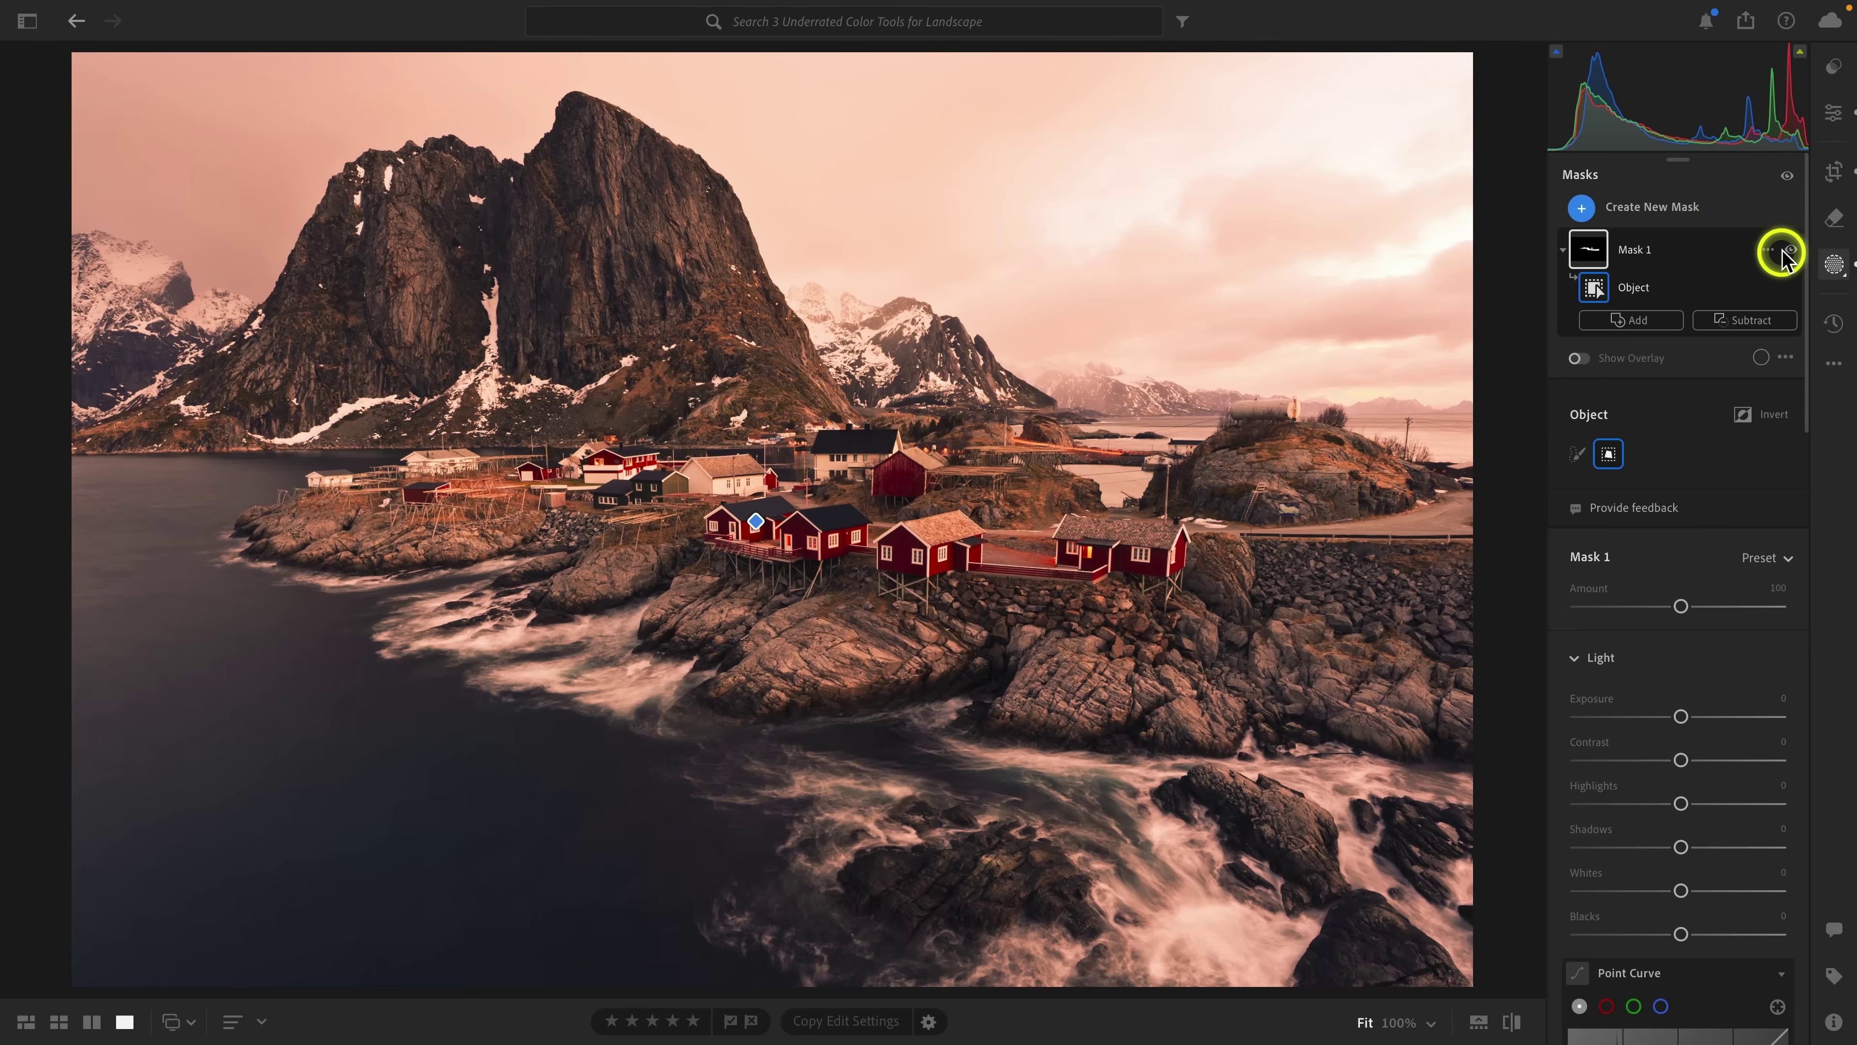
left_click(1764, 252)
left_click(1735, 265)
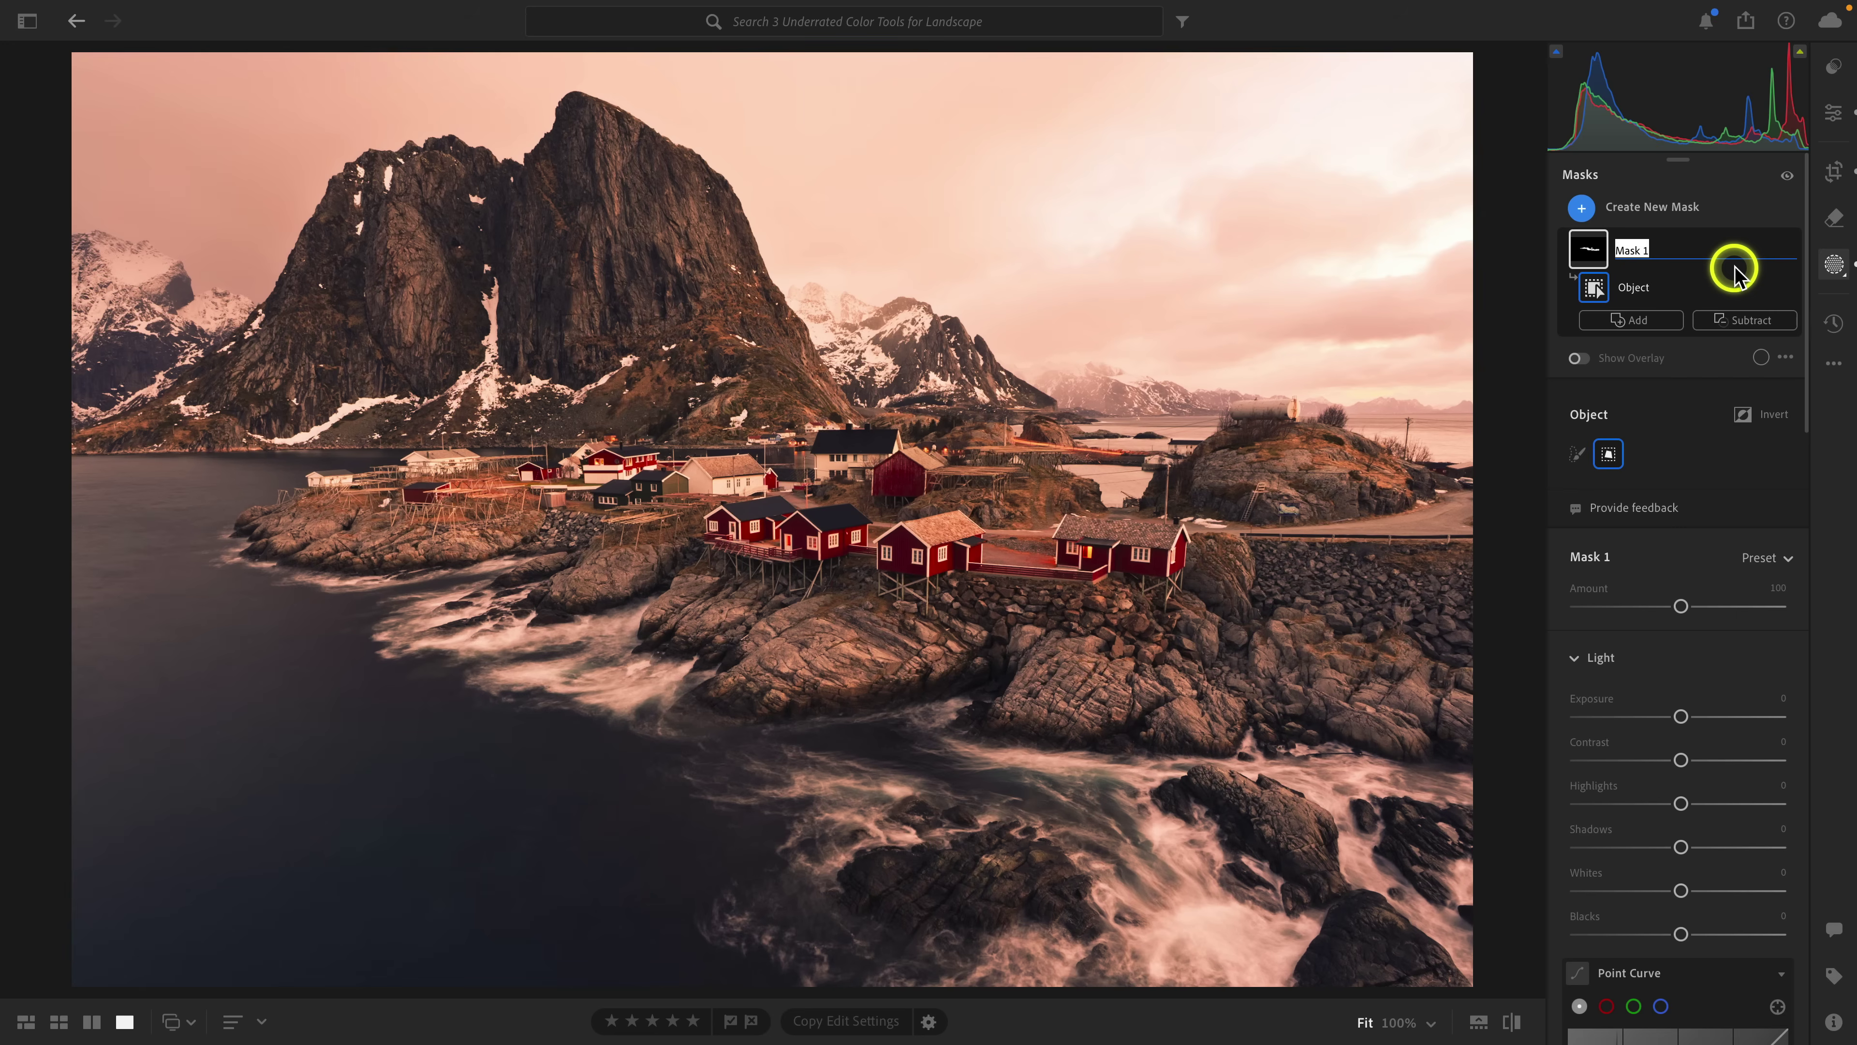
type("Cabins")
key("Return")
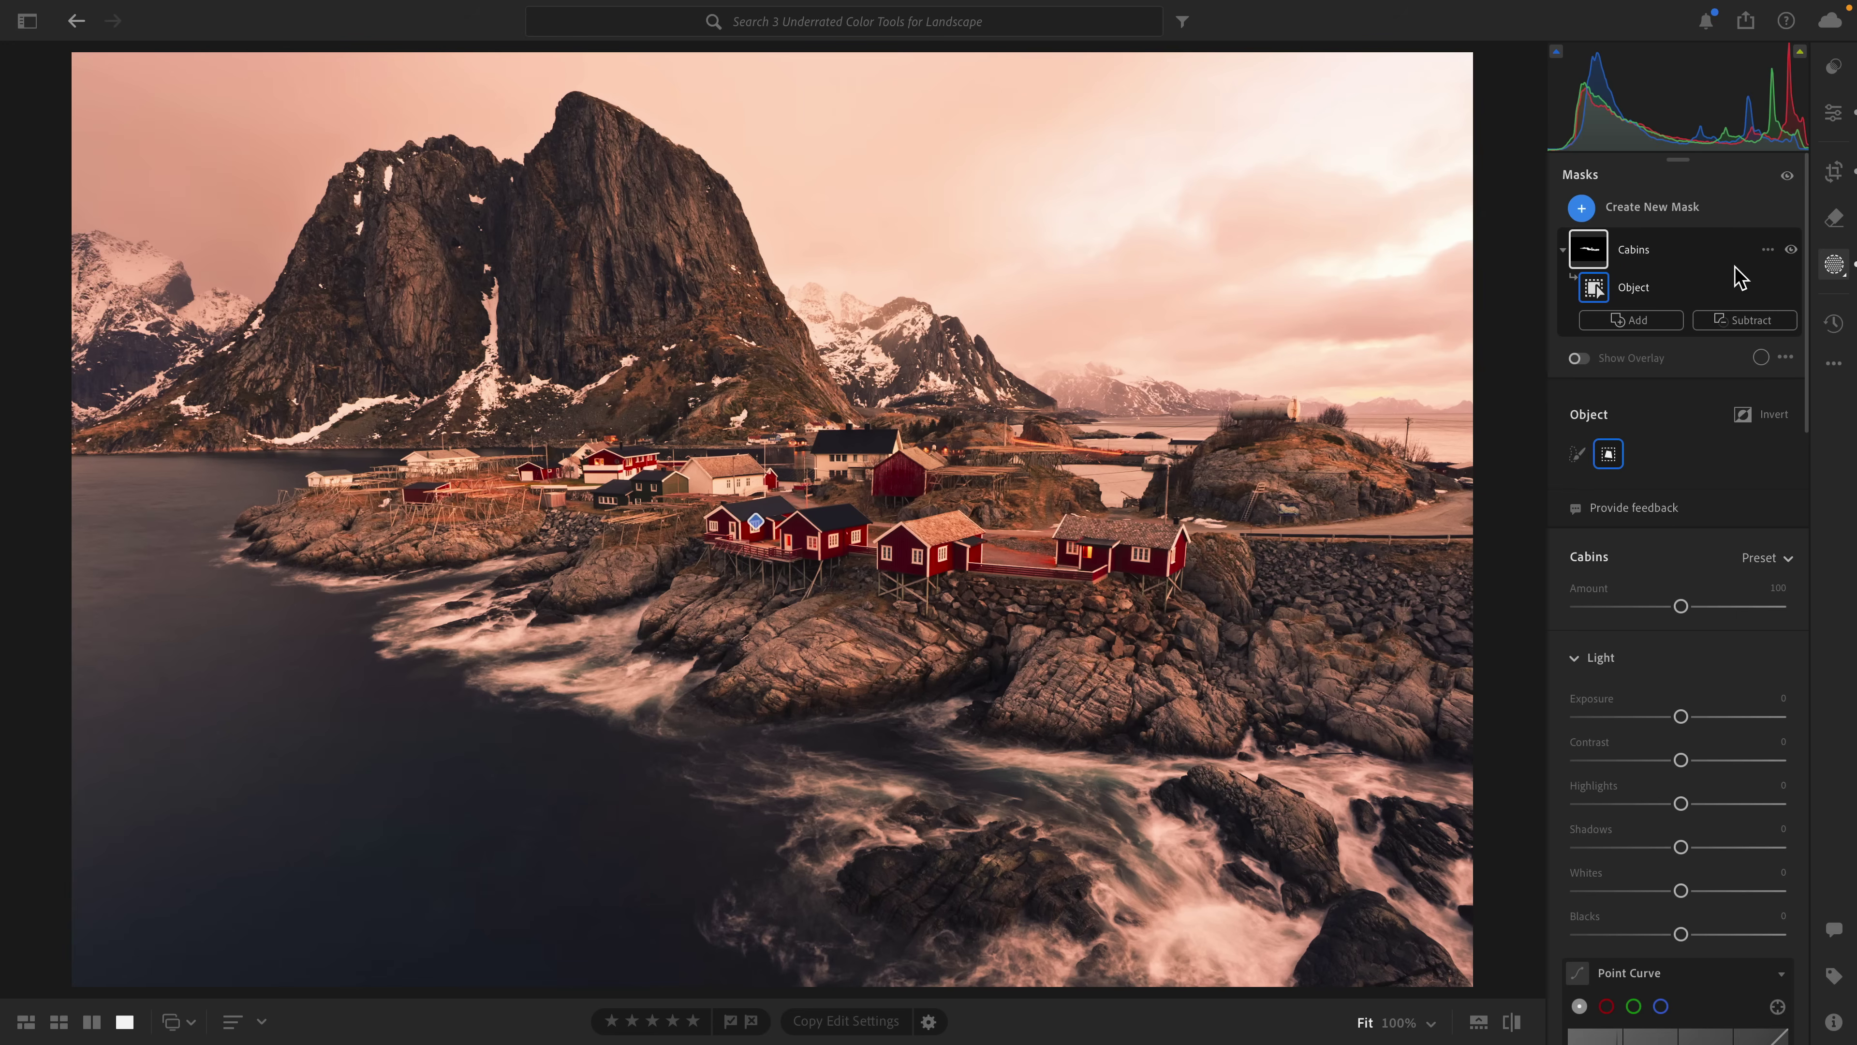
Step: Create a mask selecting the sky and rename it Sky mask
left_click(1674, 208)
left_click(1702, 256)
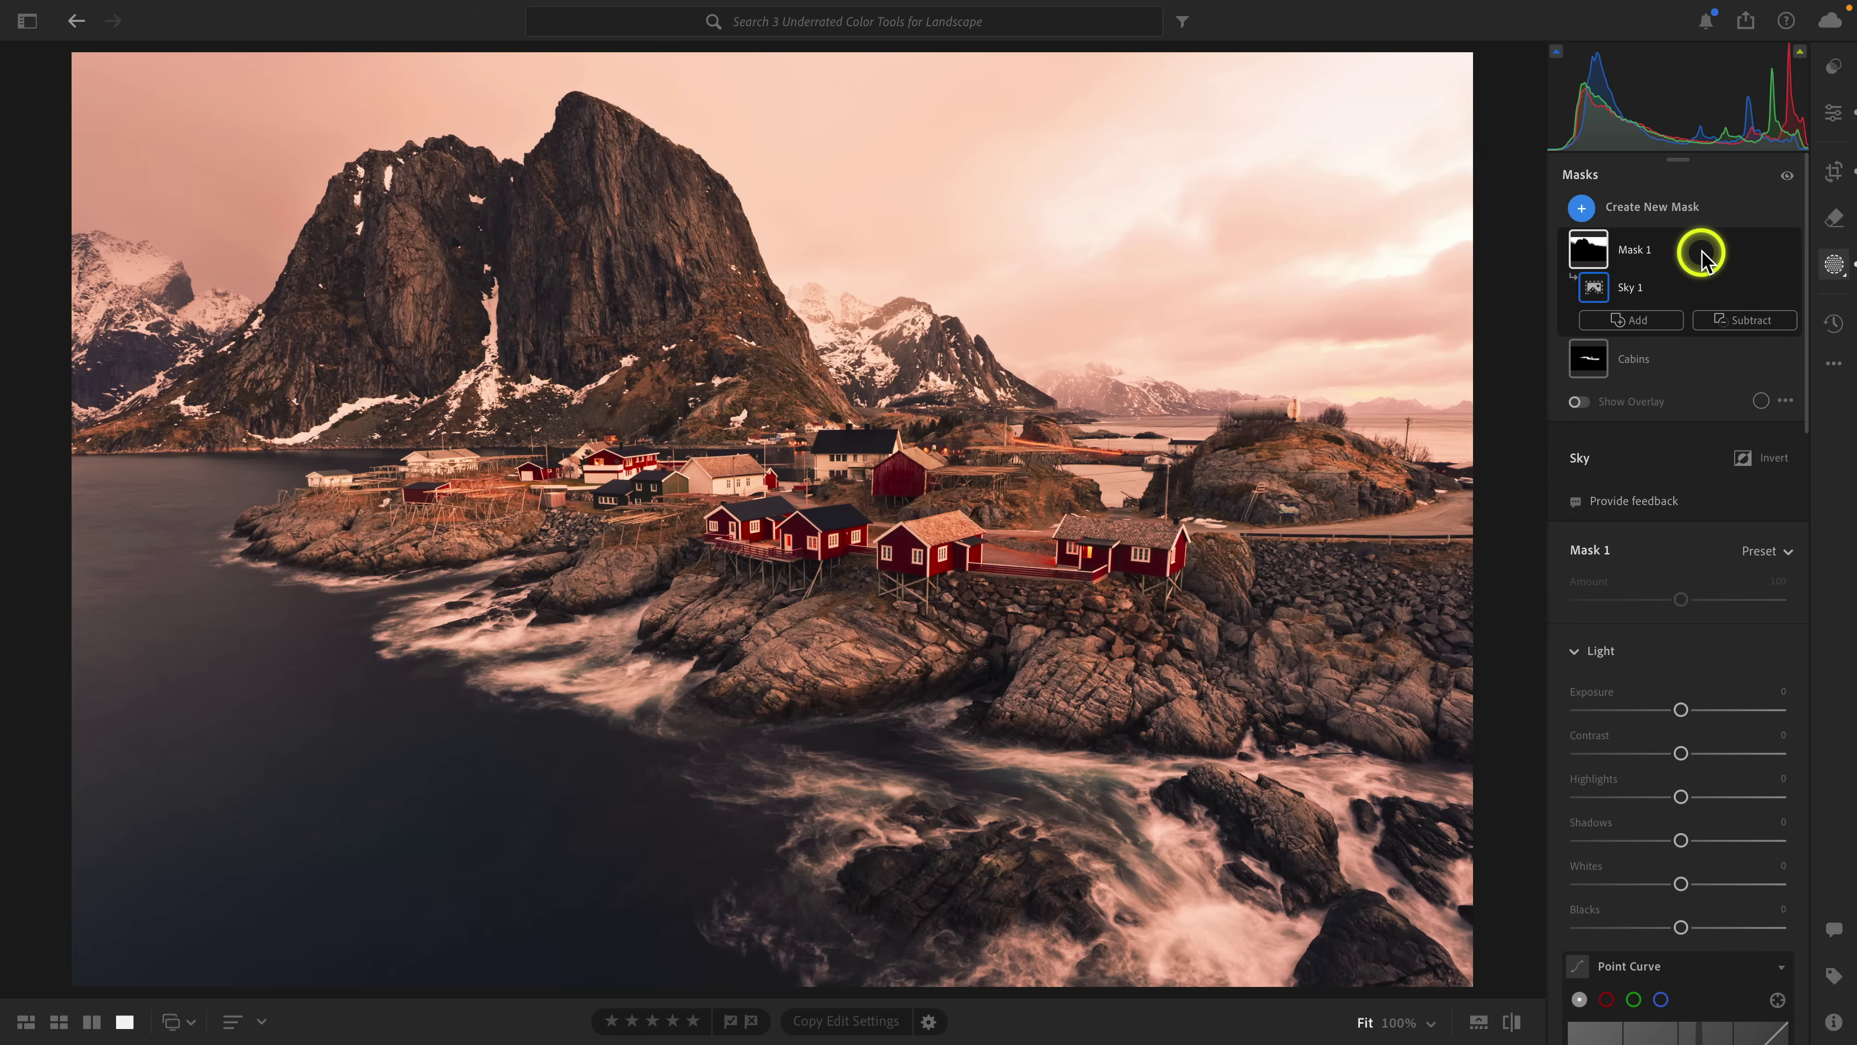
right_click(1758, 253)
key("Escape")
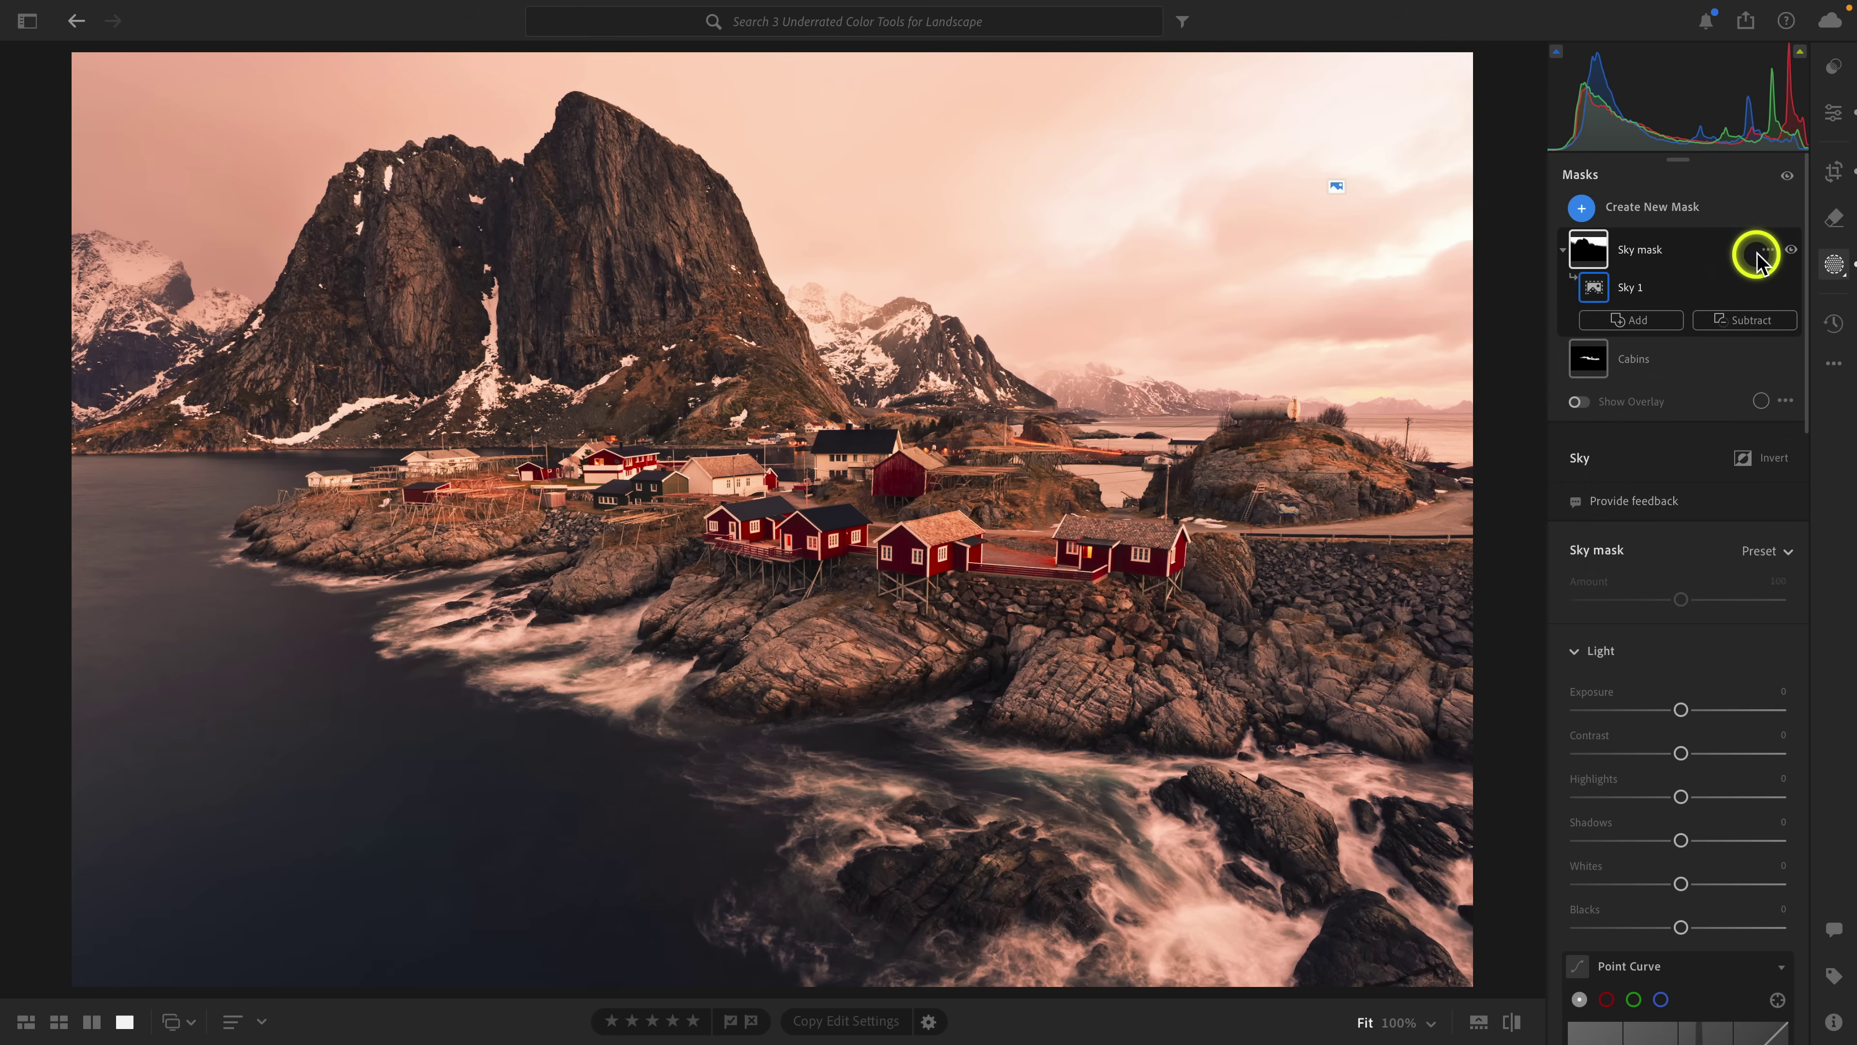
Step: Increase the Dehaze of the sky mask to bring out the clouds
scroll(1691, 506, "down", 12)
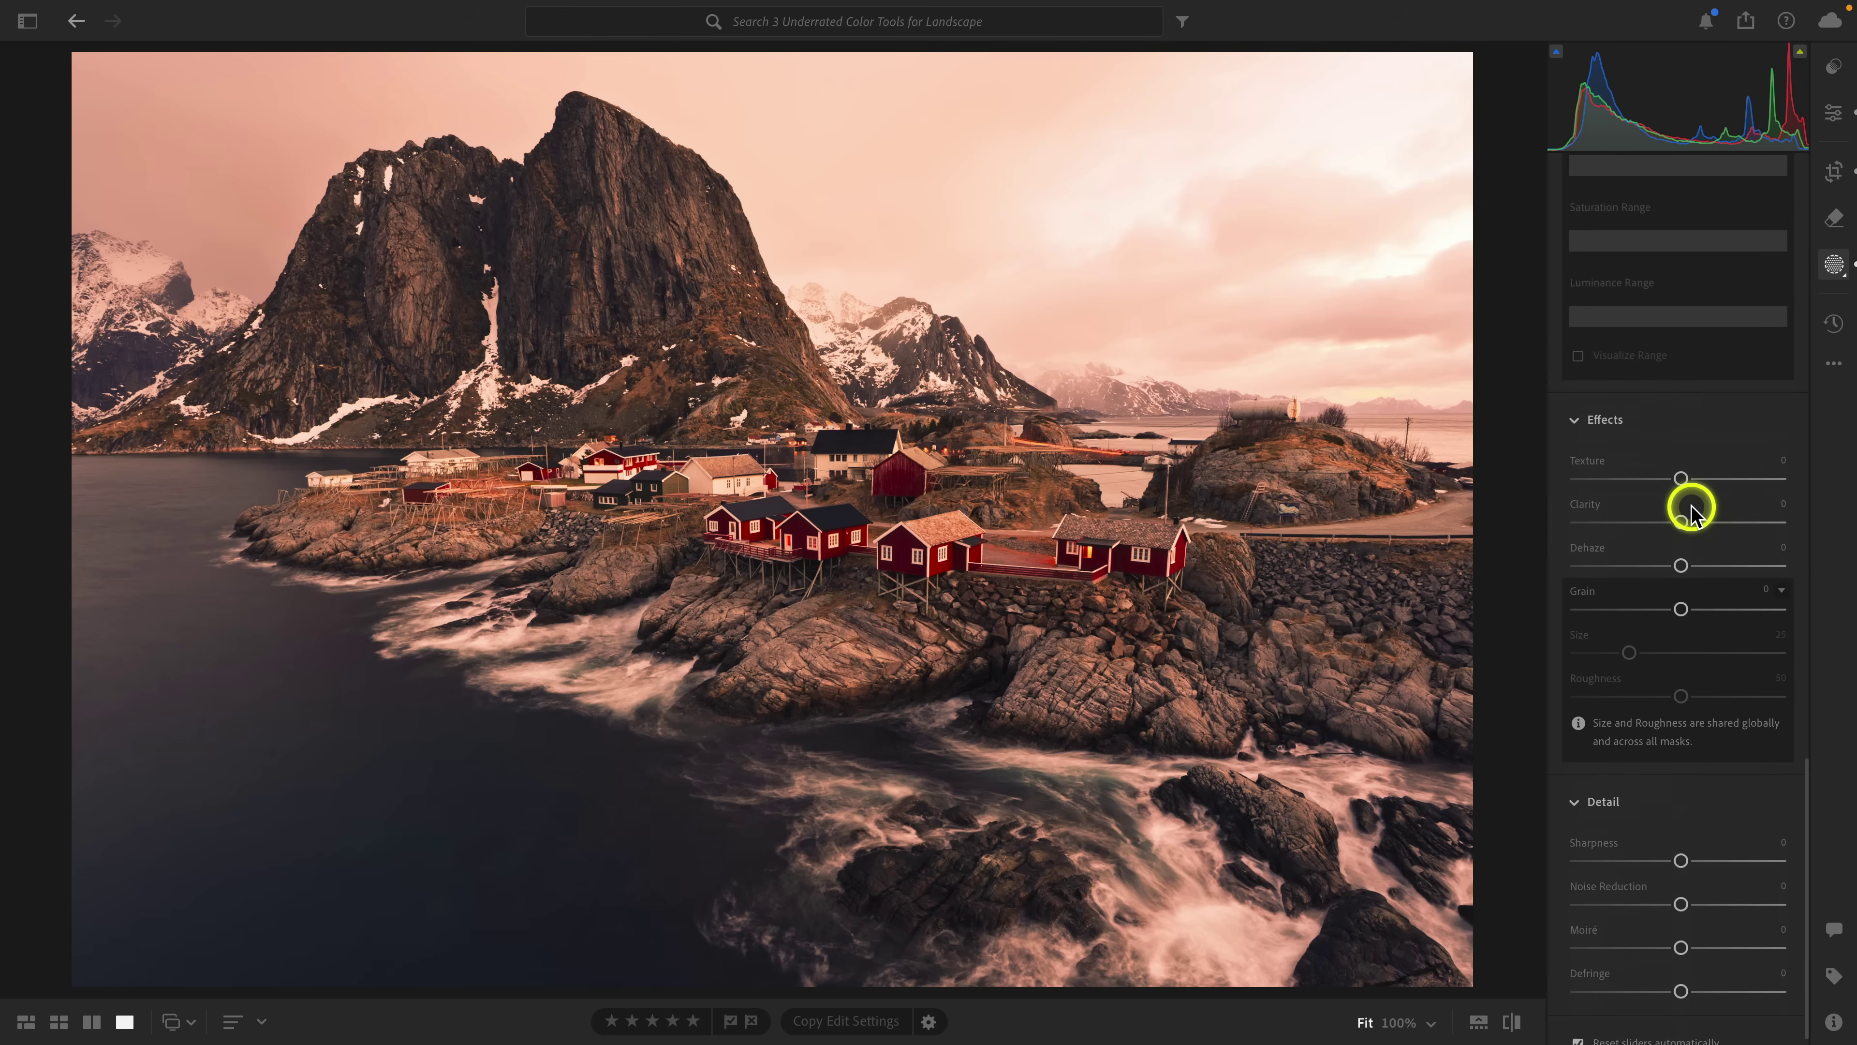
left_click_drag(1681, 565, 1720, 568)
scroll(1716, 577, "up", 15)
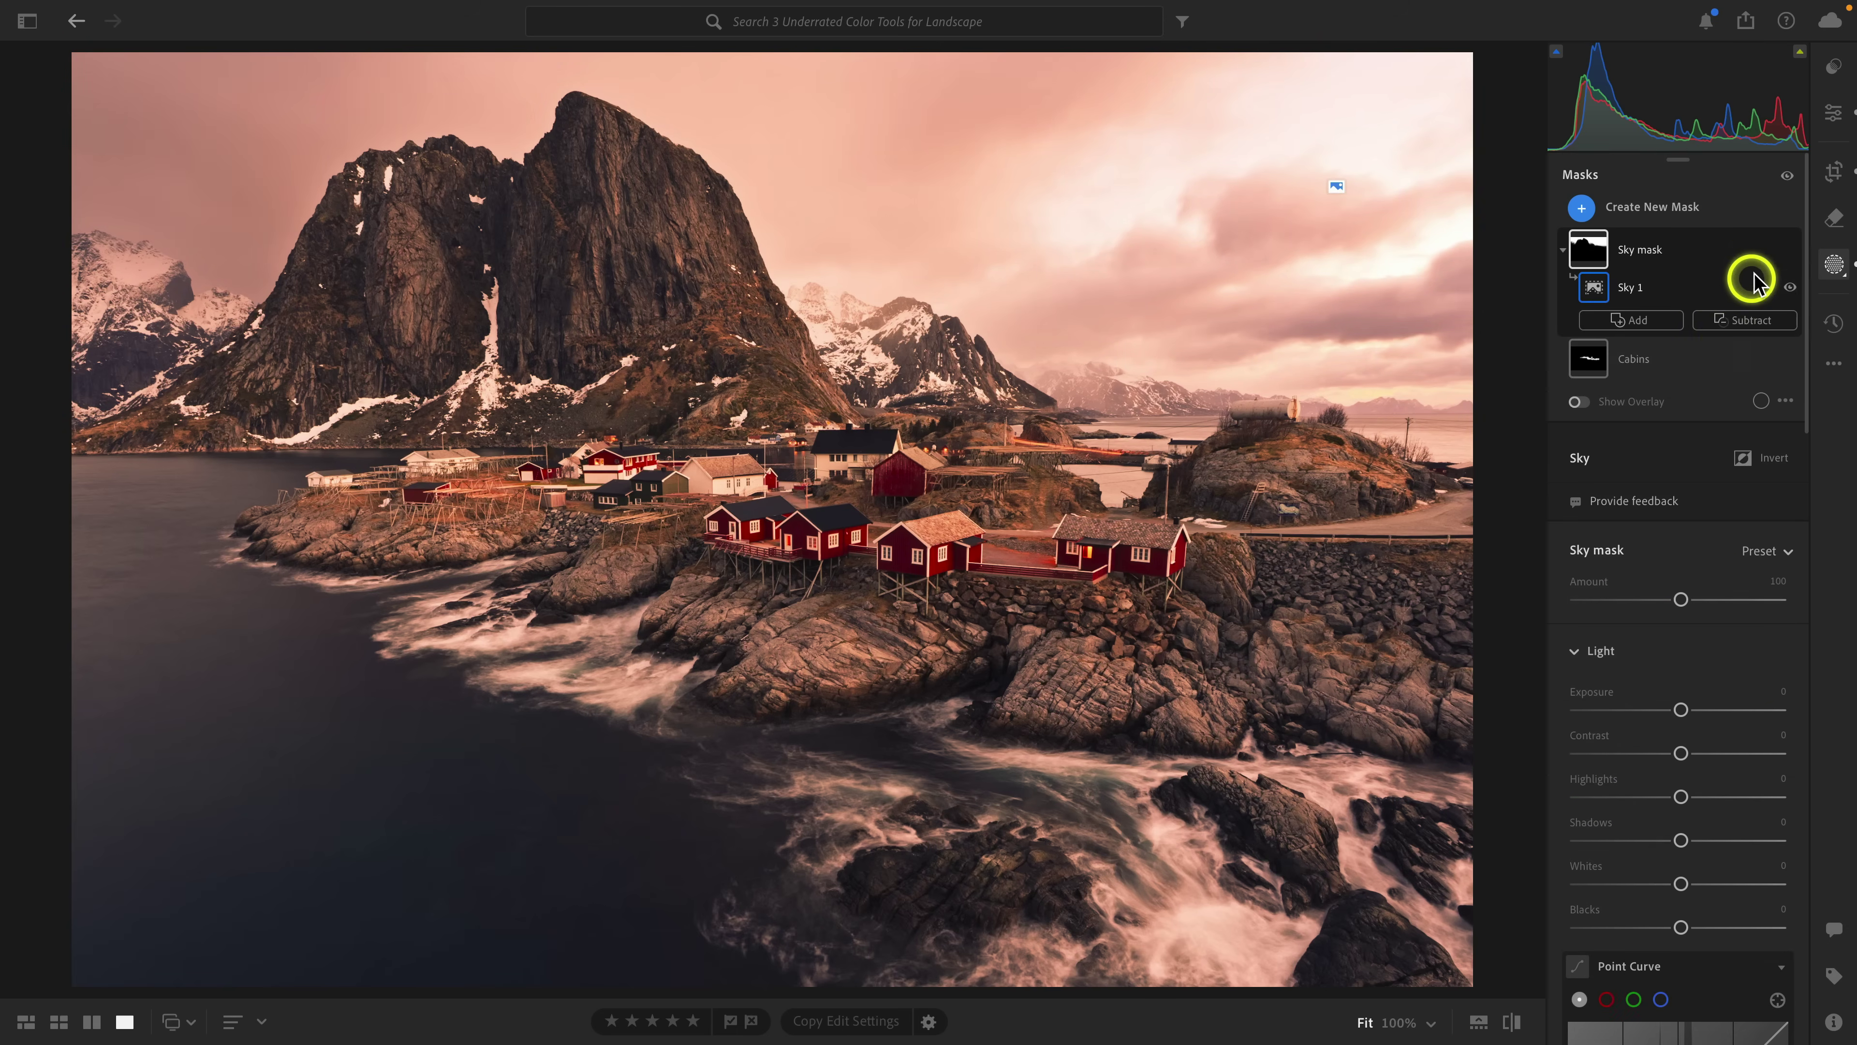
Step: Duplicate and invert the sky mask, and rename the inverted copy Foreground
left_click(1770, 250)
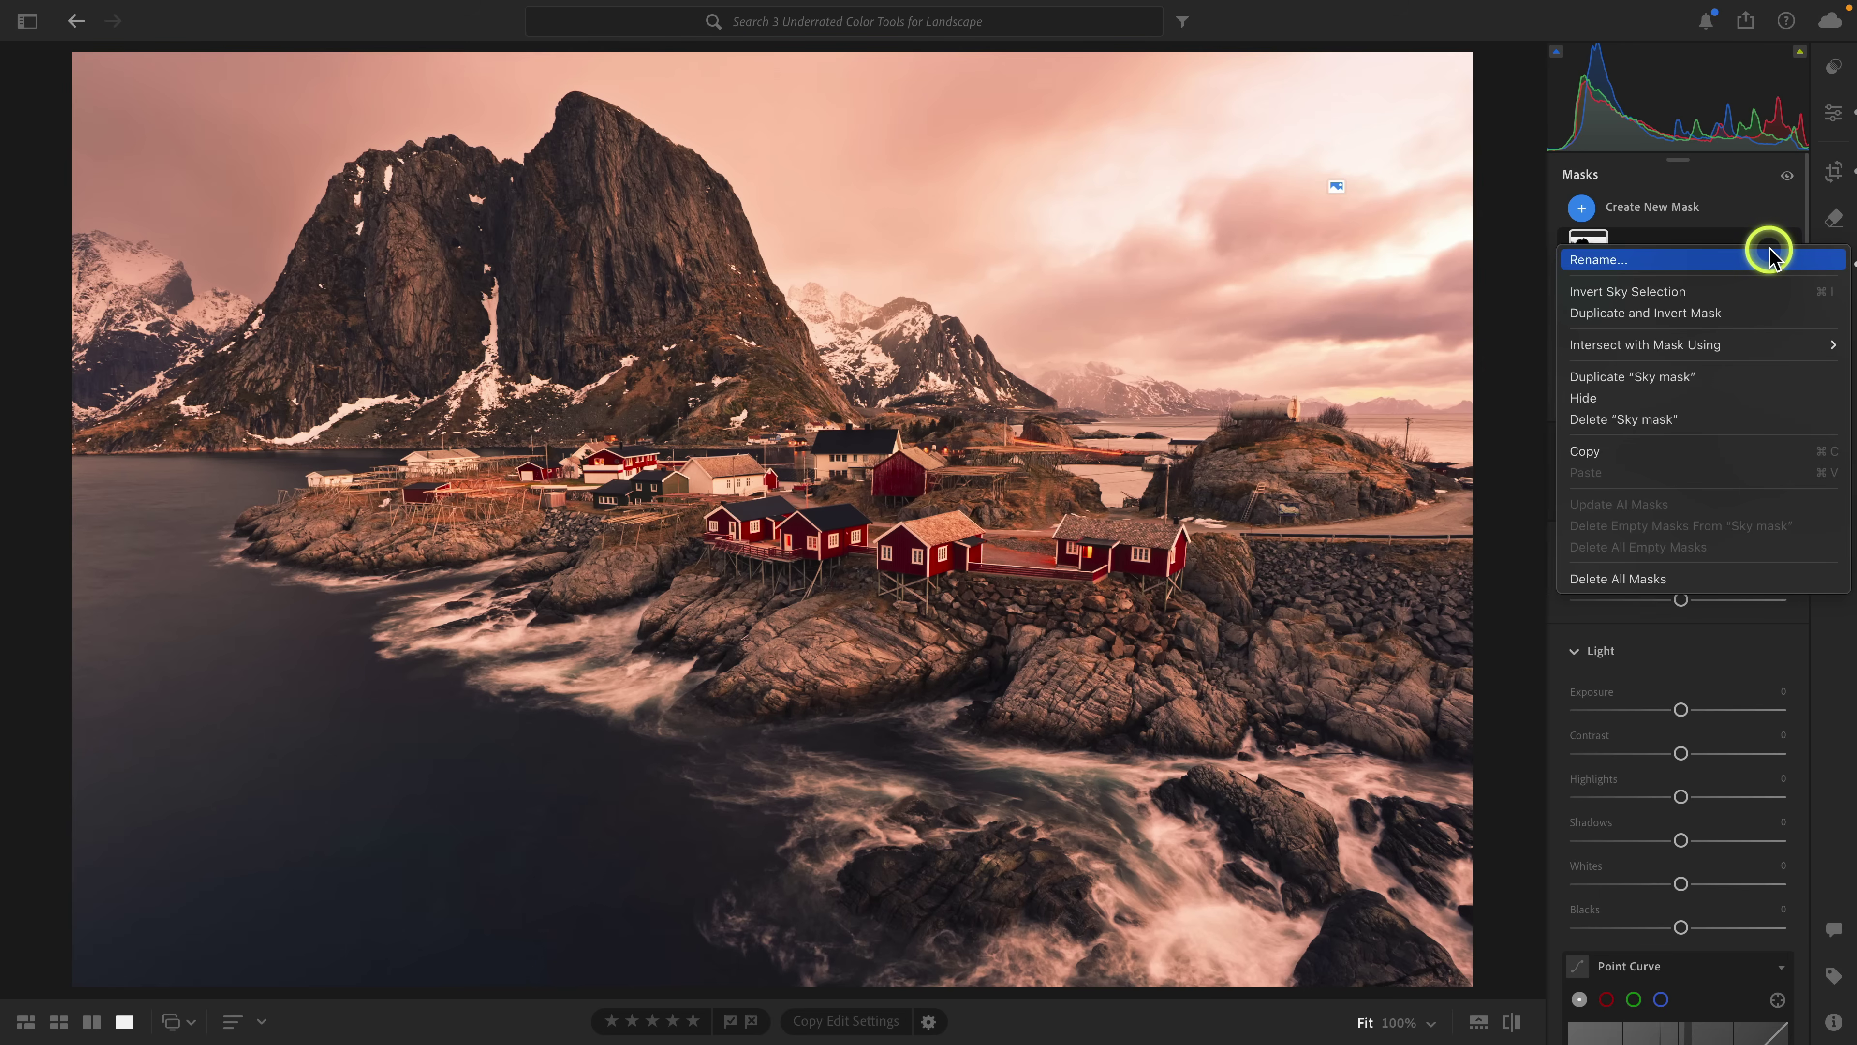
left_click(1743, 313)
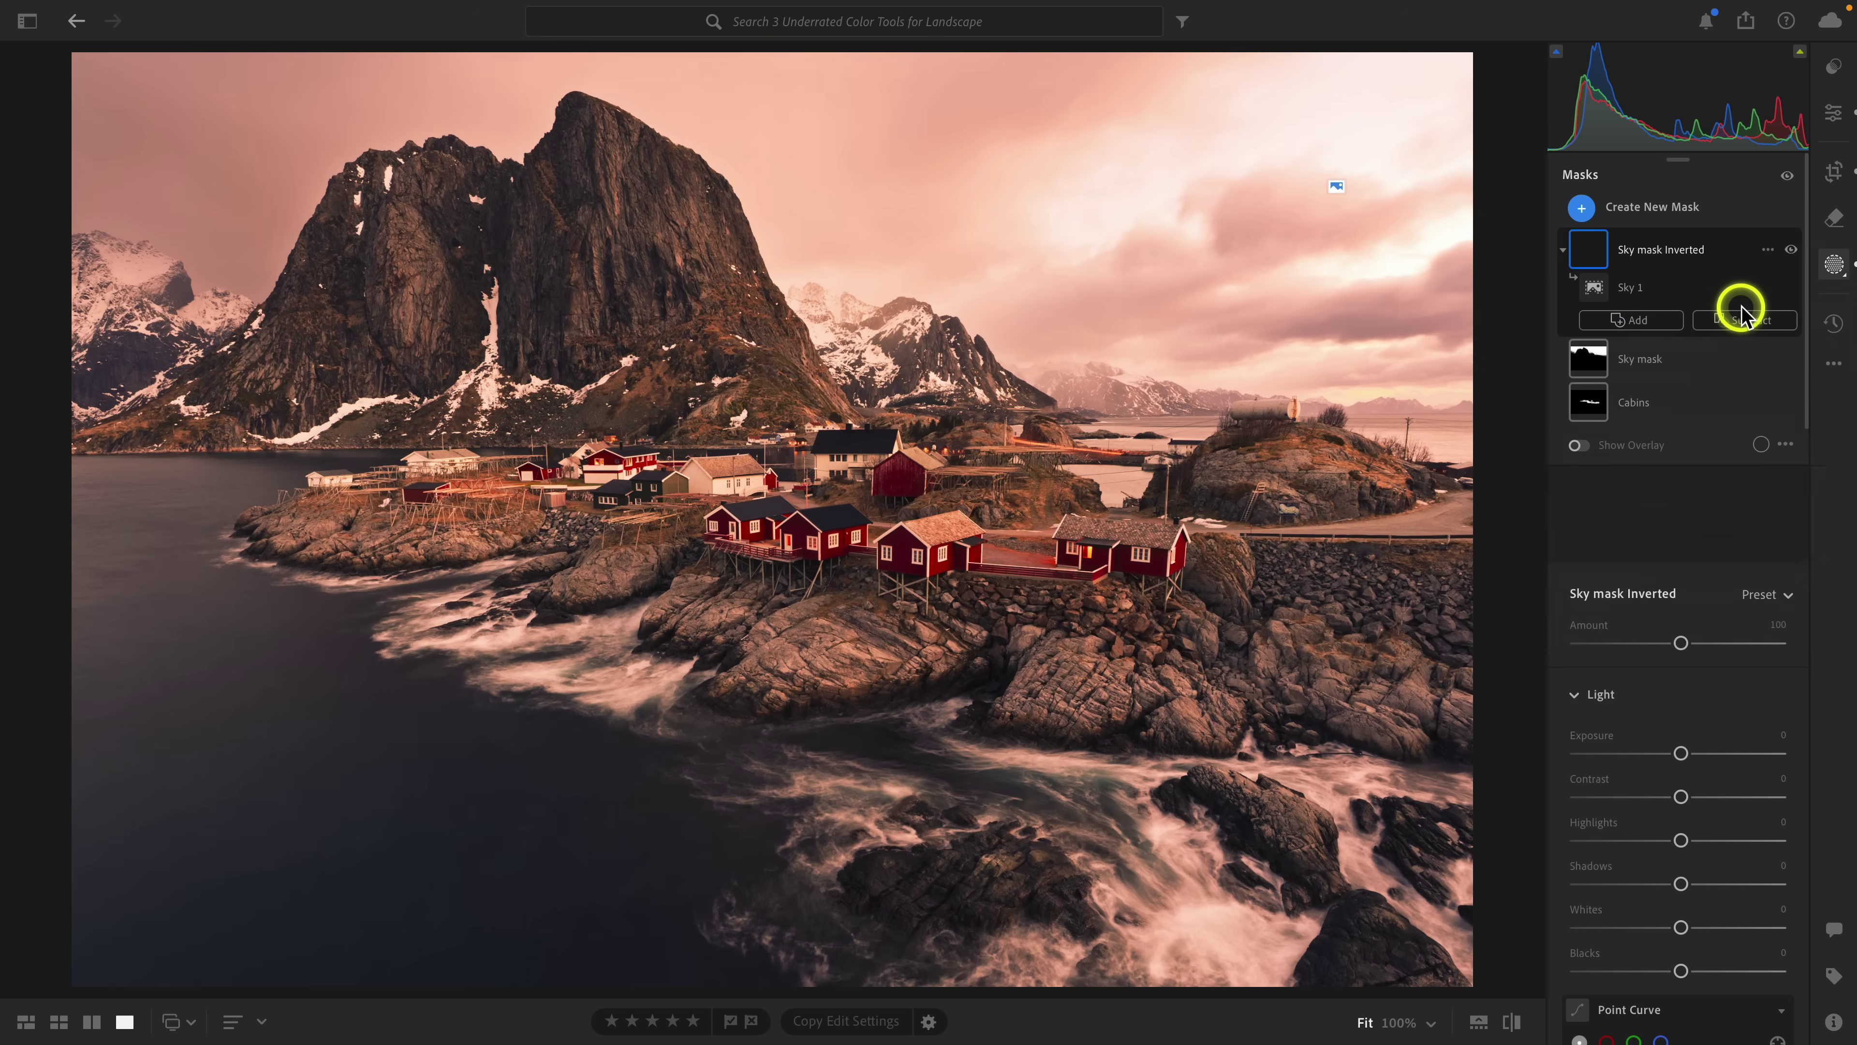
left_click(1766, 254)
left_click(1747, 263)
type("F")
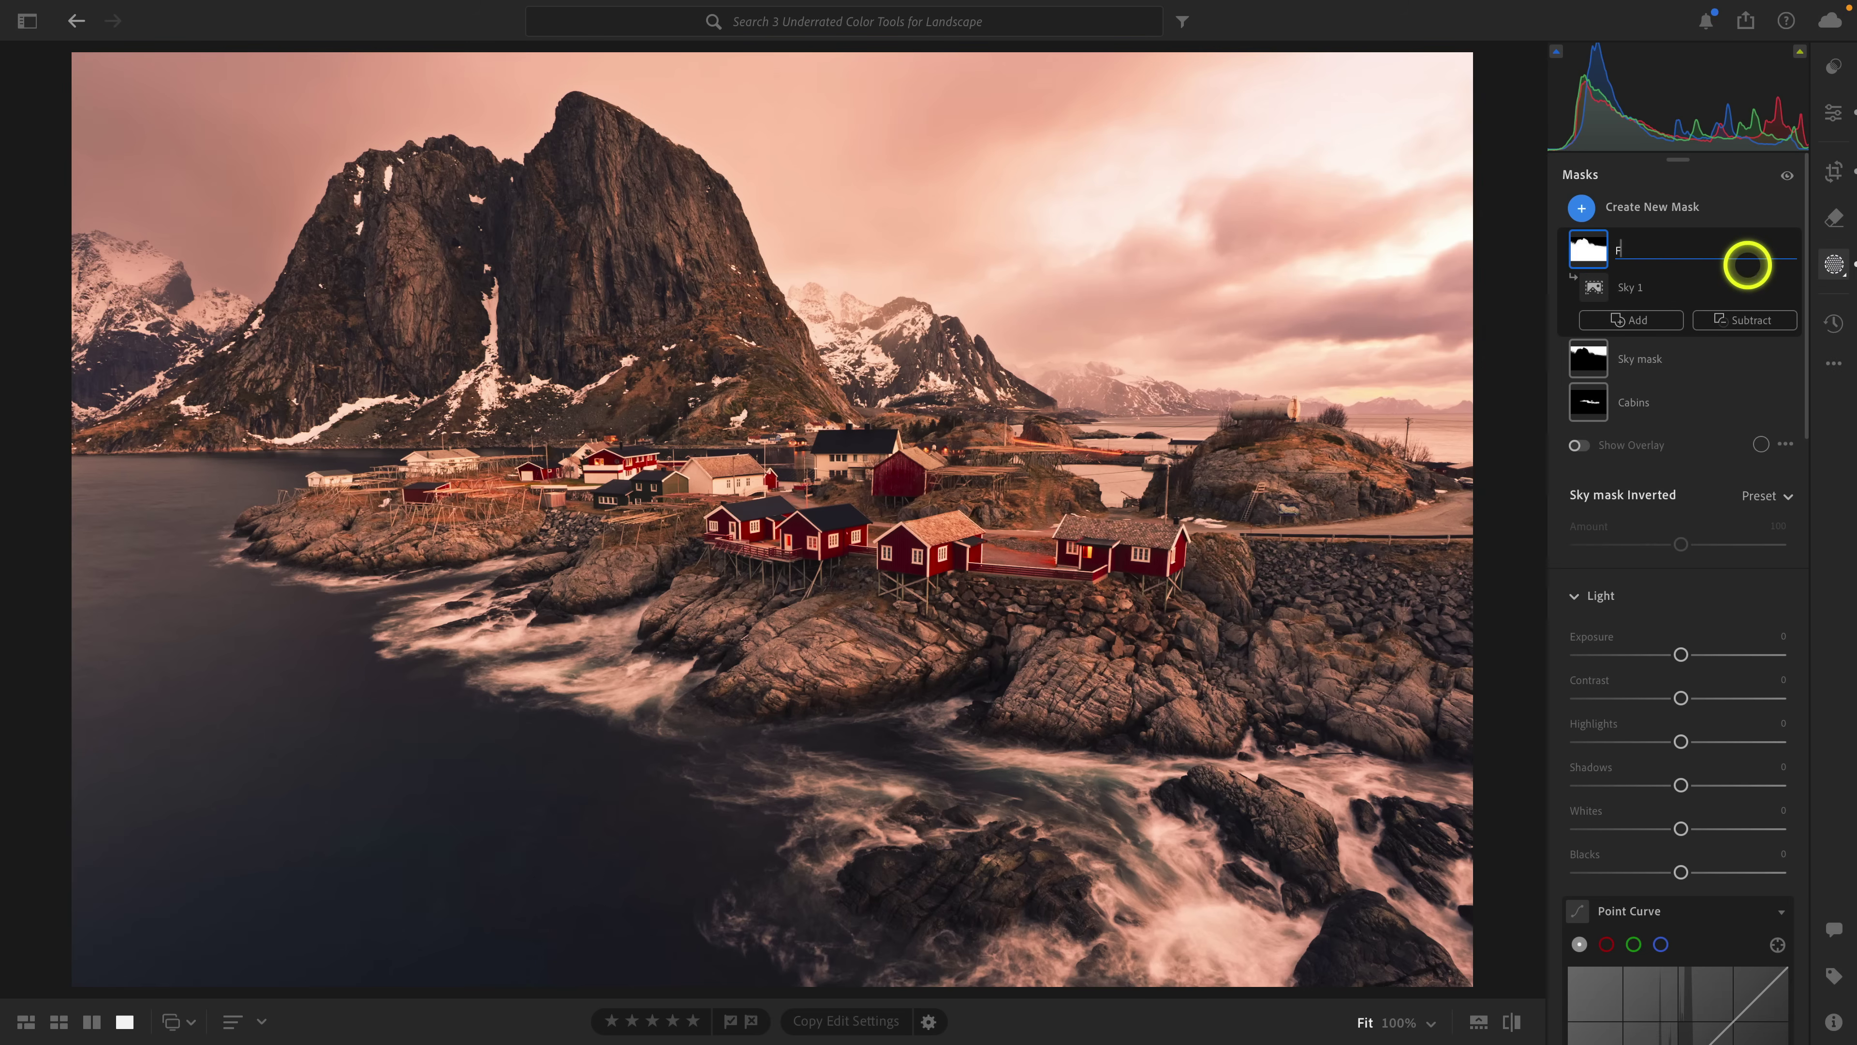
type("oreground")
key("Return")
Step: Set the foreground mask's Texture to +20, Clarity to +2 and Dehaze to -7
scroll(1753, 274, "down", 15)
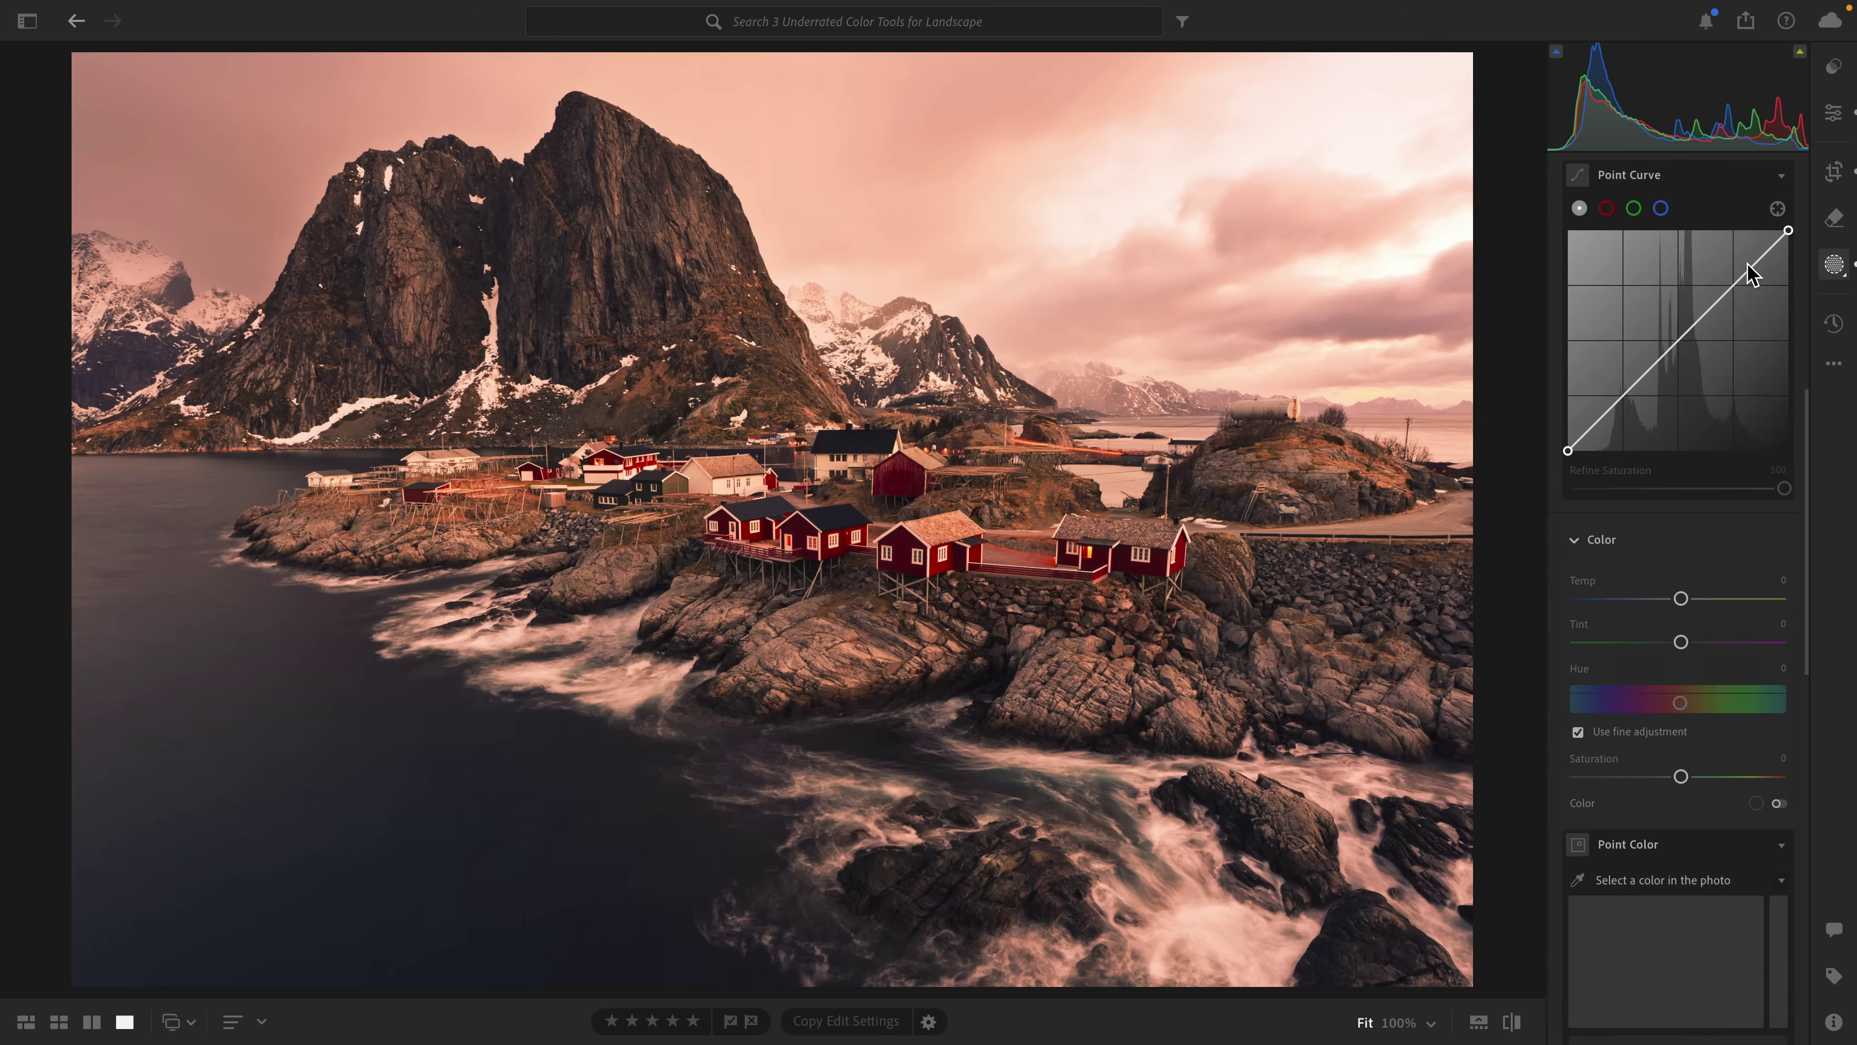
scroll(1748, 267, "down", 3)
left_click_drag(1680, 486, 1700, 485)
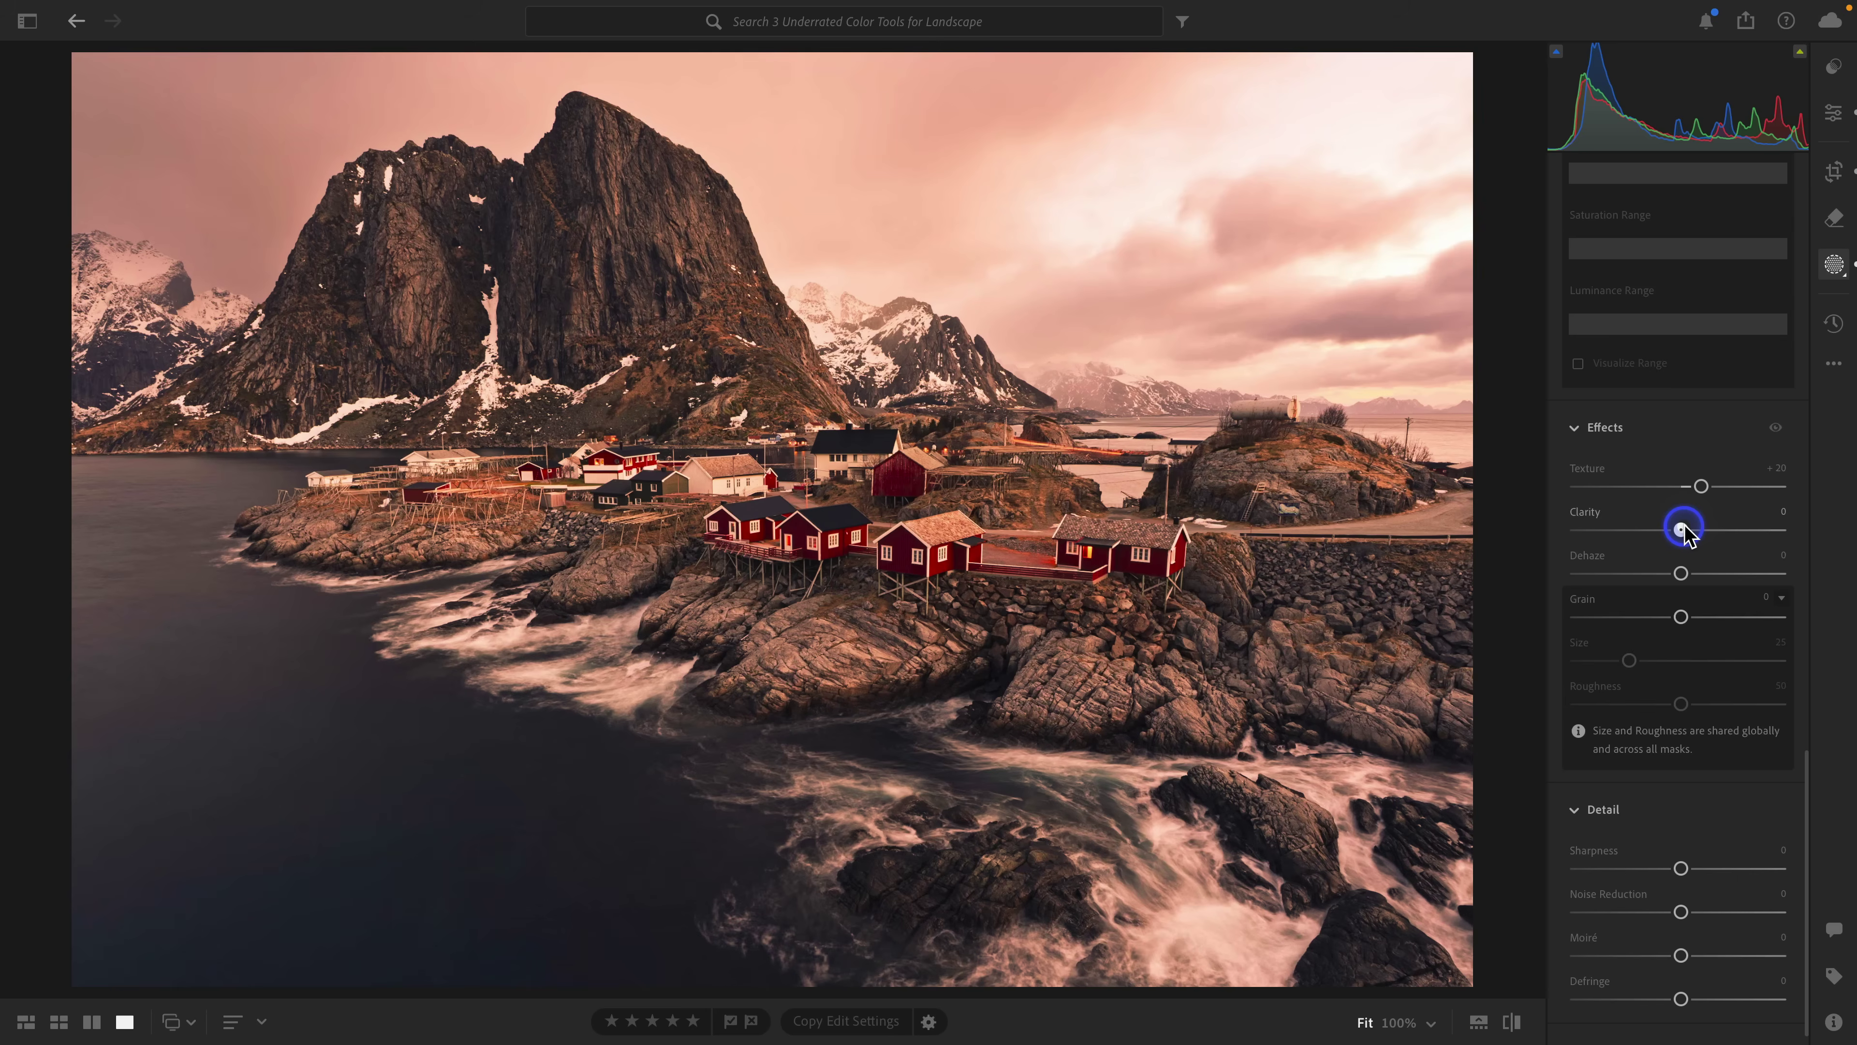
left_click(1681, 573)
left_click_drag(1680, 574, 1673, 575)
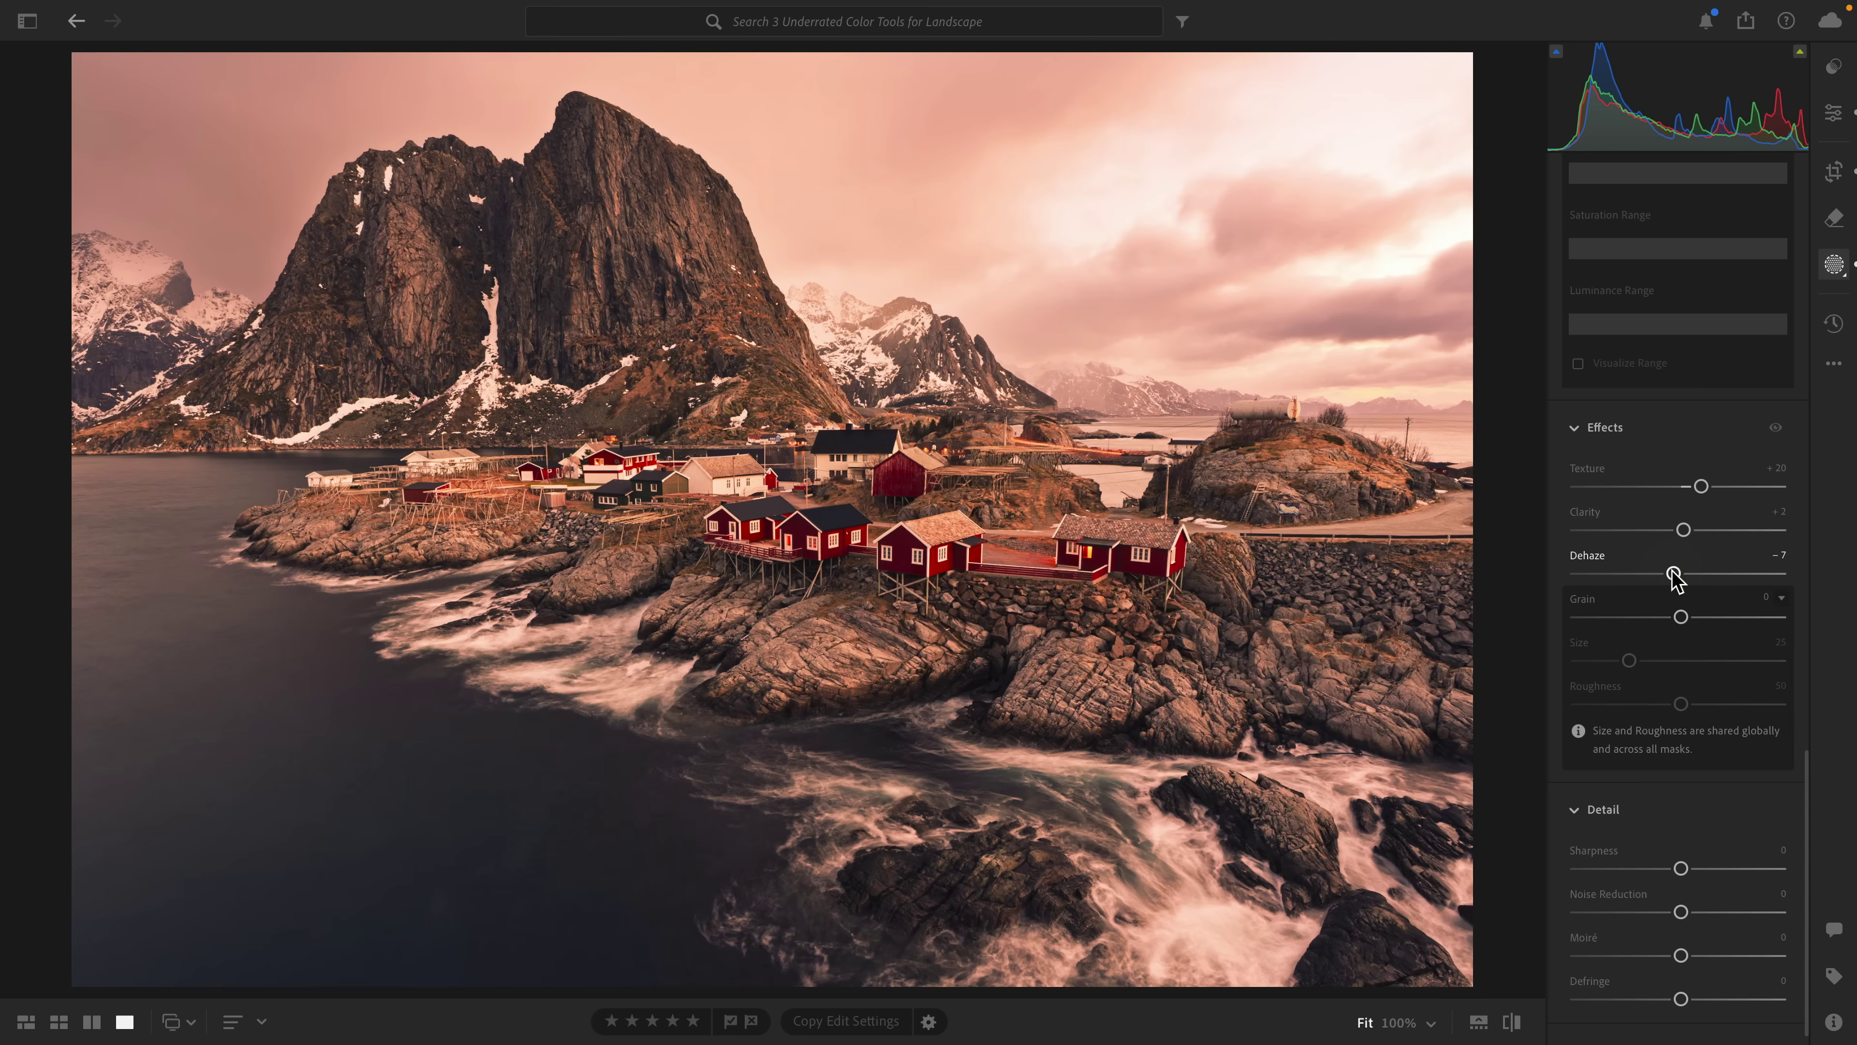
Step: Sharpen the whole photo with Sharpening at 70 and Masking at 86, checking the detail on the red cabins
left_click(1833, 112)
left_click(1636, 459)
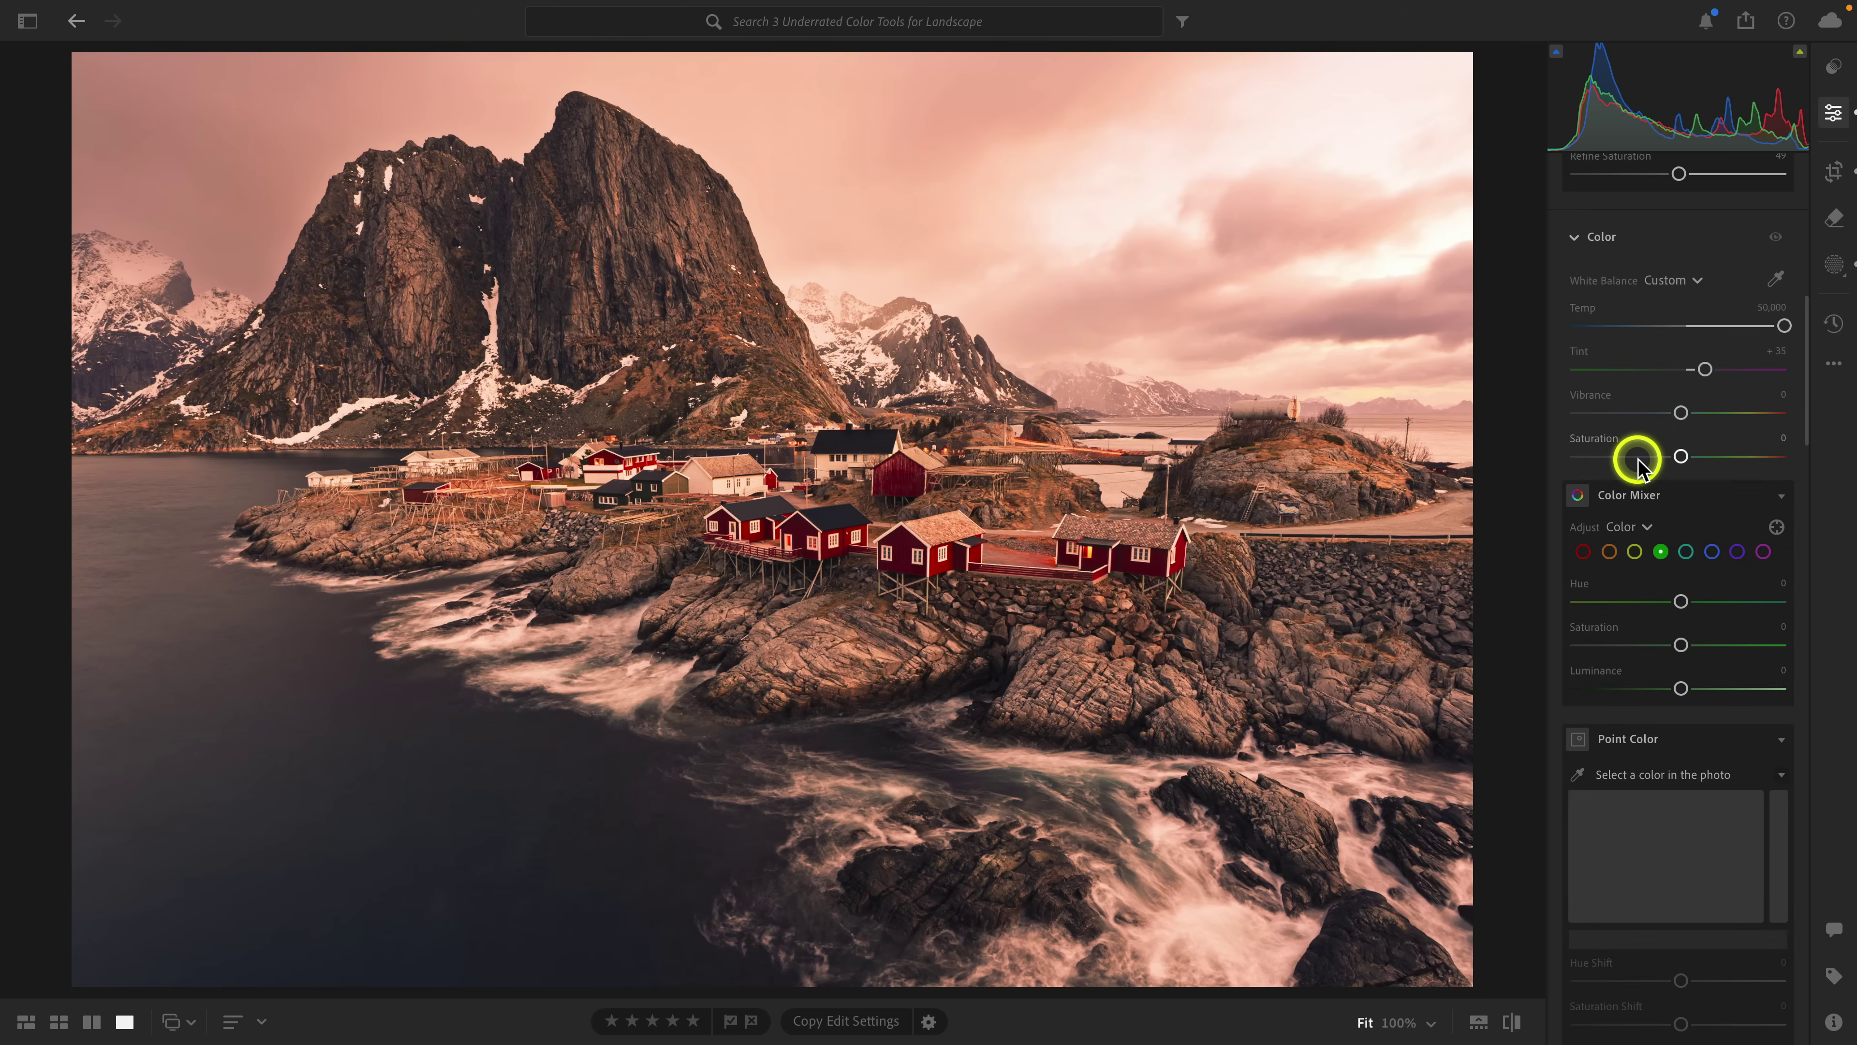
scroll(1637, 460, "down", 15)
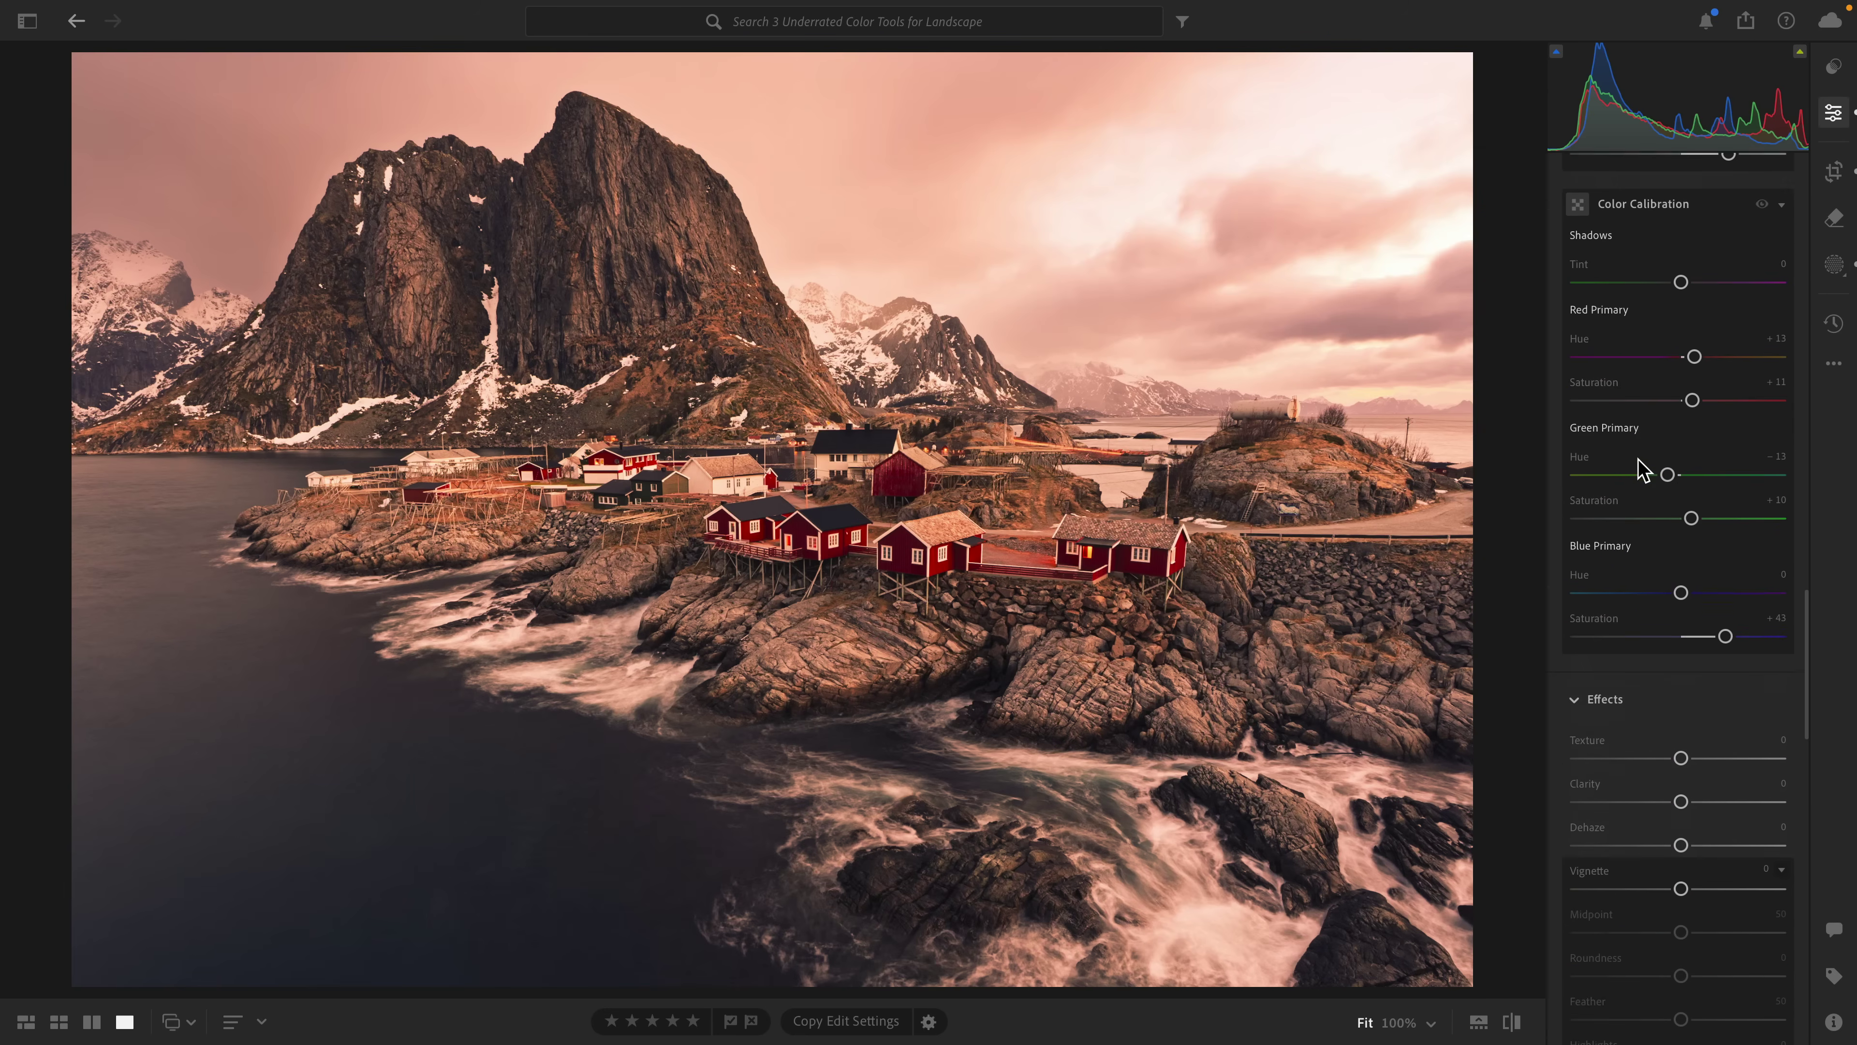
scroll(1638, 470, "down", 8)
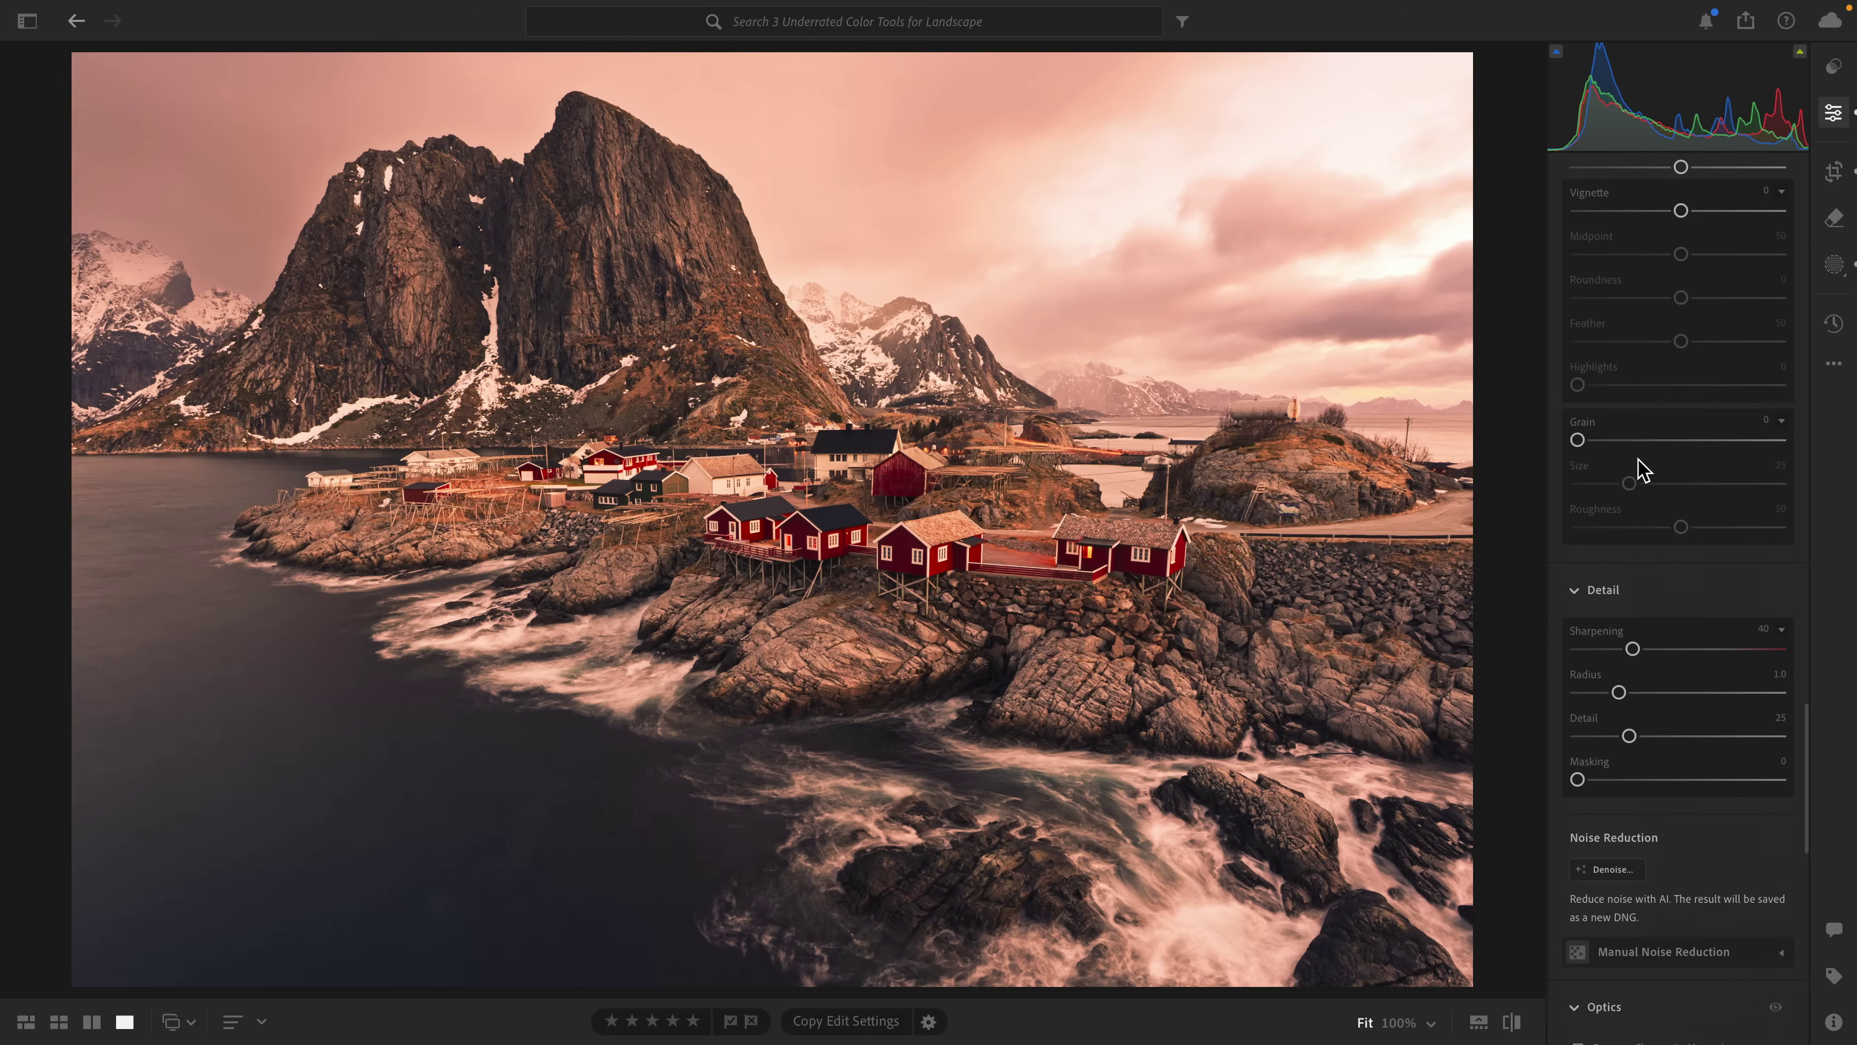
left_click(1097, 555)
key("alt")
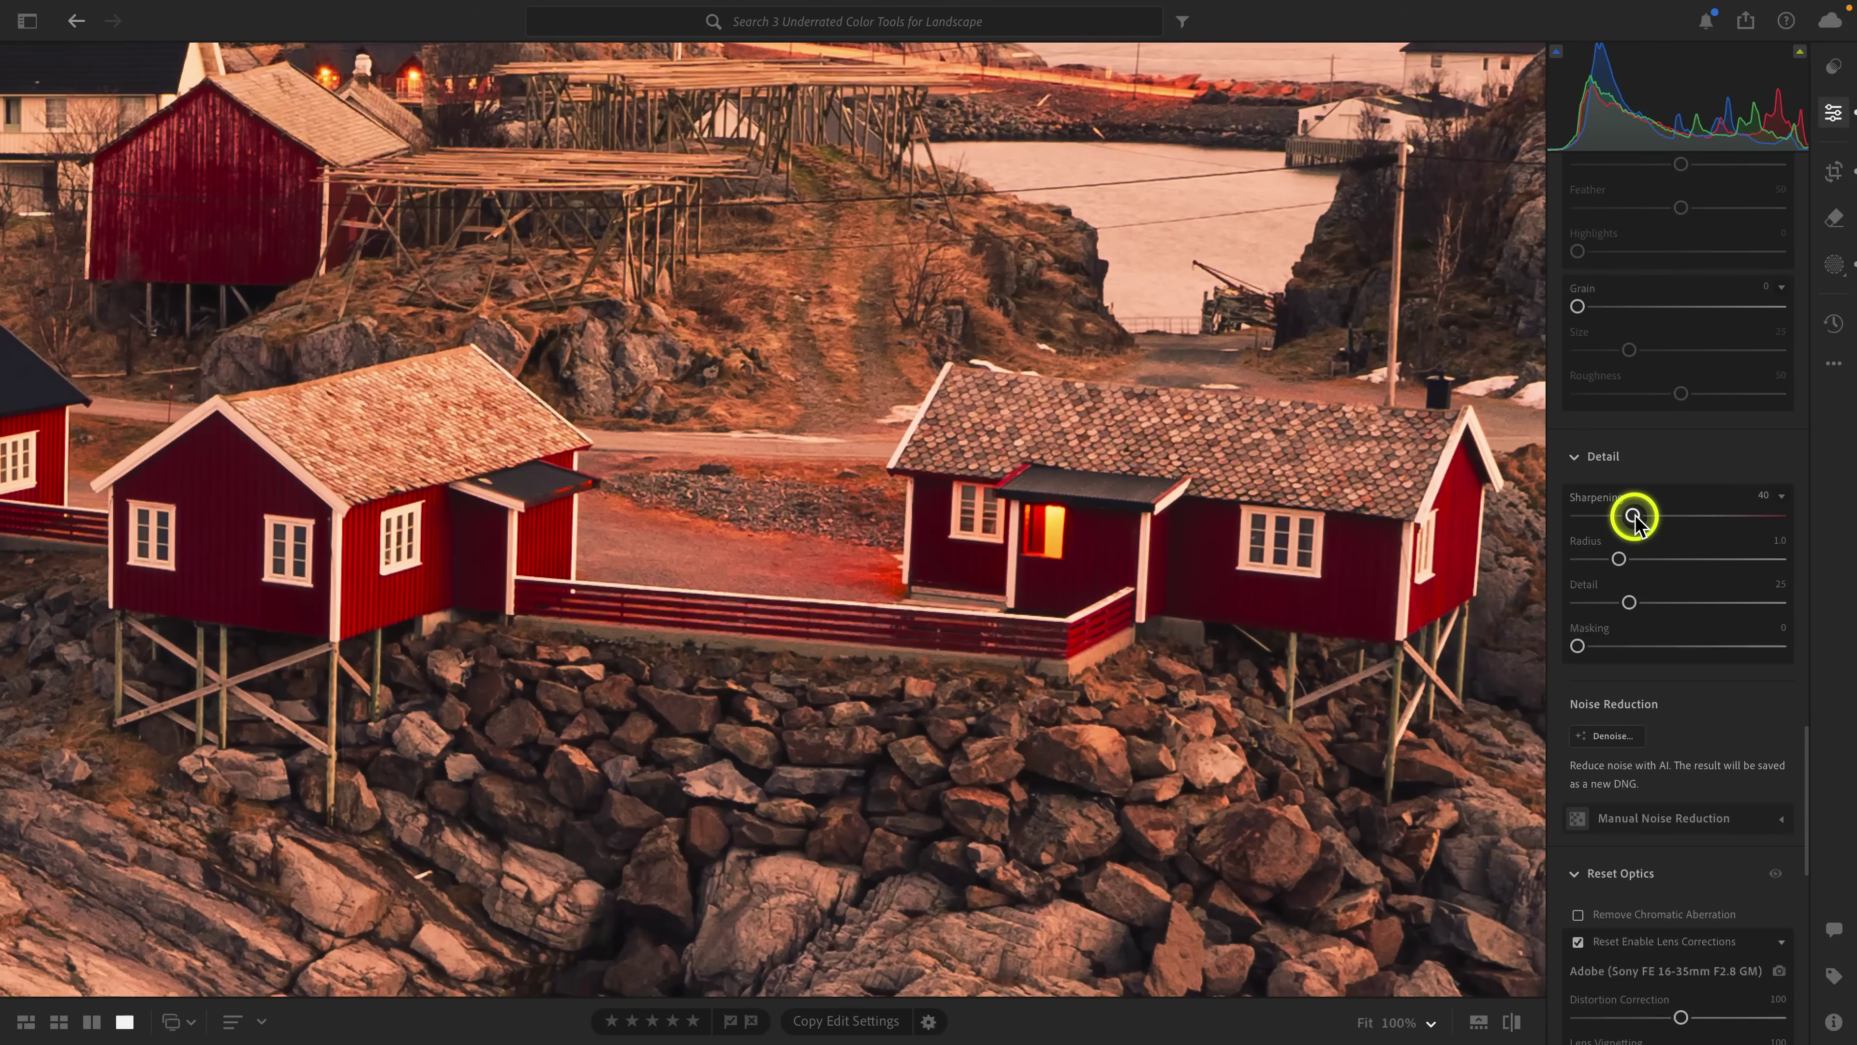
left_click_drag(1633, 517, 1671, 518)
left_click(1256, 544)
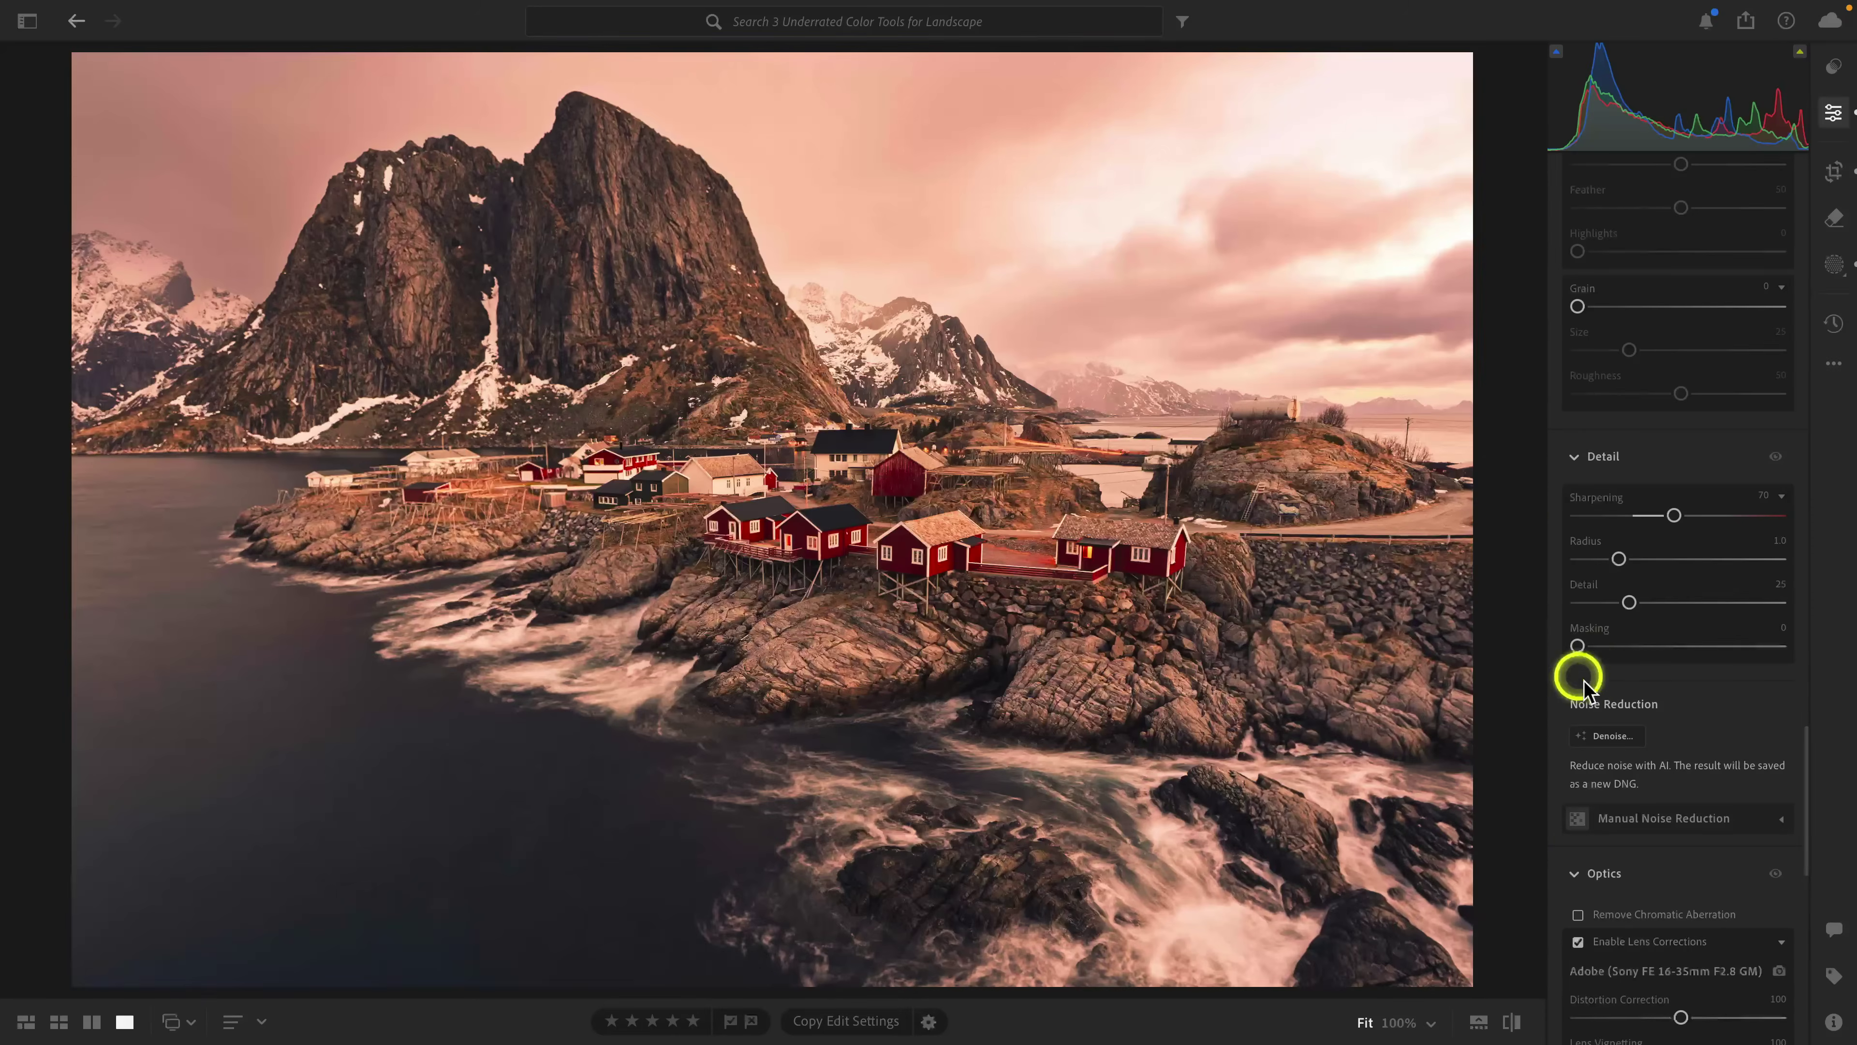
left_click_drag(1578, 647, 1757, 669)
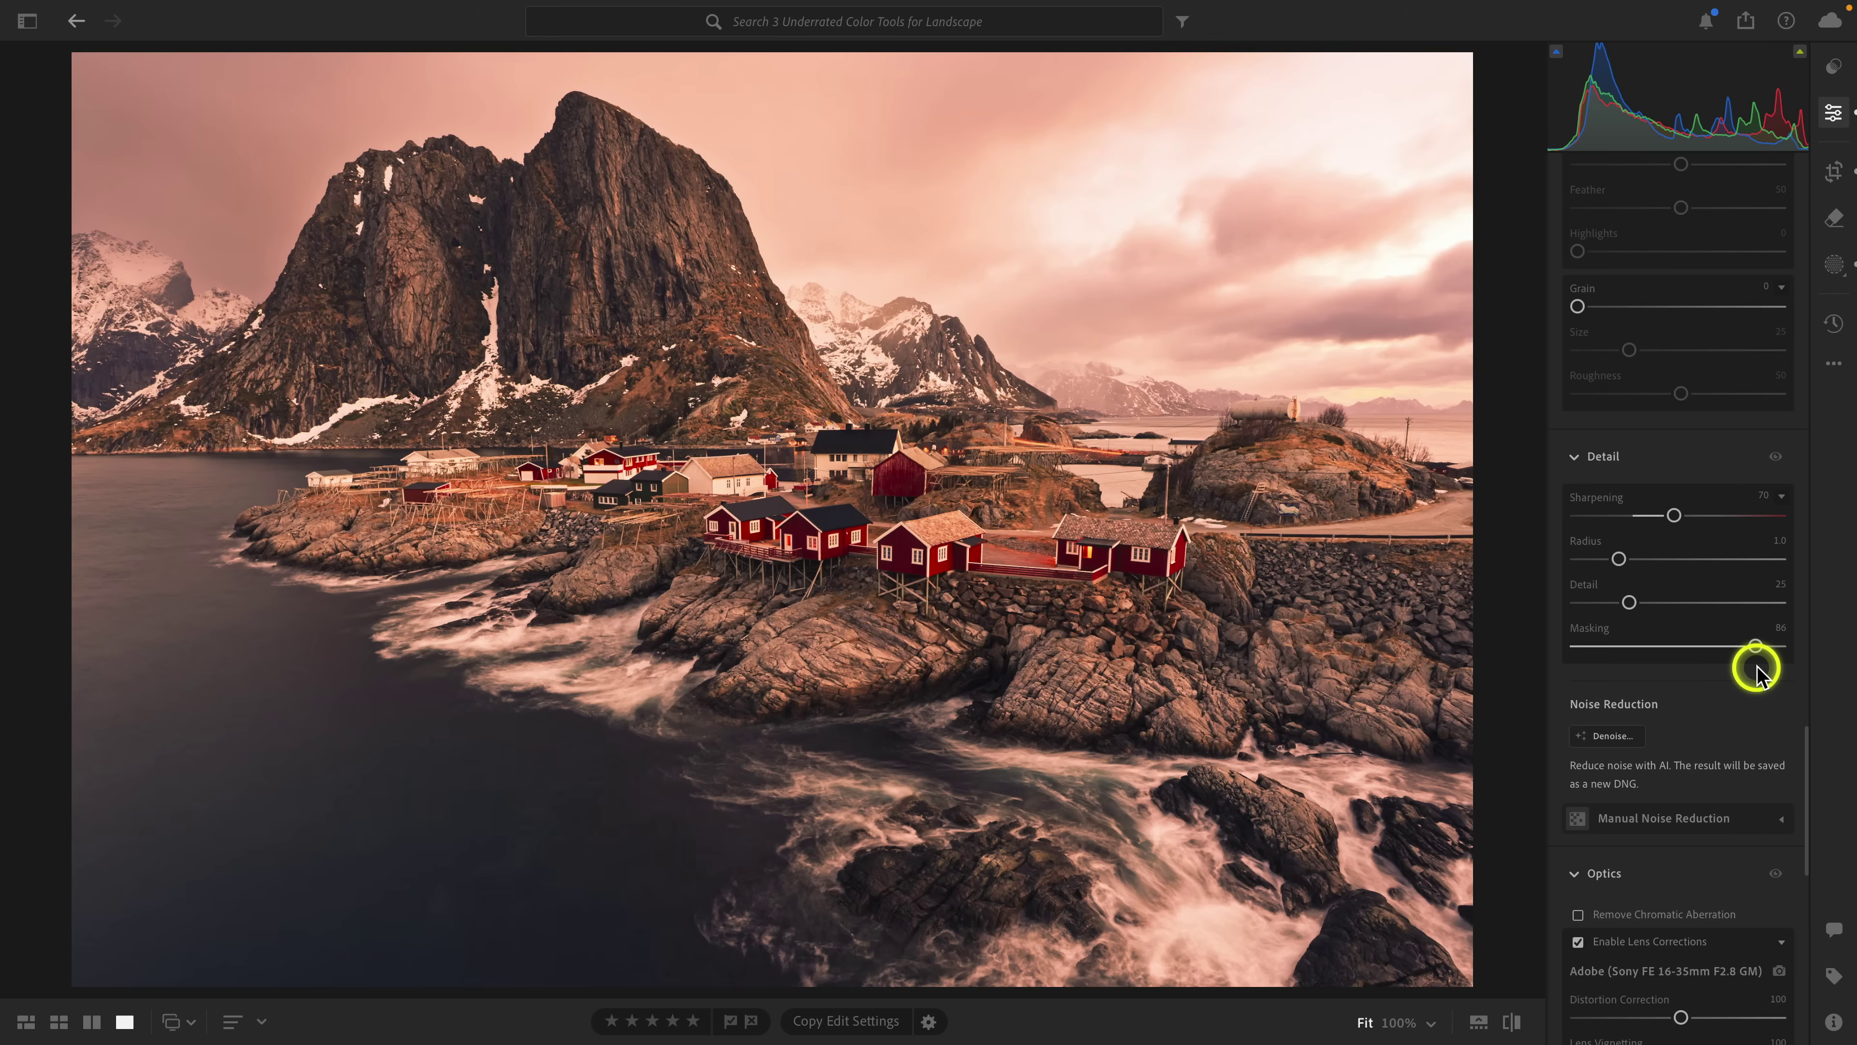
Step: Try a slight darkening Vignette of -9 on the photo, and reset it to 0
scroll(1757, 670, "up", 6)
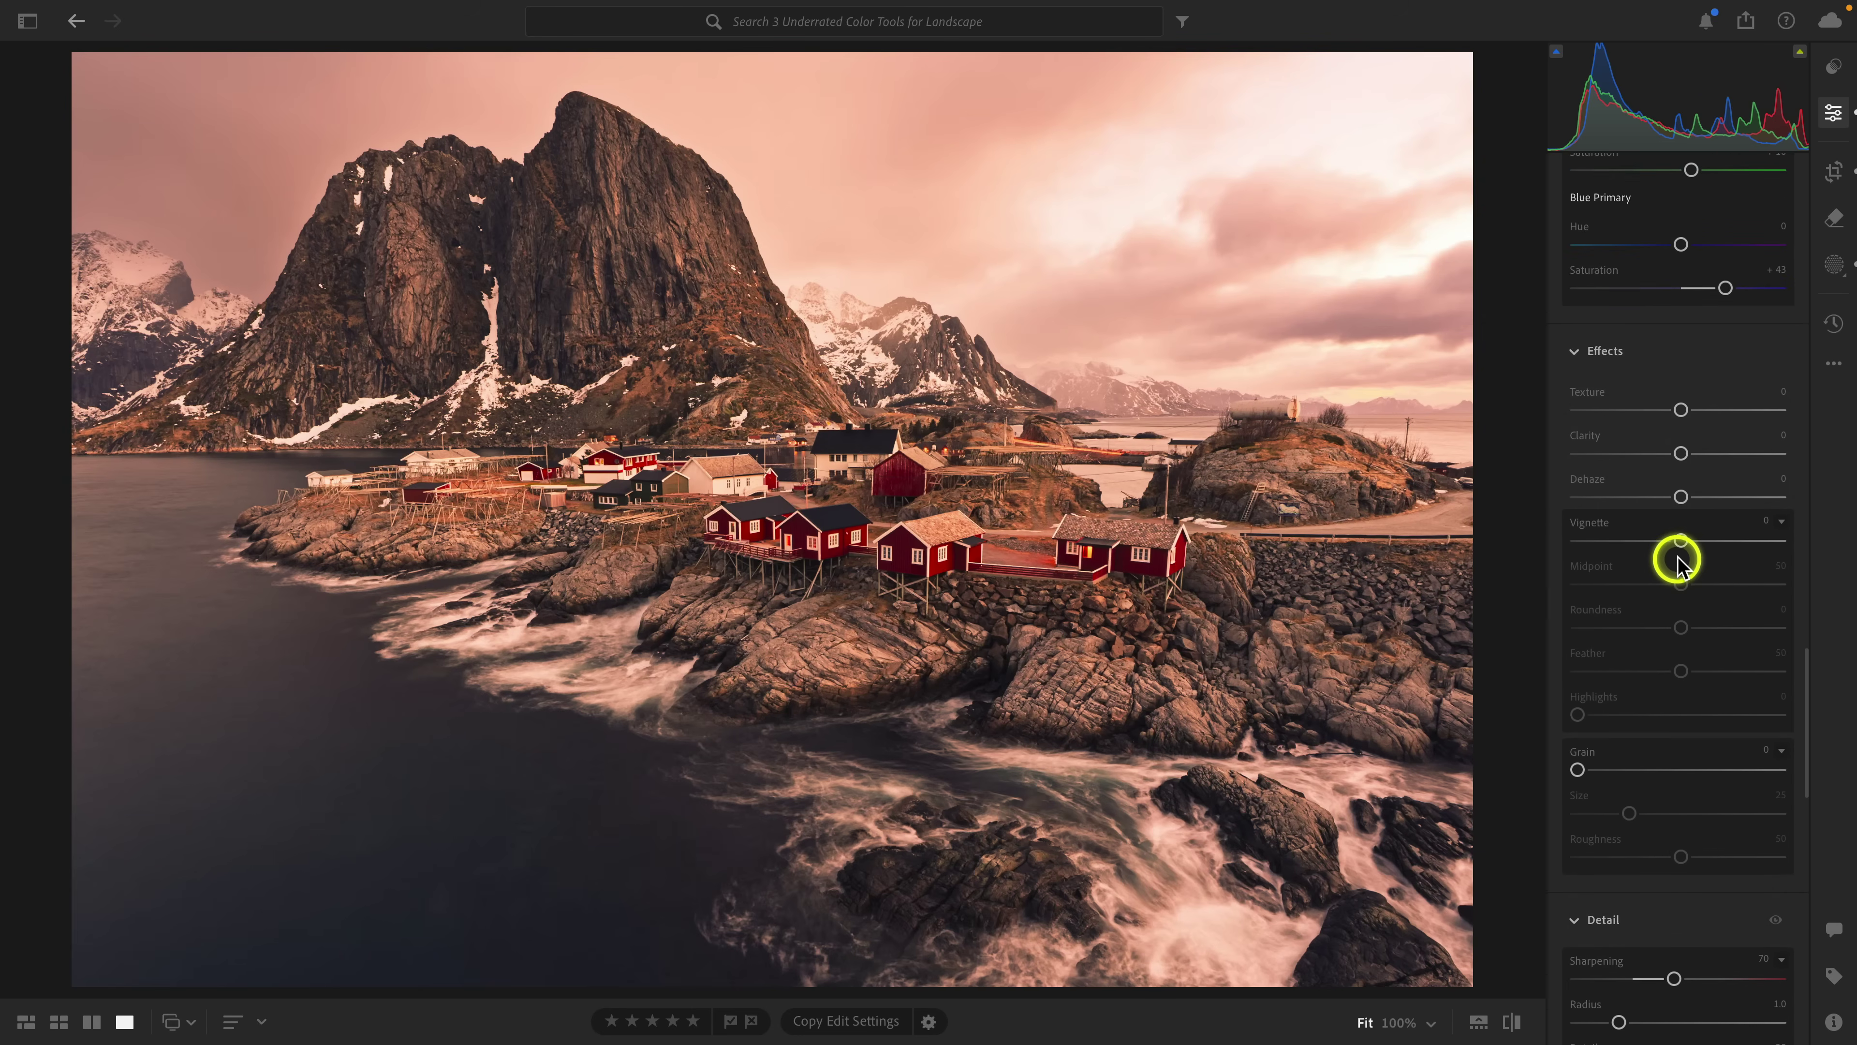
left_click_drag(1680, 542, 1673, 542)
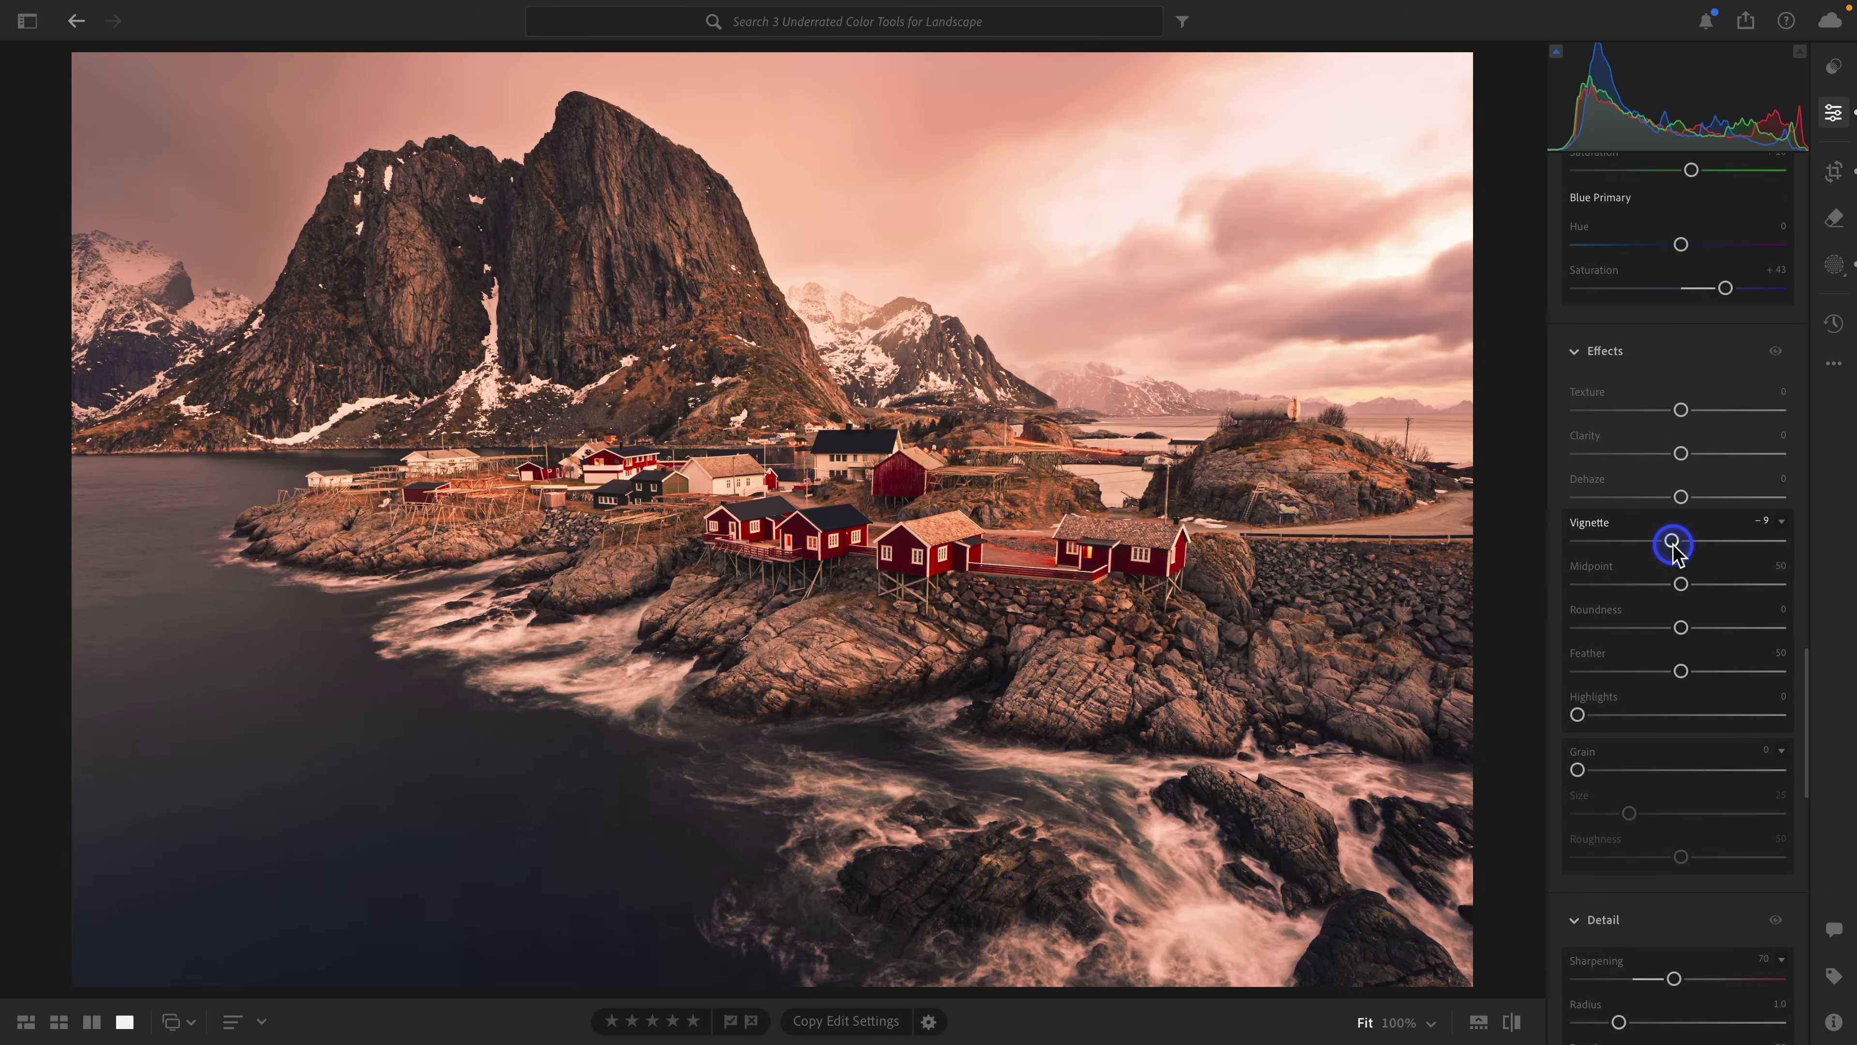
double_click(1673, 542)
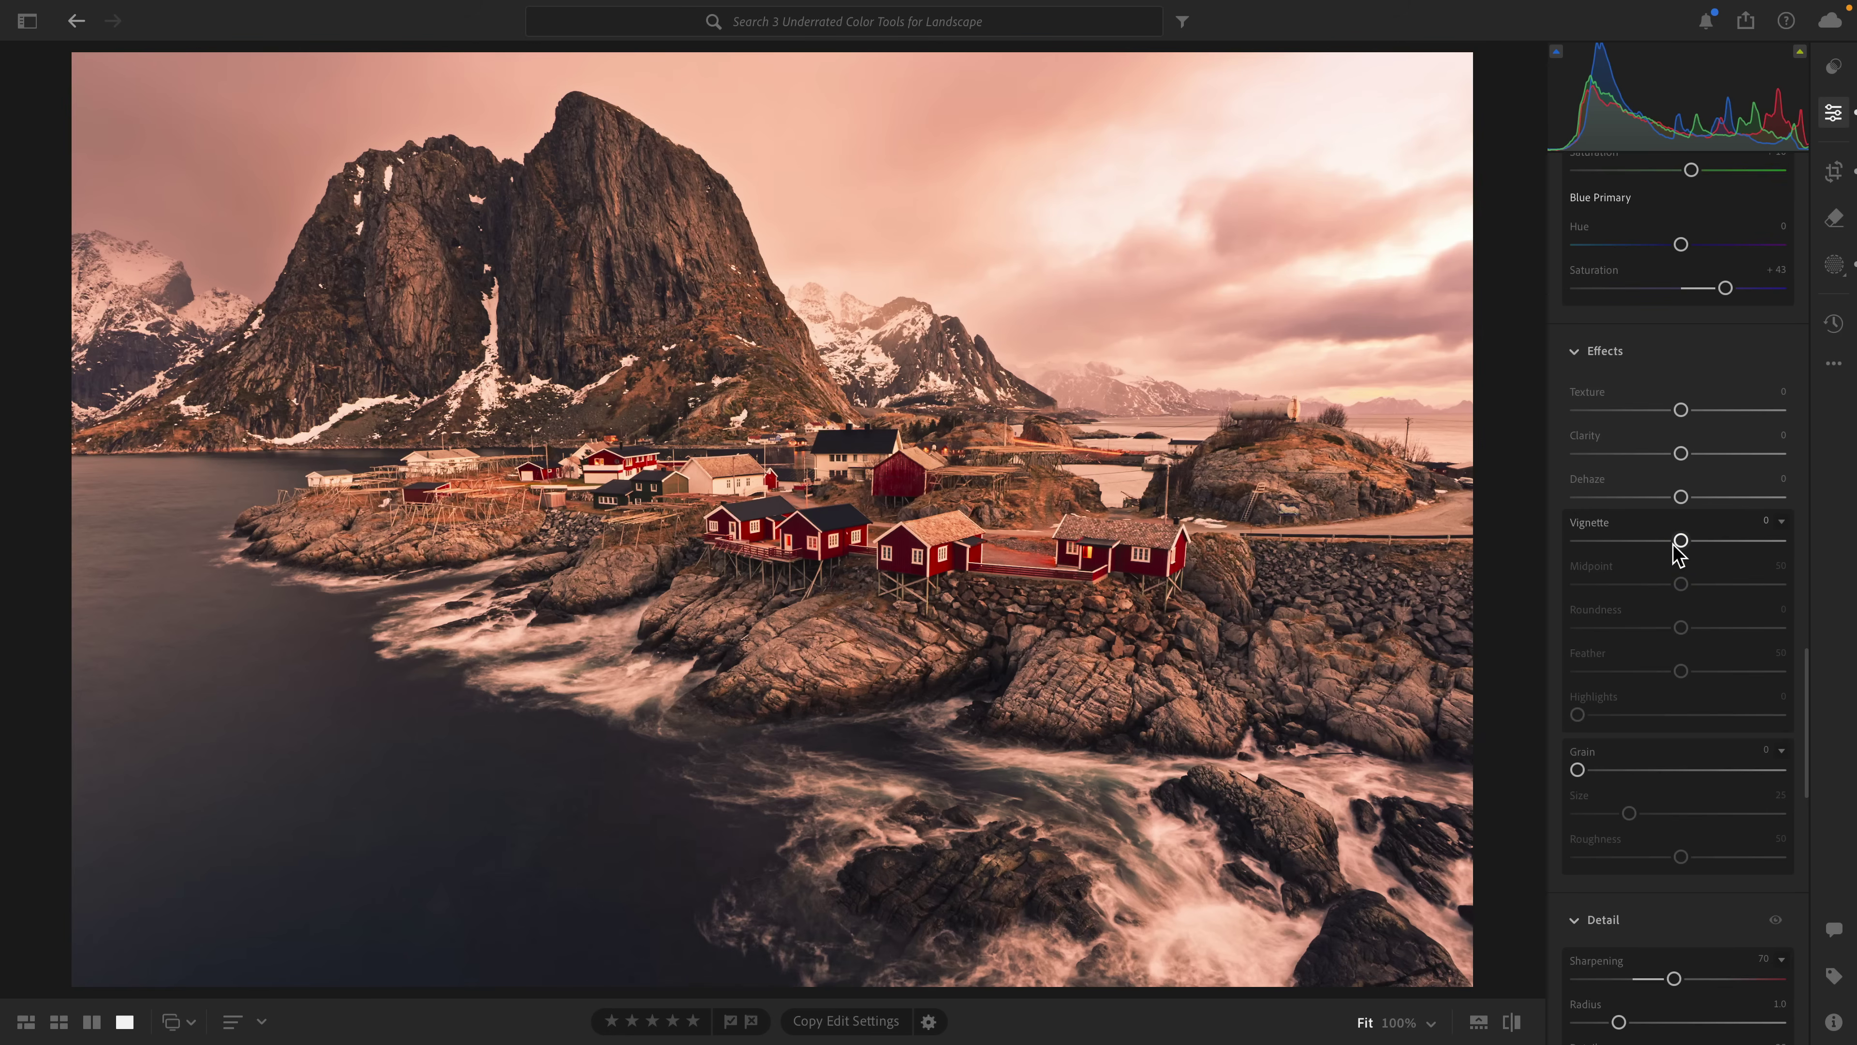
Step: Compare the edited photo with the unedited original
key("backslash")
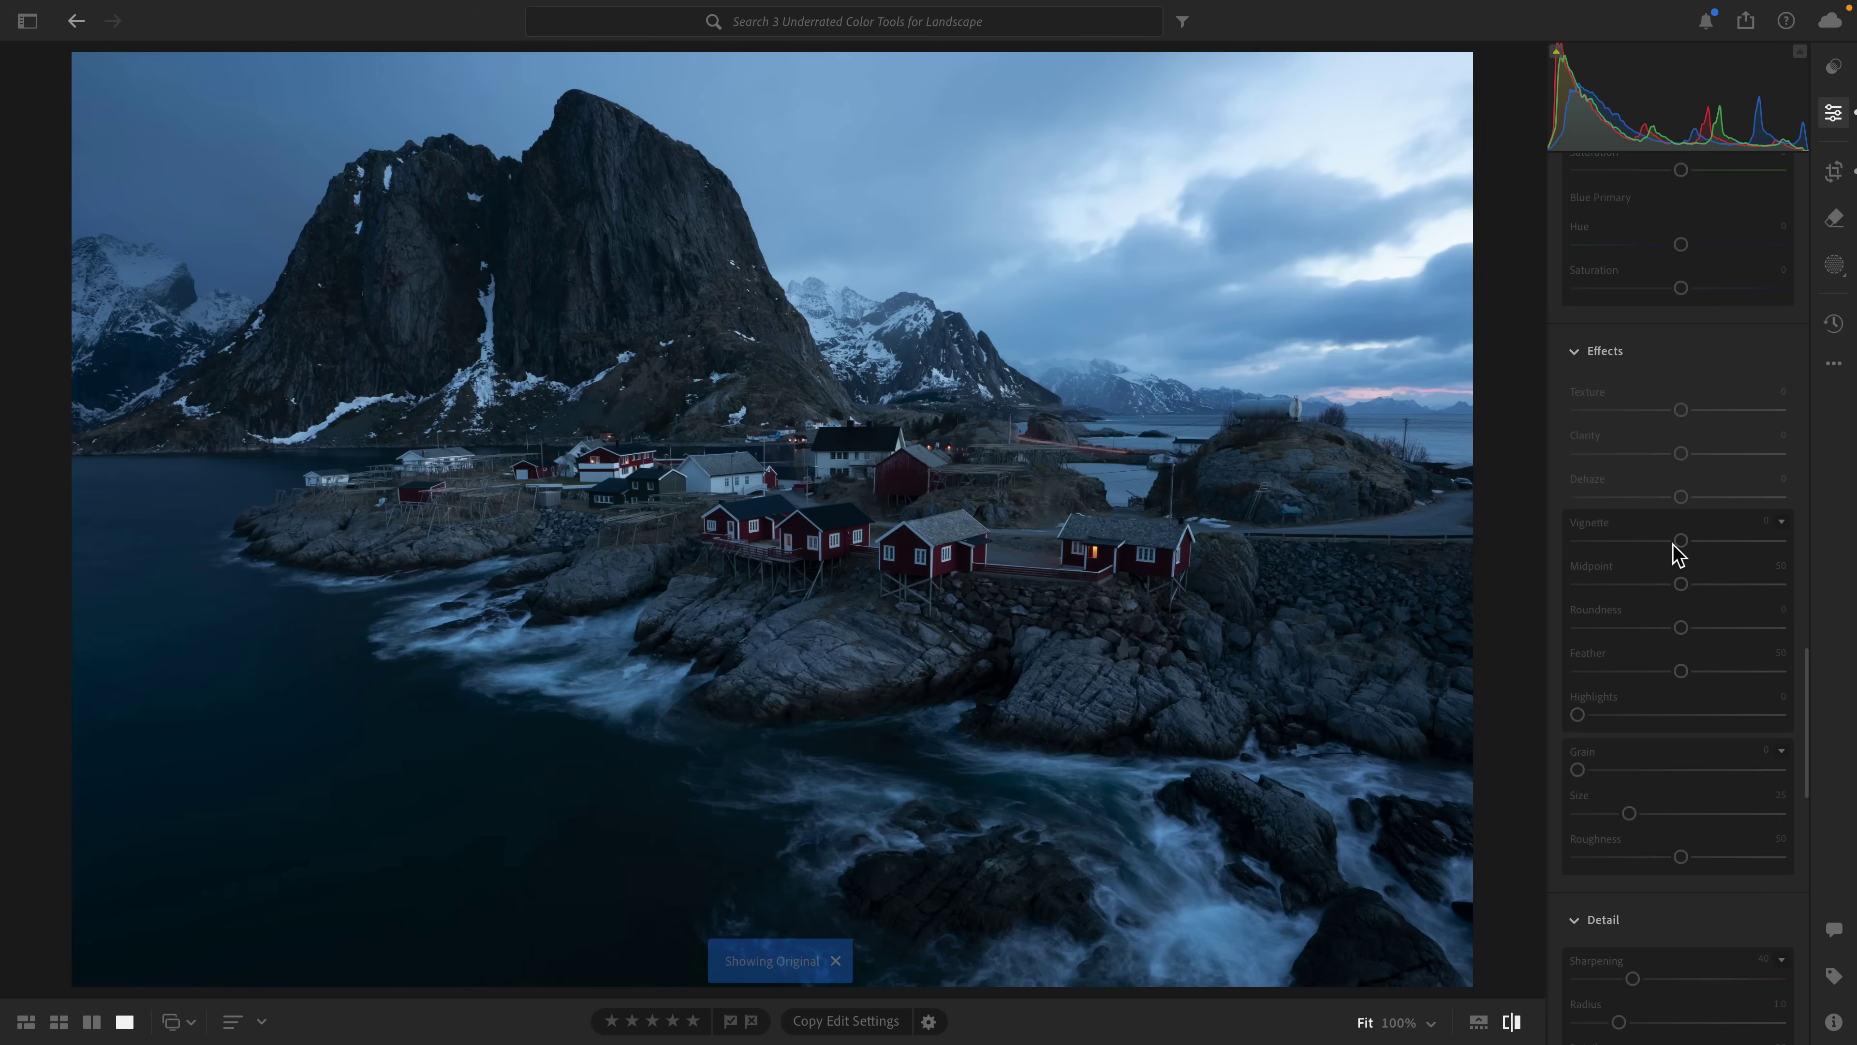
key("backslash")
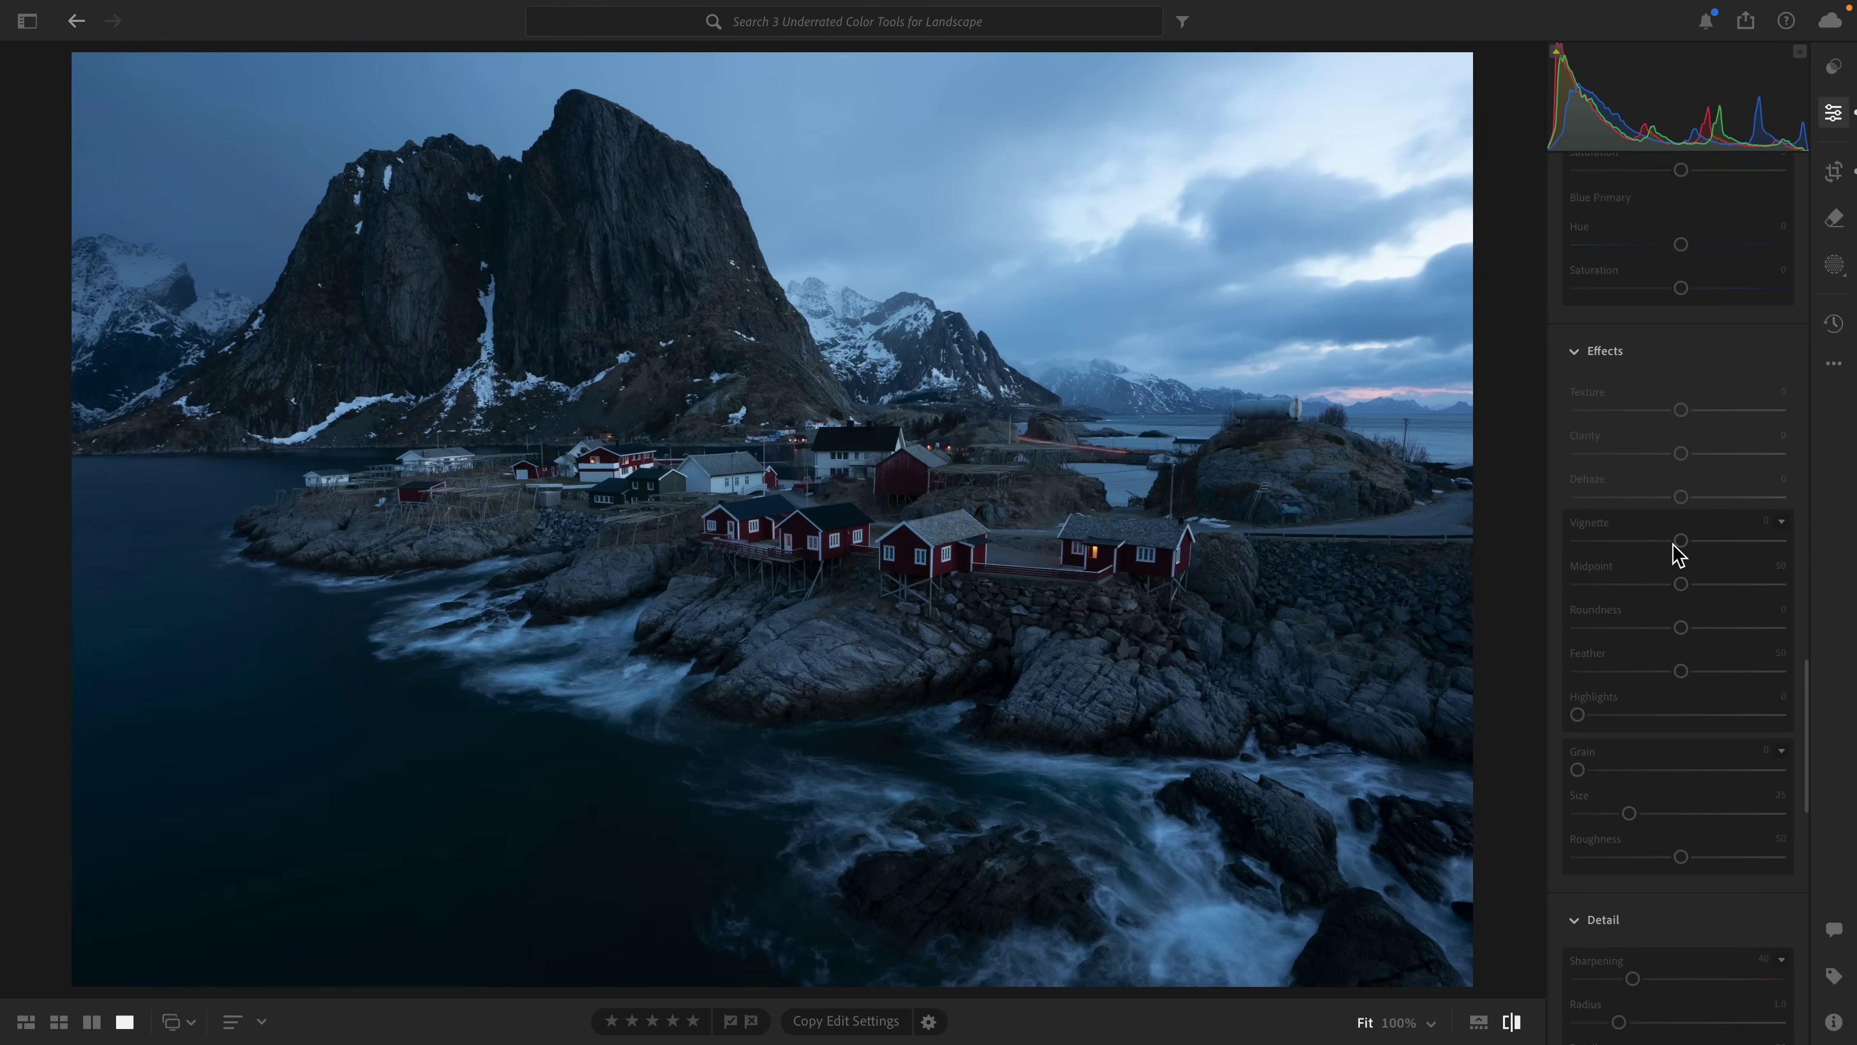